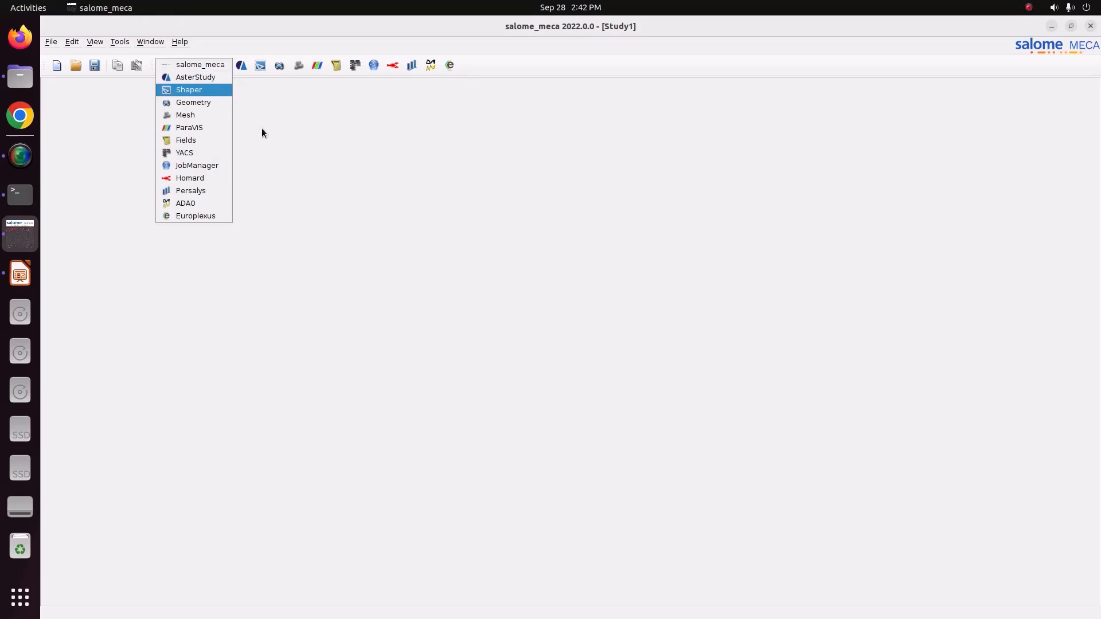
Activate the Geometry module and check the beam sketch on the LibreOffice Impress slide before returning to salome_meca.
left_click(215, 103)
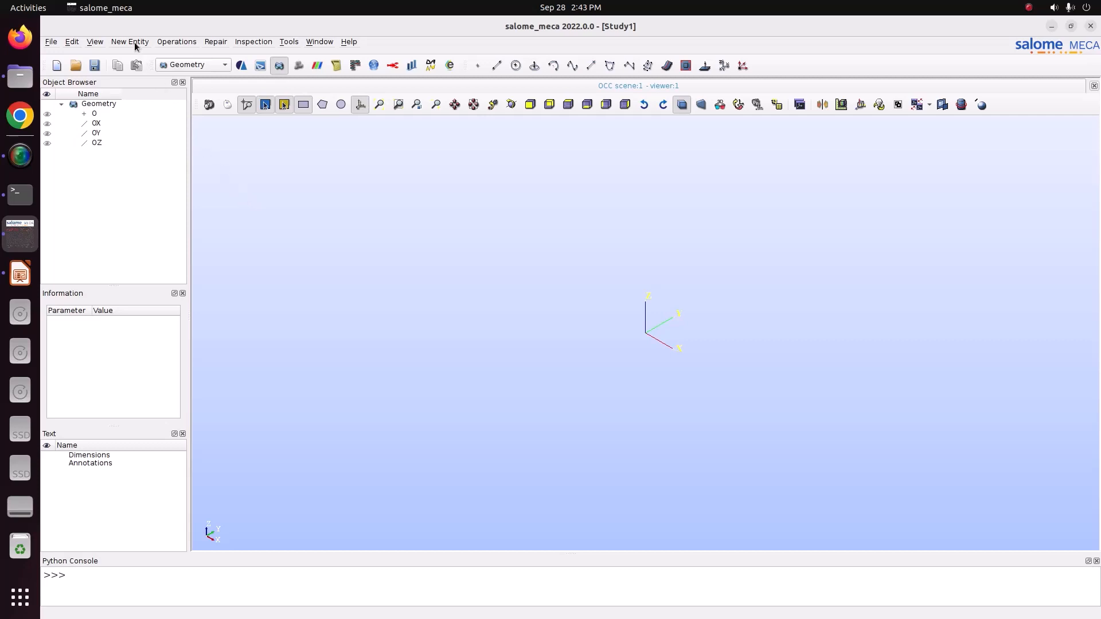
left_click(20, 273)
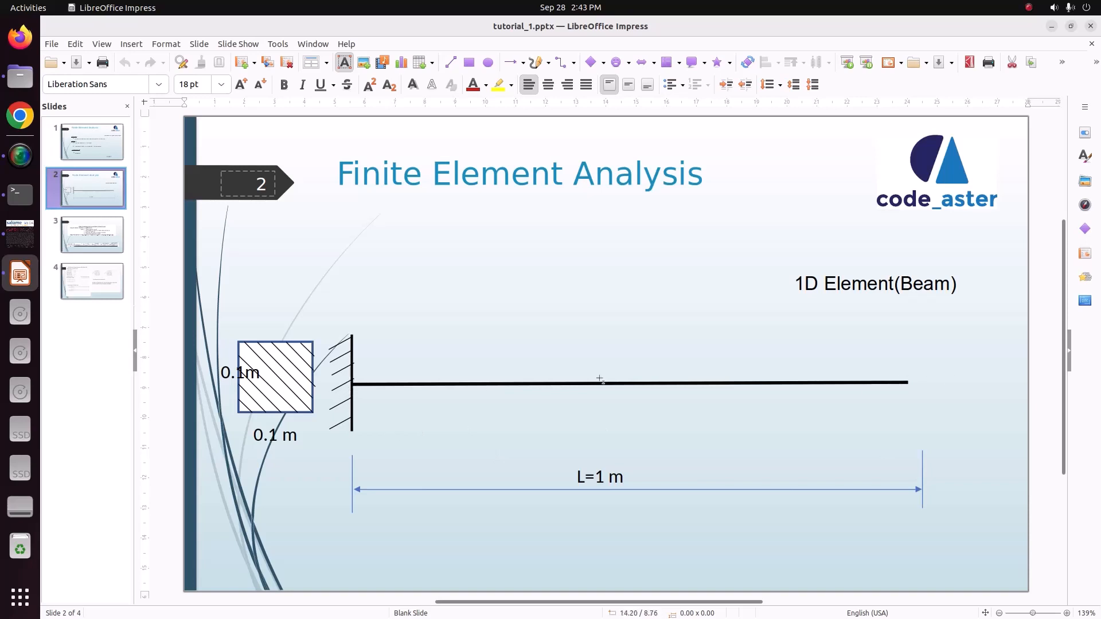
left_click(20, 233)
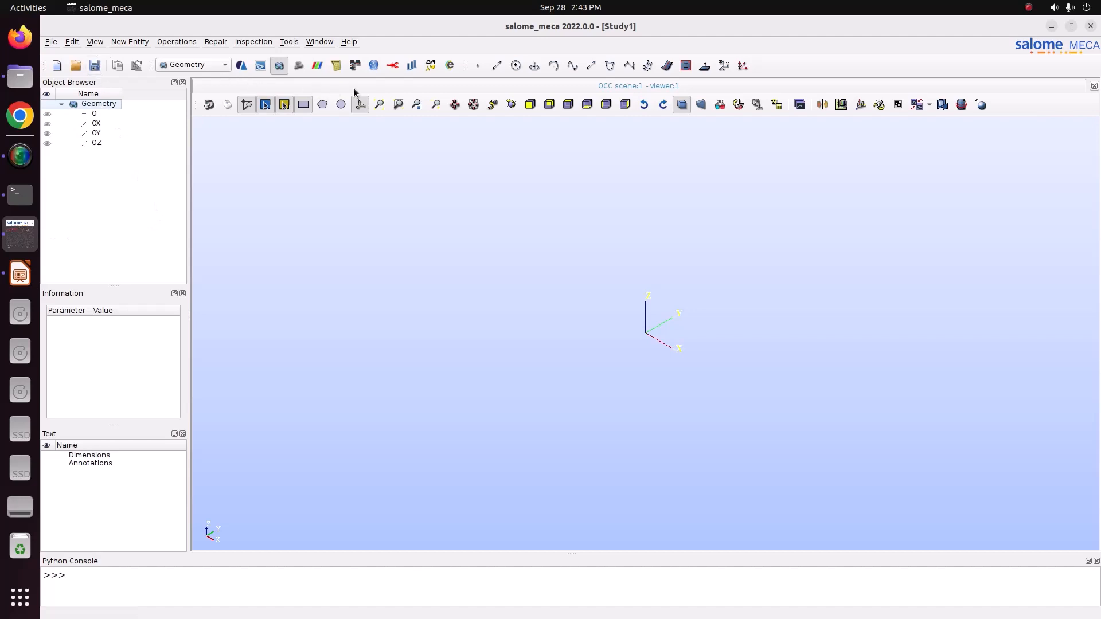
Create two points, one at the origin (0, 0, 0) and one at X 1, Y 0, Z 0.
left_click(479, 66)
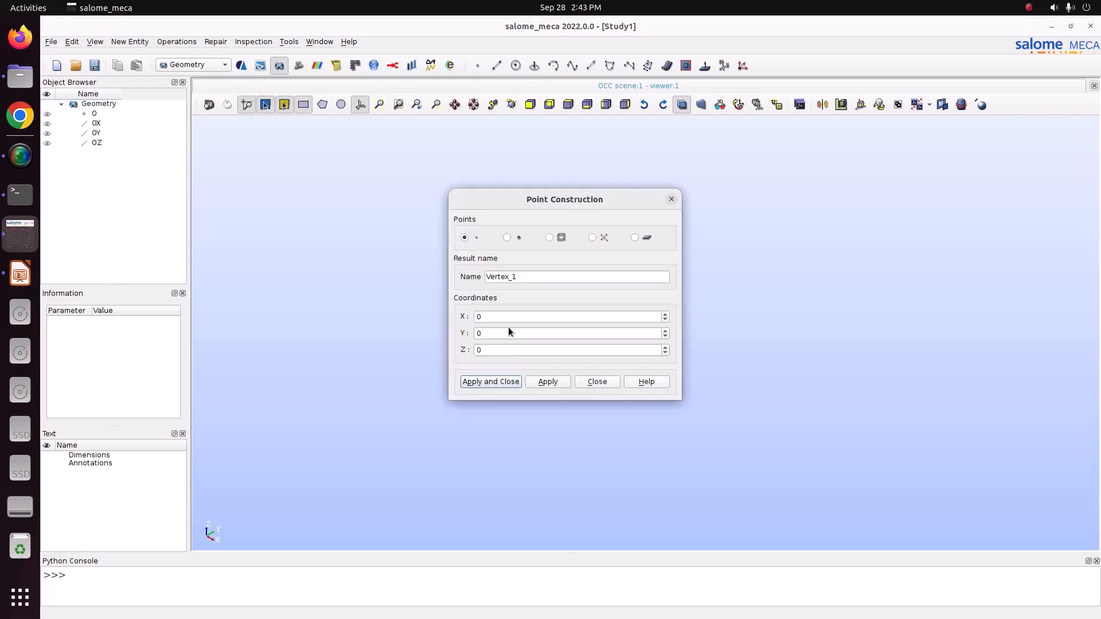
left_click_drag(515, 205, 190, 148)
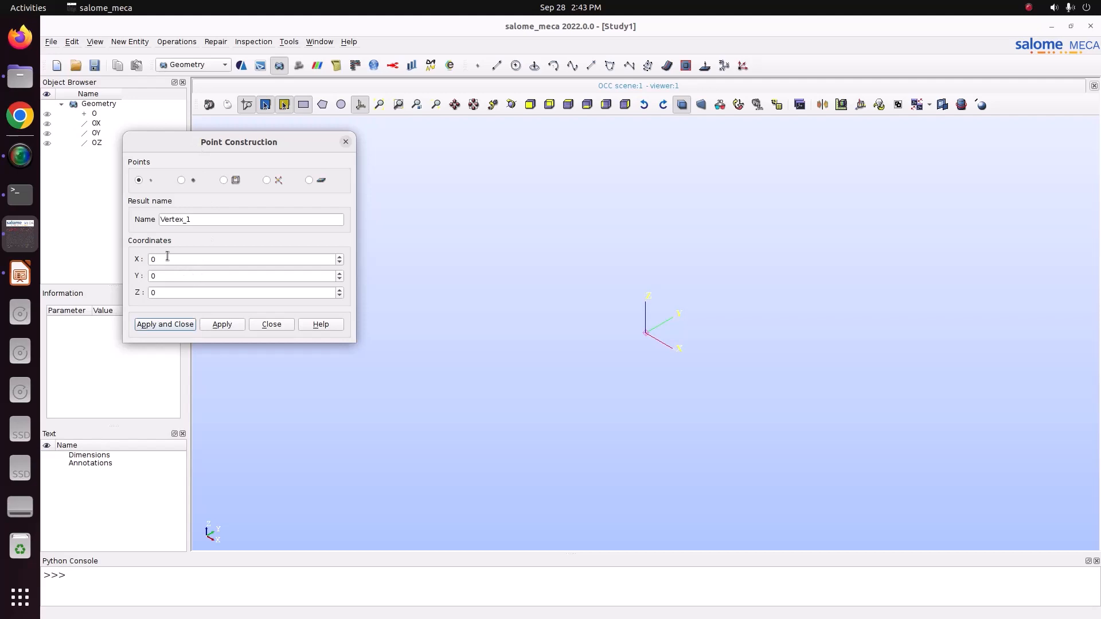
left_click(219, 331)
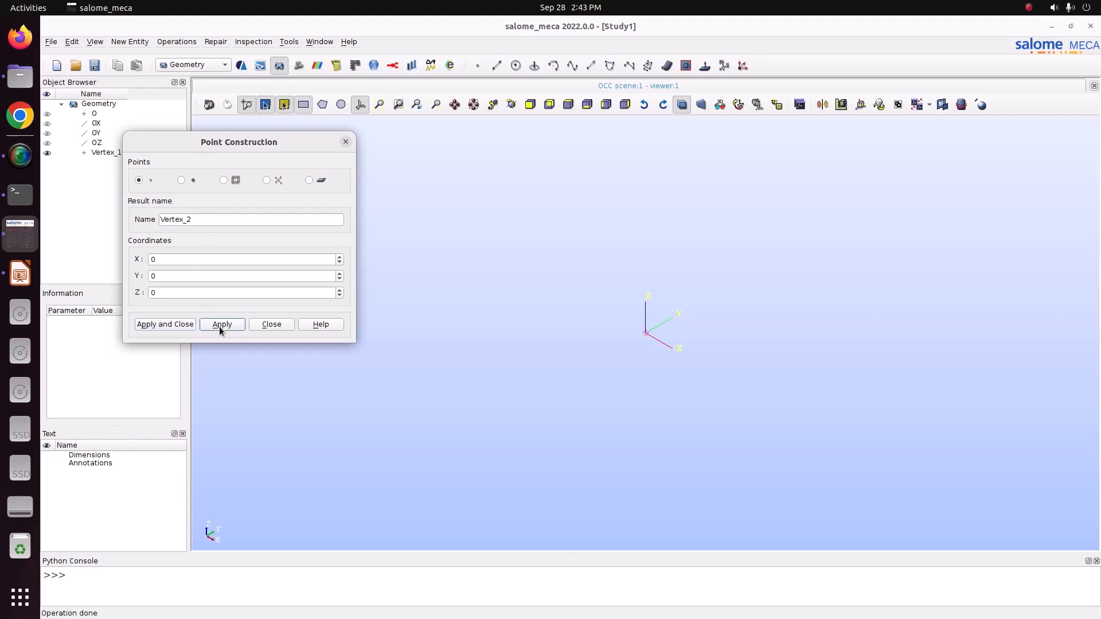
double_click(171, 262)
type("1")
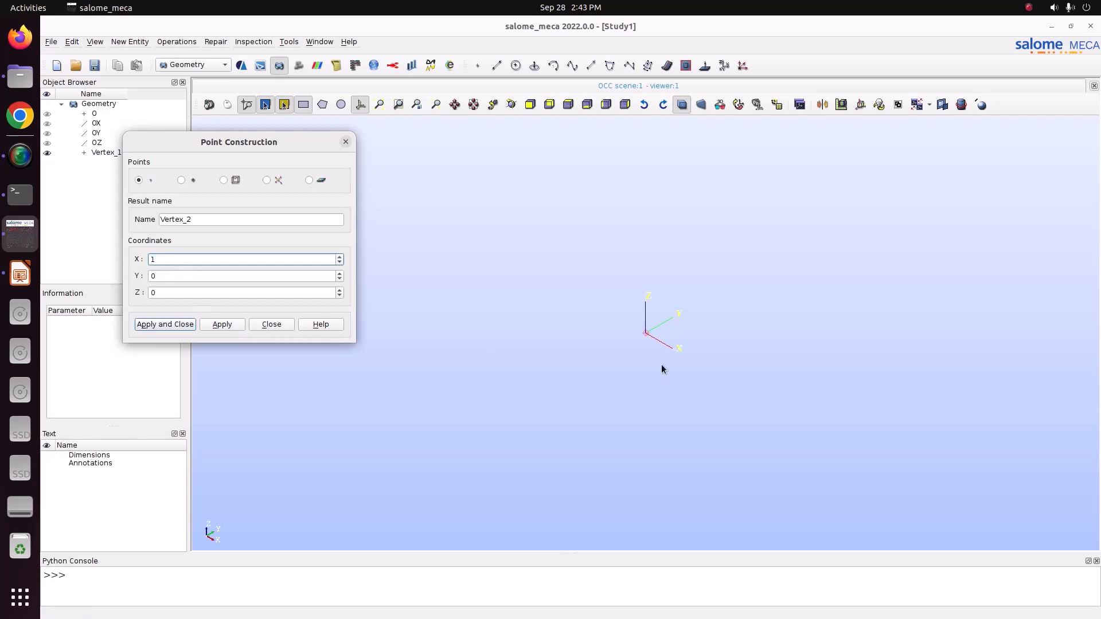
left_click(166, 324)
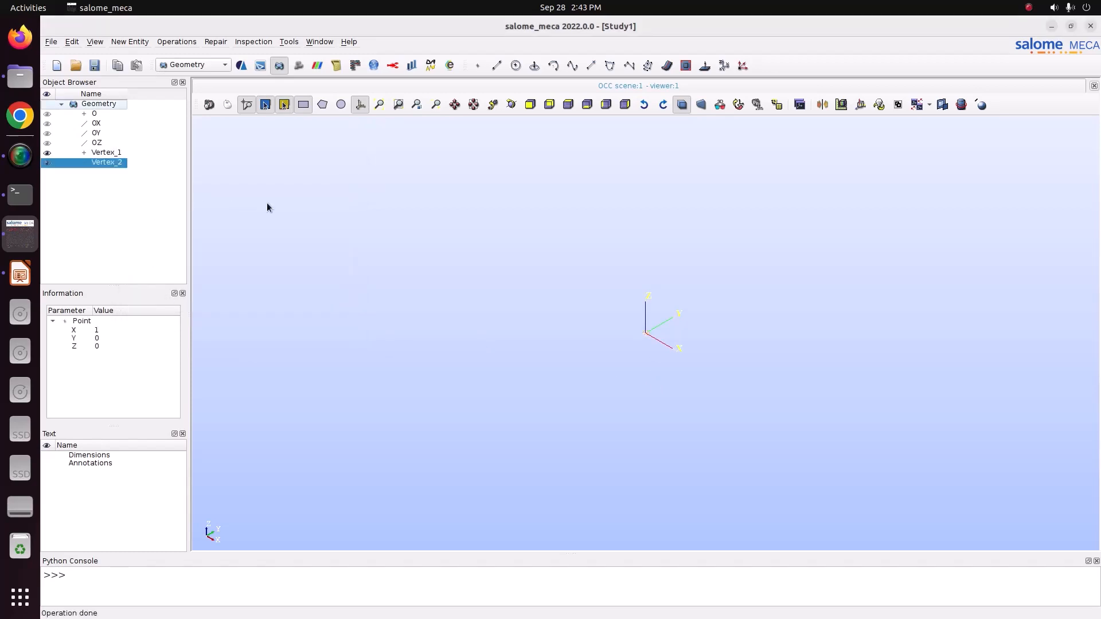
Construct a line with Vertex_1 as its first point and Vertex_2 as its second point.
left_click(381, 108)
scroll(448, 356, "down", 4)
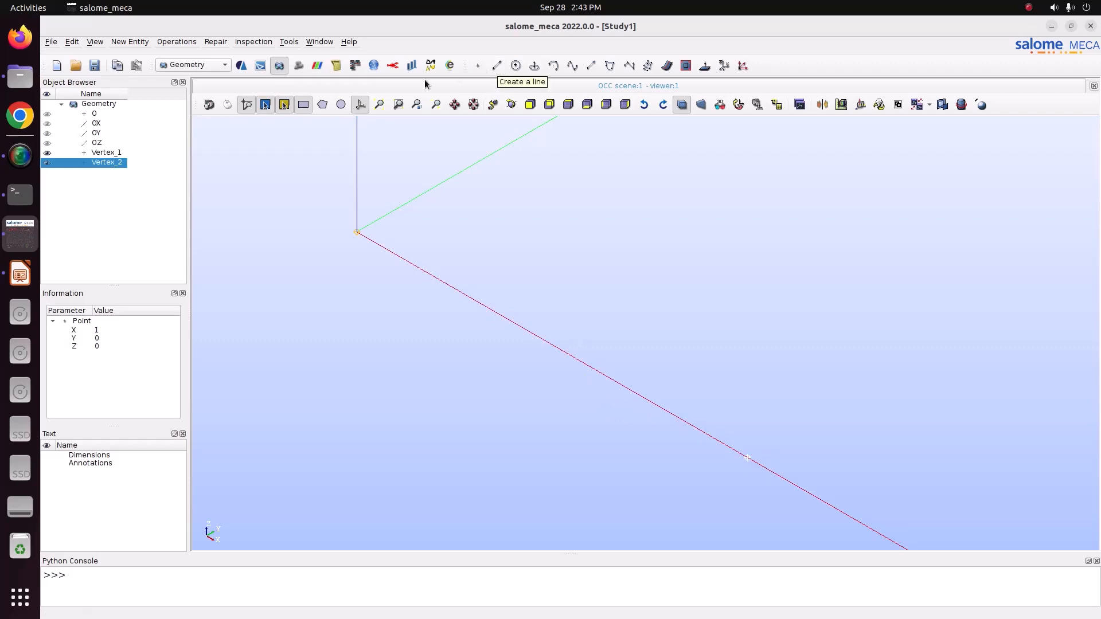
left_click(129, 42)
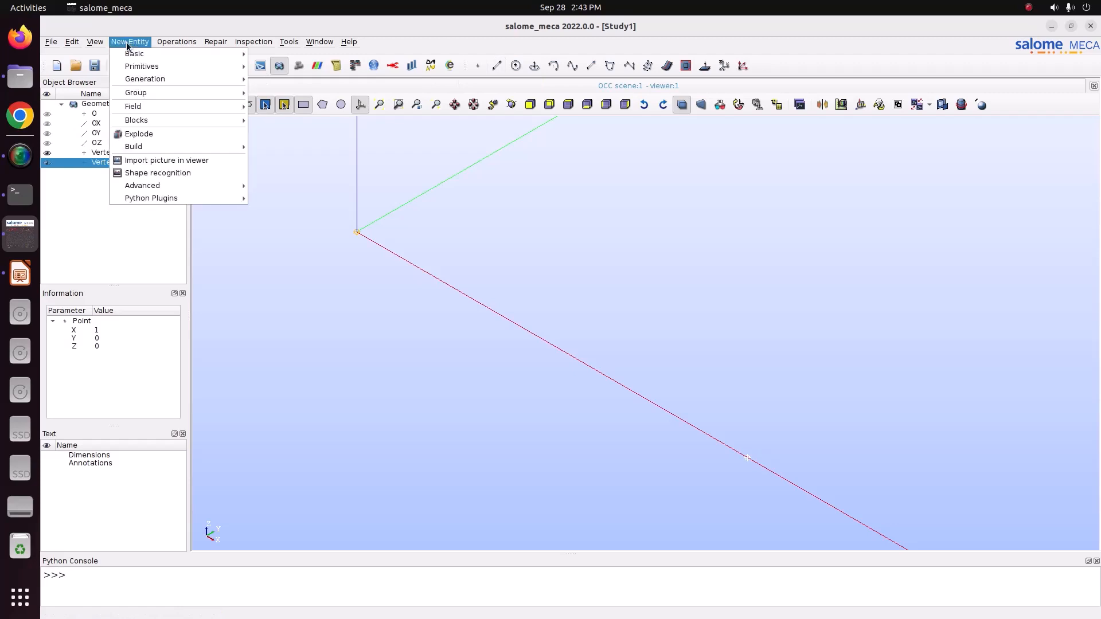
mouse_move(212, 55)
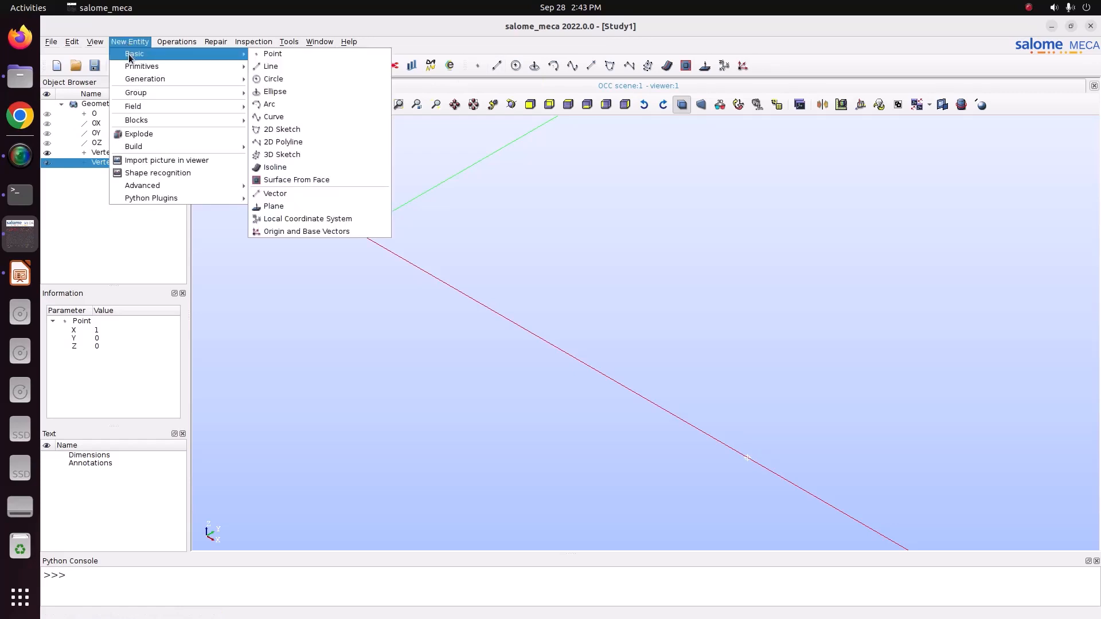
left_click(267, 67)
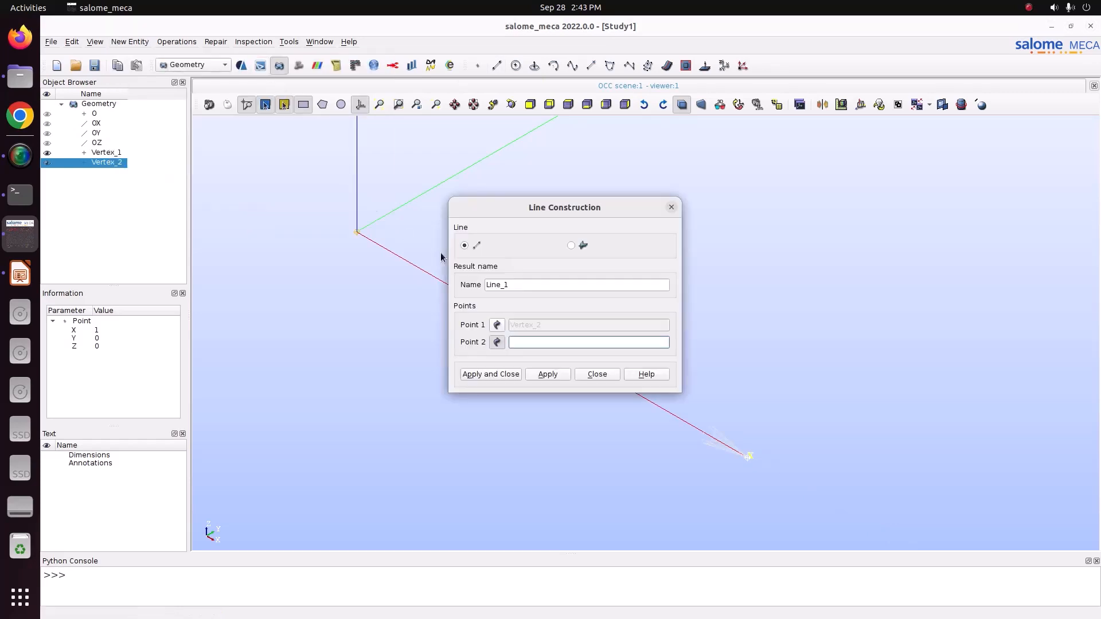
left_click(498, 326)
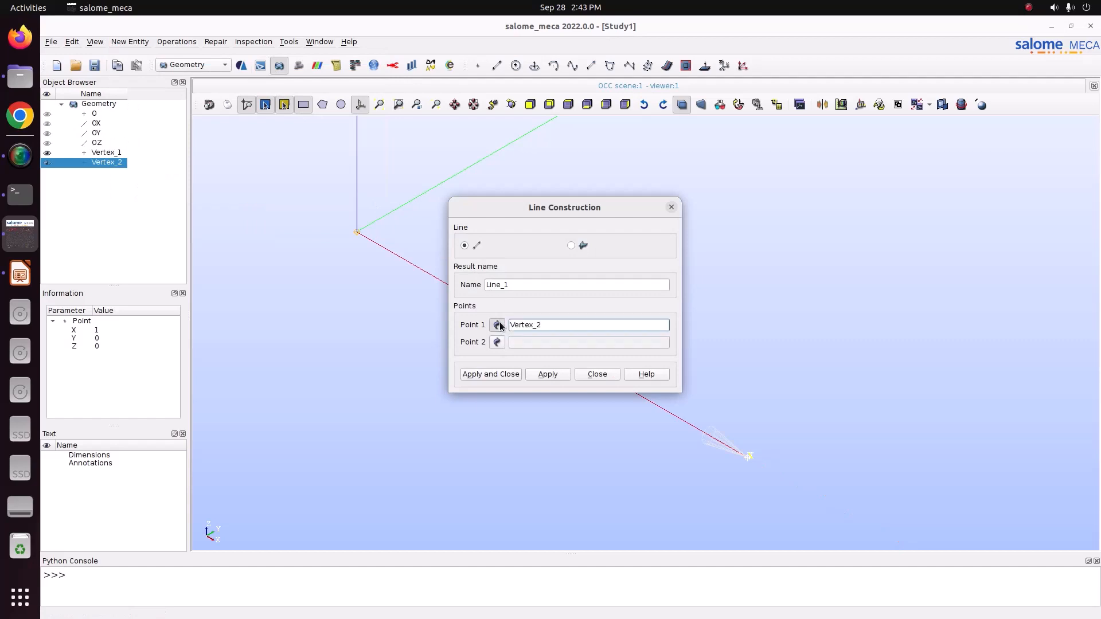
left_click(119, 153)
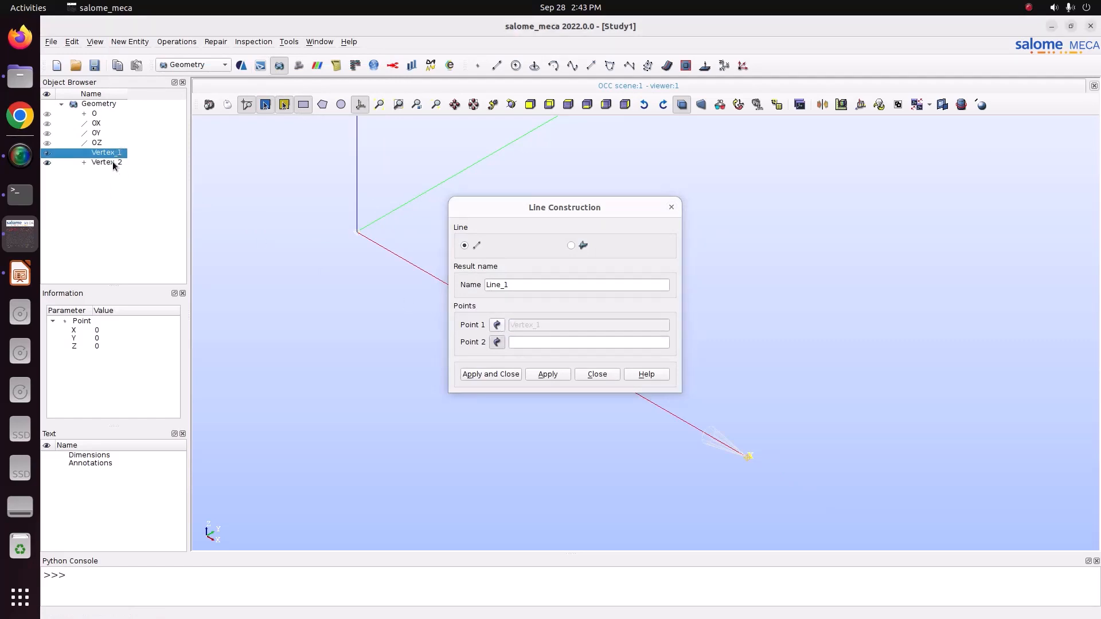
left_click(112, 161)
left_click(478, 377)
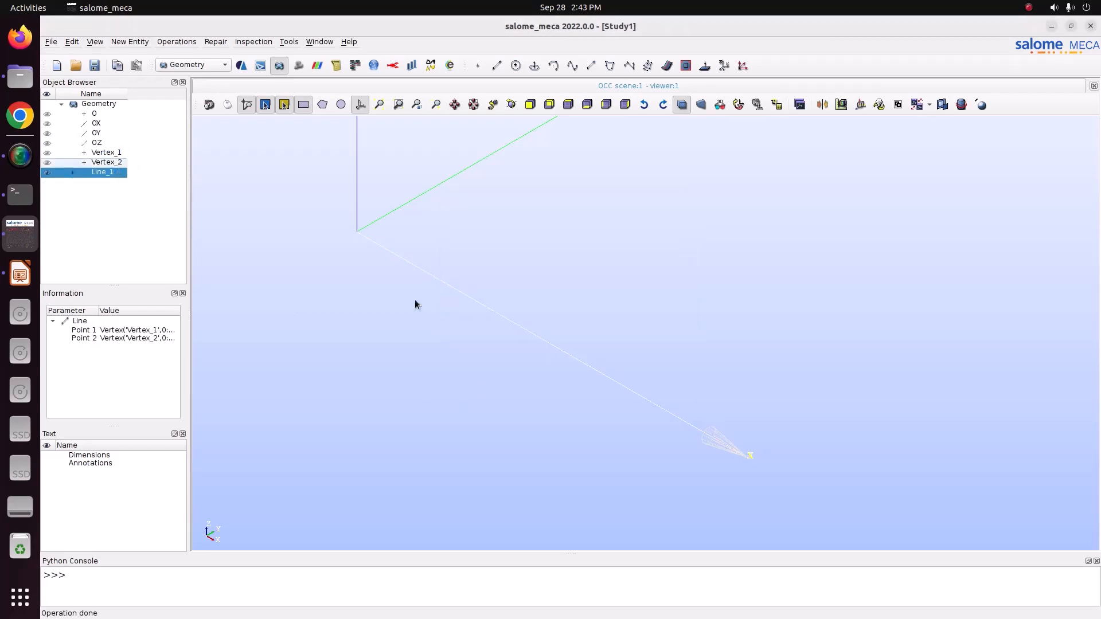
left_click(119, 198)
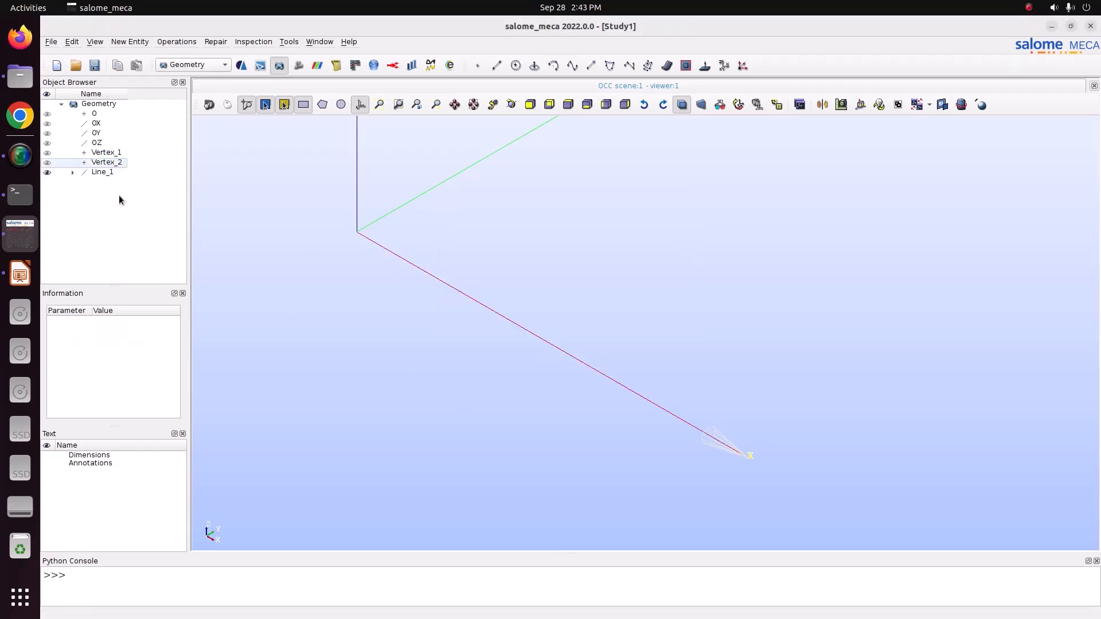
Create an edge group named BEAM on Line_1 containing all of its edges.
left_click(102, 171)
right_click(102, 172)
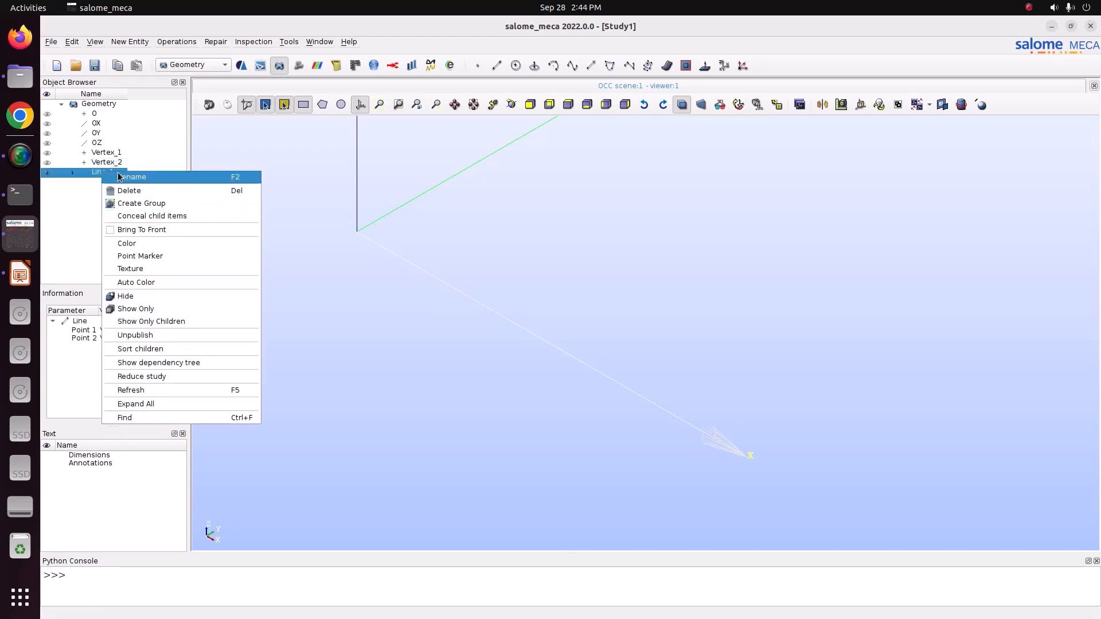
left_click(135, 203)
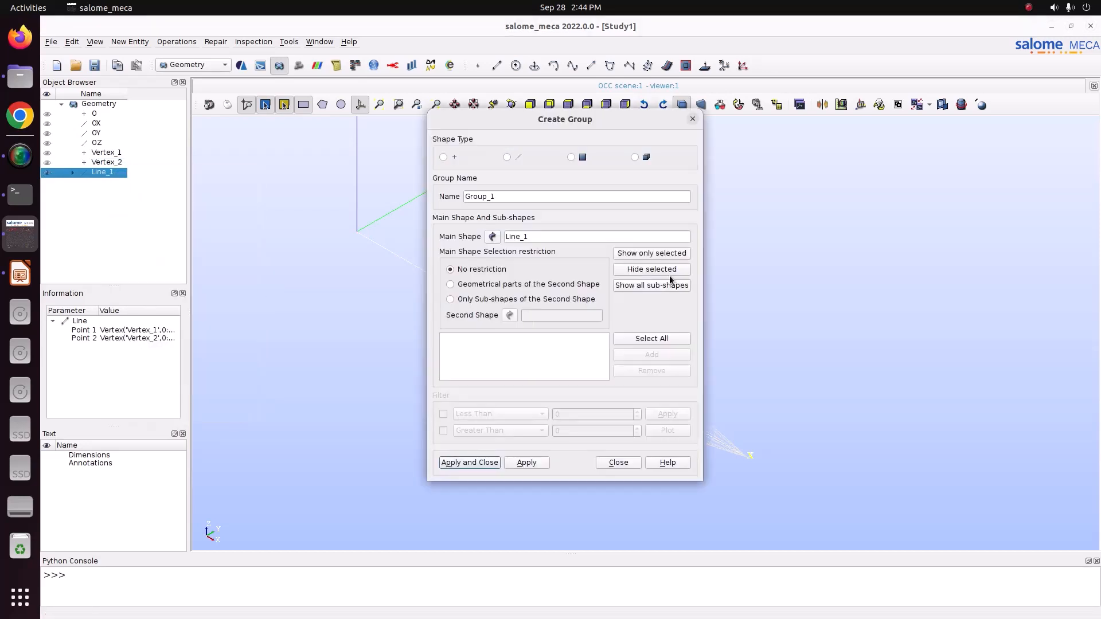
left_click(506, 157)
left_click_drag(543, 120, 259, 124)
left_click(390, 343)
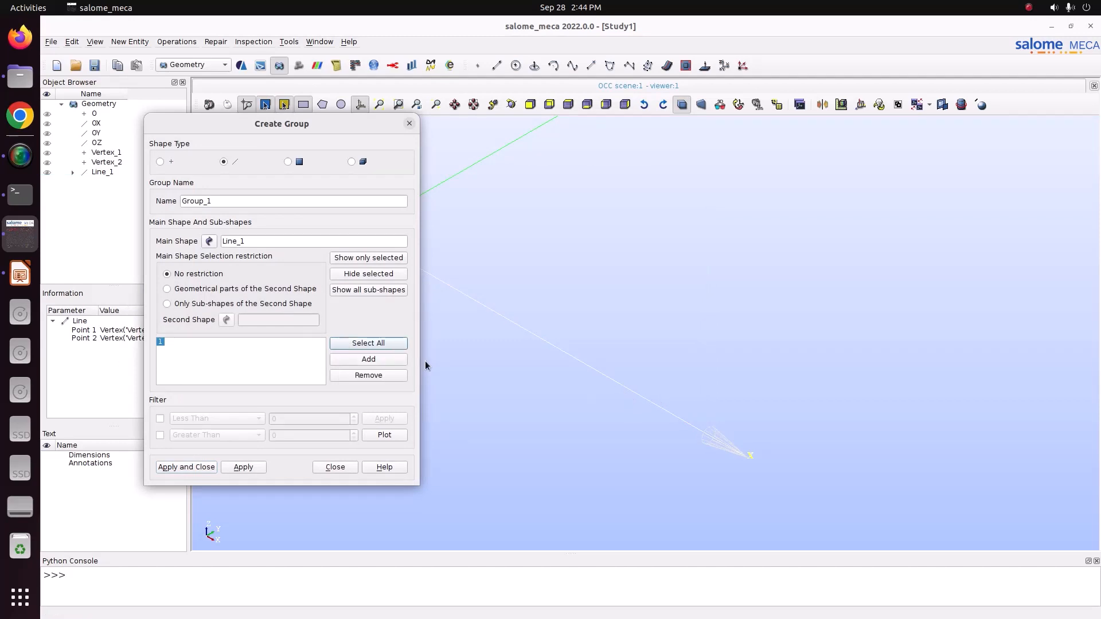
double_click(230, 201)
type("BEAM")
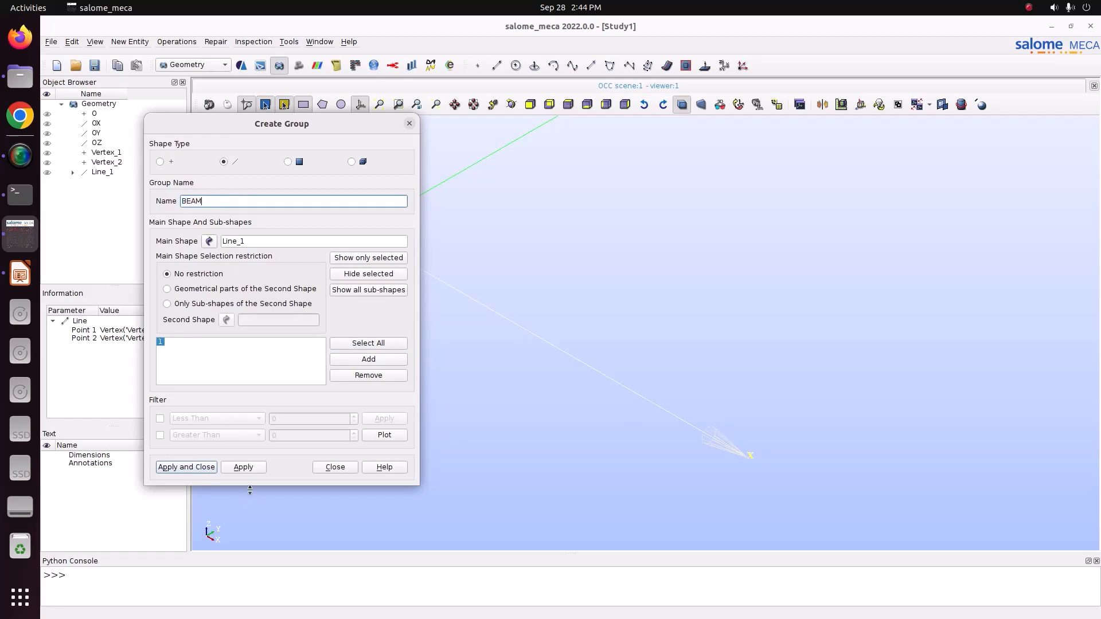
left_click(247, 468)
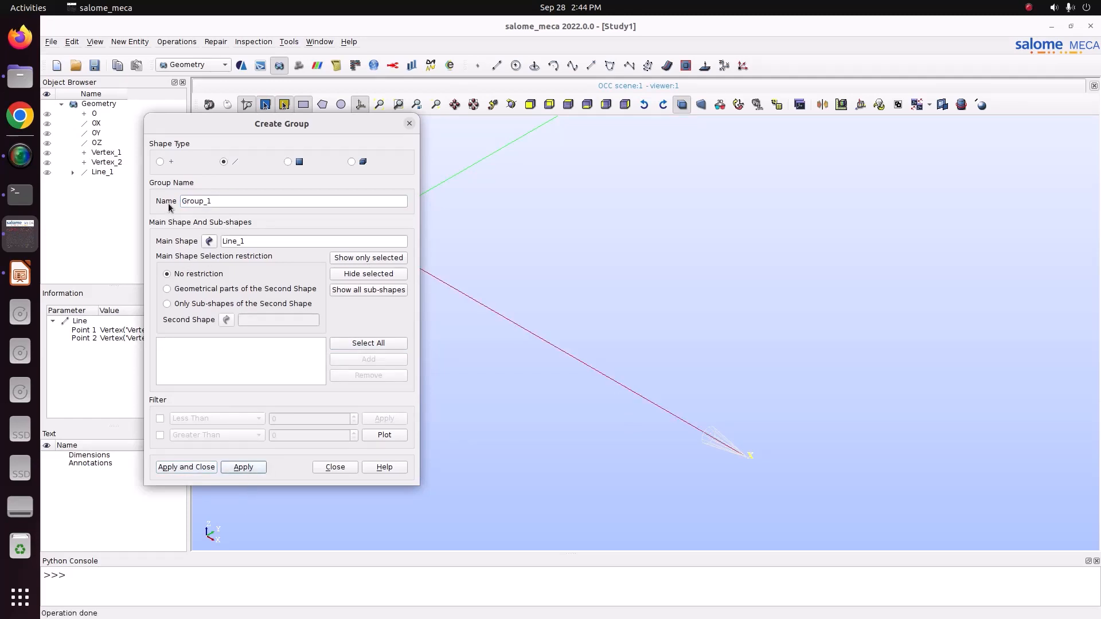
Create a vertex group named FIX on Line_1 containing the end point at the origin, checking the support location on the Impress slide.
left_click(160, 162)
left_click_drag(280, 129, 148, 126)
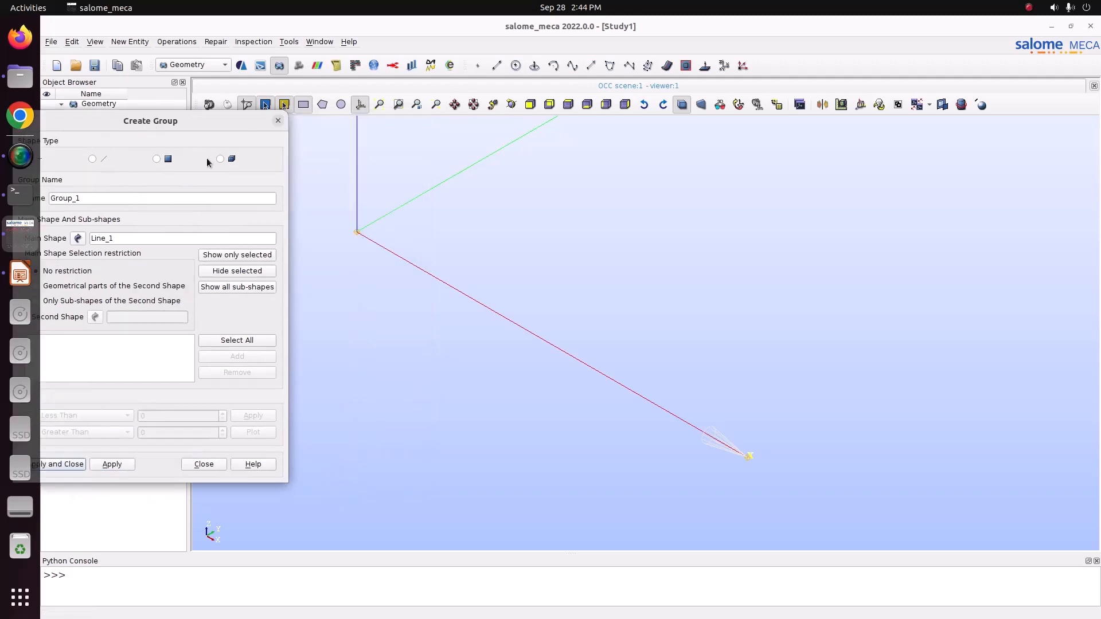
left_click(20, 273)
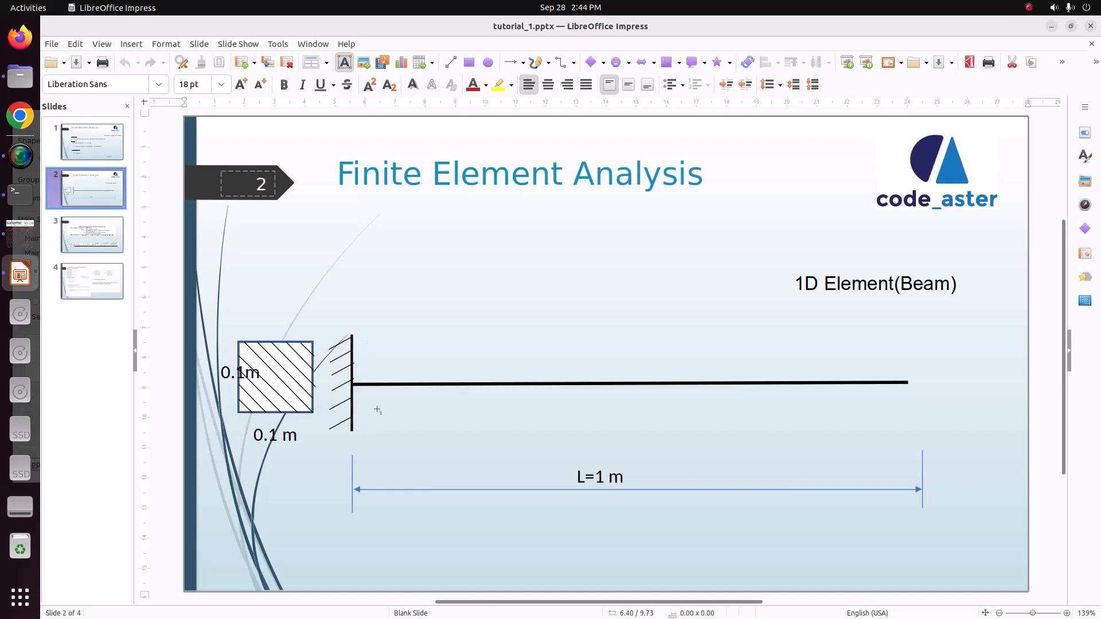
left_click(29, 237)
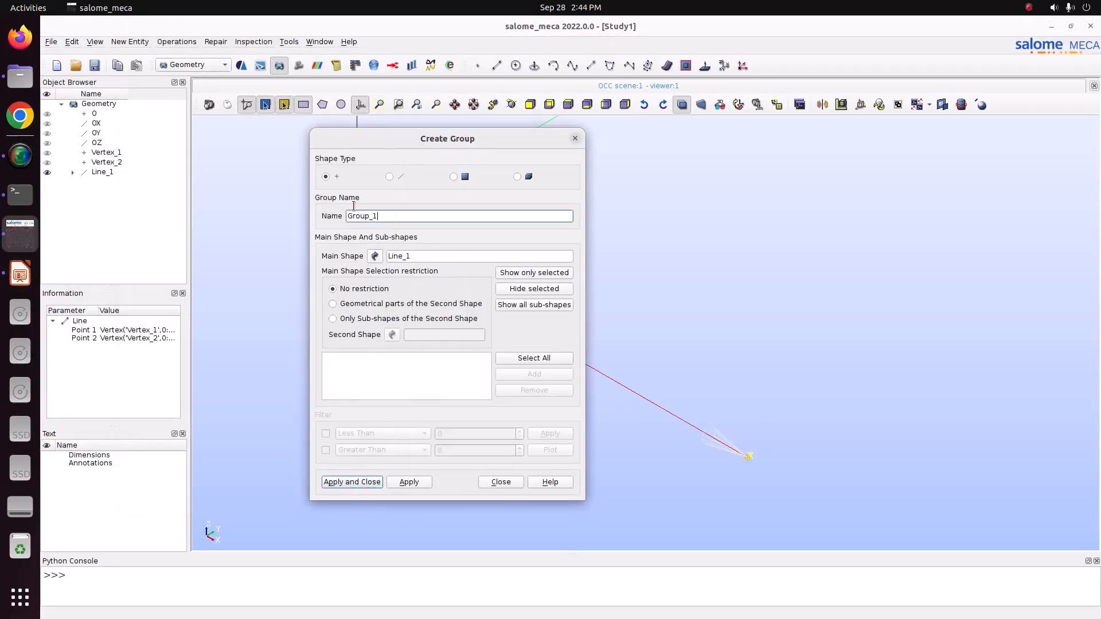
double_click(354, 207)
type("FIX")
left_click_drag(447, 158, 182, 145)
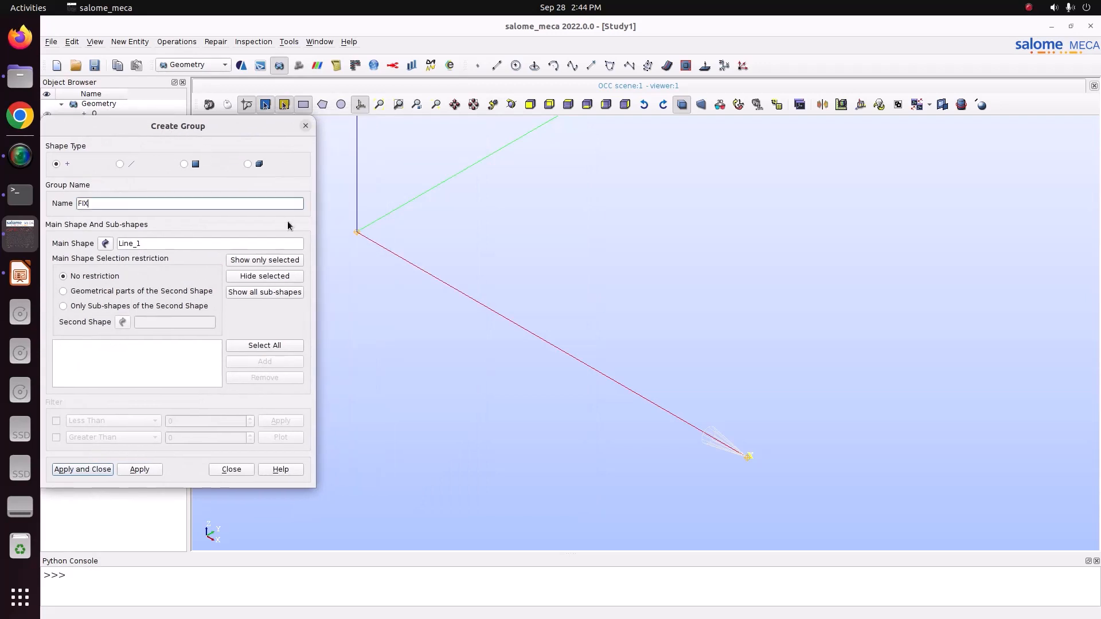
left_click(357, 232)
left_click(290, 363)
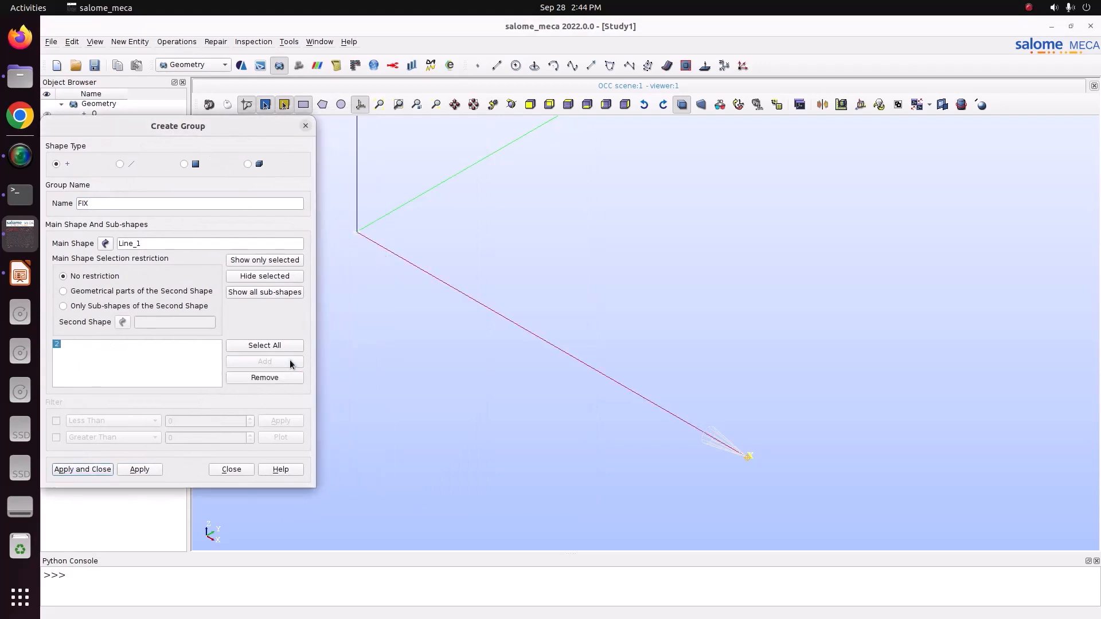
left_click(89, 468)
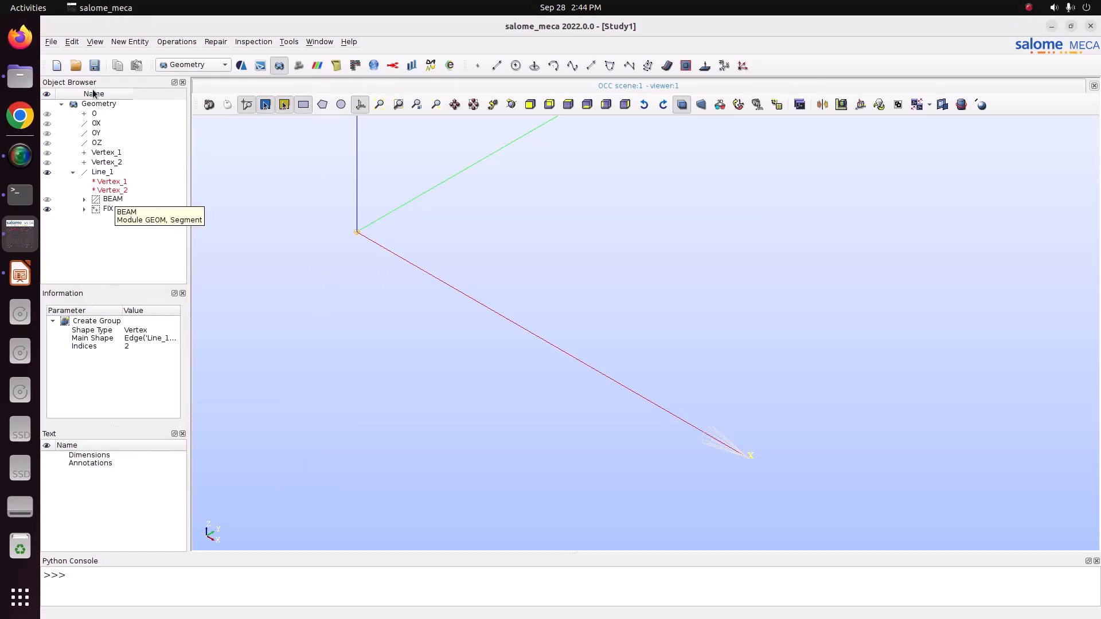
Save the study as Study1 in the Pictures/CODE_ASTER/13_modal_analysis_Beam folder.
left_click(53, 42)
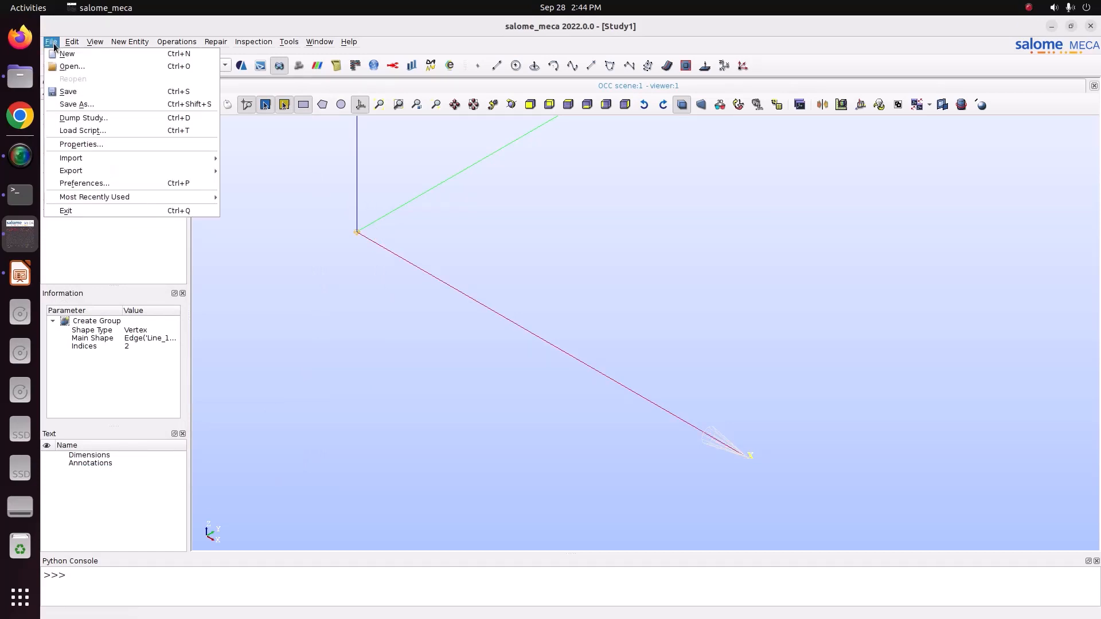
left_click(72, 97)
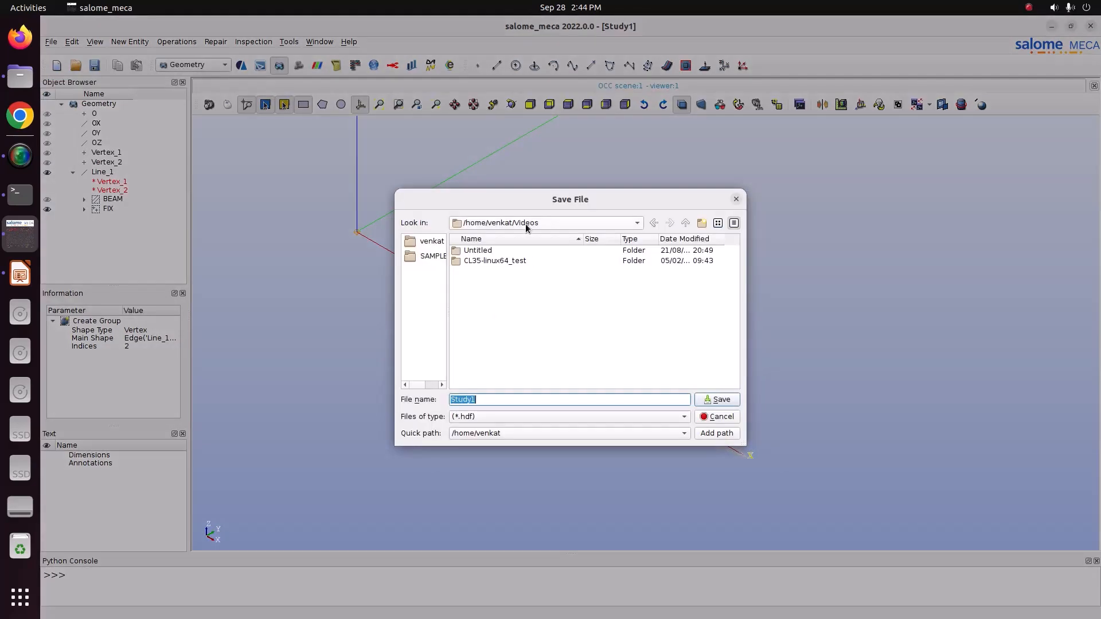
left_click(525, 224)
left_click(526, 236)
double_click(505, 343)
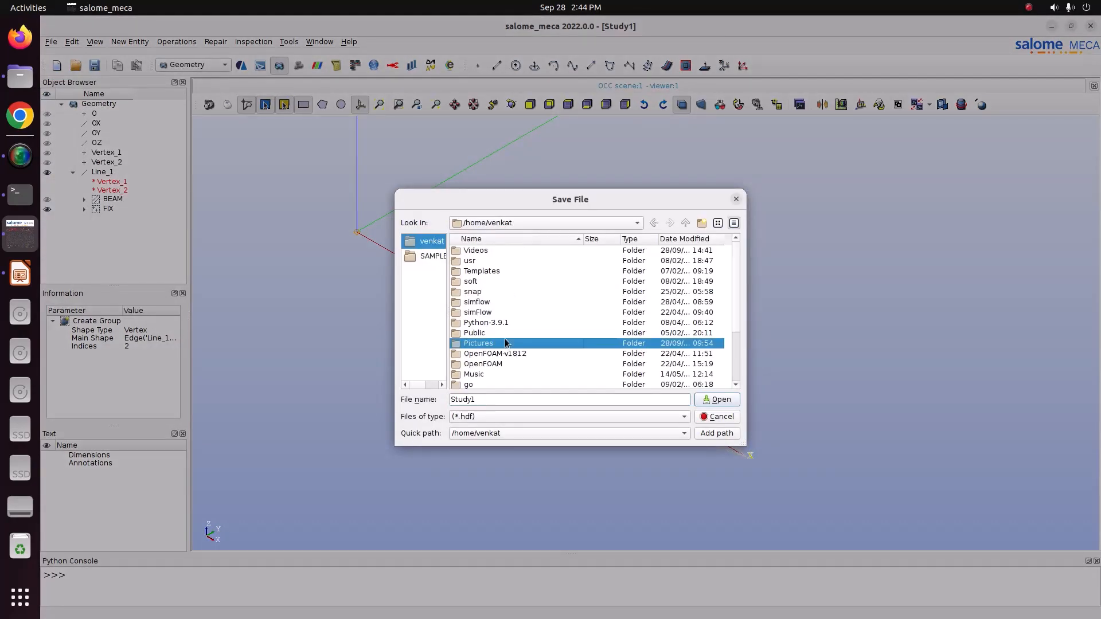
double_click(499, 261)
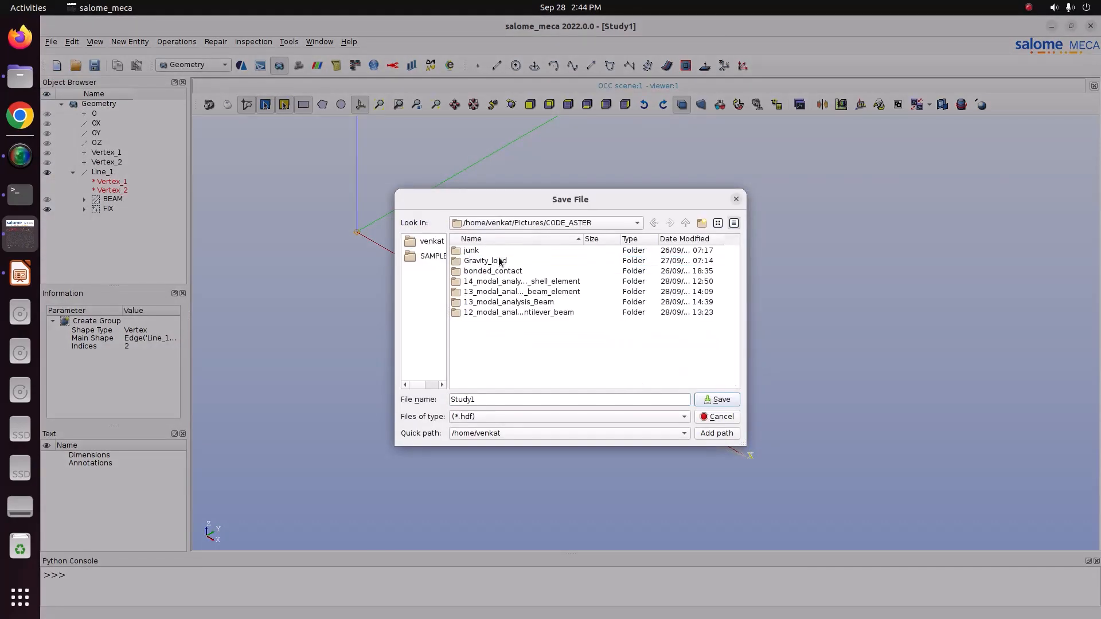
double_click(502, 304)
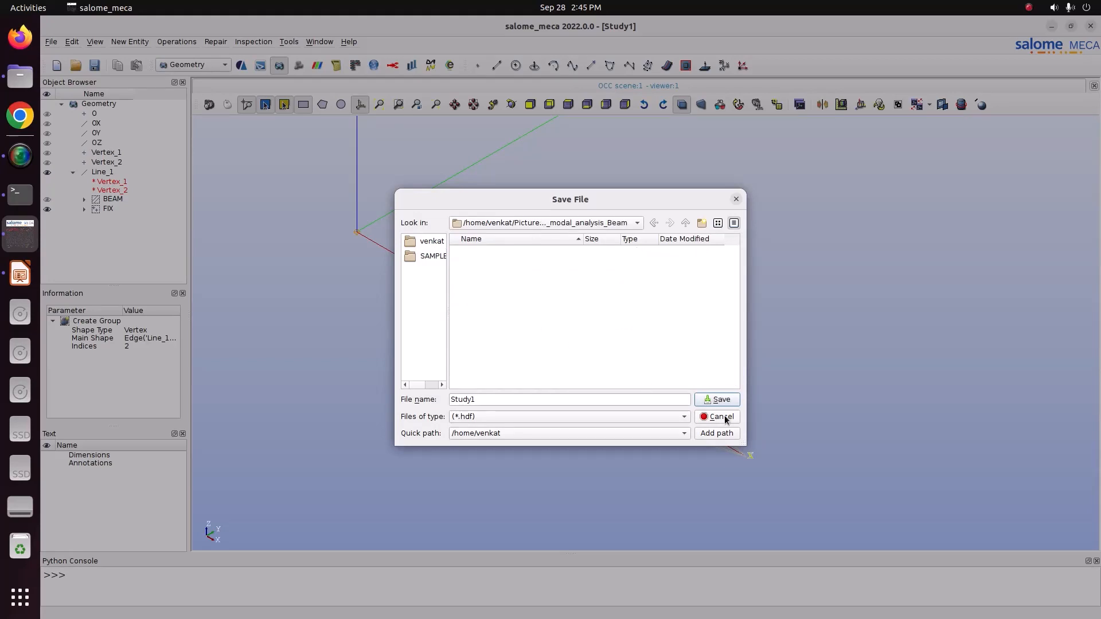
left_click(719, 399)
Switch to Files and check the Pictures/CODE_ASTER/13_modal_analysis_Beam folder for the saved study, and return to salome_meca.
left_click(20, 76)
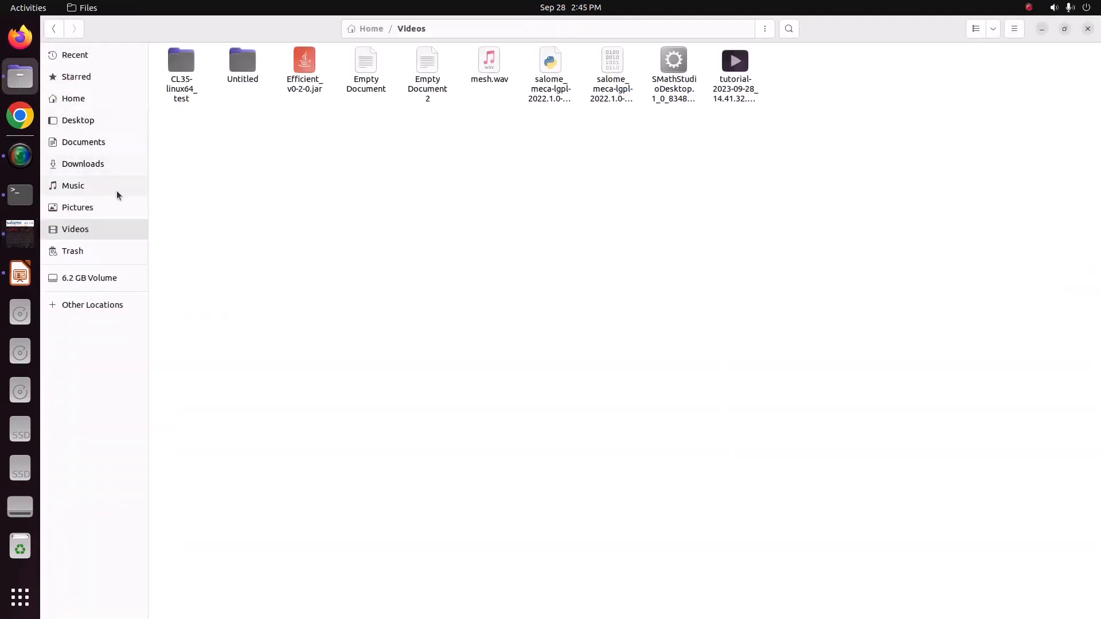
left_click(111, 210)
double_click(196, 86)
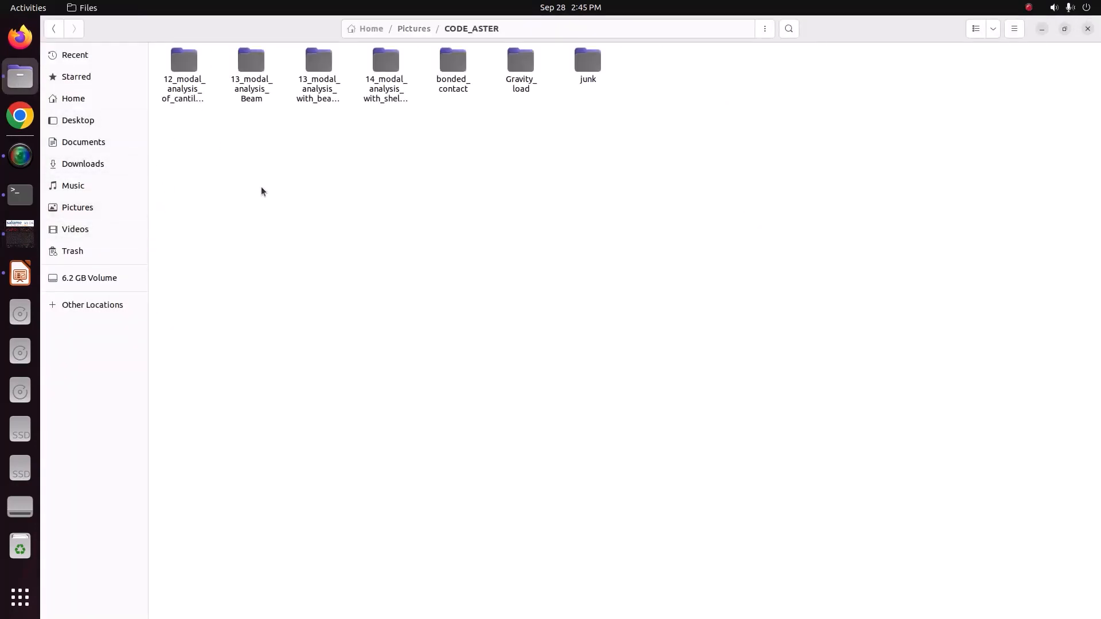
left_click(319, 59)
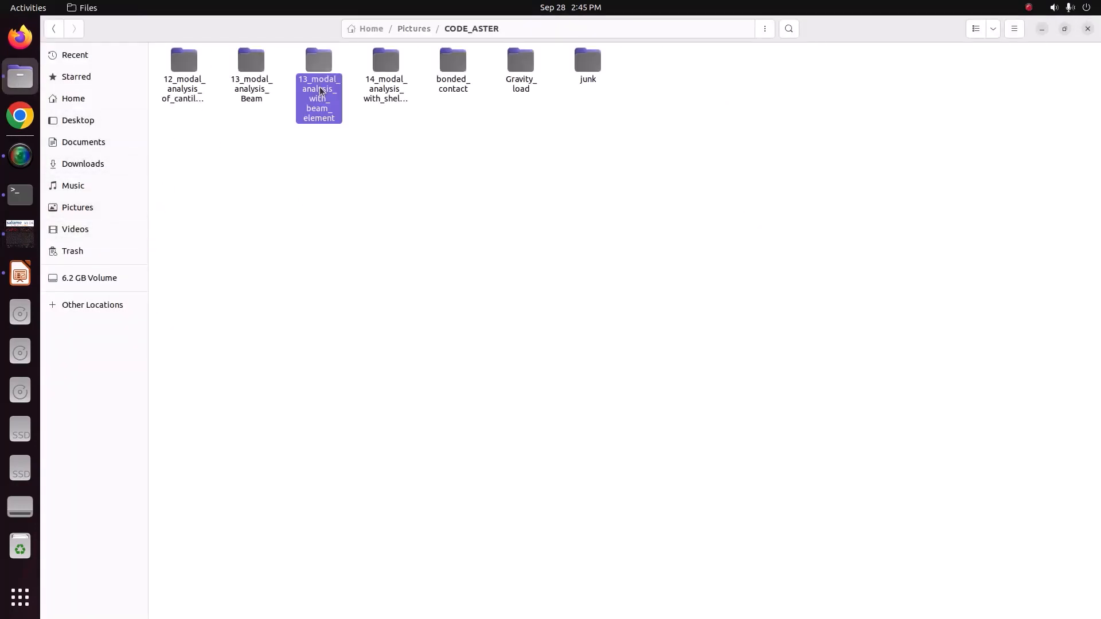
double_click(248, 81)
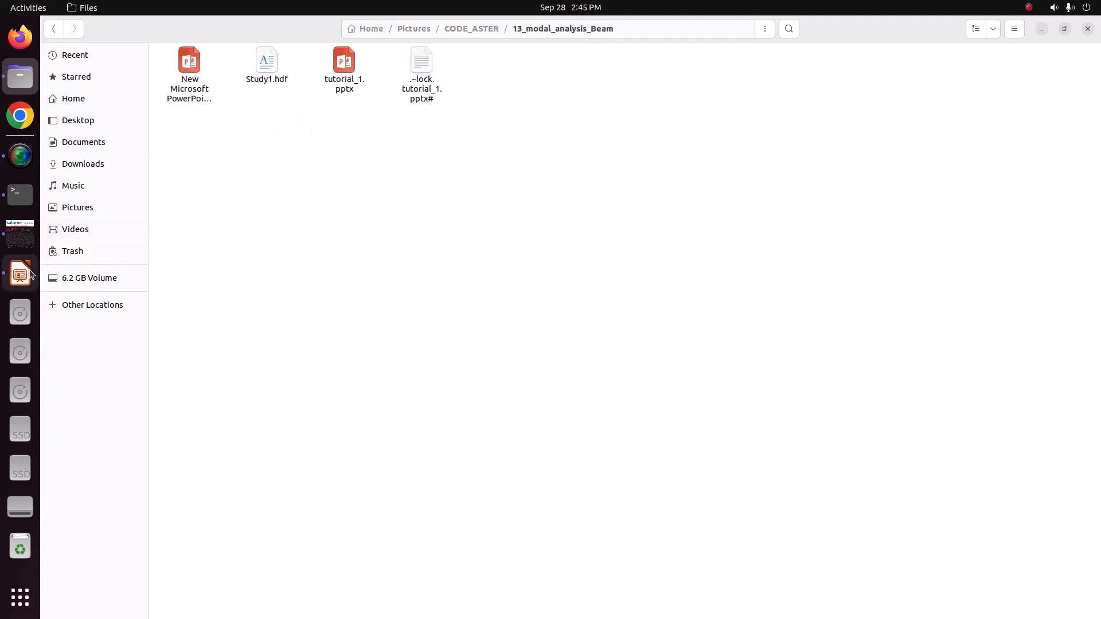
left_click(20, 233)
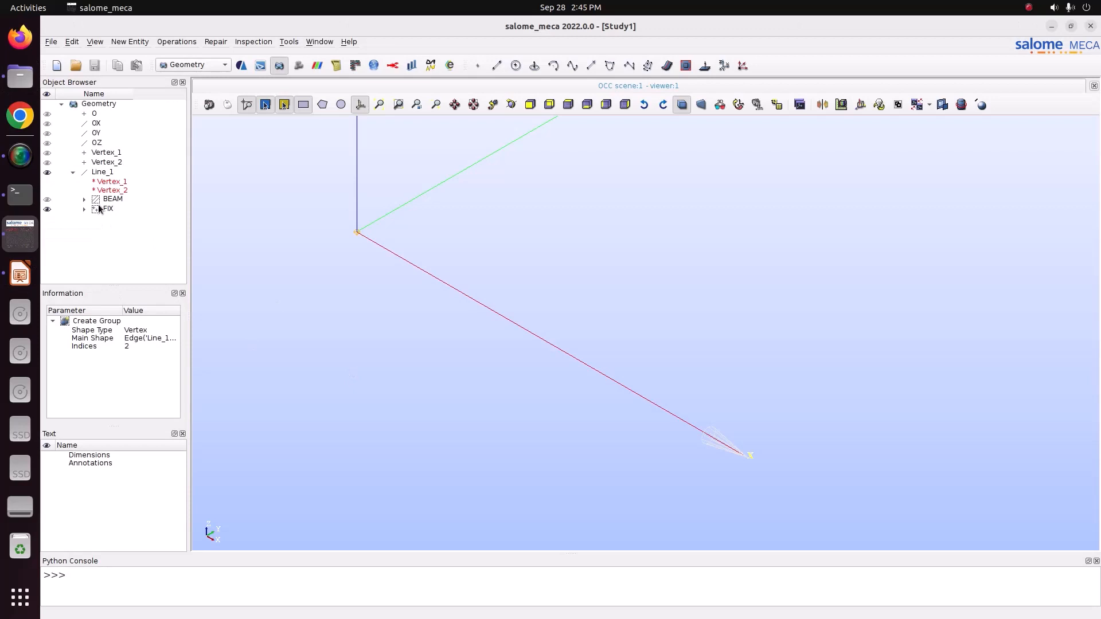
Switch from the Geometry module to the Mesh module.
left_click(114, 176)
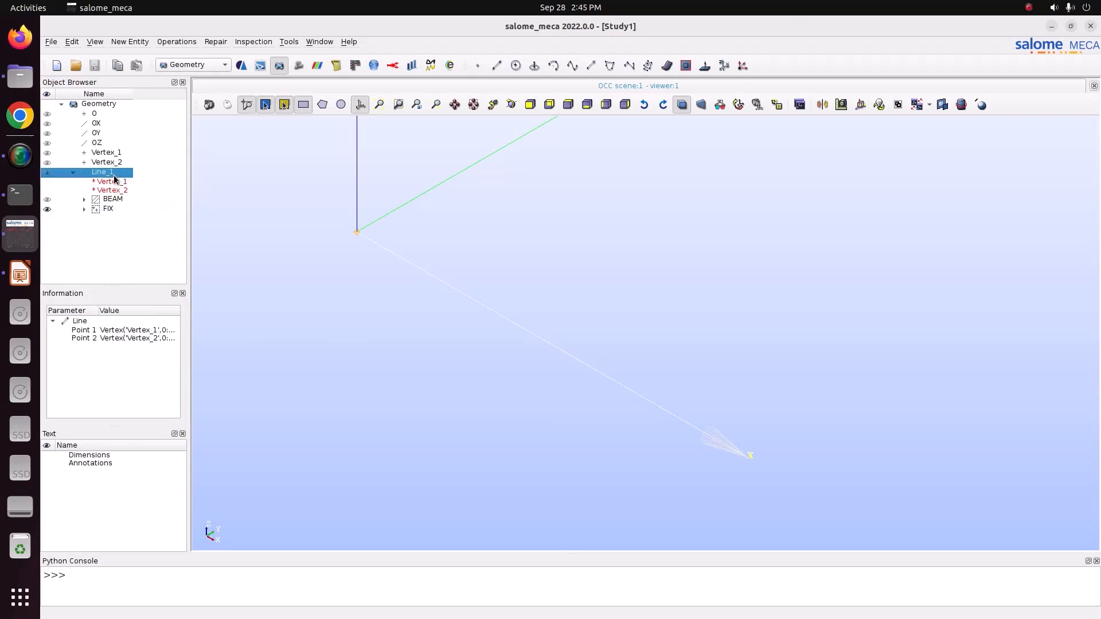
left_click(185, 67)
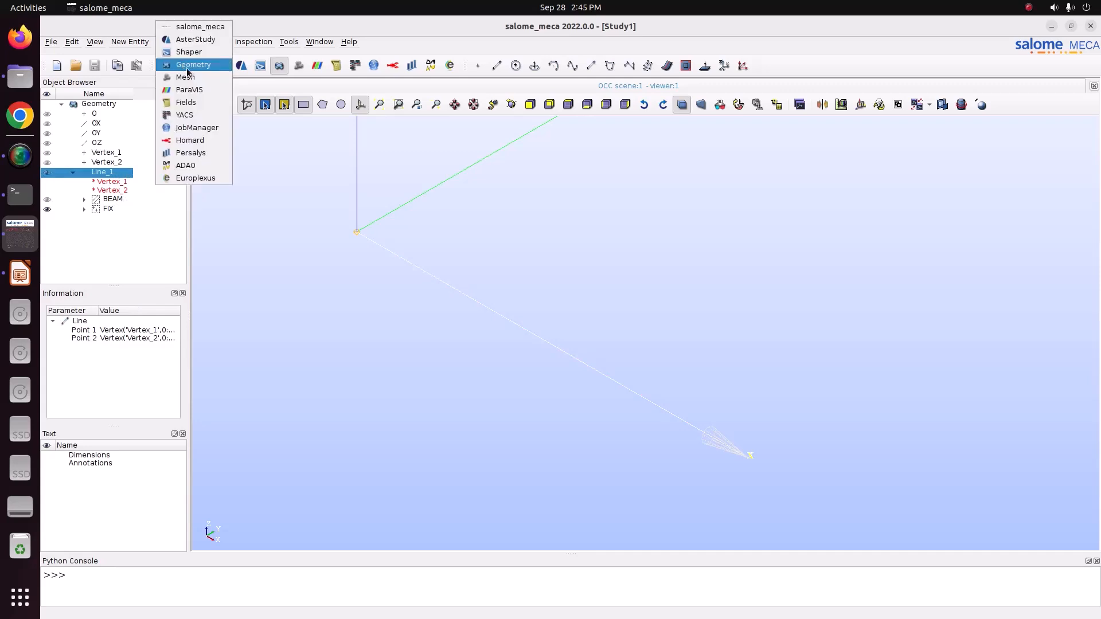
left_click(187, 68)
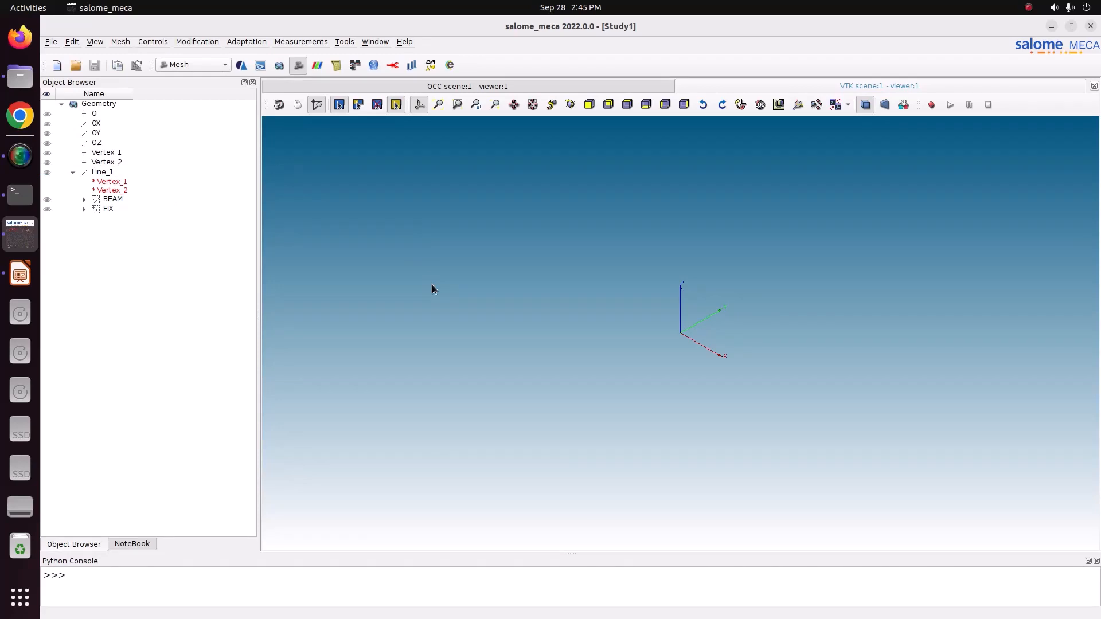
Start a new mesh named Mesh_1 on Line_1 with Wire Discretisation as the 1D algorithm.
left_click(98, 173)
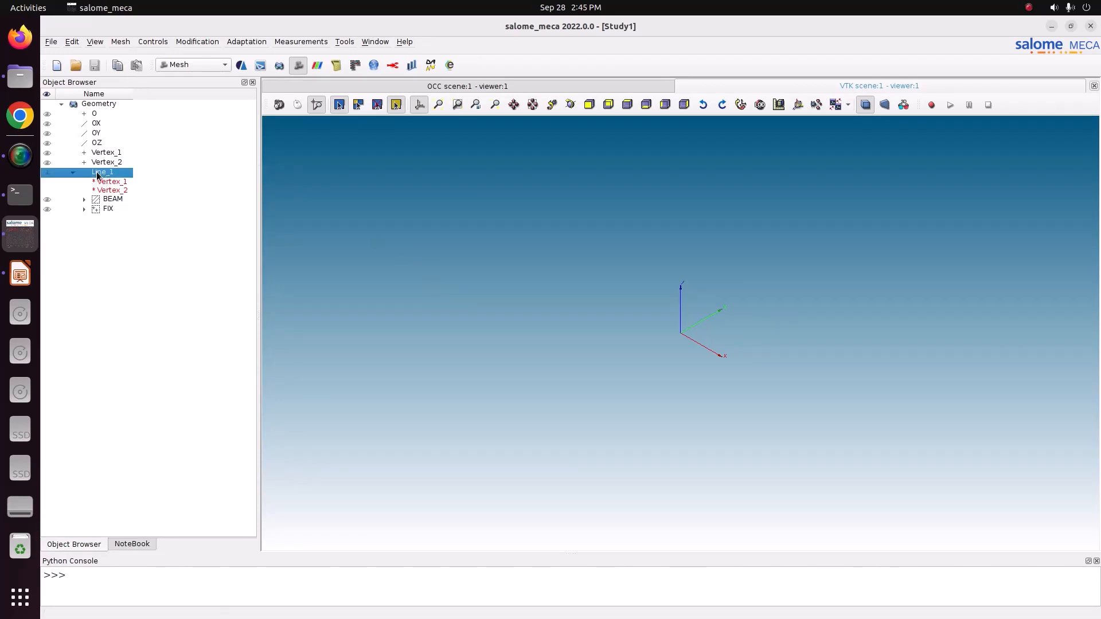
left_click(120, 42)
left_click(128, 55)
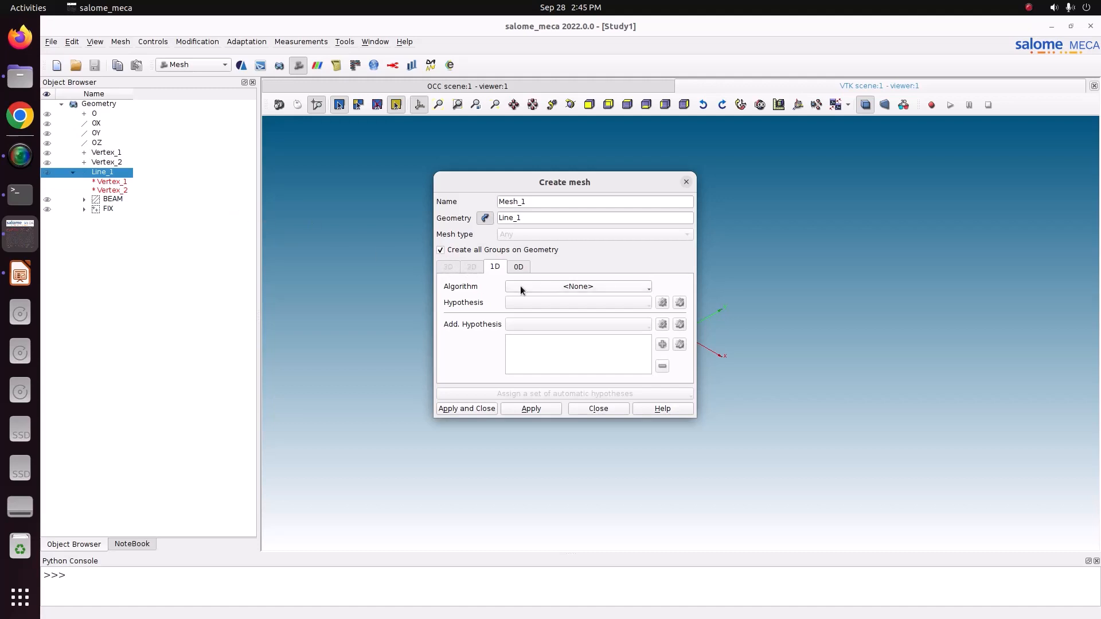
left_click(576, 287)
left_click(574, 325)
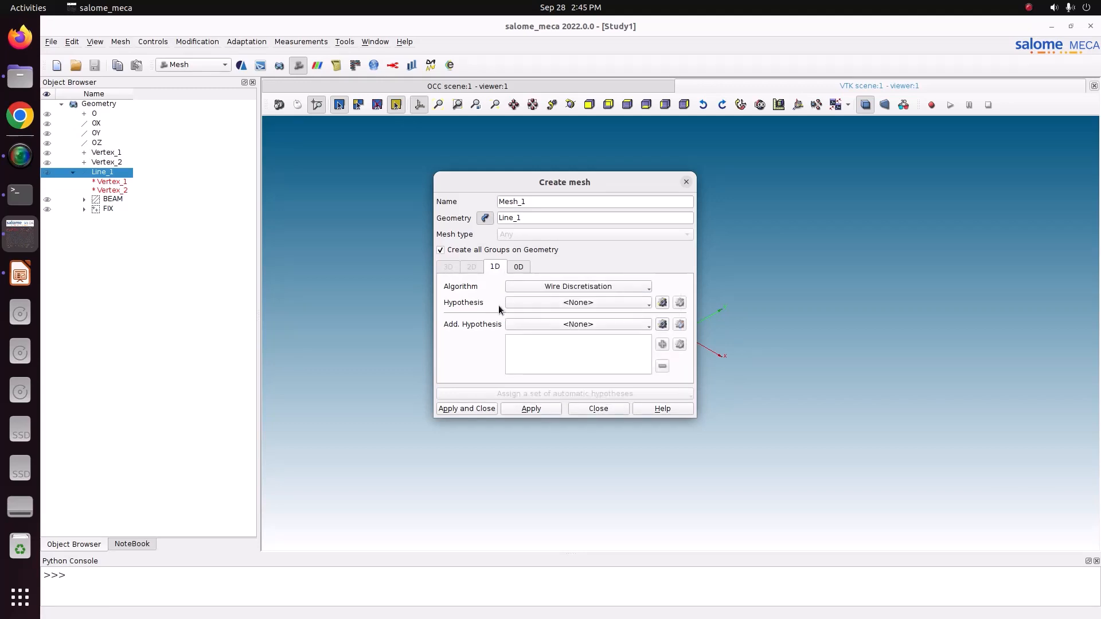
Assign a Local Length hypothesis with a length of 0.02 and finish creating the mesh.
left_click(662, 302)
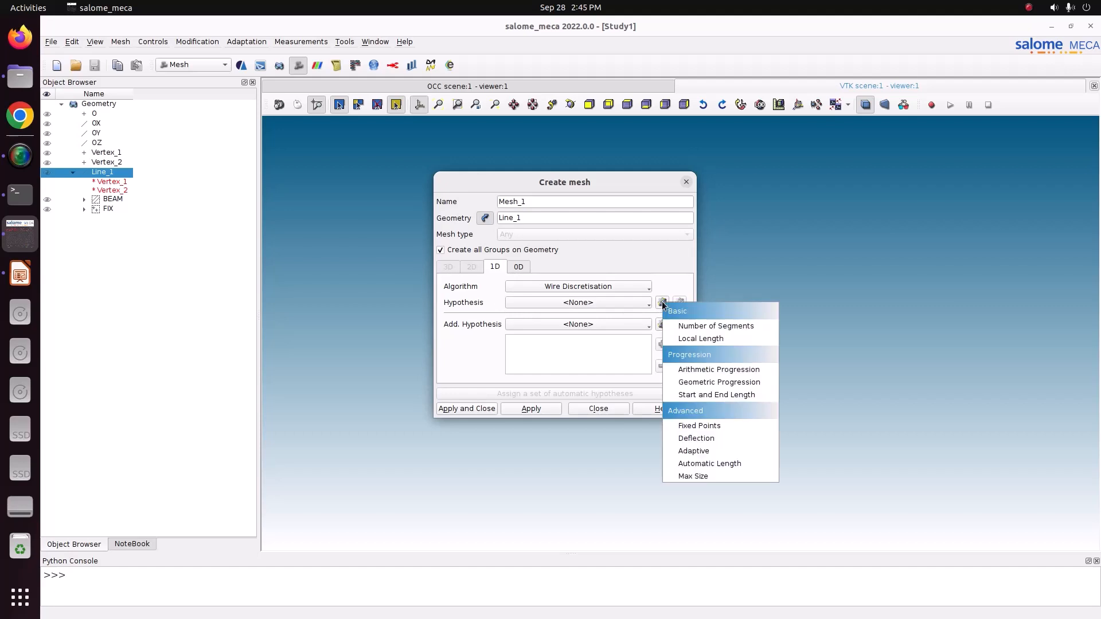
left_click(698, 339)
type("0")
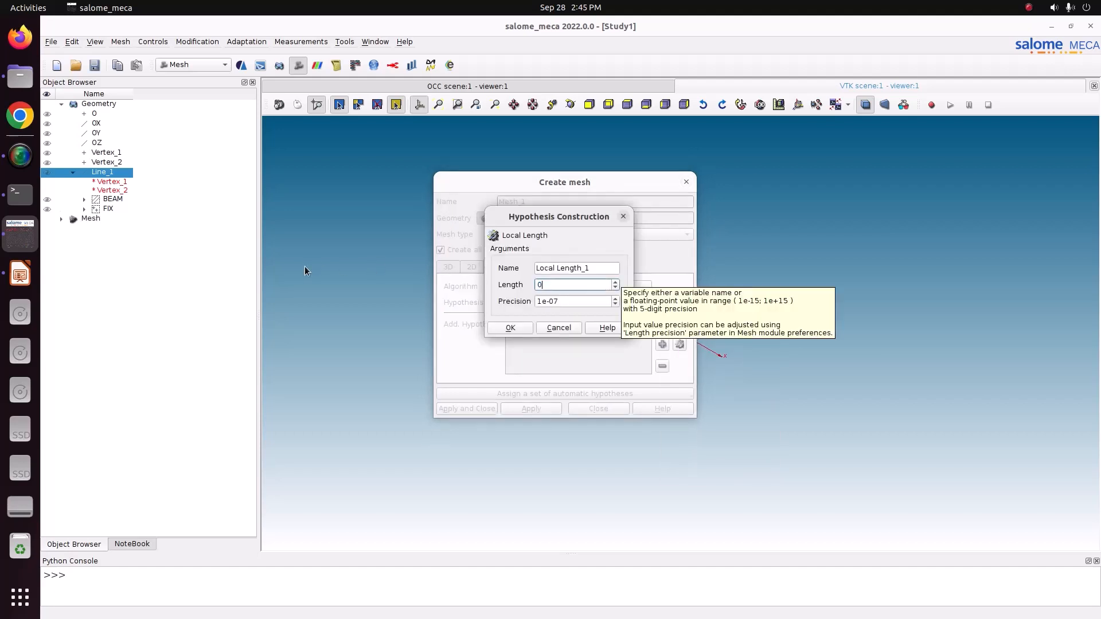
type(".02")
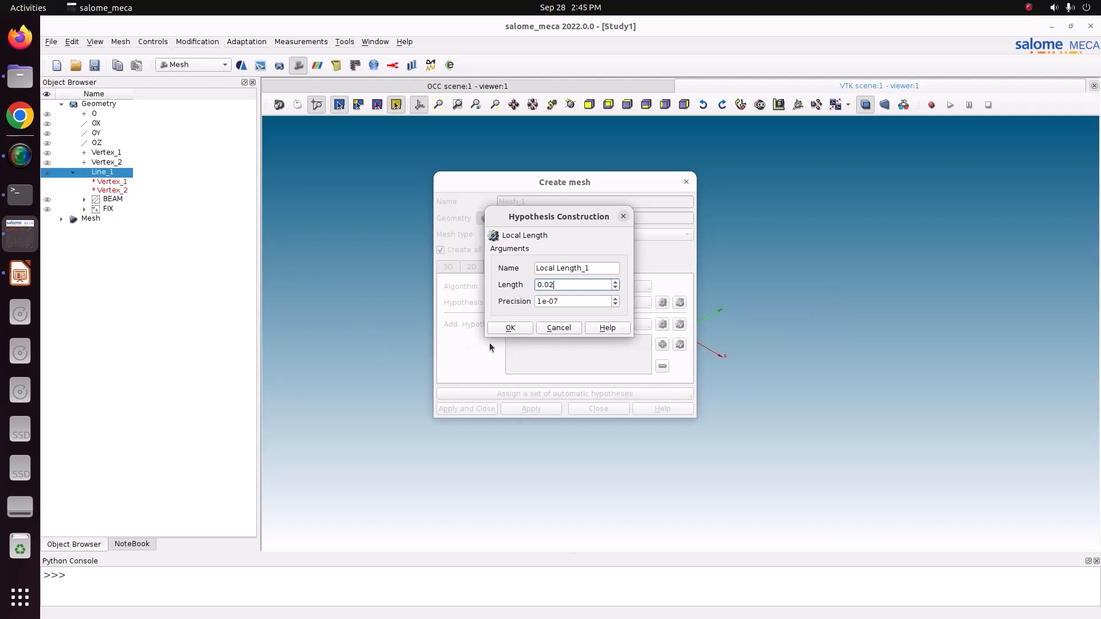
left_click(509, 329)
left_click(467, 408)
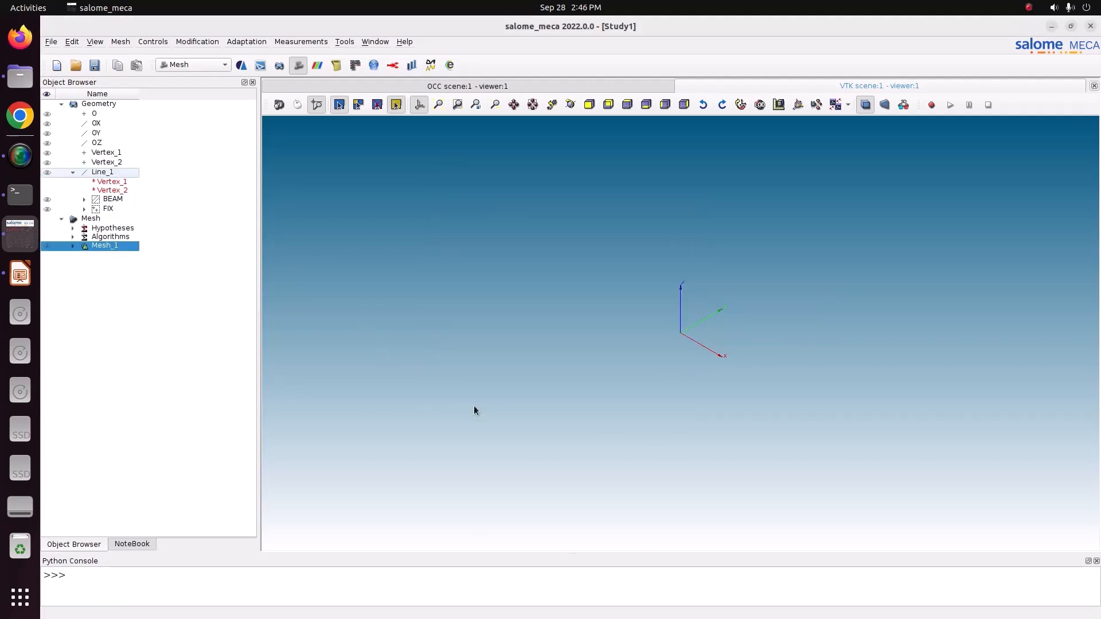
Compute Mesh_1 and close the computation report.
right_click(105, 246)
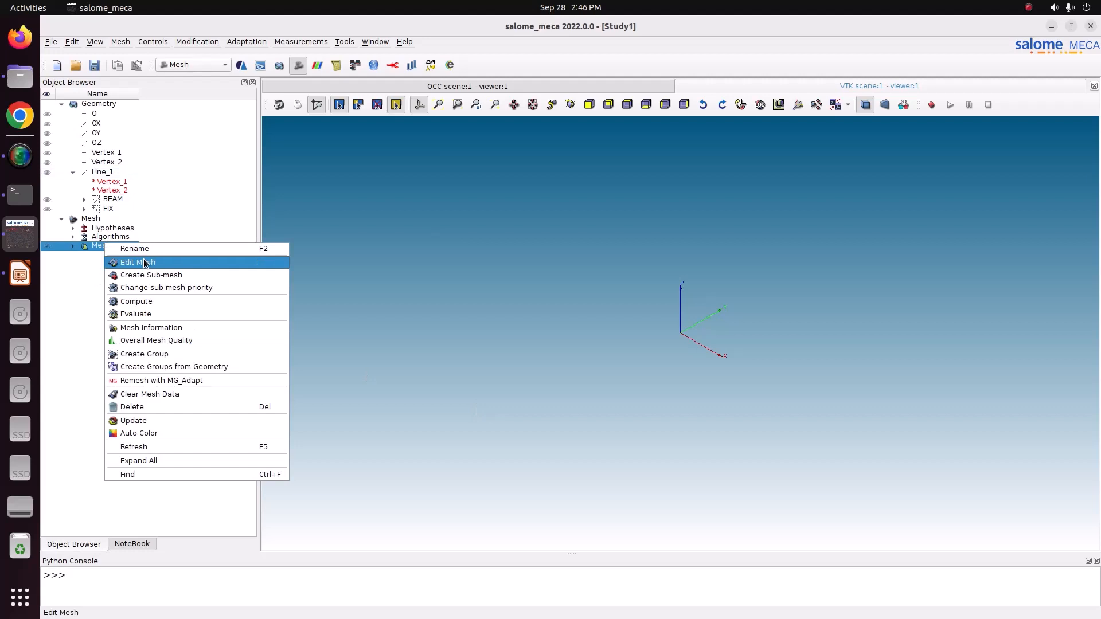
left_click(144, 303)
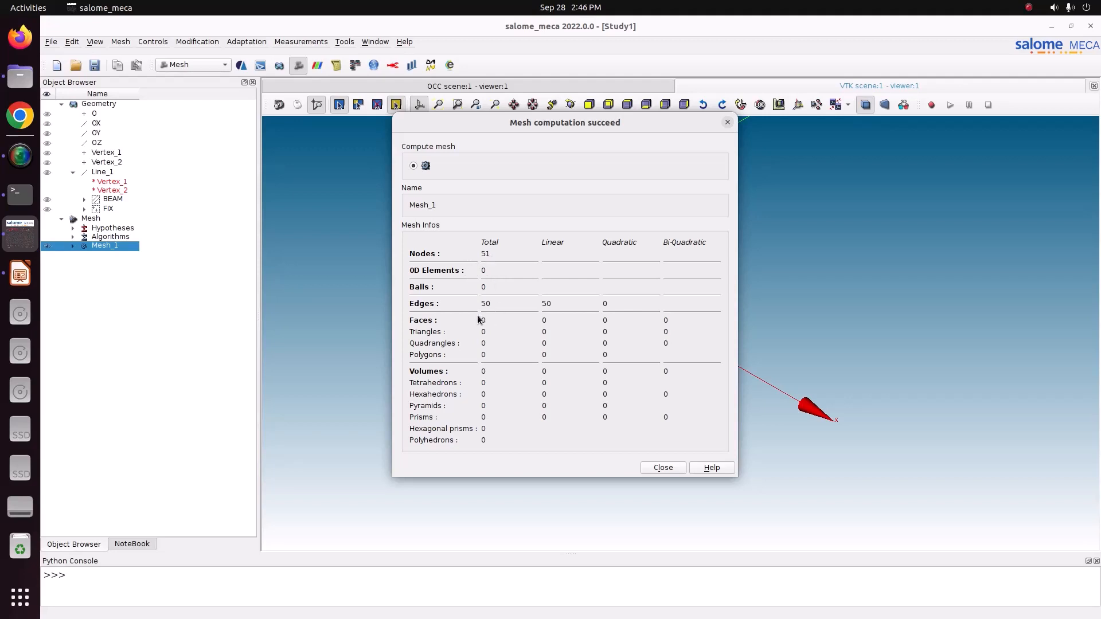
left_click(663, 468)
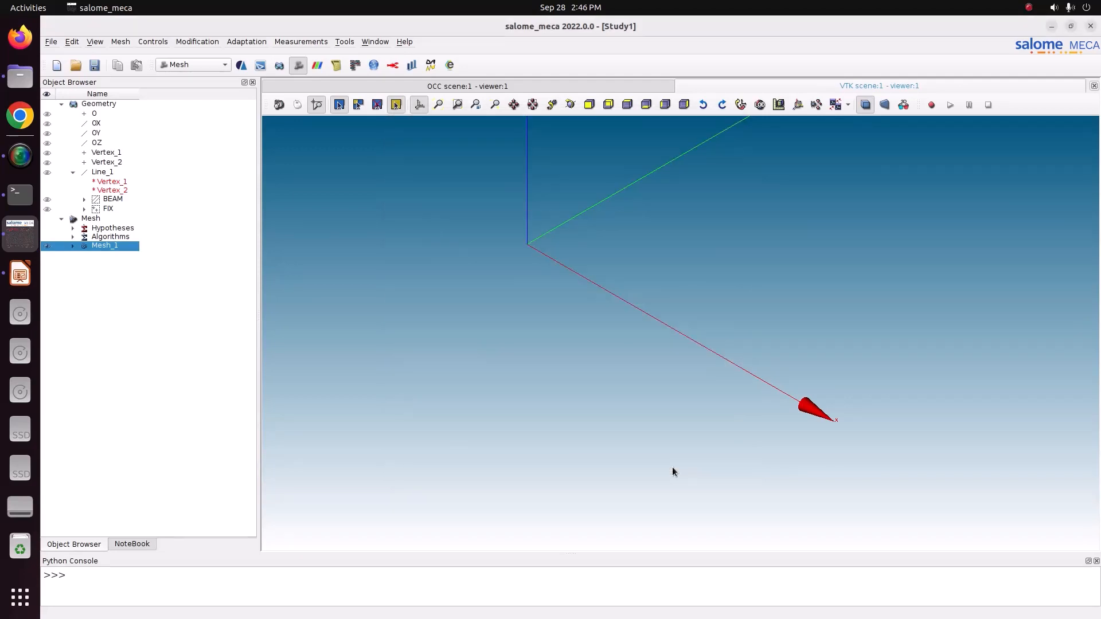
Expand Mesh_1 to check the FIX node group and the BEAM edge group, and save the study.
left_click(73, 246)
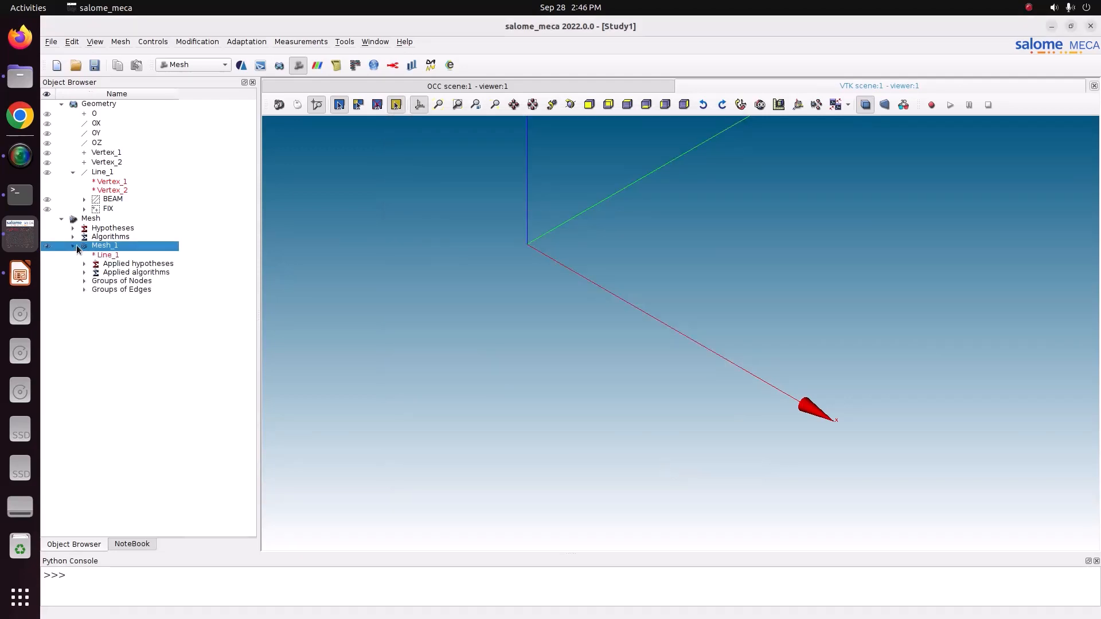
left_click(84, 280)
left_click(84, 298)
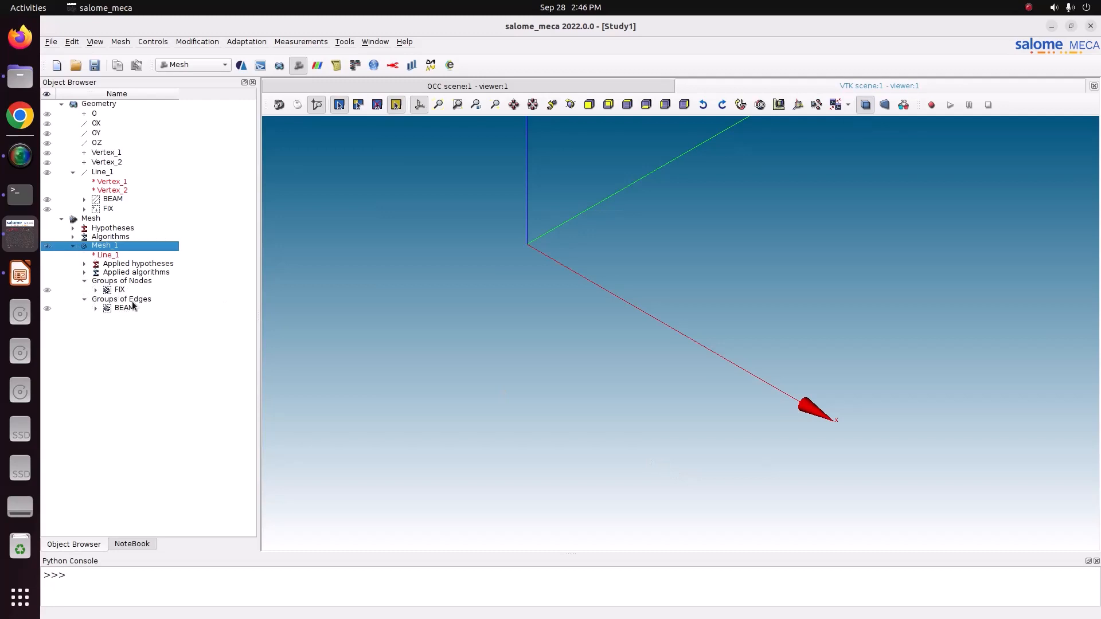
key("ctrl+s")
left_click(117, 290)
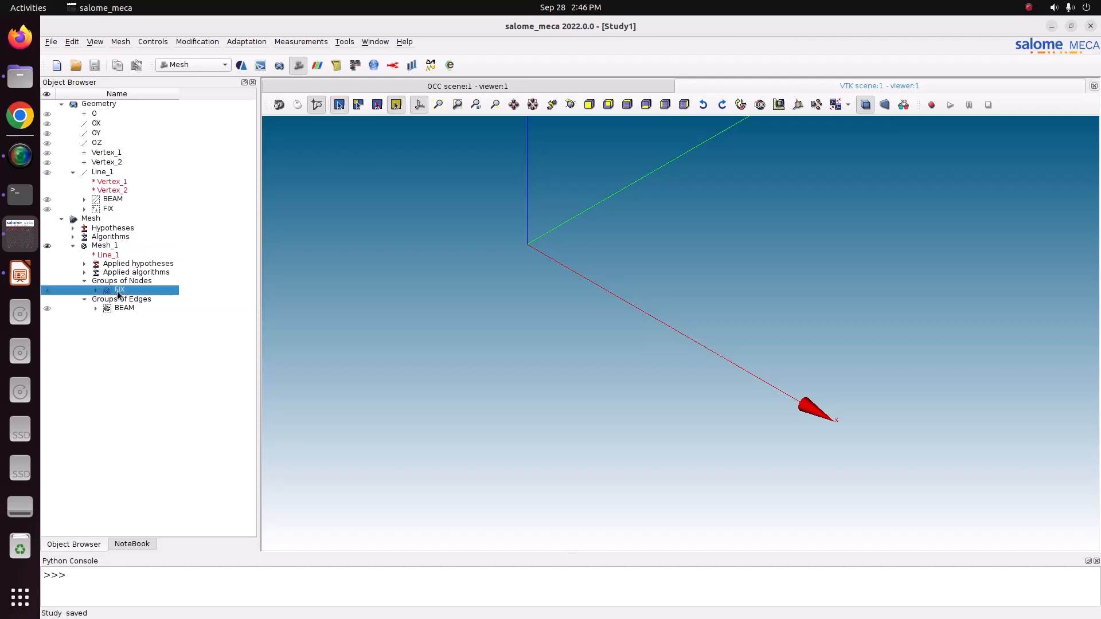
left_click(122, 308)
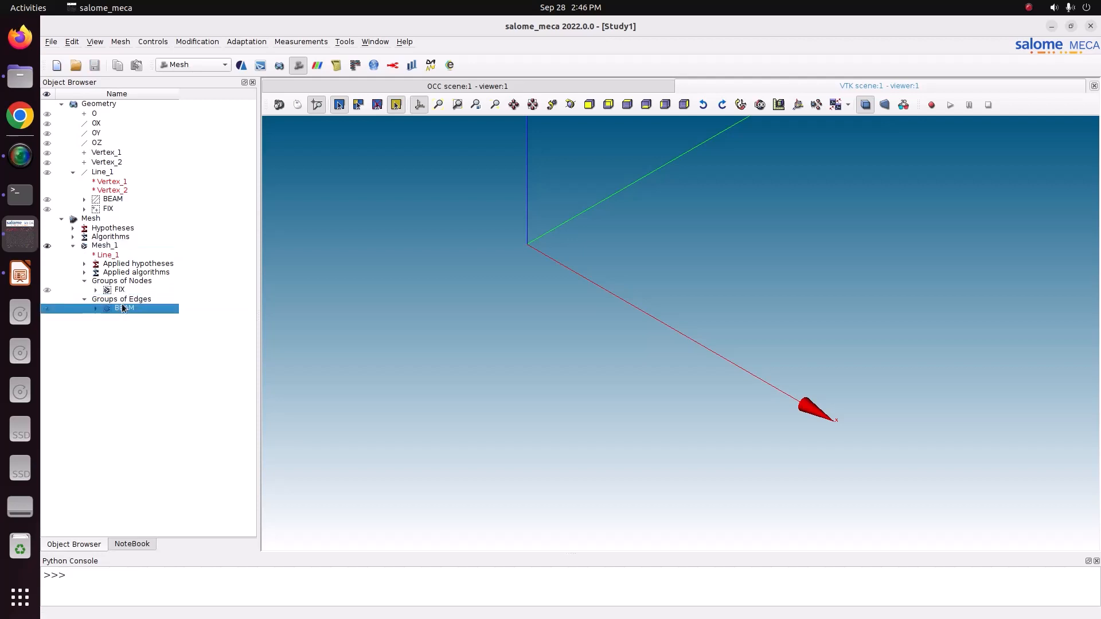
Edit Mesh_1 and set the length of its Local Length hypothesis to 0.1.
left_click(116, 247)
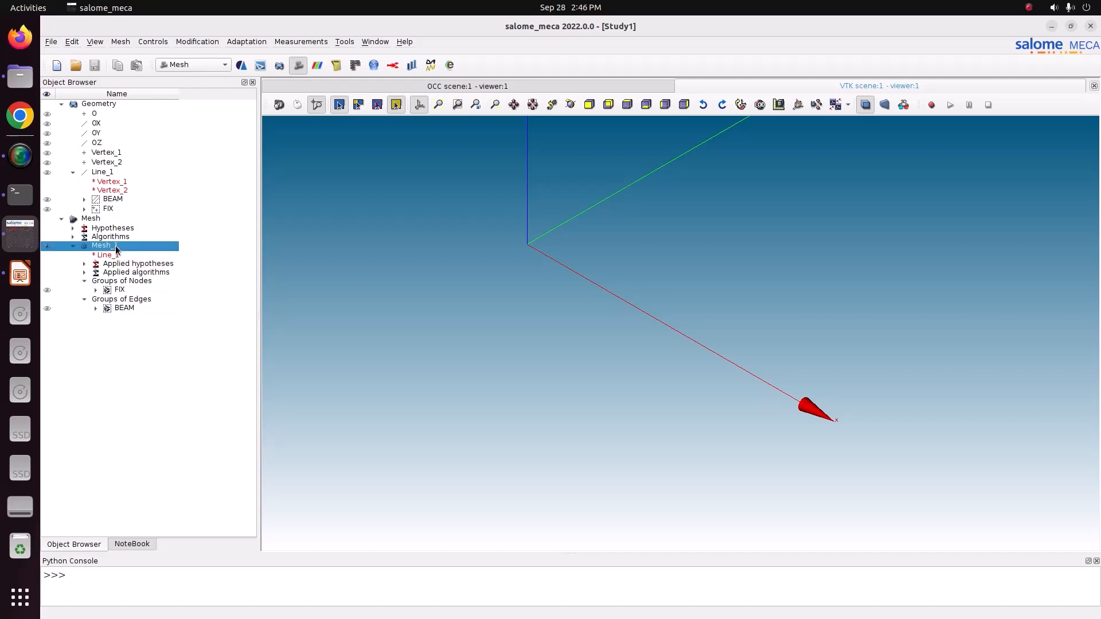
right_click(115, 246)
left_click(153, 266)
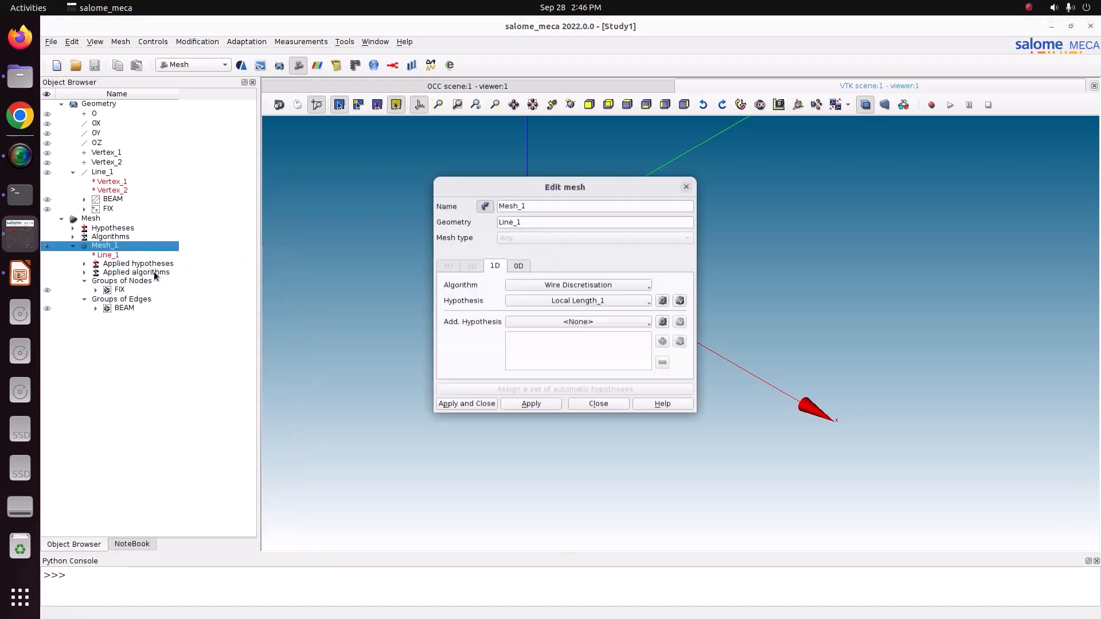
left_click(680, 301)
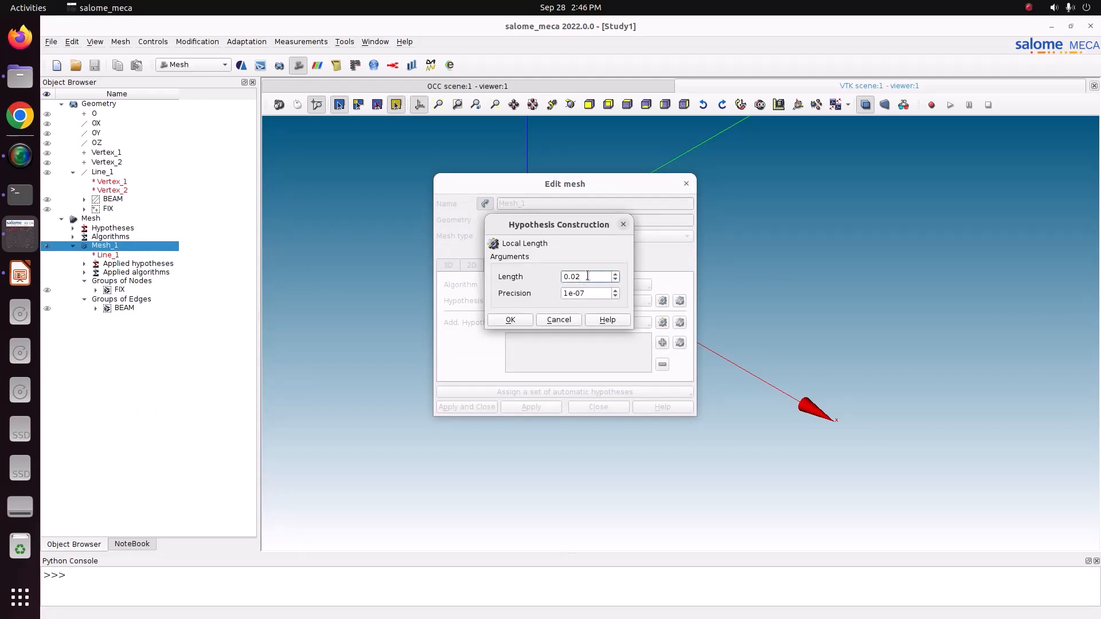
key("BackSpace")
key("BackSpace")
type("1")
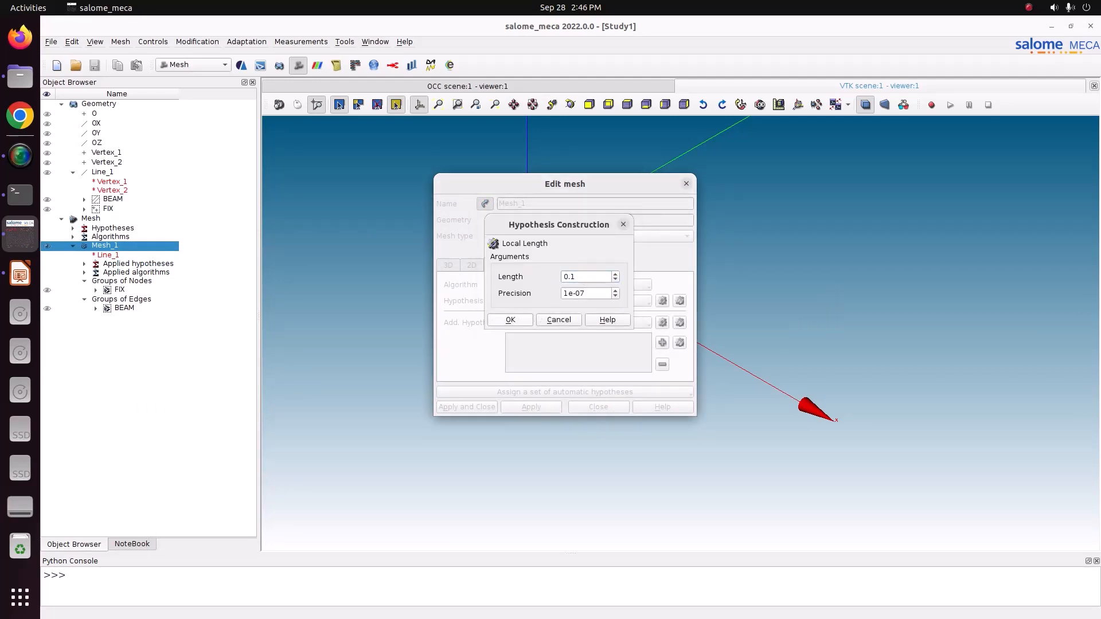
key("Return")
left_click(469, 407)
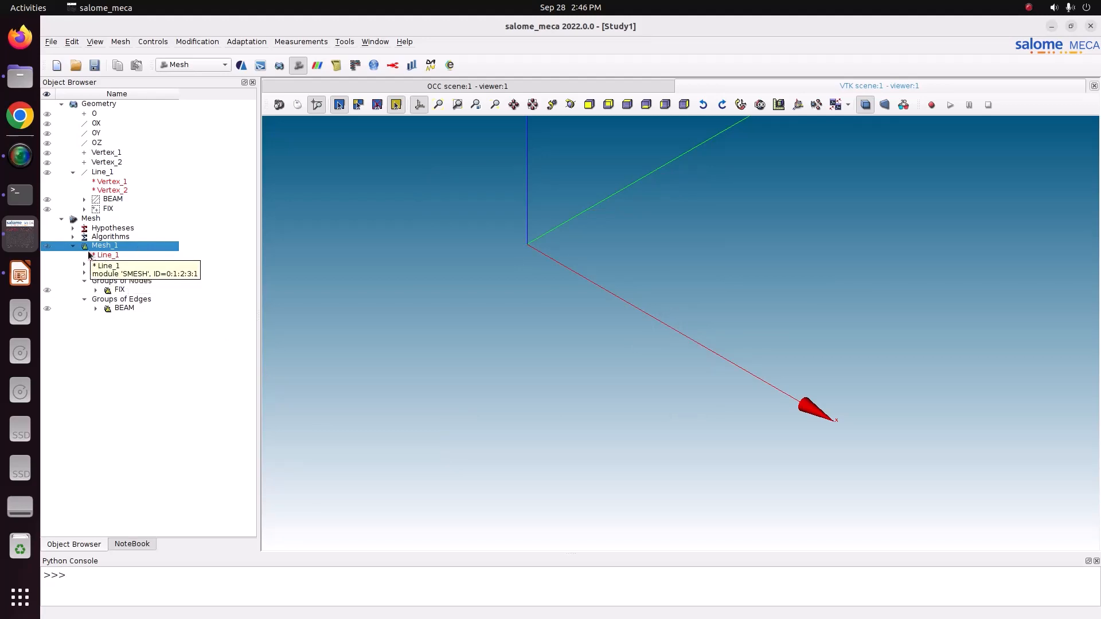
Recompute Mesh_1 with the edited element length and save the study.
right_click(113, 248)
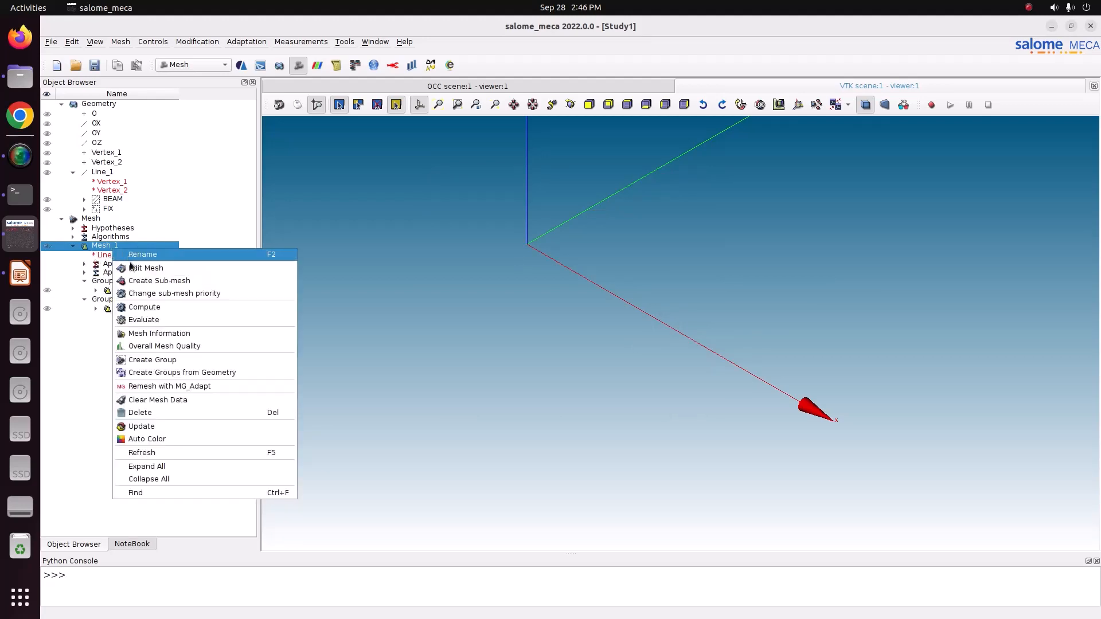
left_click(134, 307)
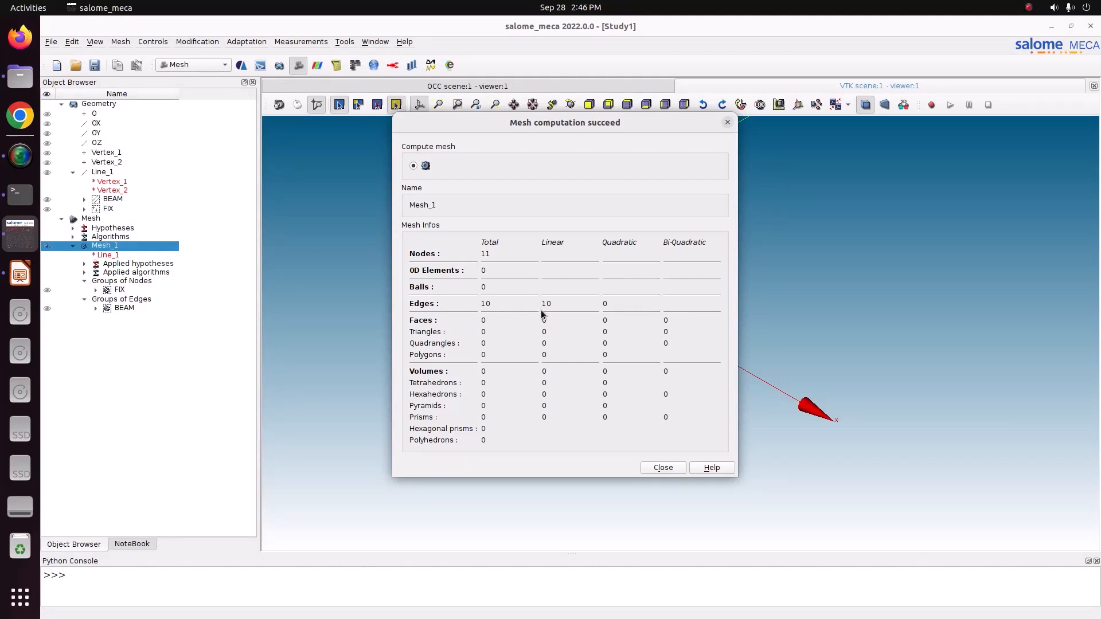
left_click(659, 468)
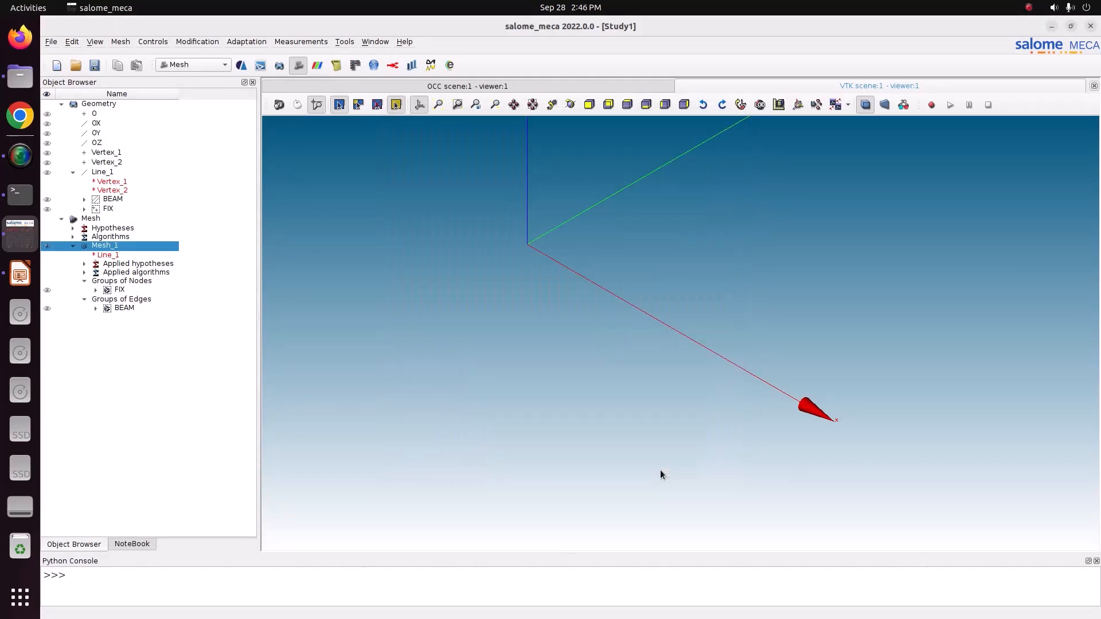
left_click(95, 70)
Switch to the AsterStudy module using the stable version of code_aster.
left_click(190, 67)
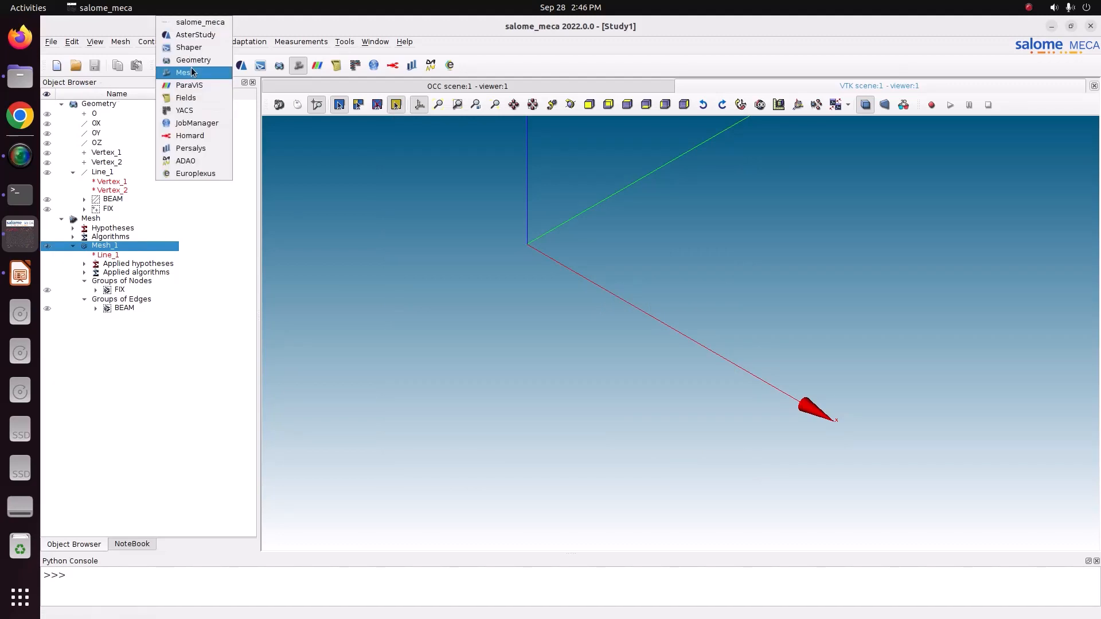
left_click(192, 36)
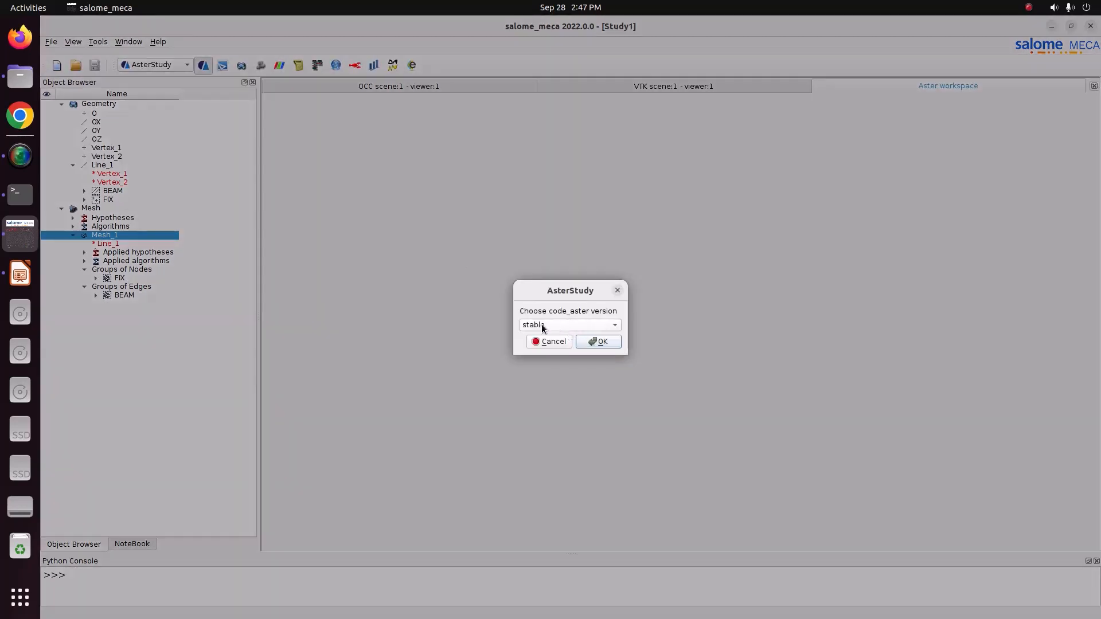
left_click(596, 341)
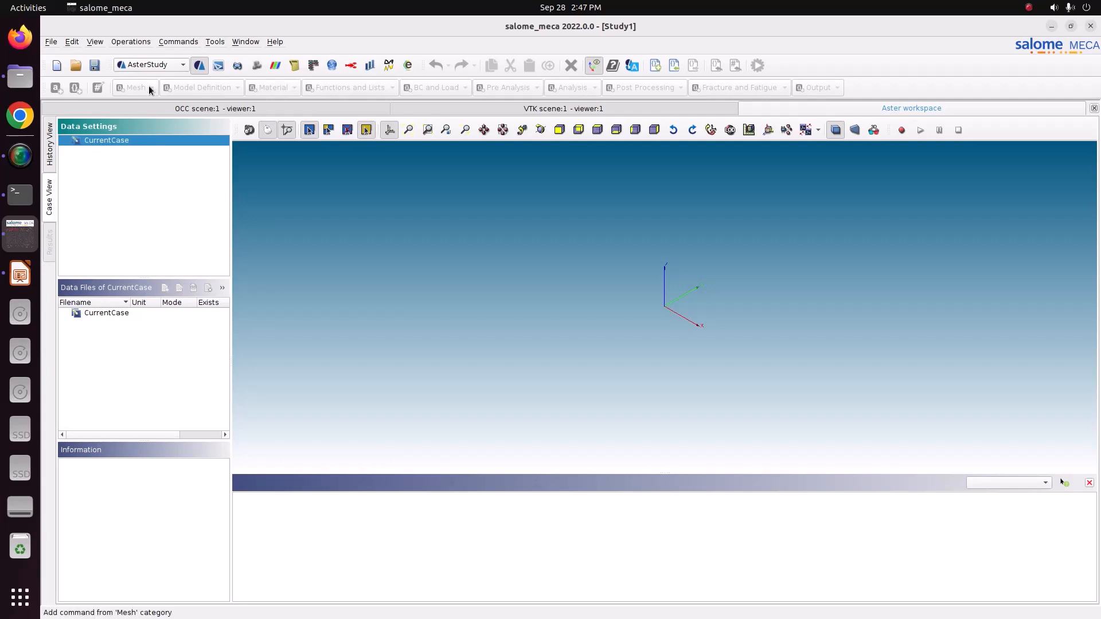
Add a new stage to CurrentCase.
right_click(130, 141)
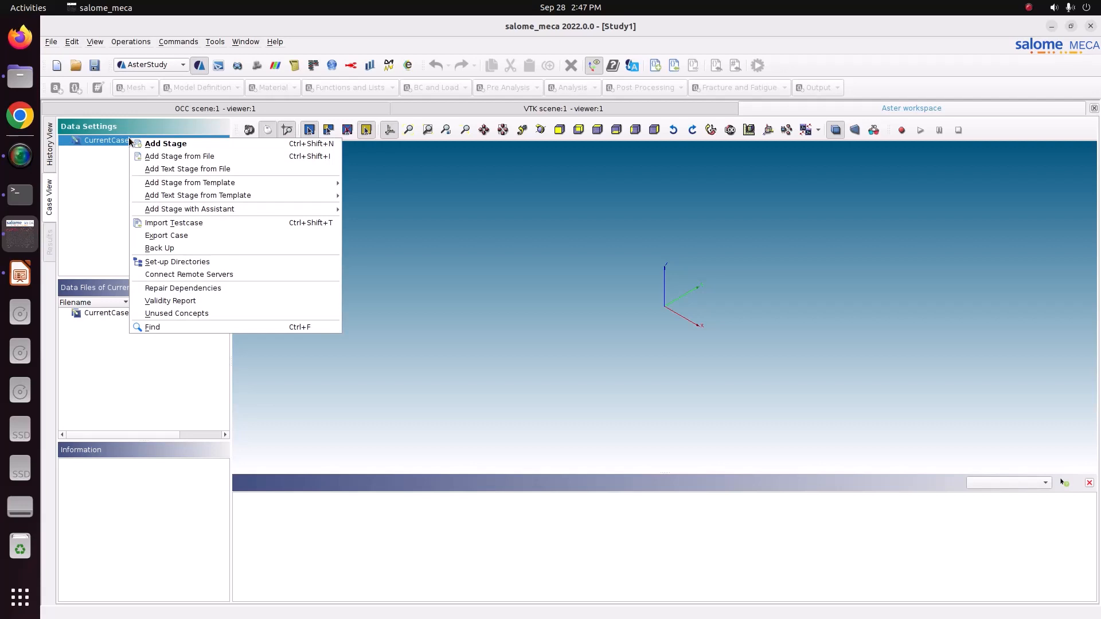
mouse_move(268, 211)
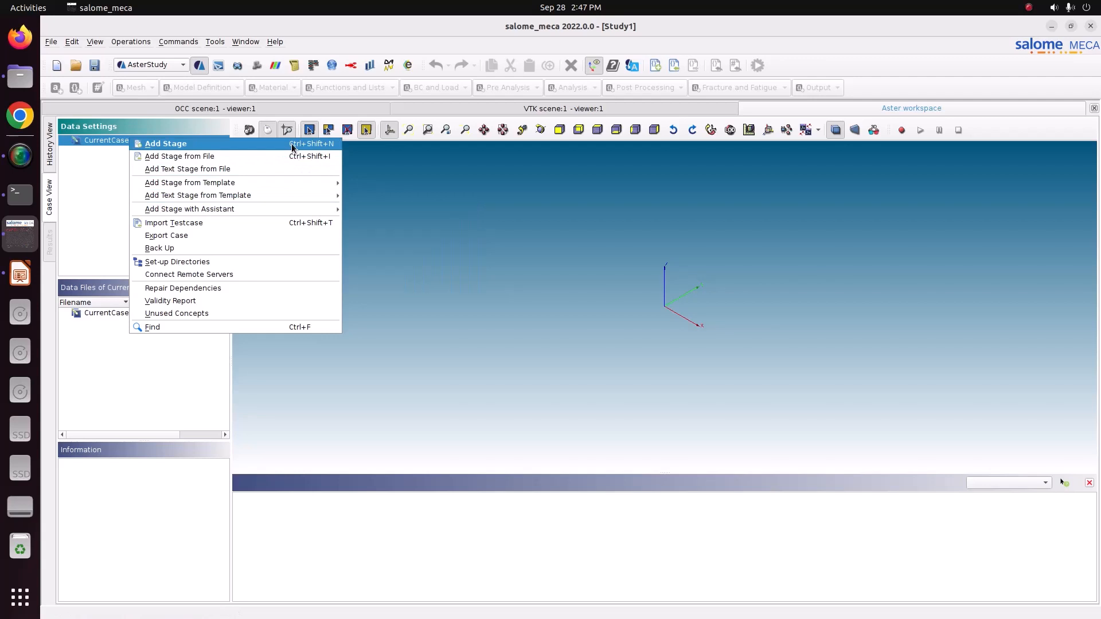
left_click(221, 145)
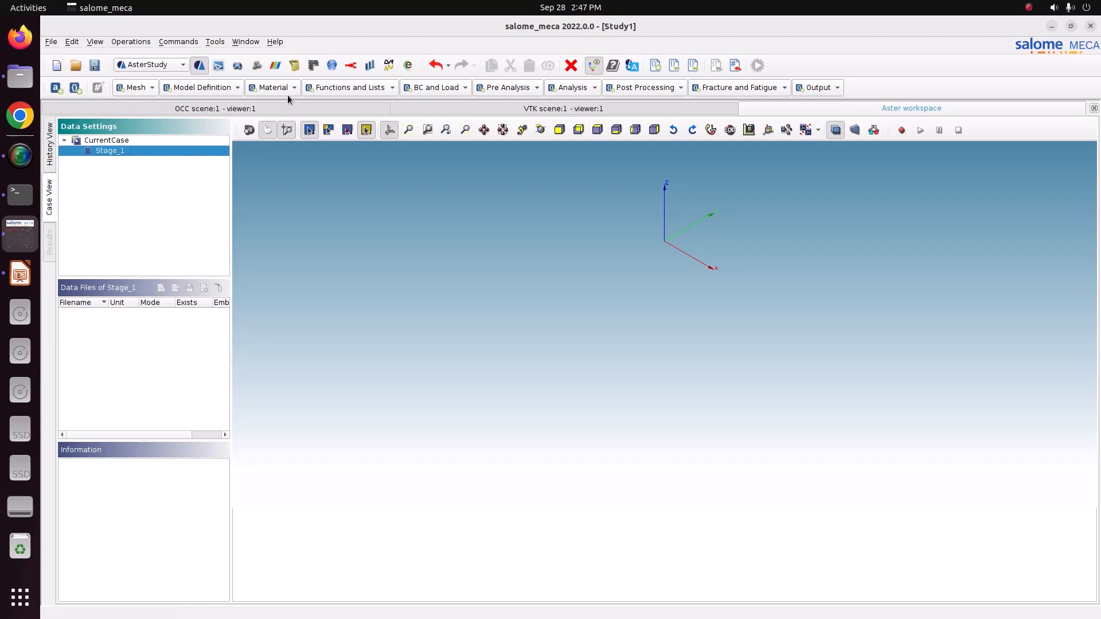
Add a Read a mesh command named MESH that loads Mesh_1 in Med format.
left_click(136, 88)
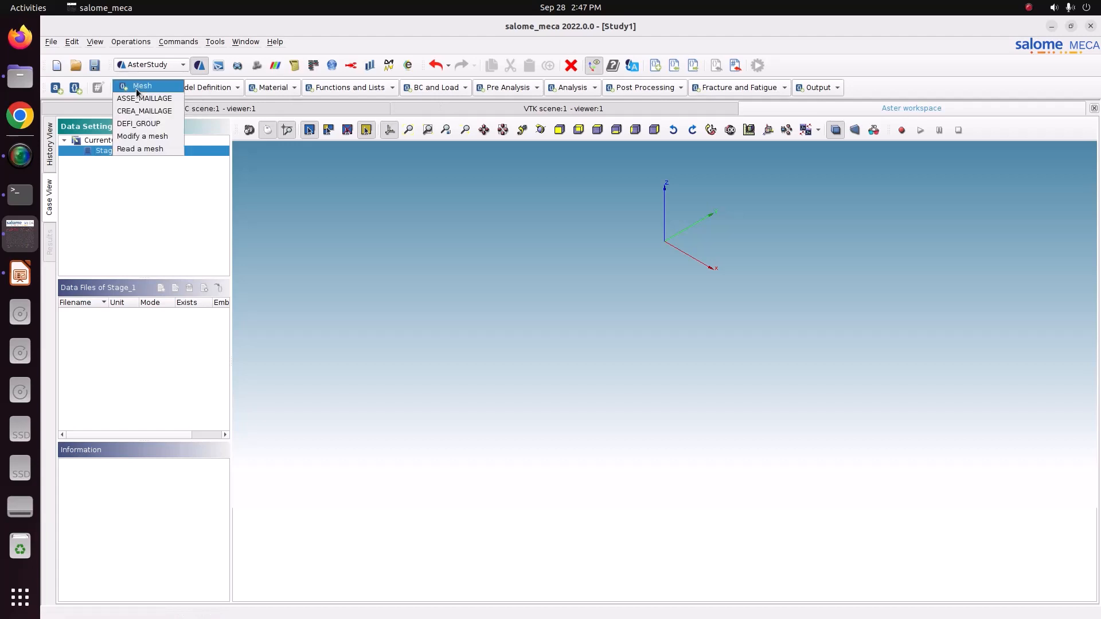
left_click(142, 150)
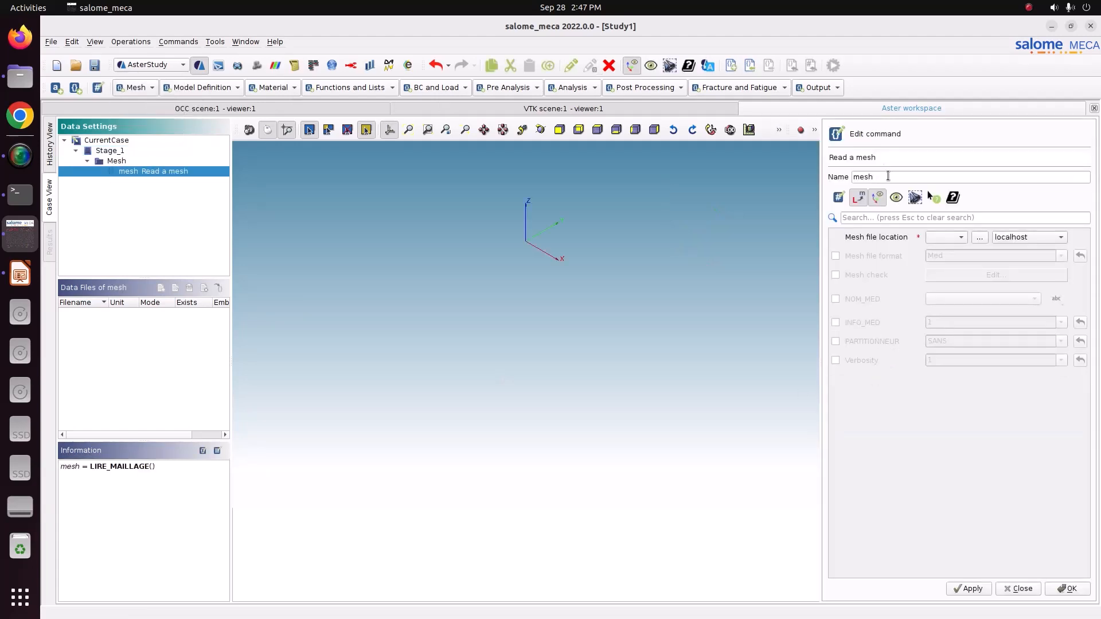
double_click(860, 177)
type("MESH")
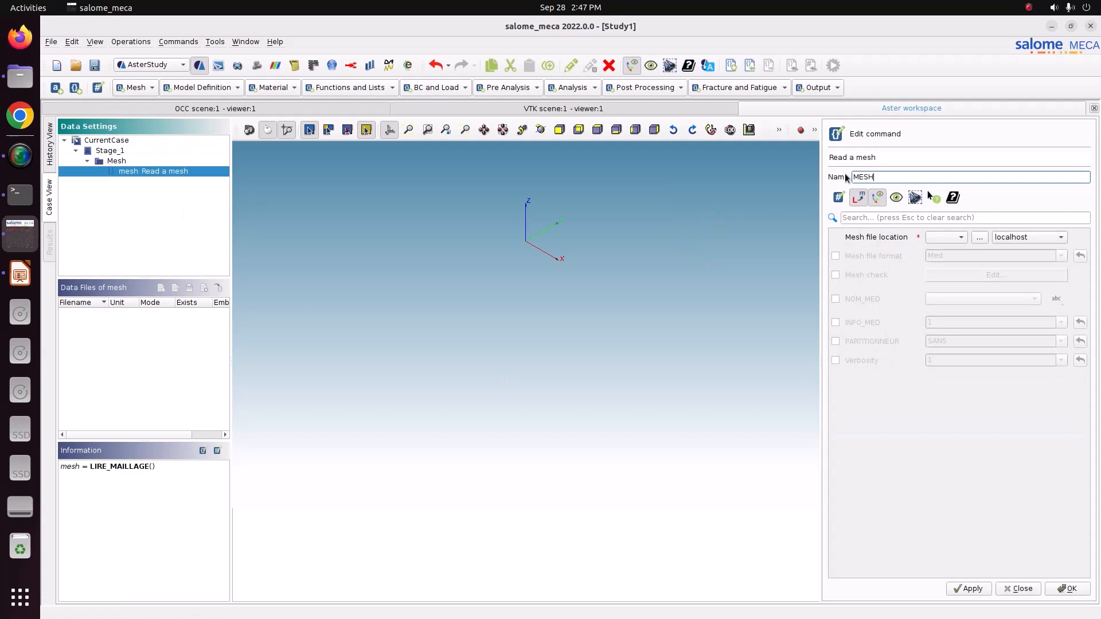
left_click(958, 237)
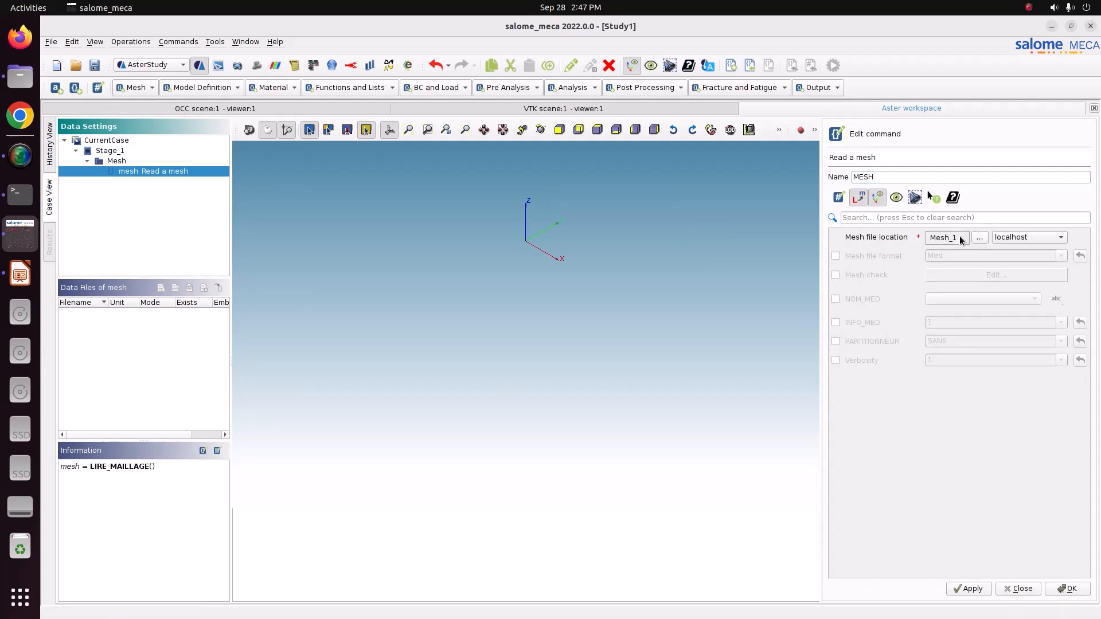
left_click(880, 255)
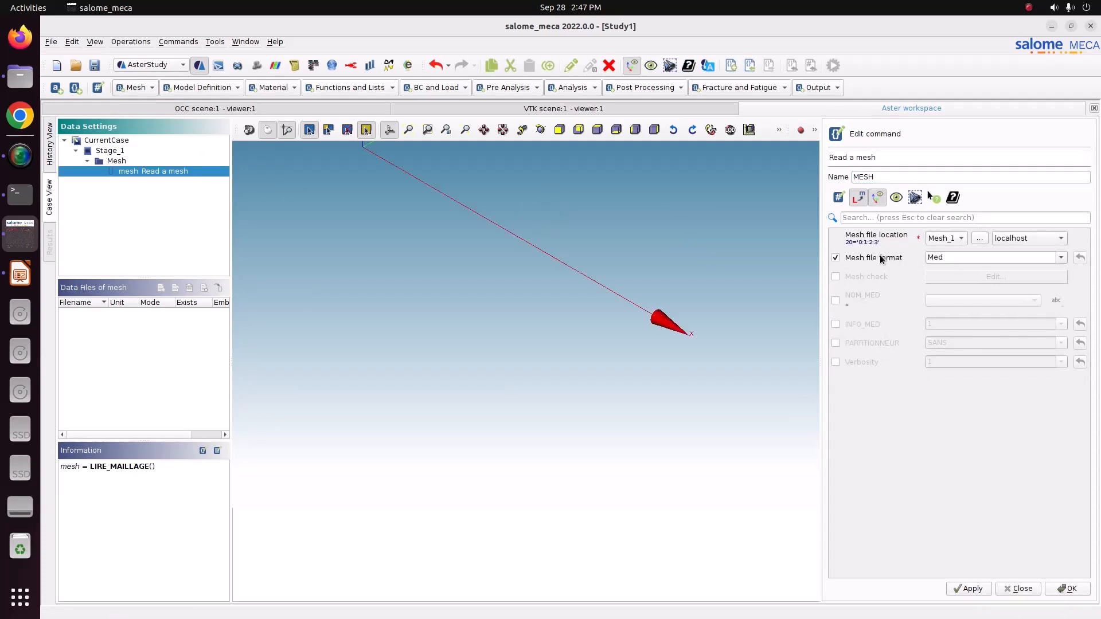
left_click(1067, 591)
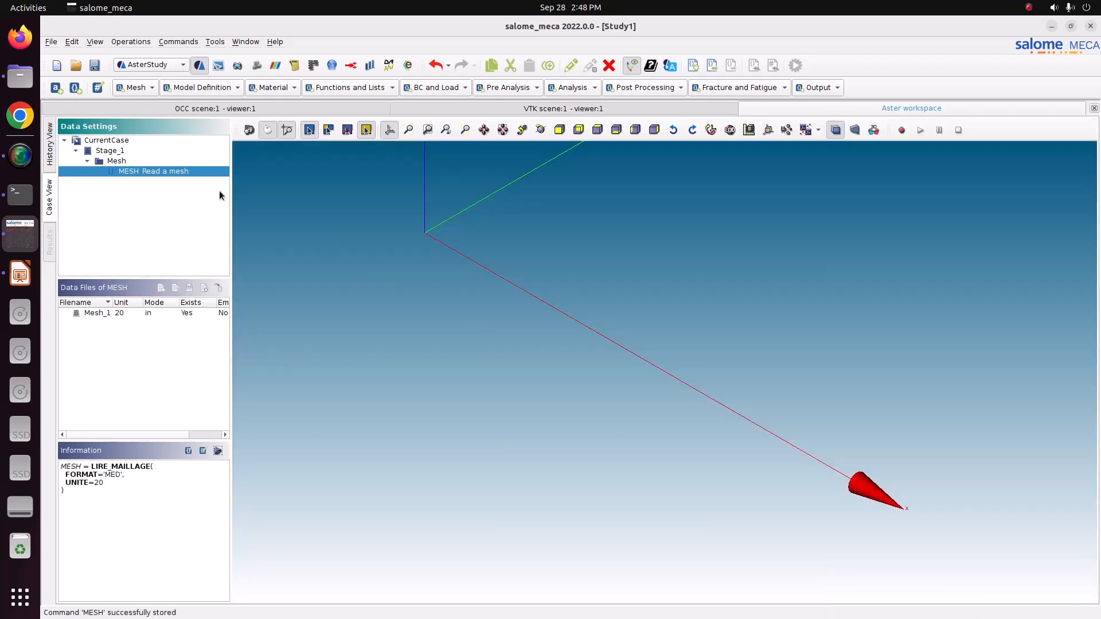
Add an Assign finite element command with one assignment applied everywhere and the Mechanic phenomenon.
left_click(183, 85)
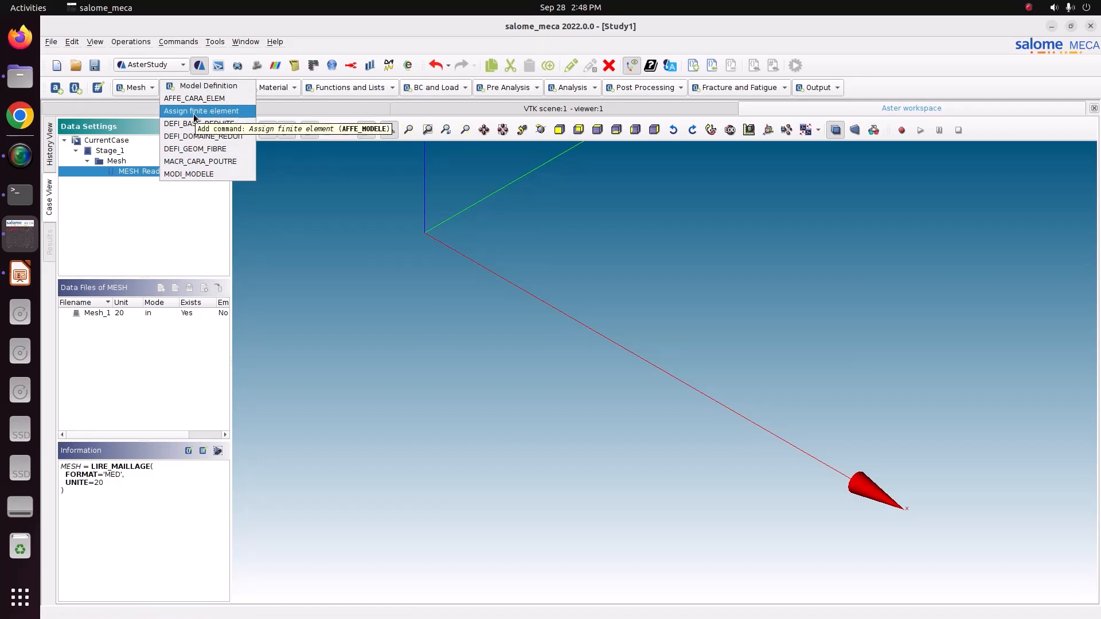
left_click(221, 112)
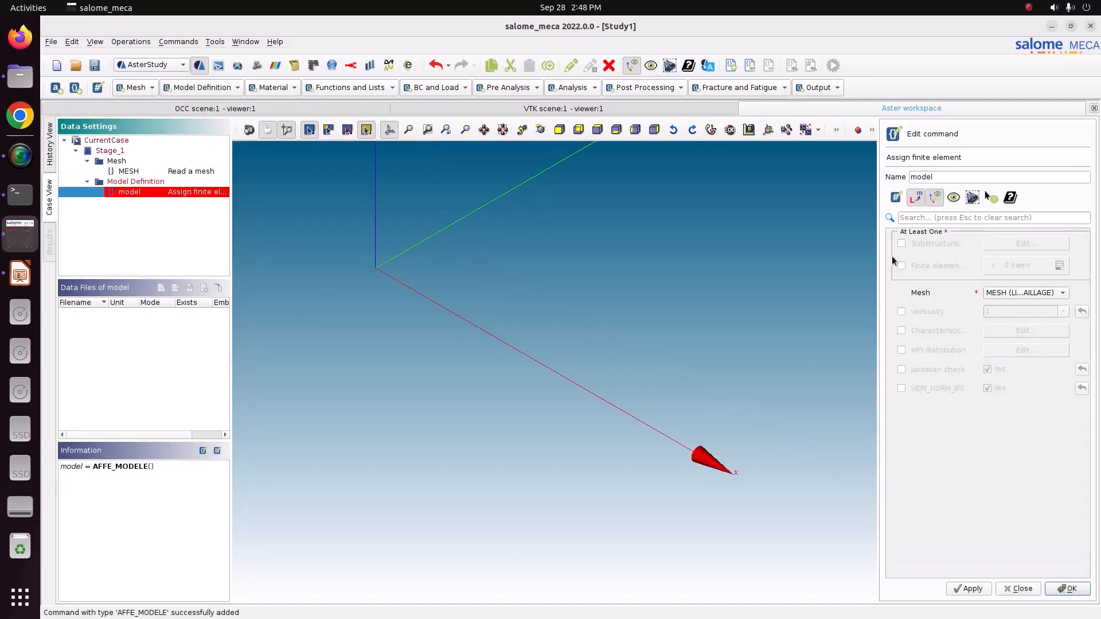
left_click(903, 265)
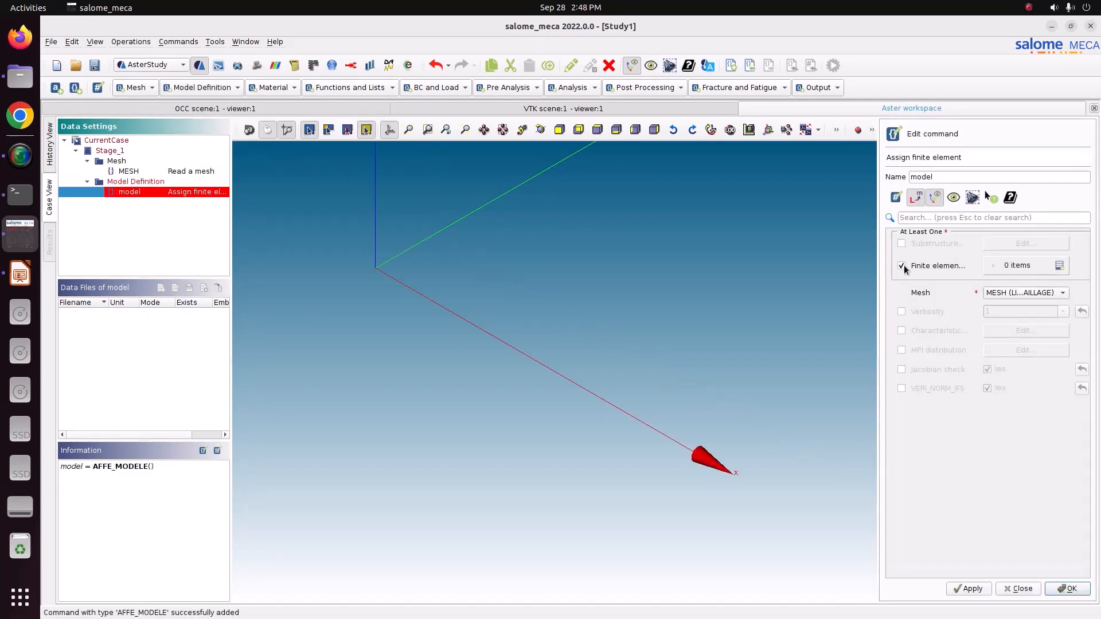
left_click(1059, 265)
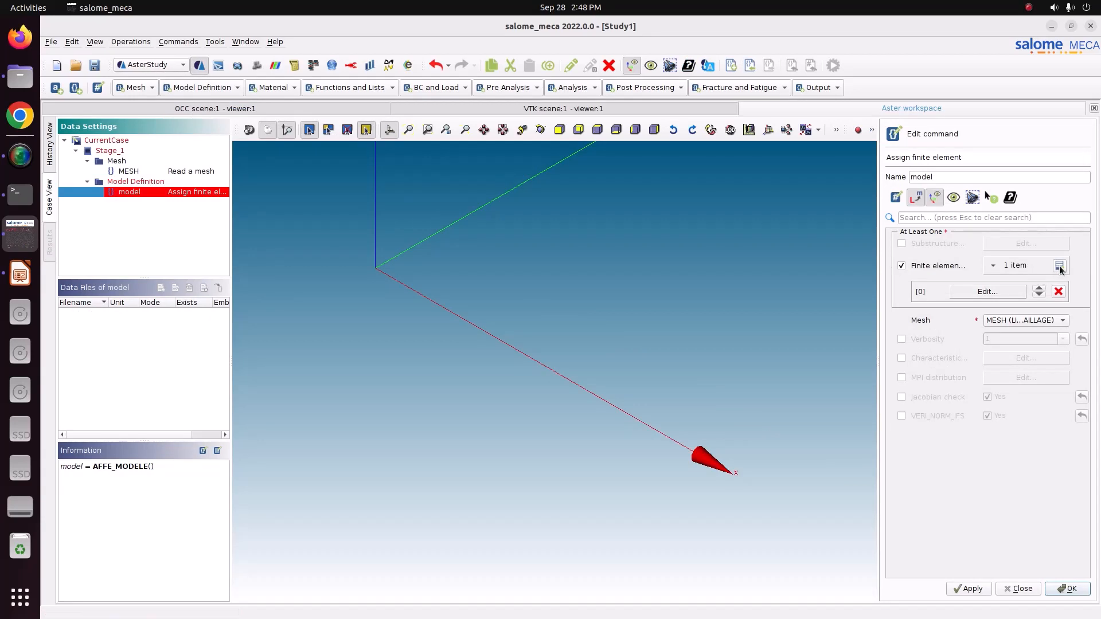
left_click(1001, 293)
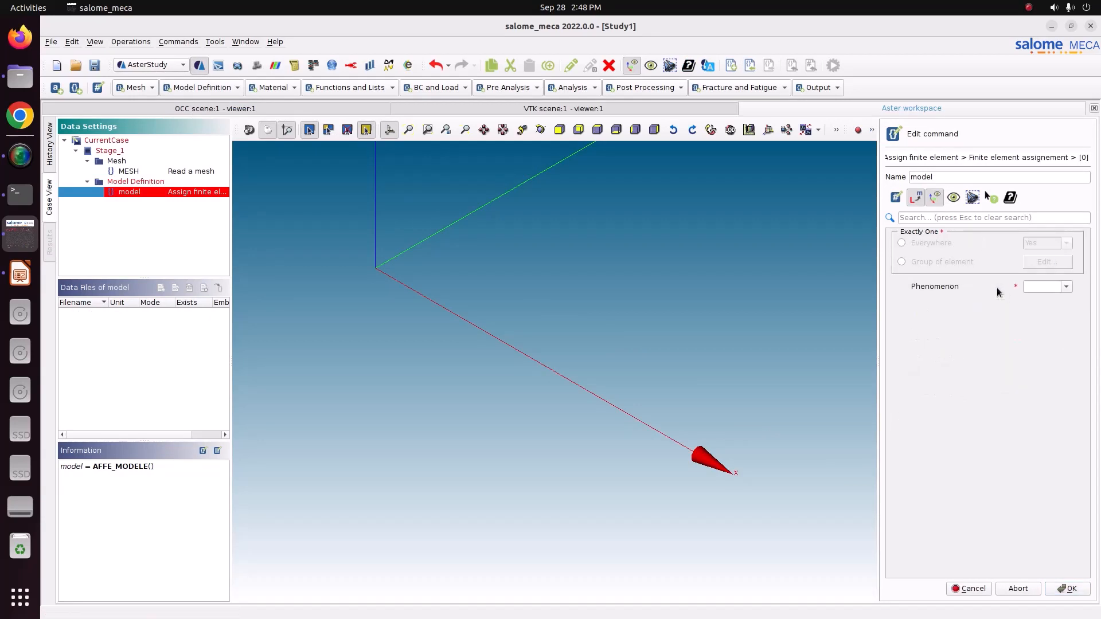
left_click(915, 243)
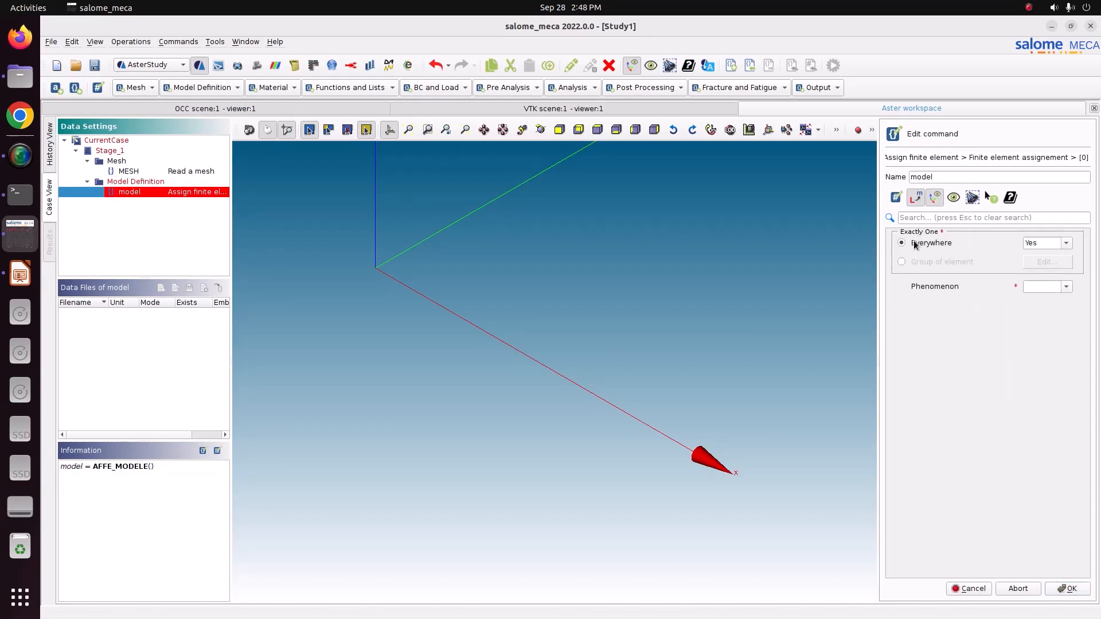
left_click(1066, 287)
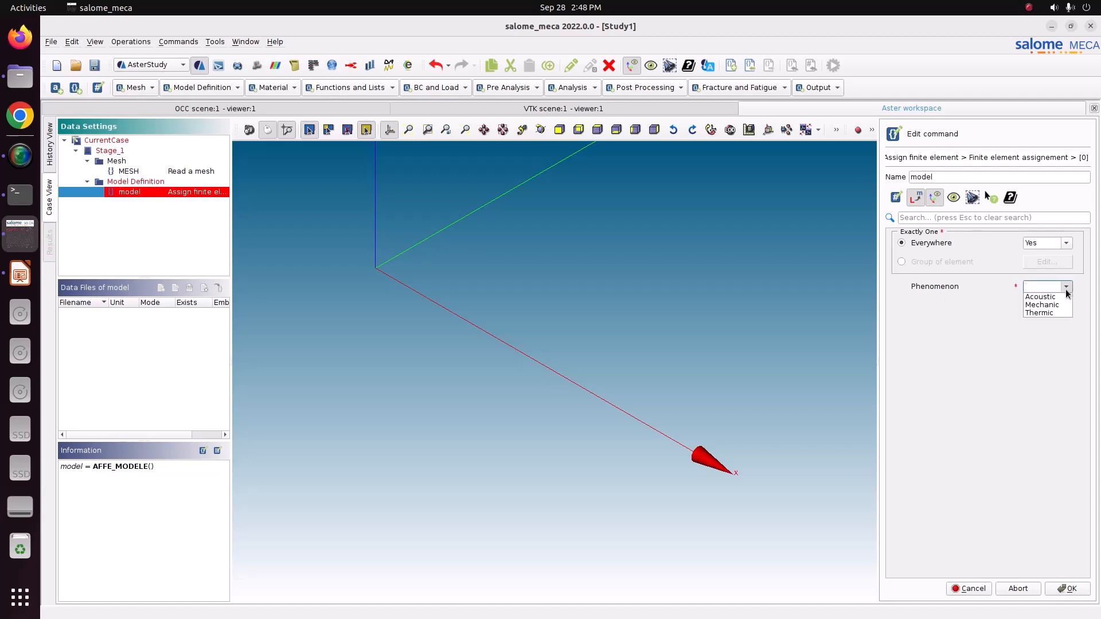
left_click(1064, 305)
Set the assignment's modelisation to POU_D_T and store the finite element command with MESH as its mesh.
left_click(1068, 307)
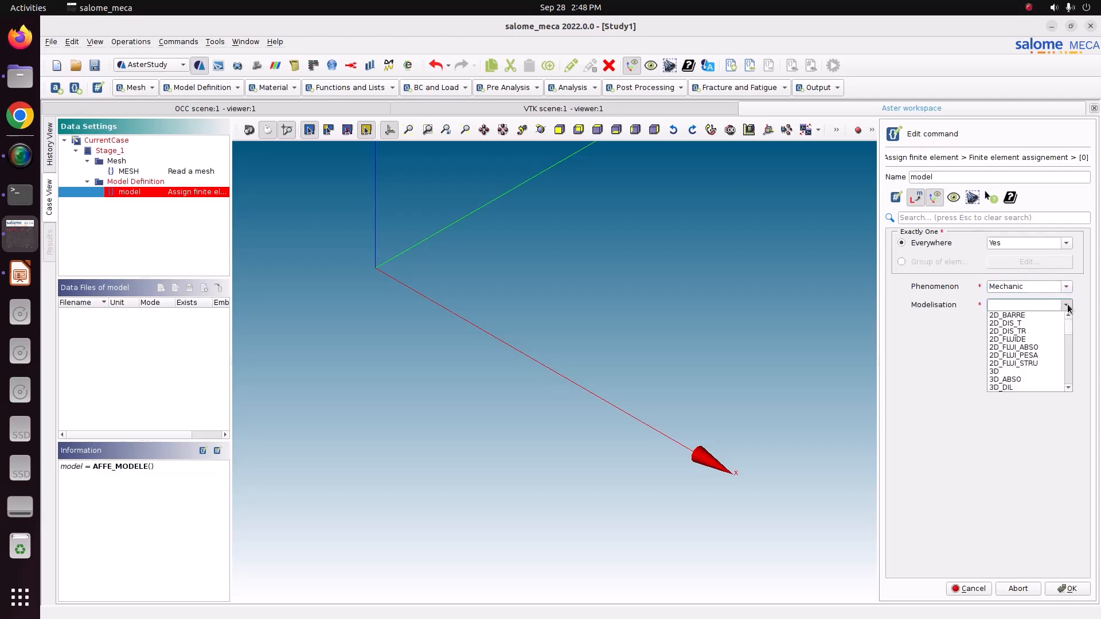
scroll(1033, 349, "down", 6)
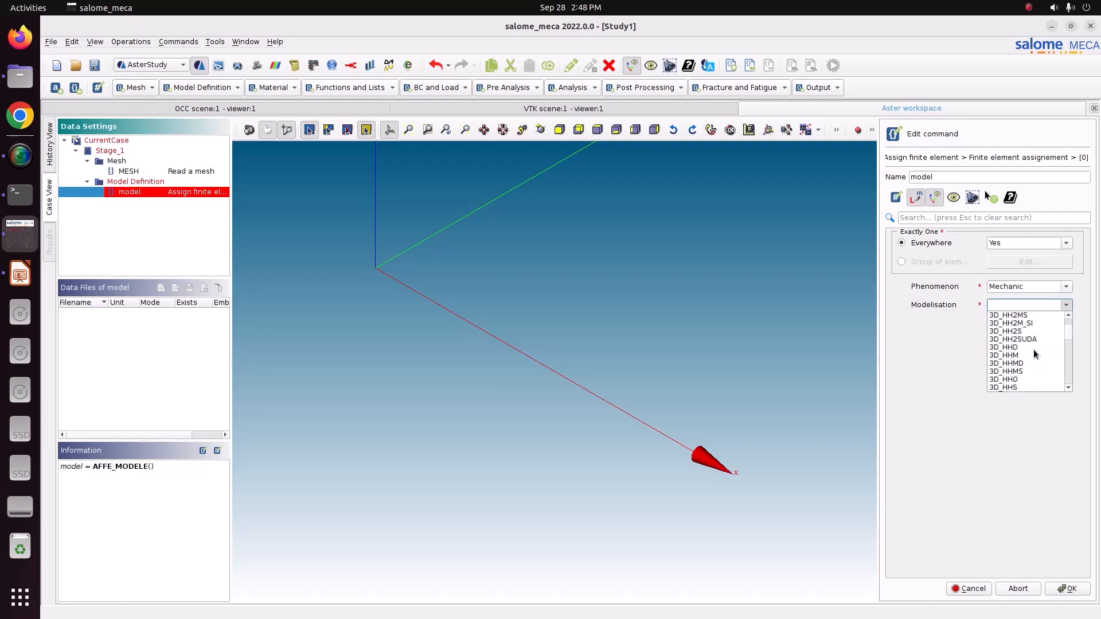
scroll(1034, 351, "down", 15)
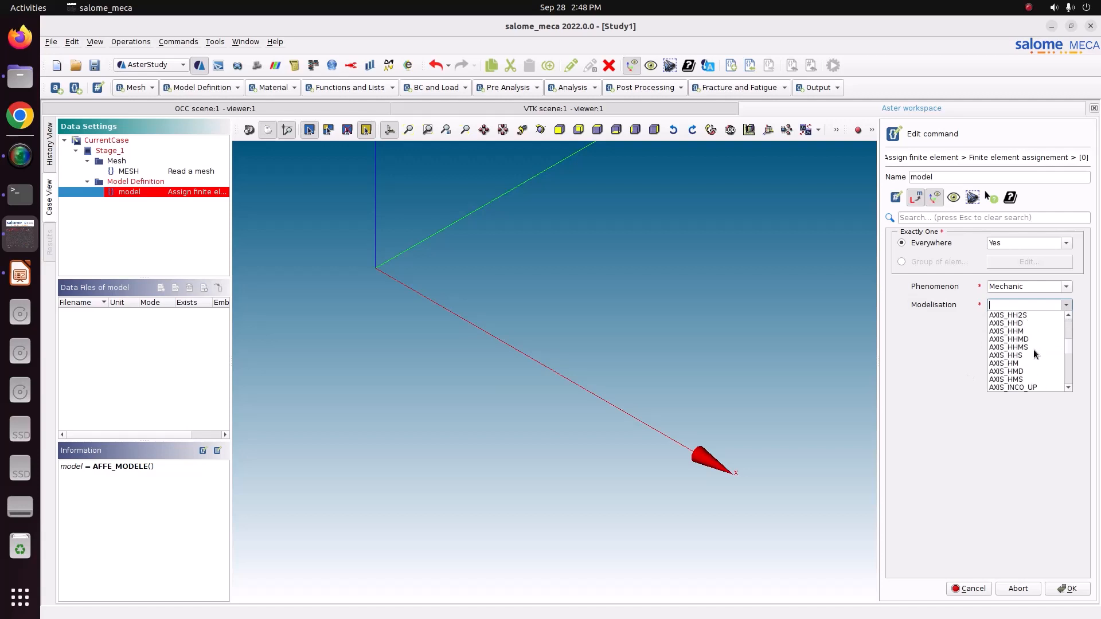
scroll(1034, 353, "down", 6)
scroll(1034, 354, "down", 15)
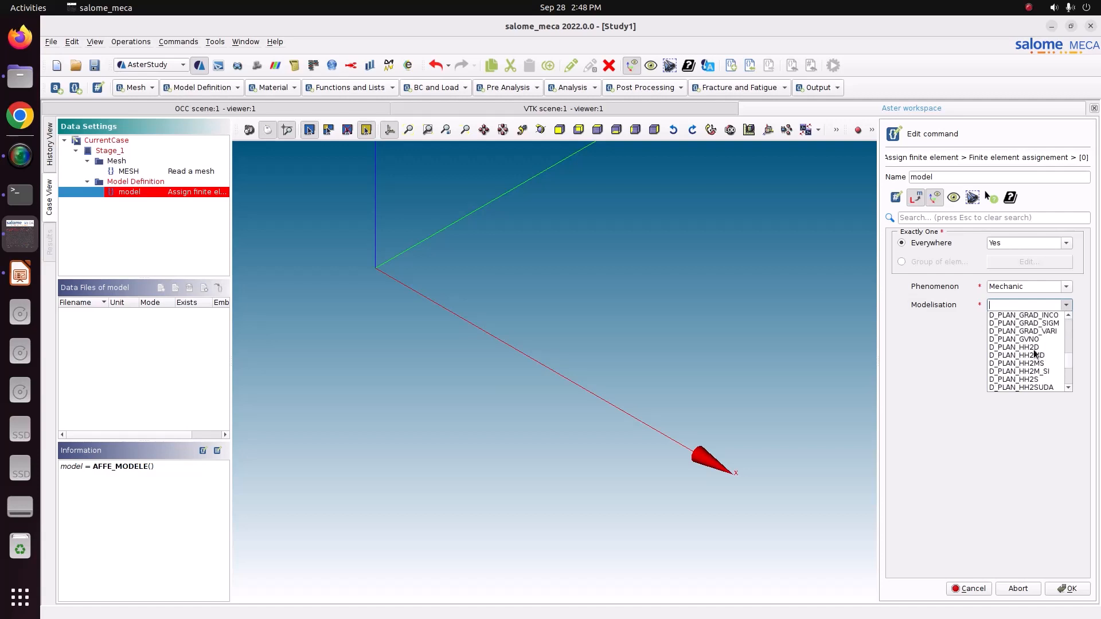
scroll(1034, 349, "down", 2)
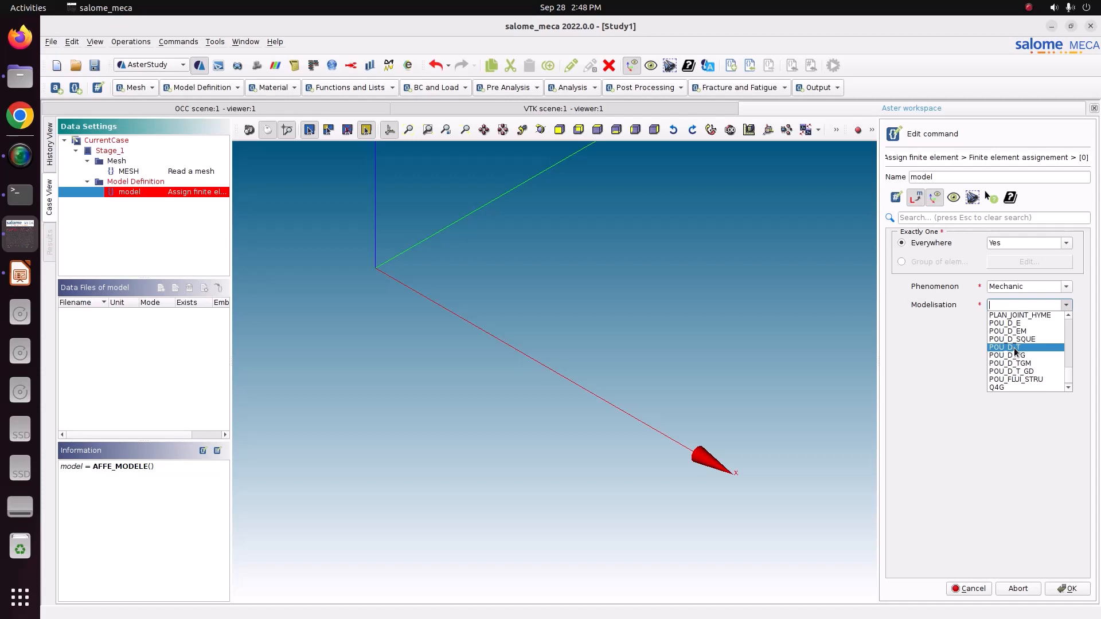
left_click(1014, 348)
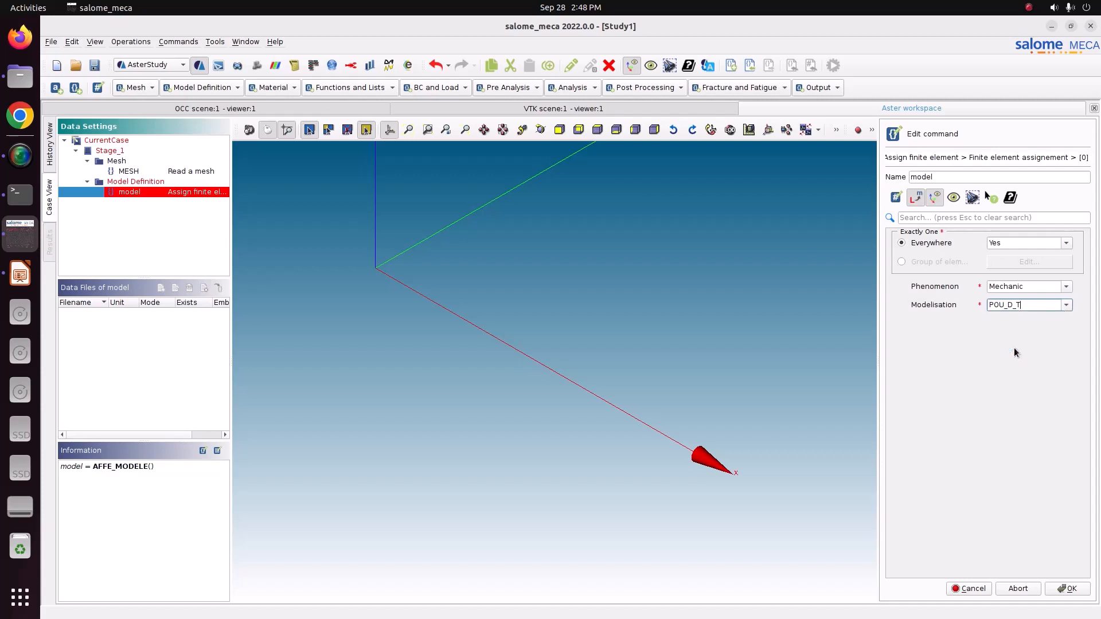
left_click(1065, 588)
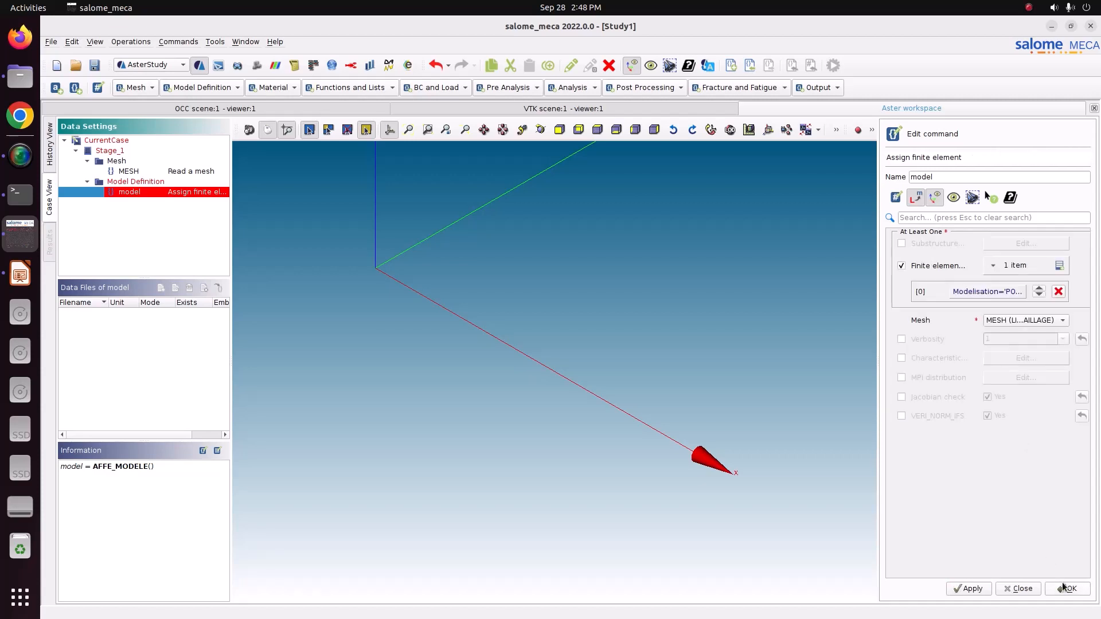
left_click(1018, 320)
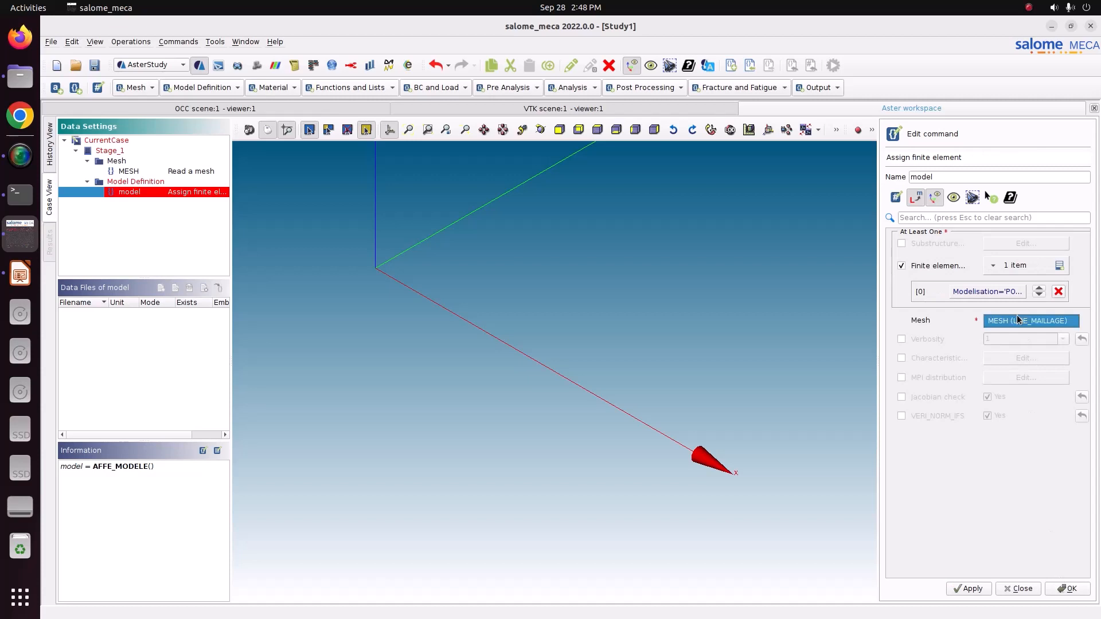
left_click(1018, 319)
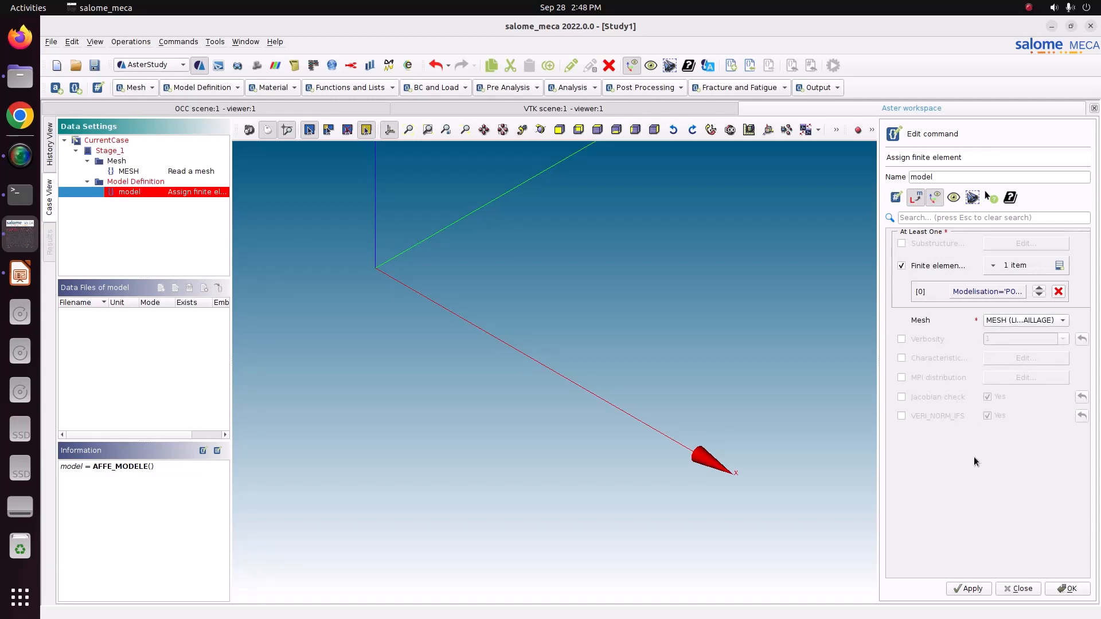
left_click(1055, 589)
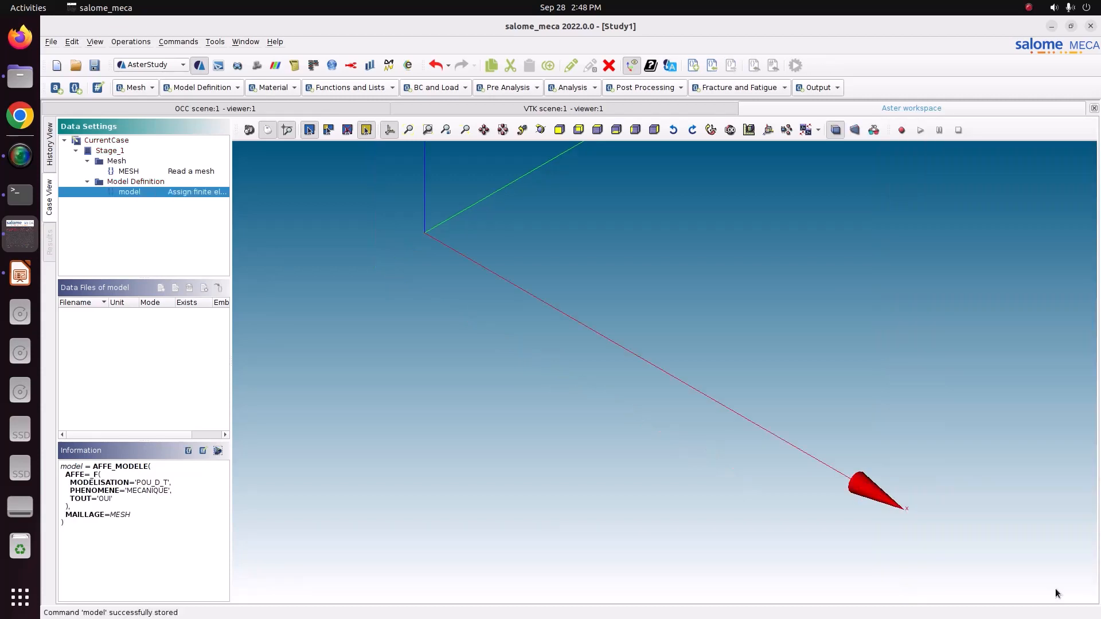
Rename the finite element assignment command as MODEL.
double_click(137, 191)
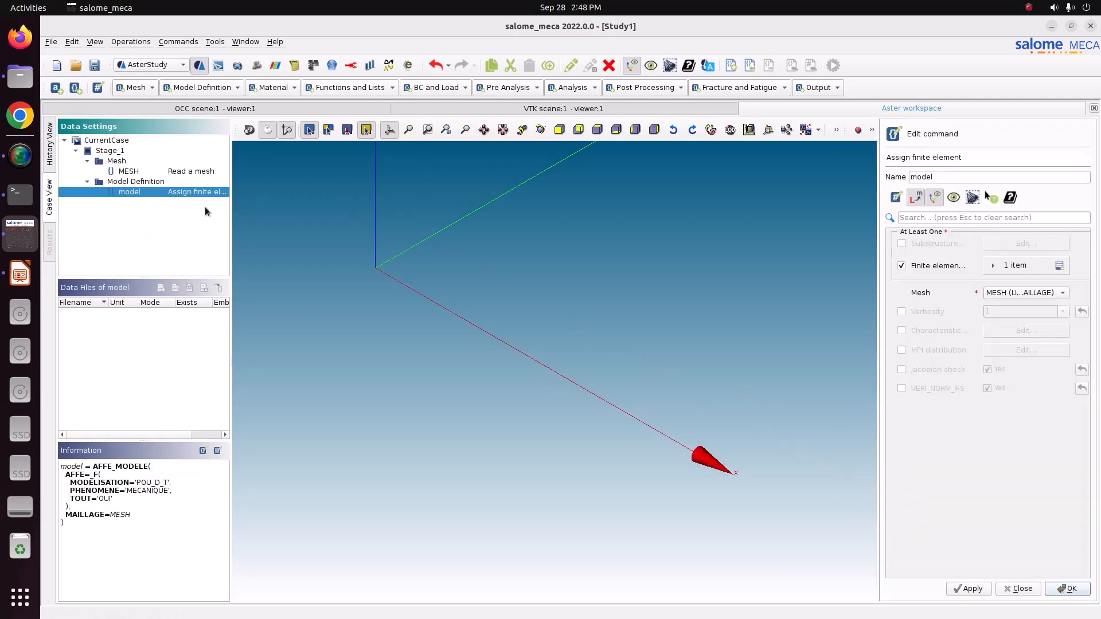
double_click(932, 178)
type("MODEL")
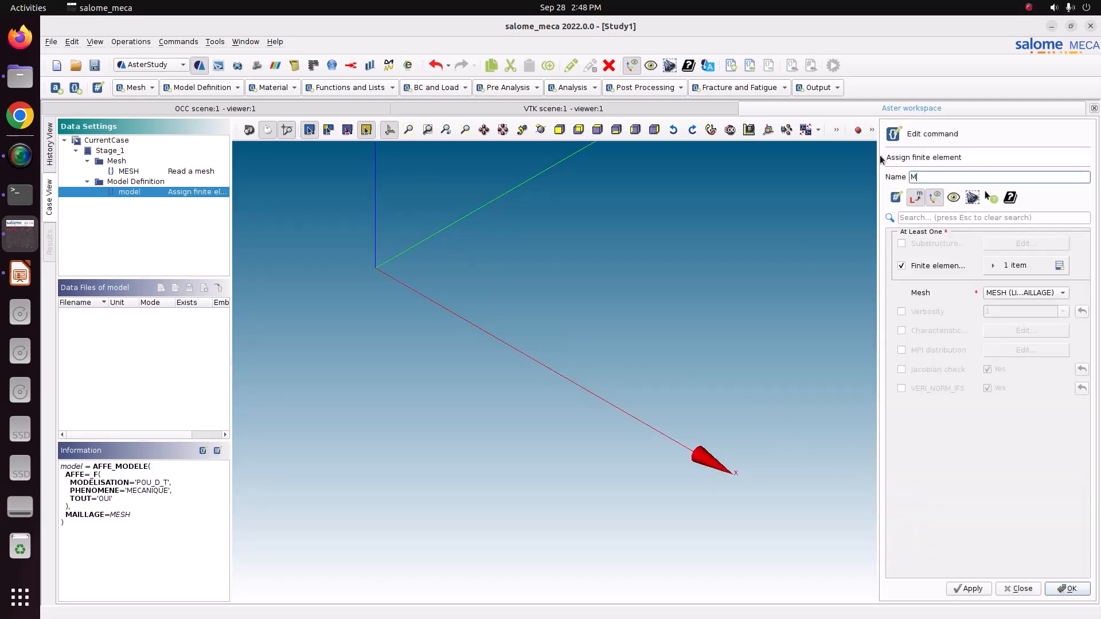
left_click(1066, 589)
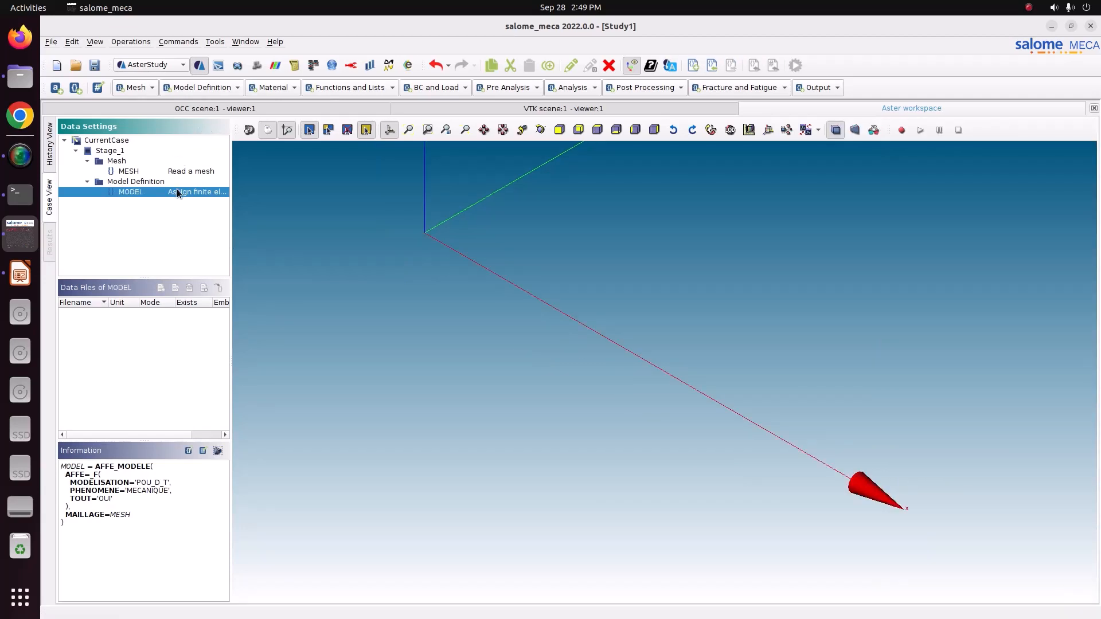
Add an AFFE_CARA_ELEM command to the model definition and name it ELEMPROP.
left_click(198, 87)
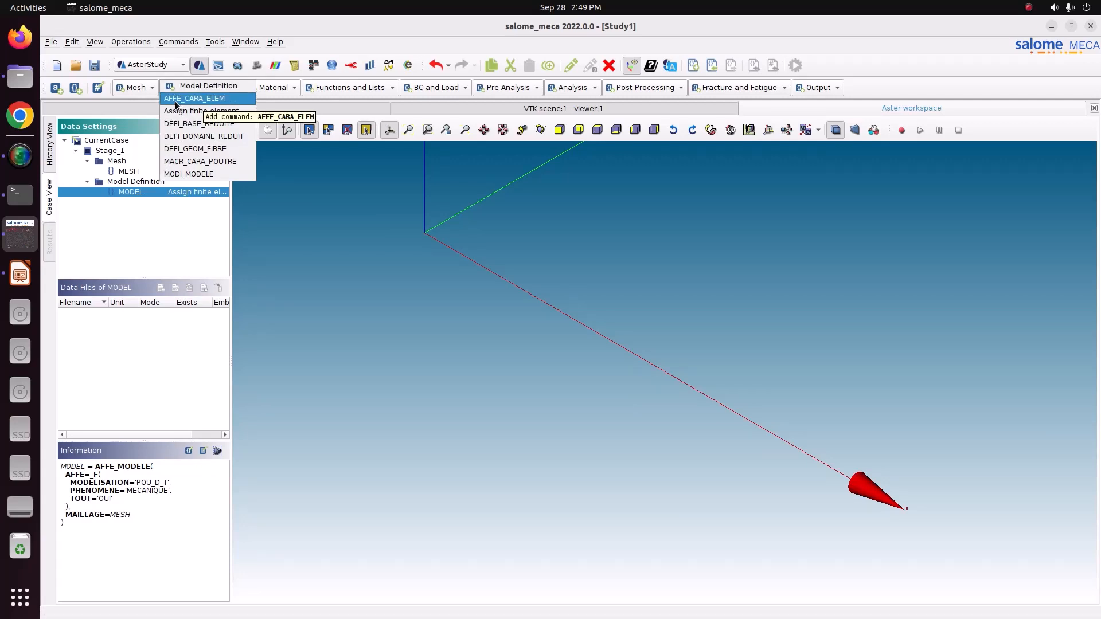
left_click(180, 99)
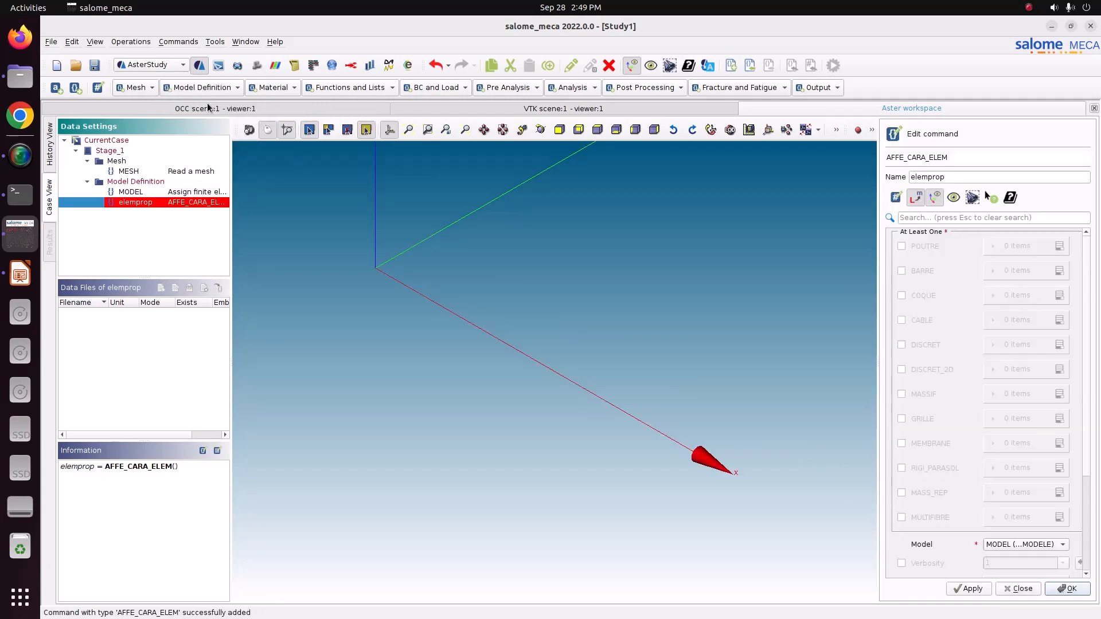
left_click_drag(945, 177, 866, 175)
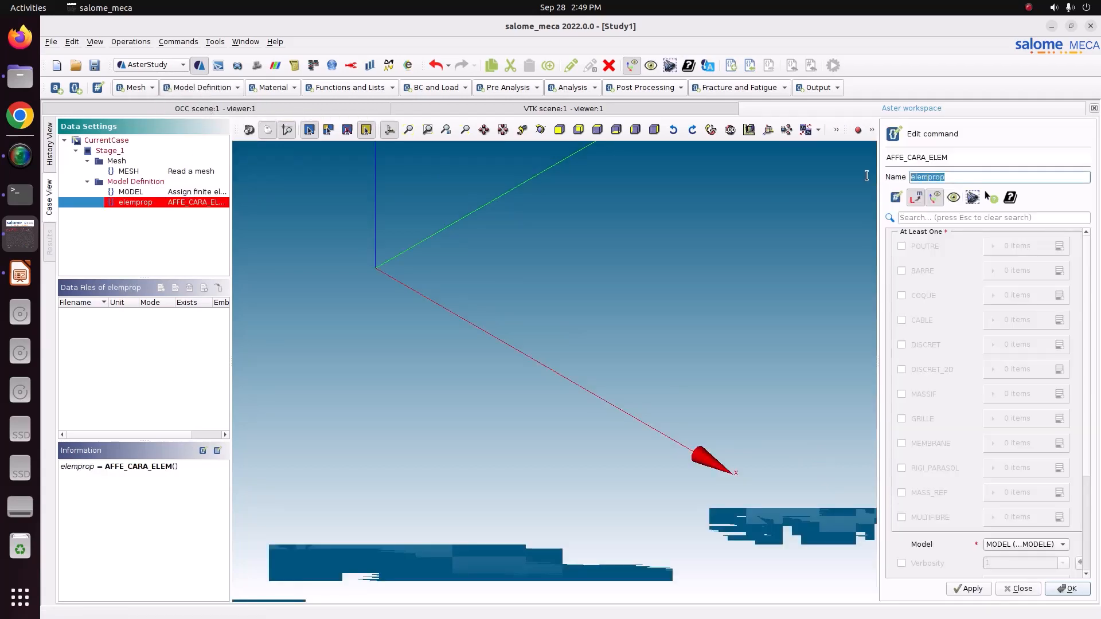
type("ELEMPROP")
Enable POUTRE in the ELEMPROP command, add one beam item and set its section to RECTANGLE.
left_click(901, 247)
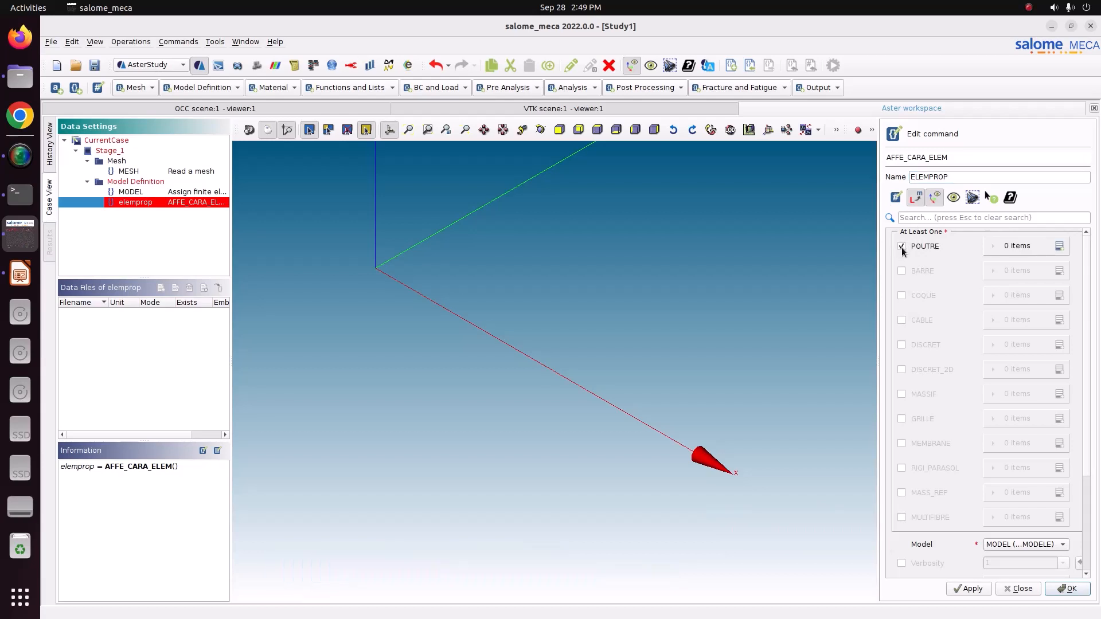
left_click(1060, 246)
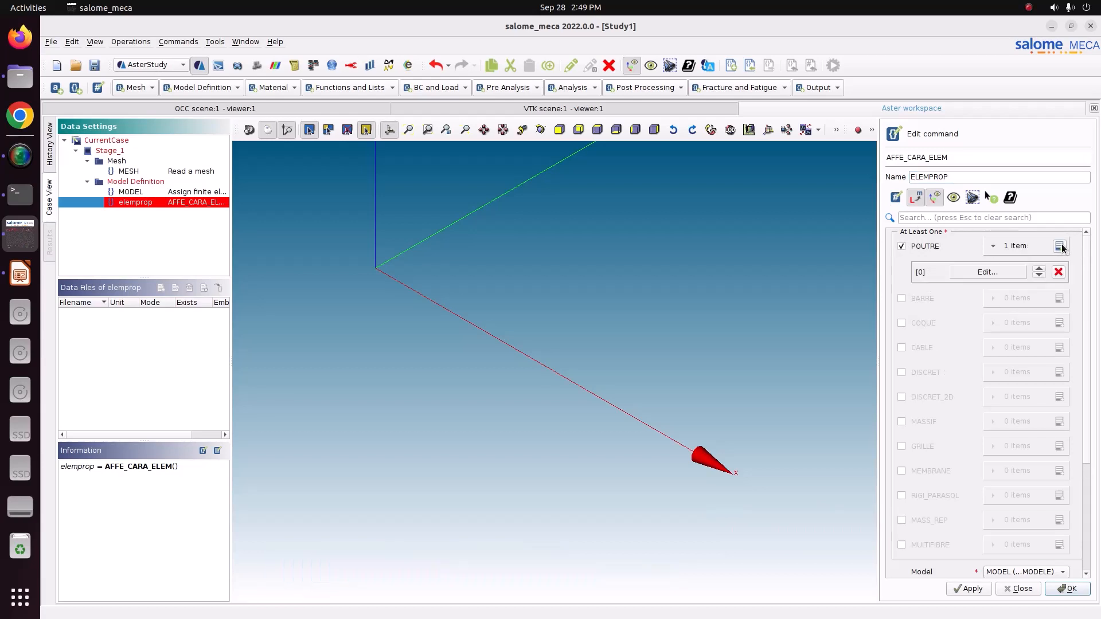
left_click(993, 272)
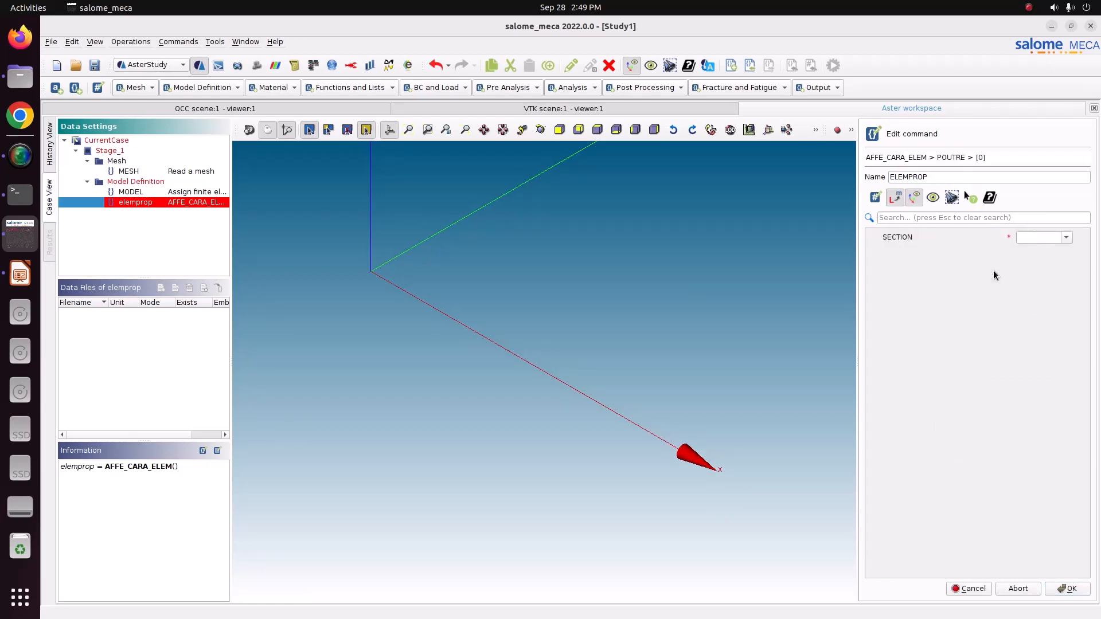
left_click(1066, 237)
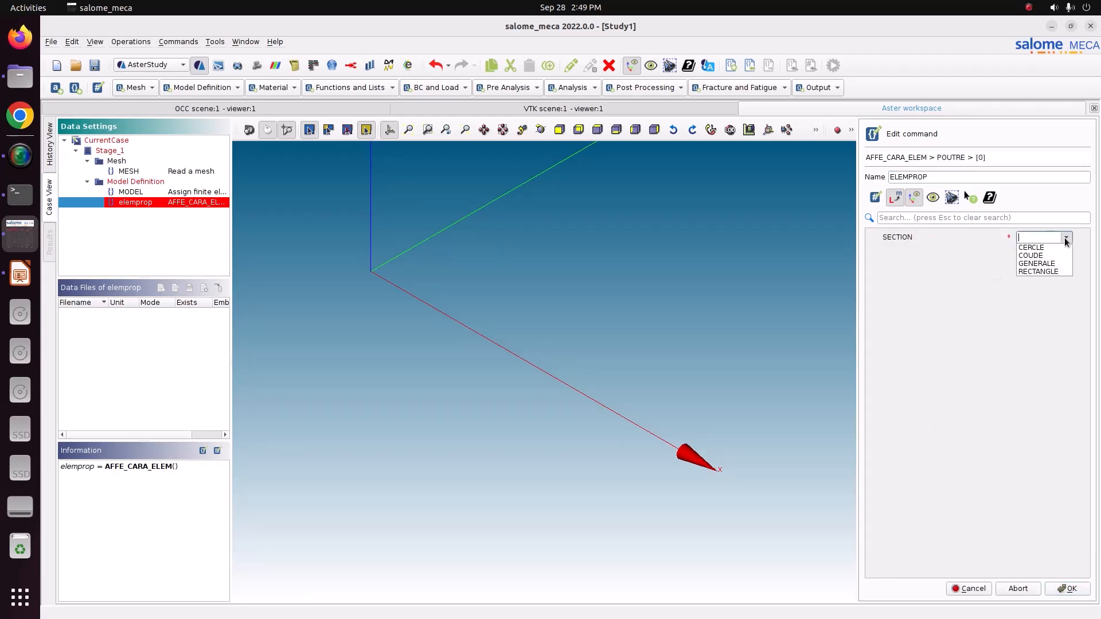
left_click(1062, 271)
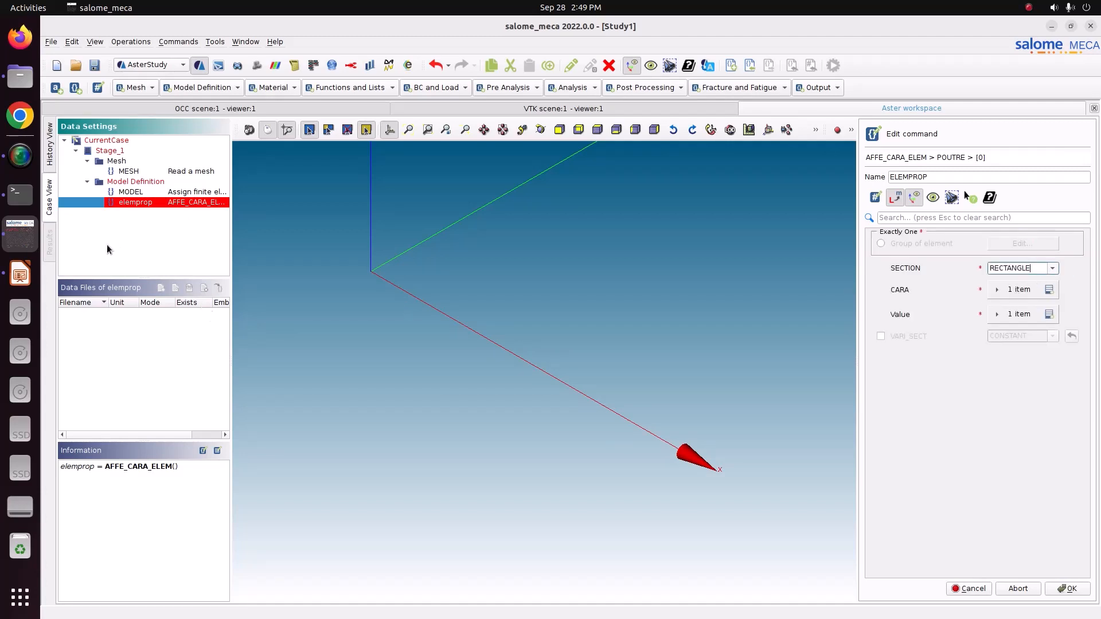
Check the cross-section dimensions in the LibreOffice Impress slide, and define the rectangular section with HY and HZ, each set to 0.1.
left_click(20, 274)
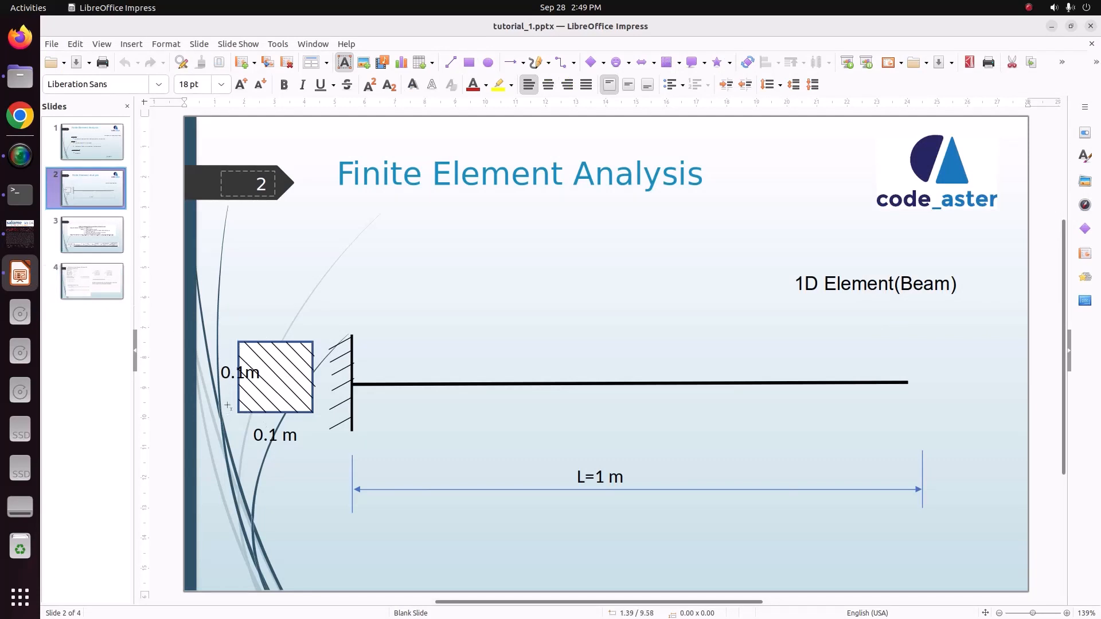
left_click(20, 234)
left_click(1049, 290)
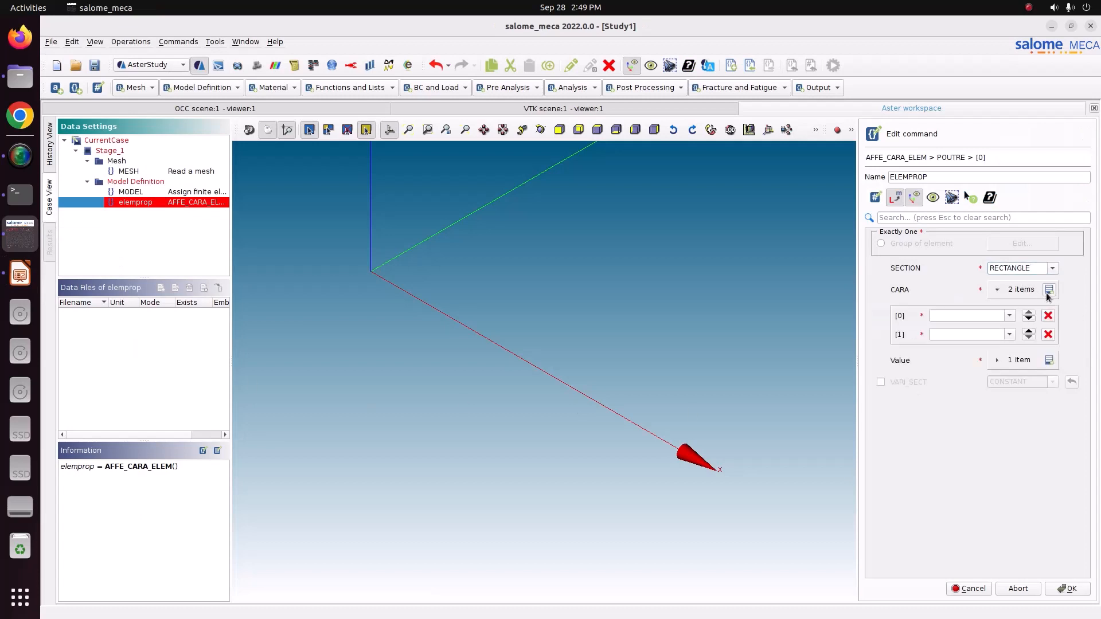
left_click(1049, 360)
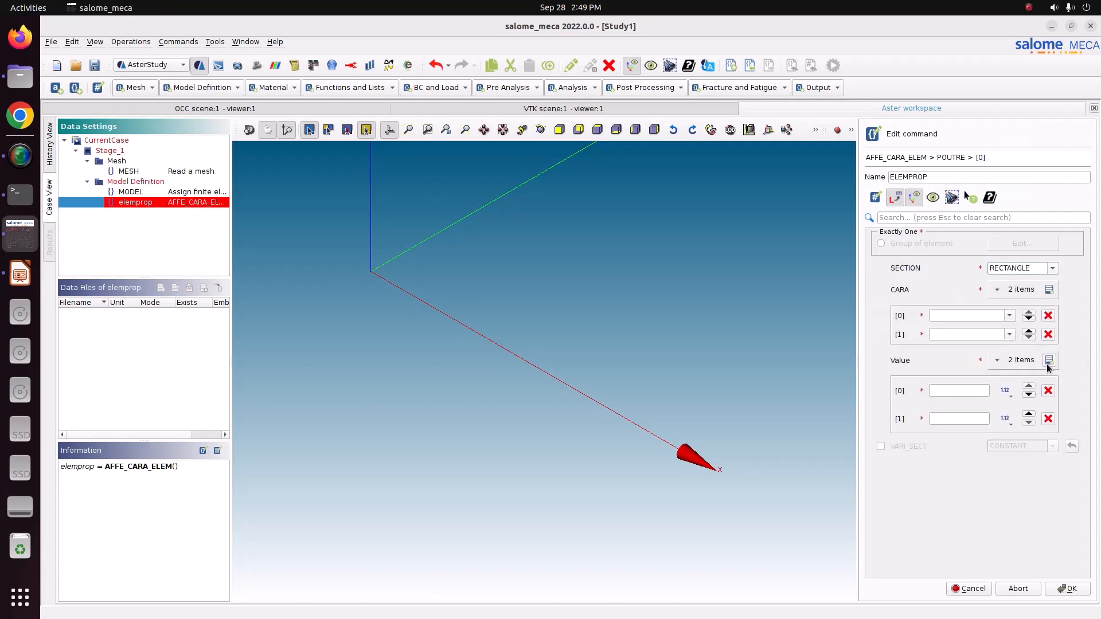
left_click(1009, 315)
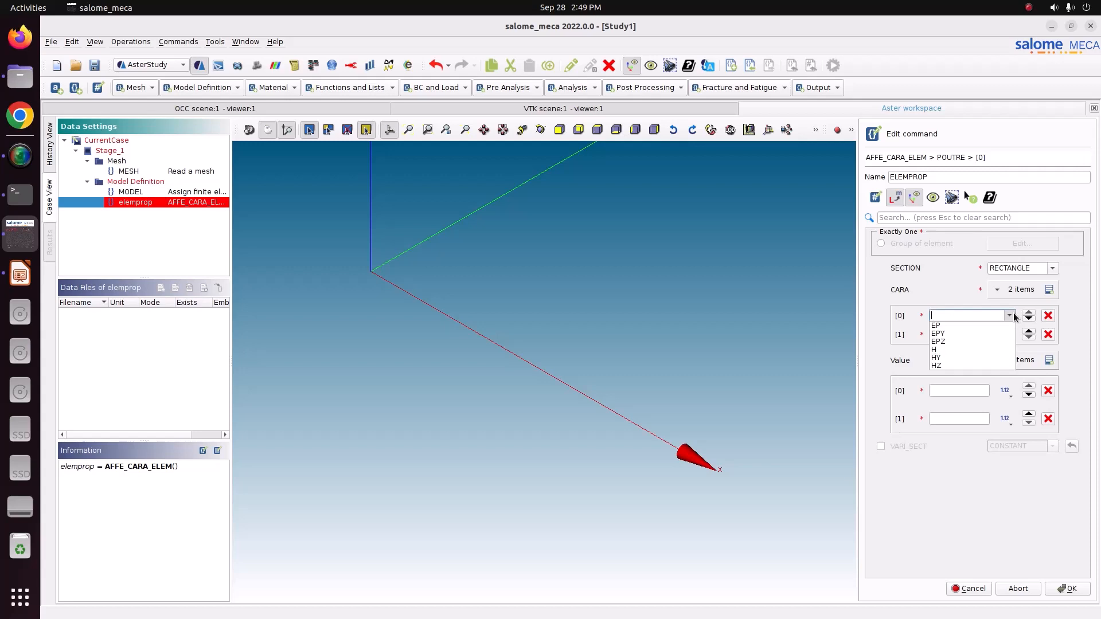
left_click(945, 358)
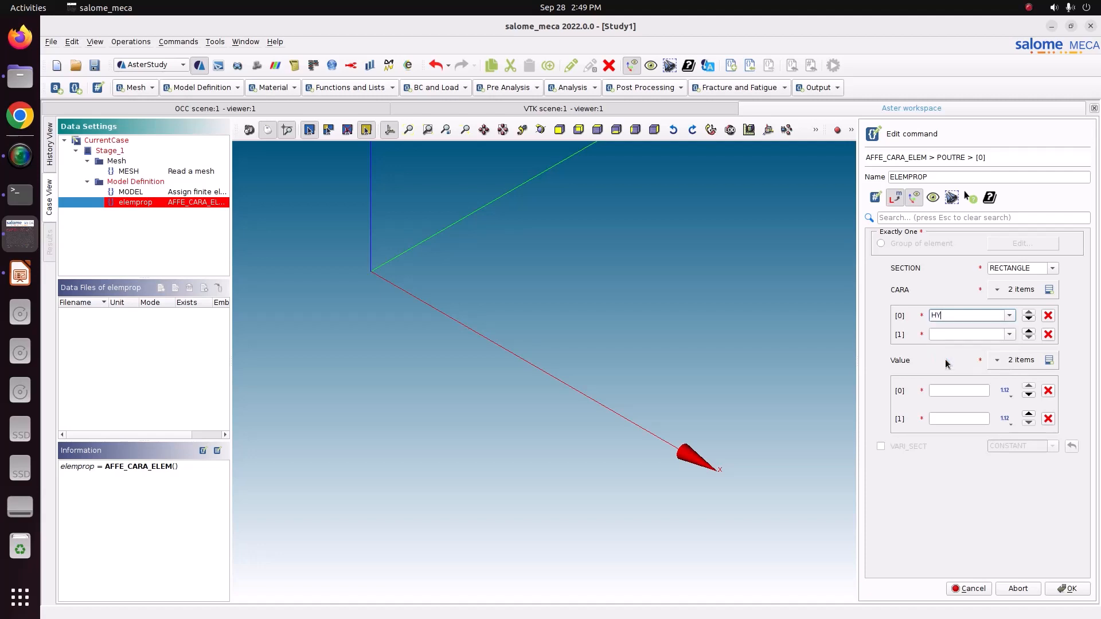
left_click(1008, 335)
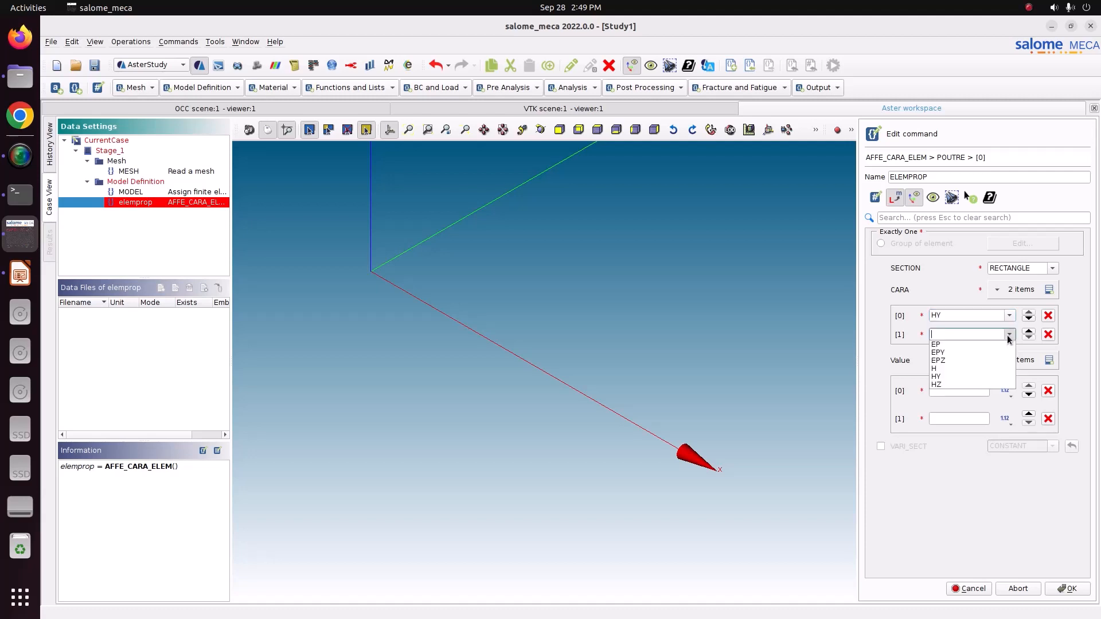
left_click(965, 383)
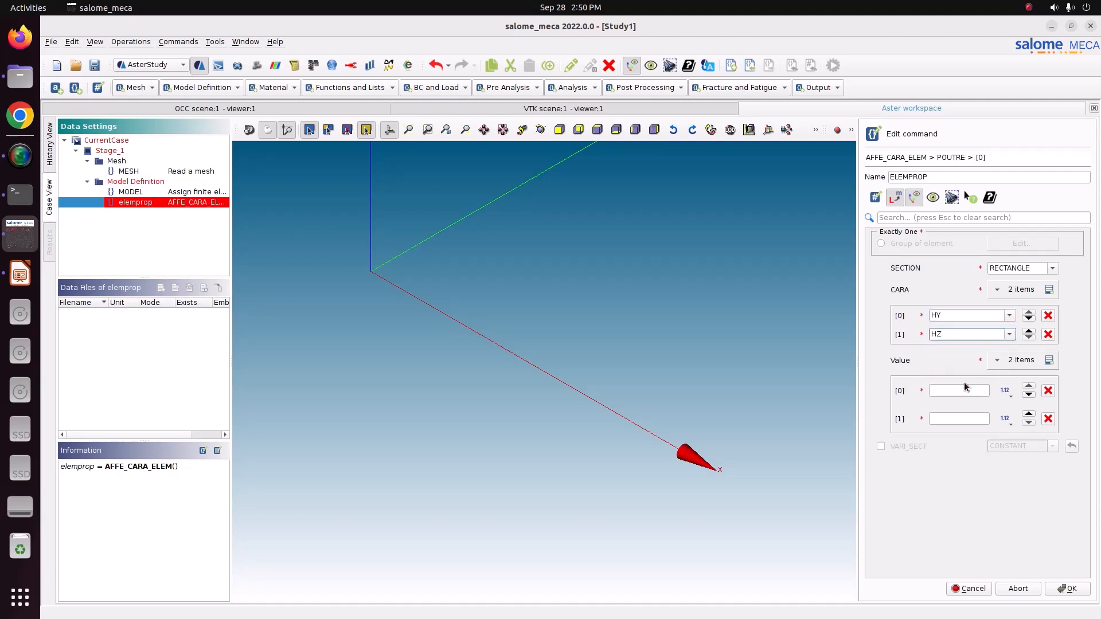
left_click(964, 392)
type("0.10.1")
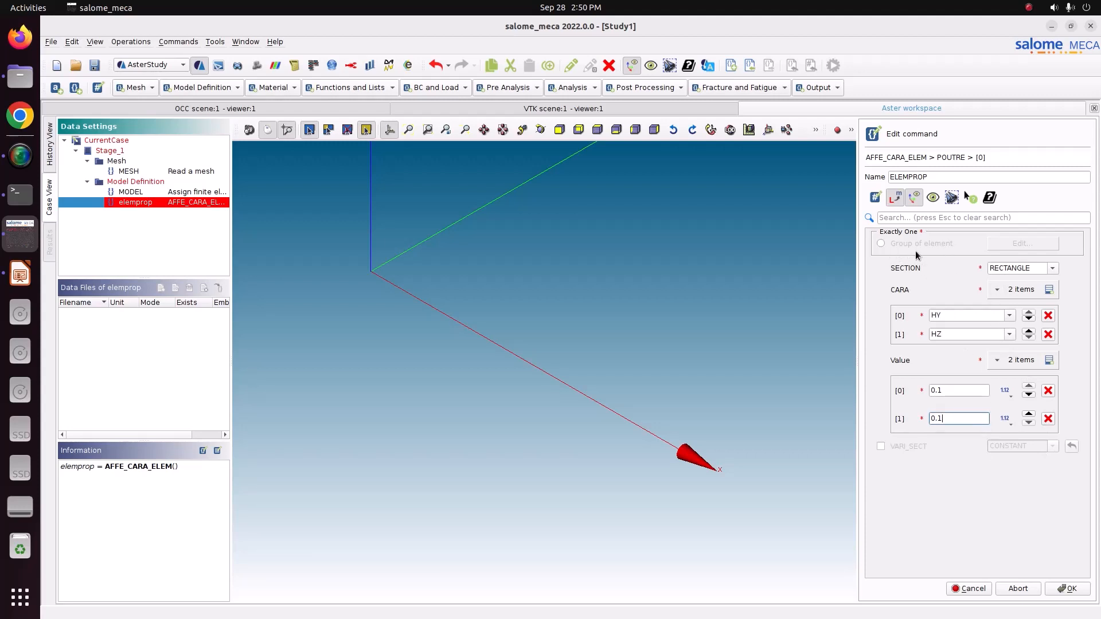
Apply the rectangular section to the BEAM element group and store the ELEMPROP command.
left_click(881, 245)
left_click(1008, 247)
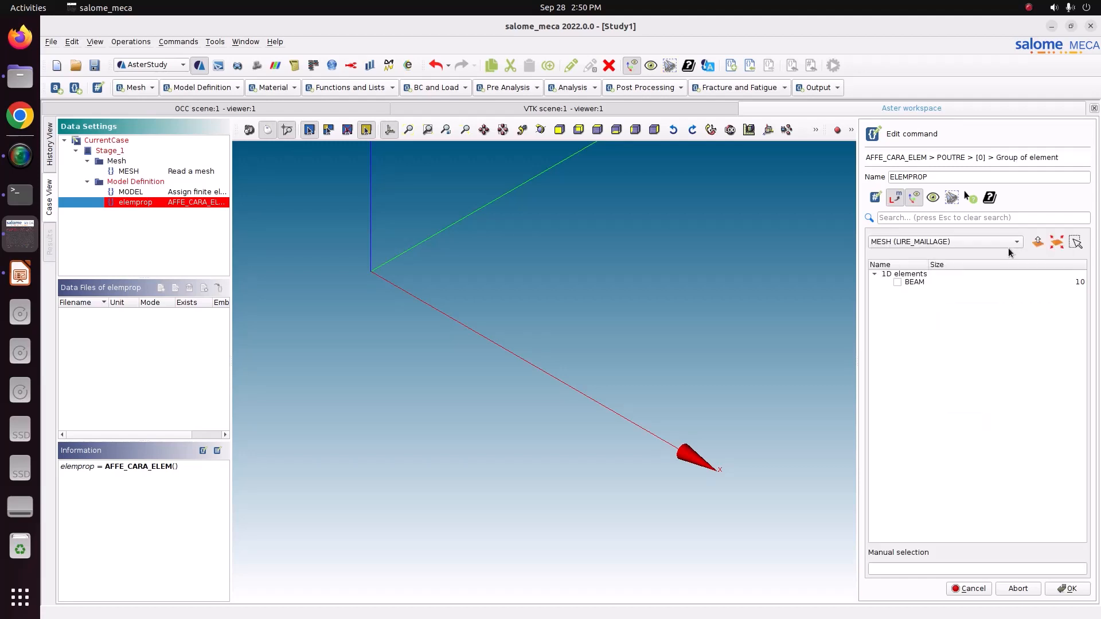
left_click(898, 283)
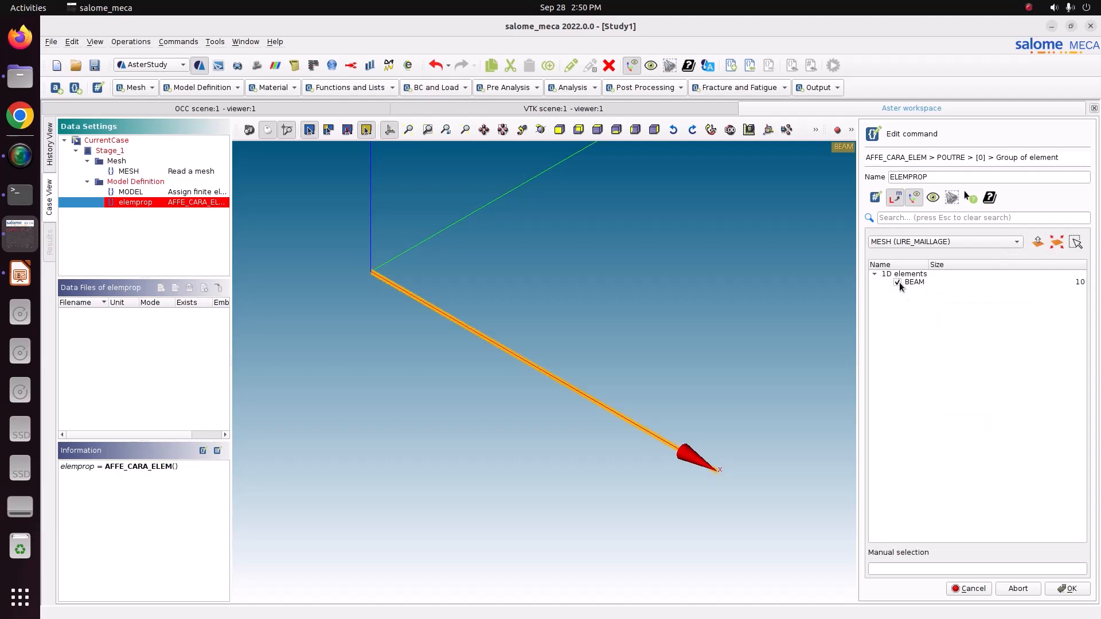
left_click(1070, 589)
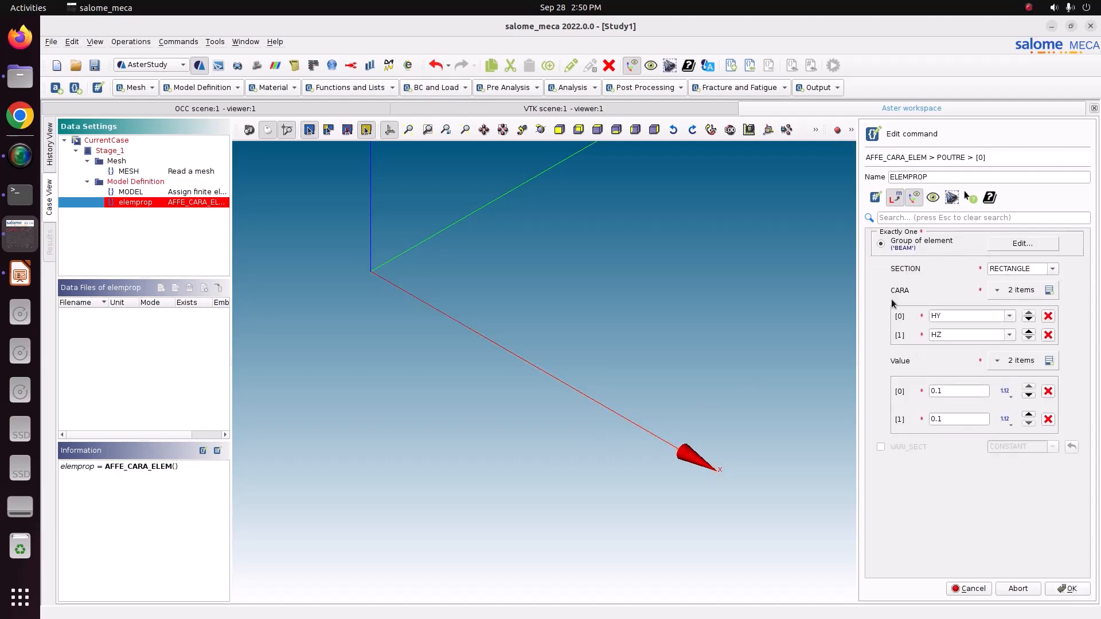
left_click(1070, 589)
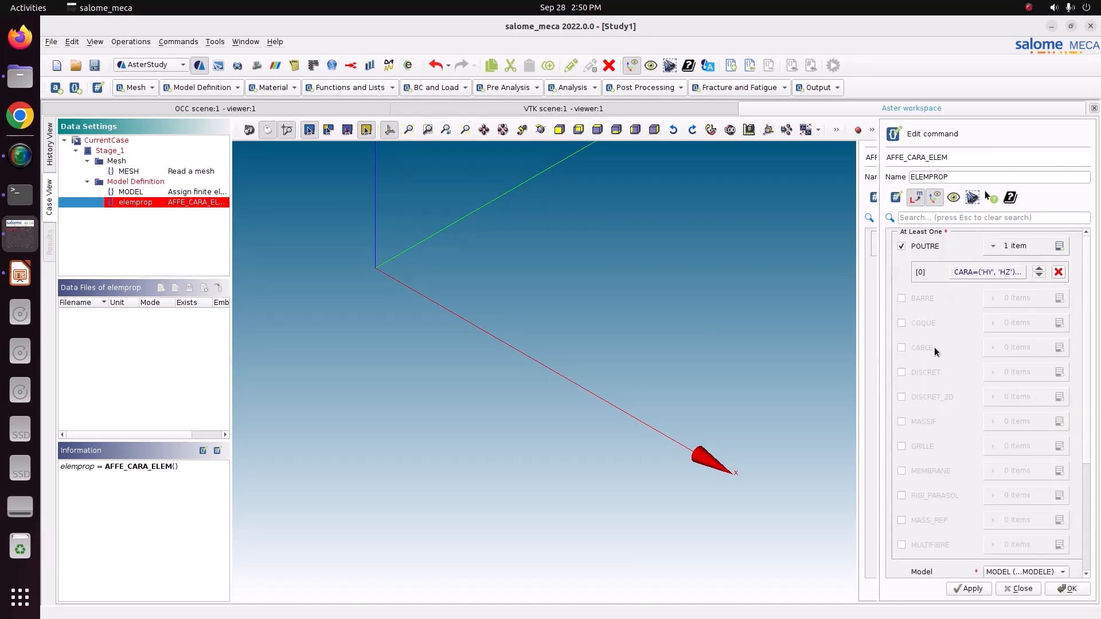
scroll(937, 438, "down", 5)
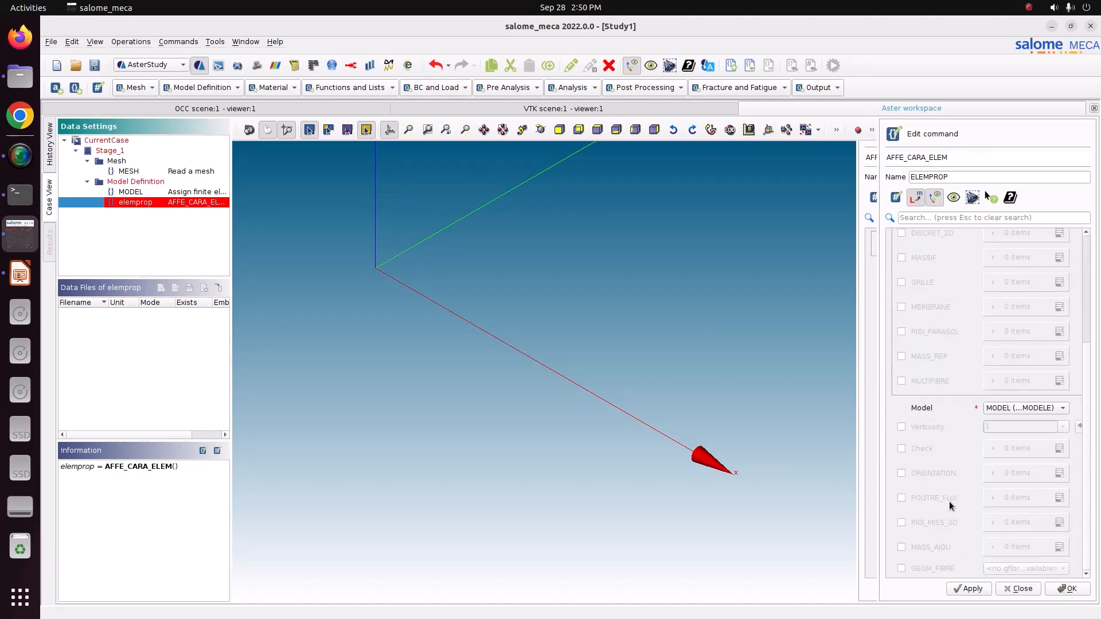
scroll(934, 410, "up", 6)
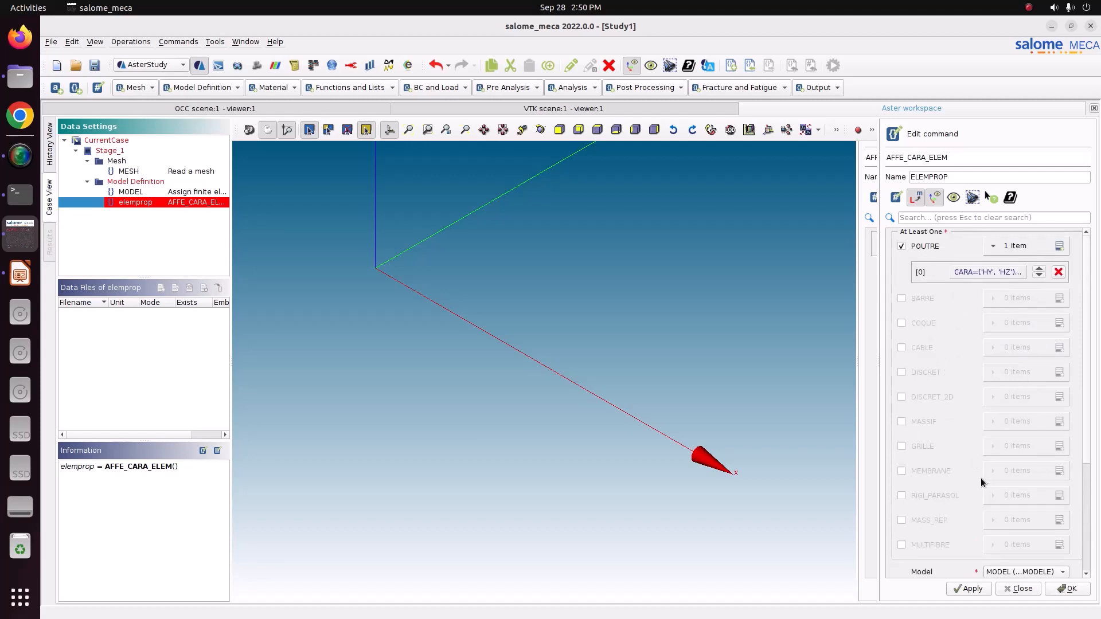
scroll(934, 461, "down", 5)
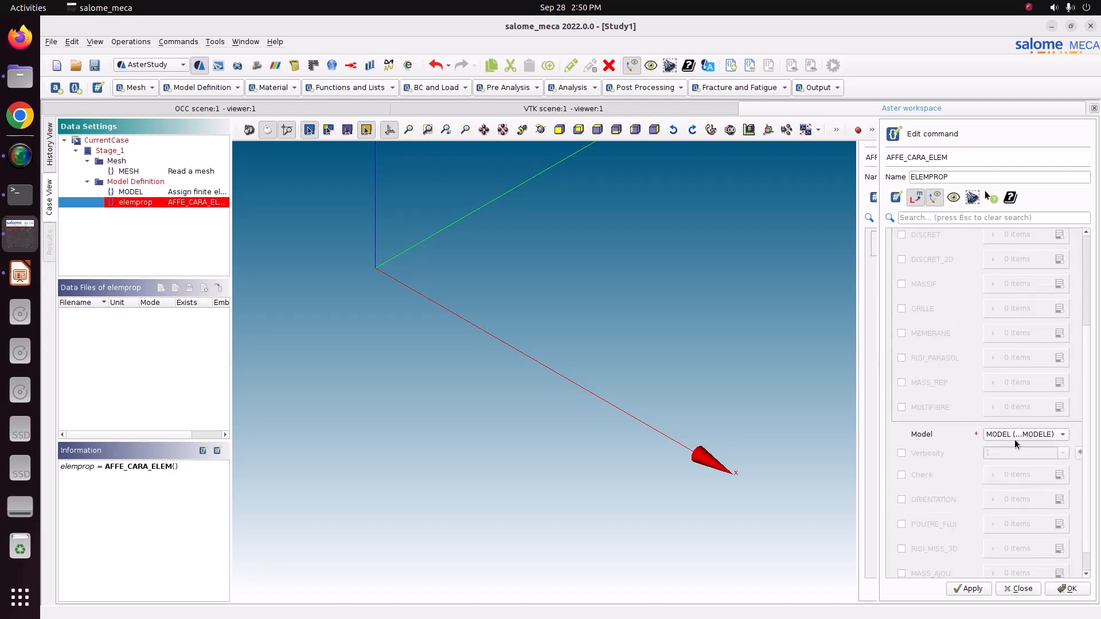
left_click(1070, 589)
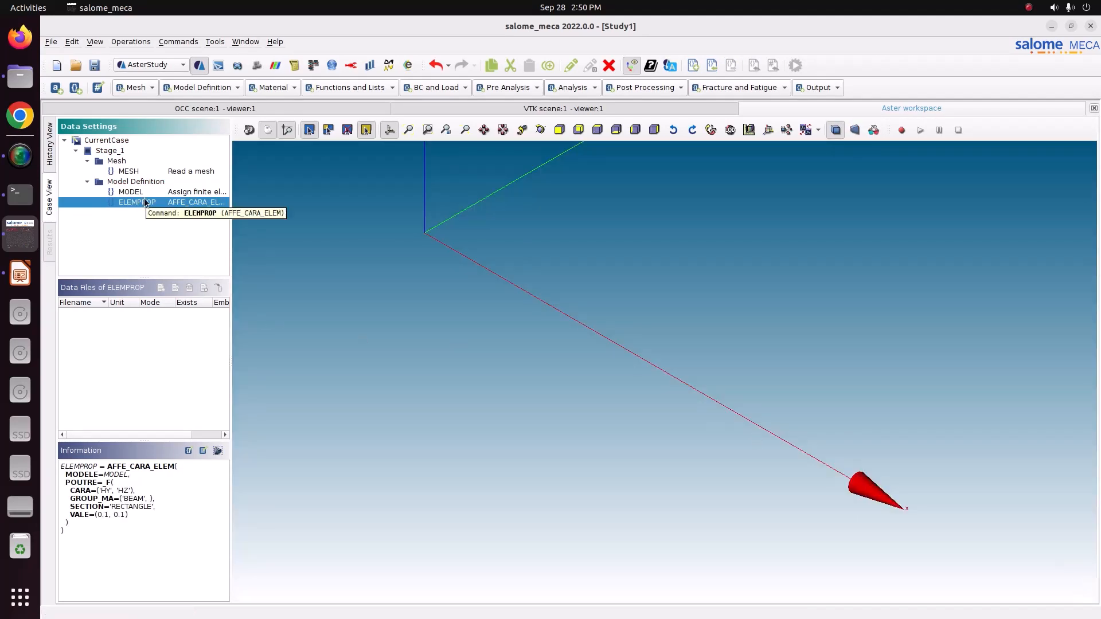
Add a Define a material command named STEEL and enable linear isotropic elasticity for it.
left_click(294, 87)
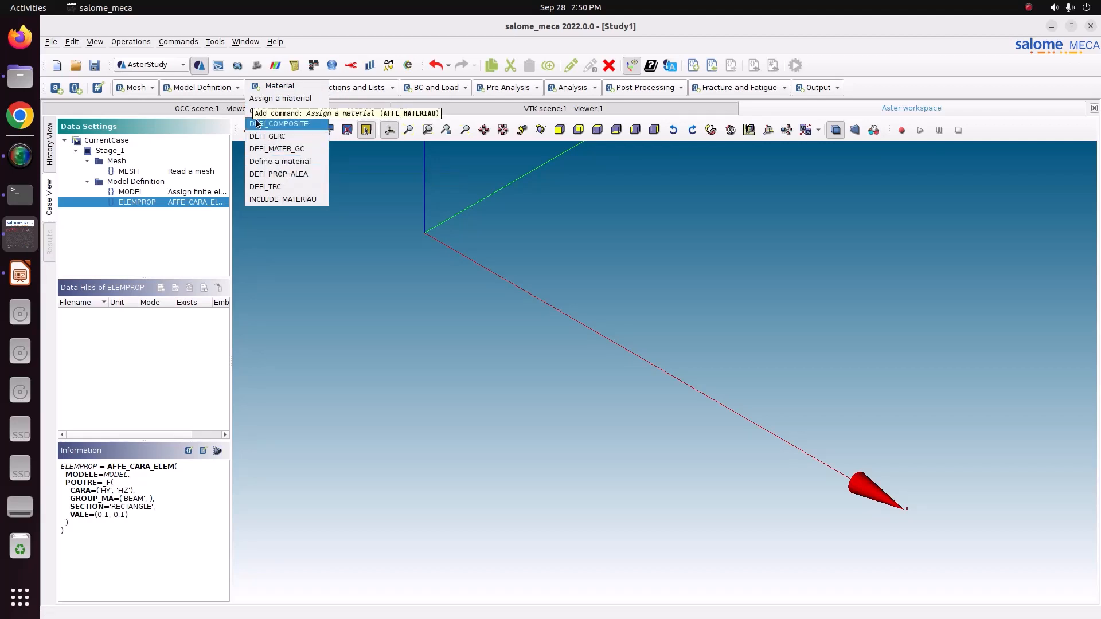
left_click(262, 161)
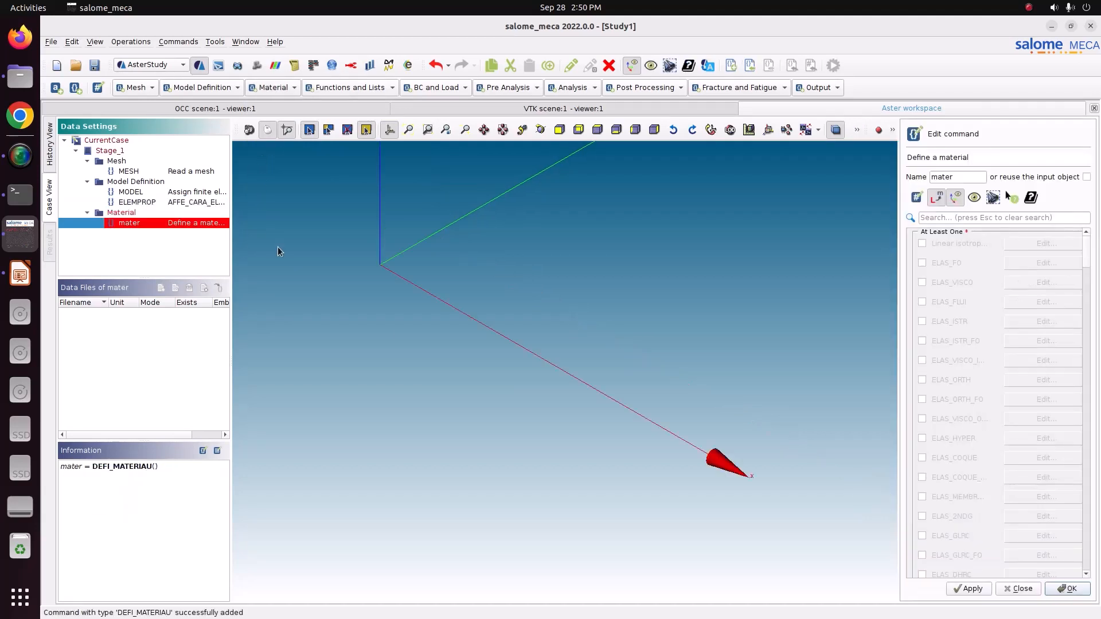
left_click_drag(958, 178, 880, 160)
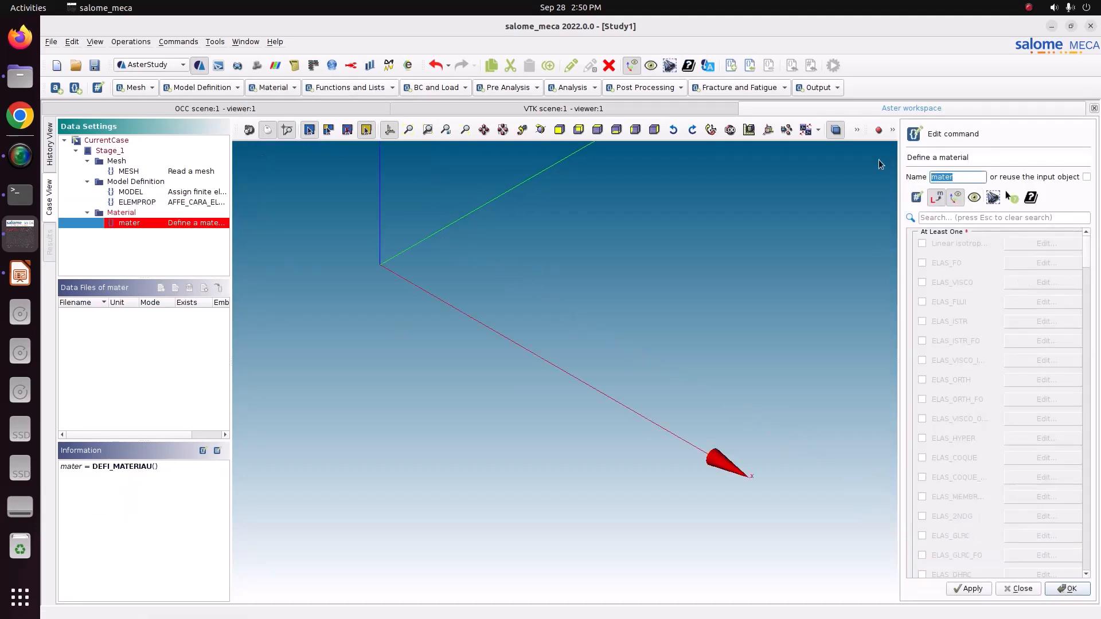
type("STEEL")
left_click(924, 243)
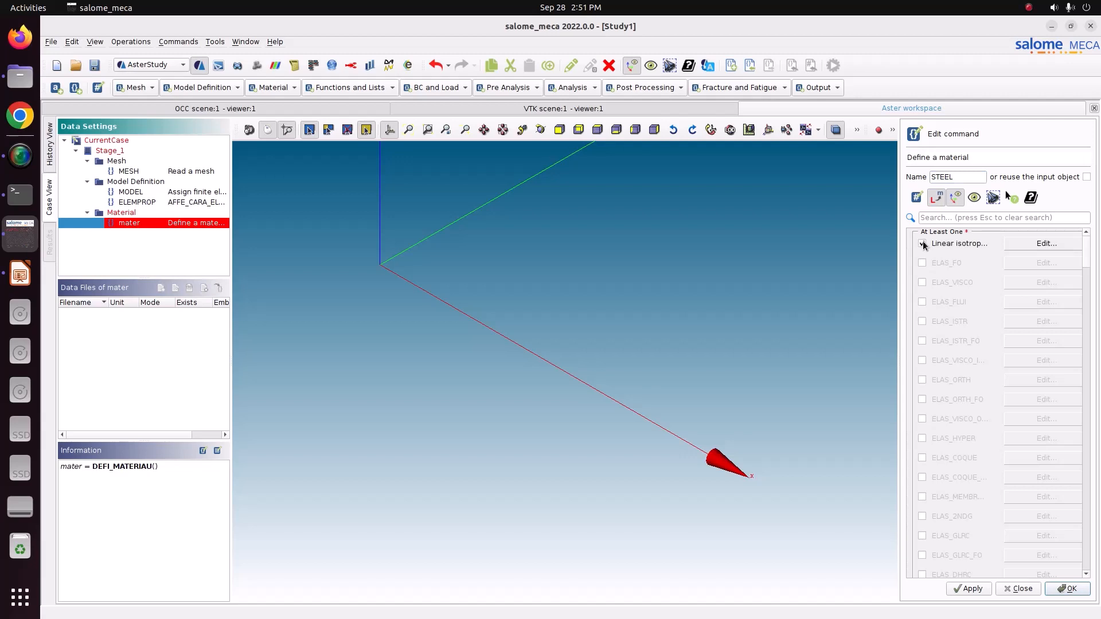
left_click(1030, 243)
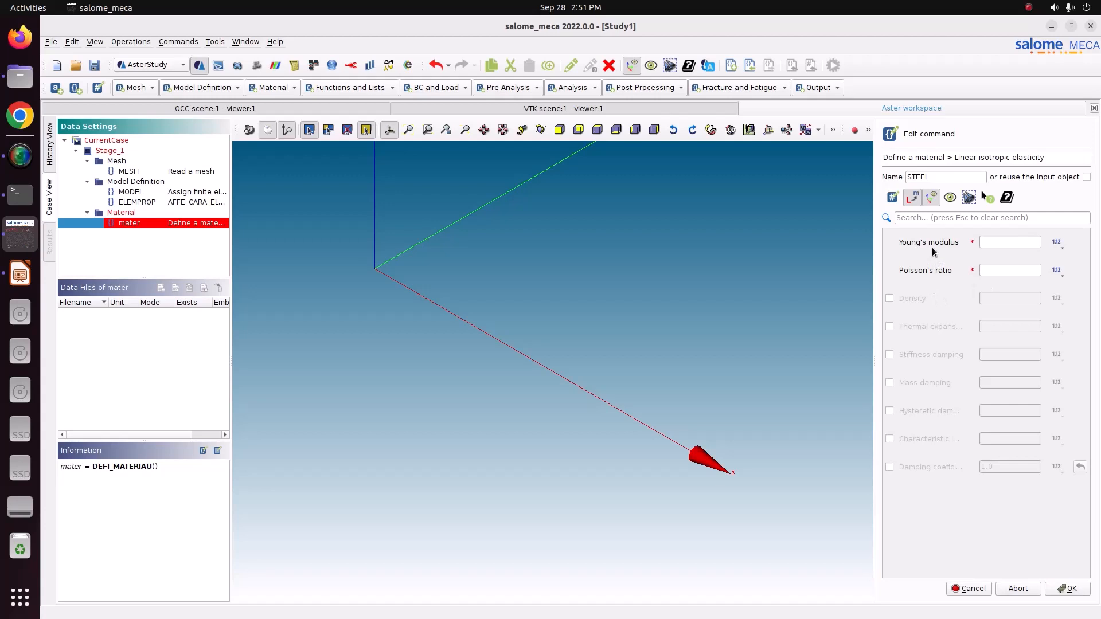
Set STEEL's Young's modulus to 210e9, Poisson's ratio to 0.3 and density to 7860, and store the material.
left_click(889, 299)
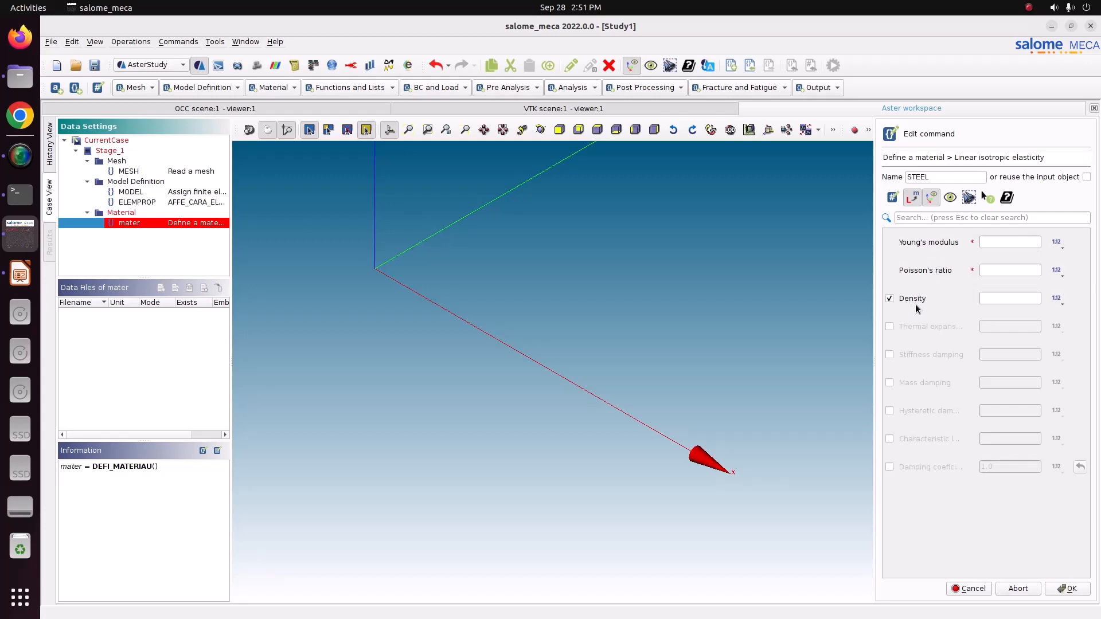
left_click(991, 245)
type("210e9")
left_click(1010, 270)
type("0.3")
left_click(1016, 296)
type("7860")
left_click(1072, 591)
left_click(1070, 586)
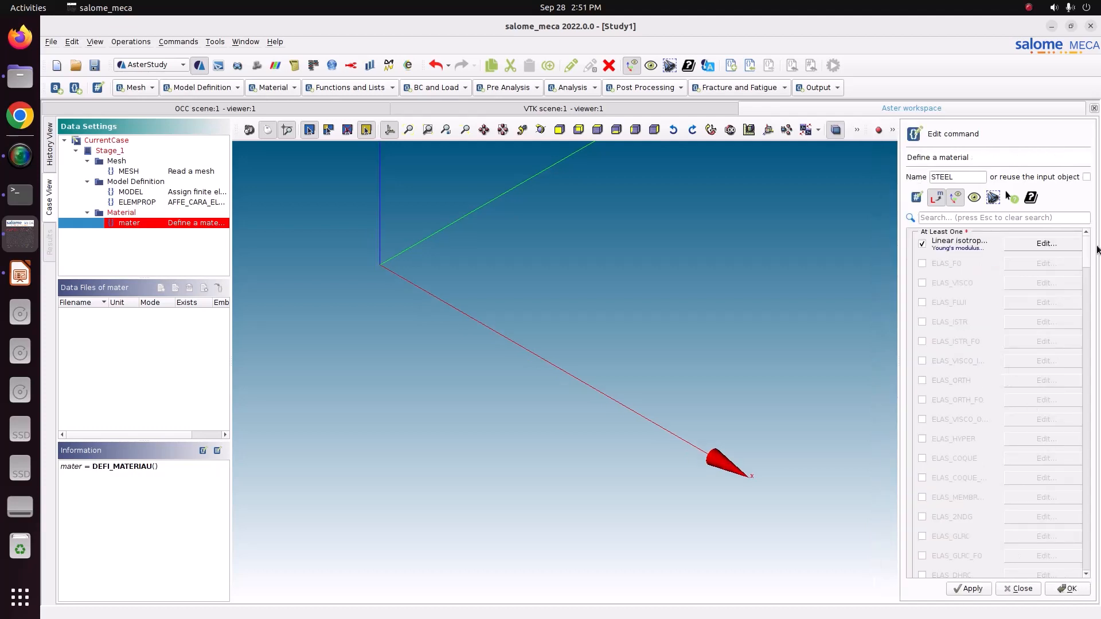
scroll(1089, 258, "down", 15)
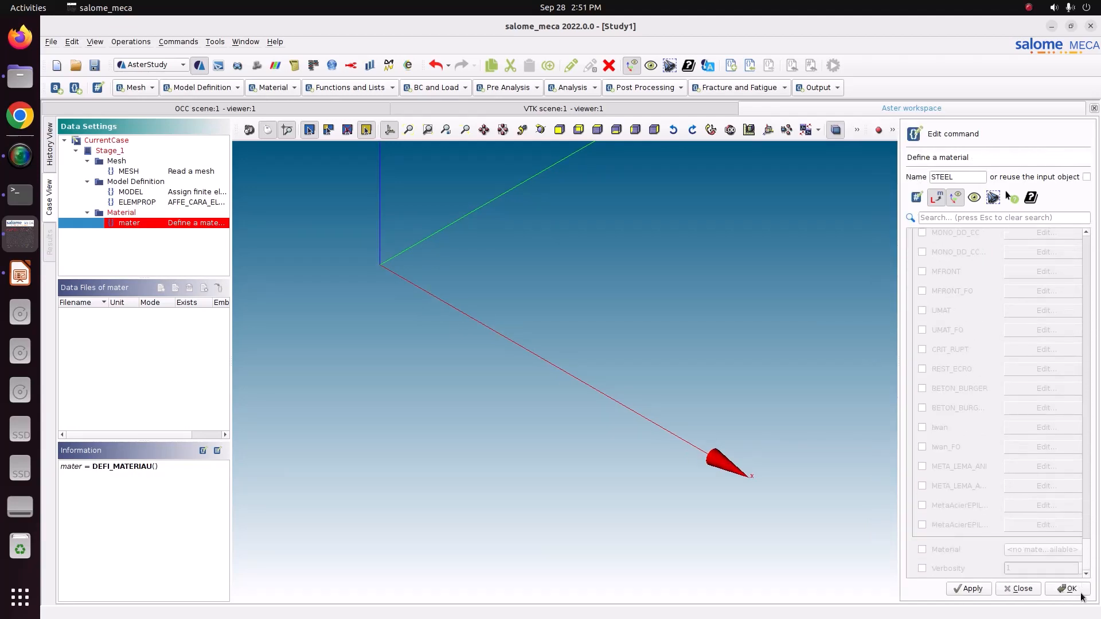
scroll(1076, 327, "up", 10)
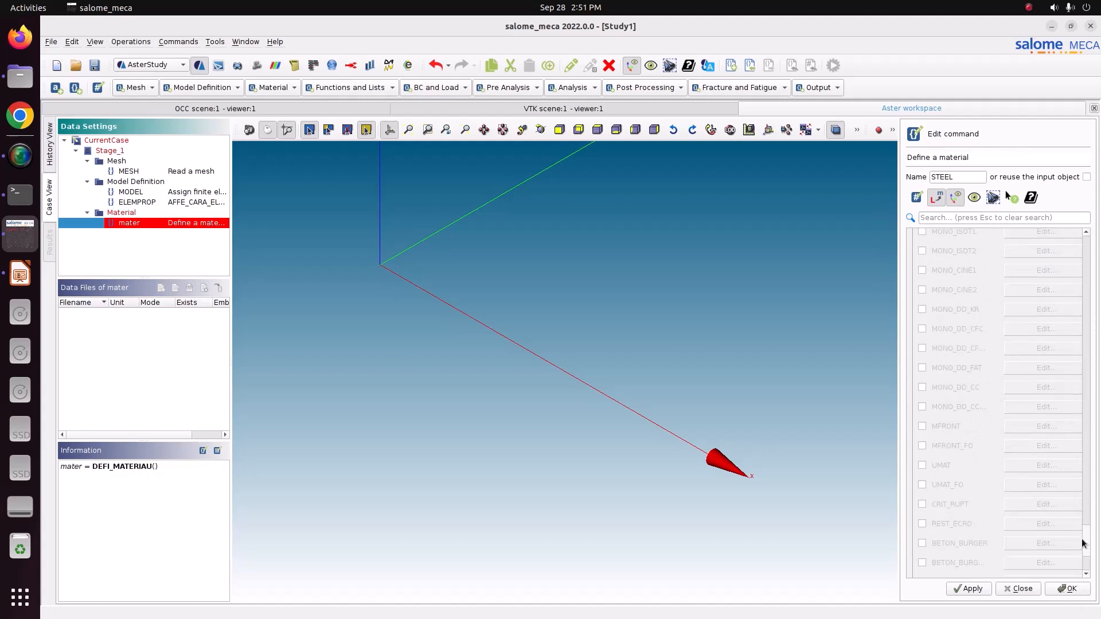
scroll(1076, 459, "up", 10)
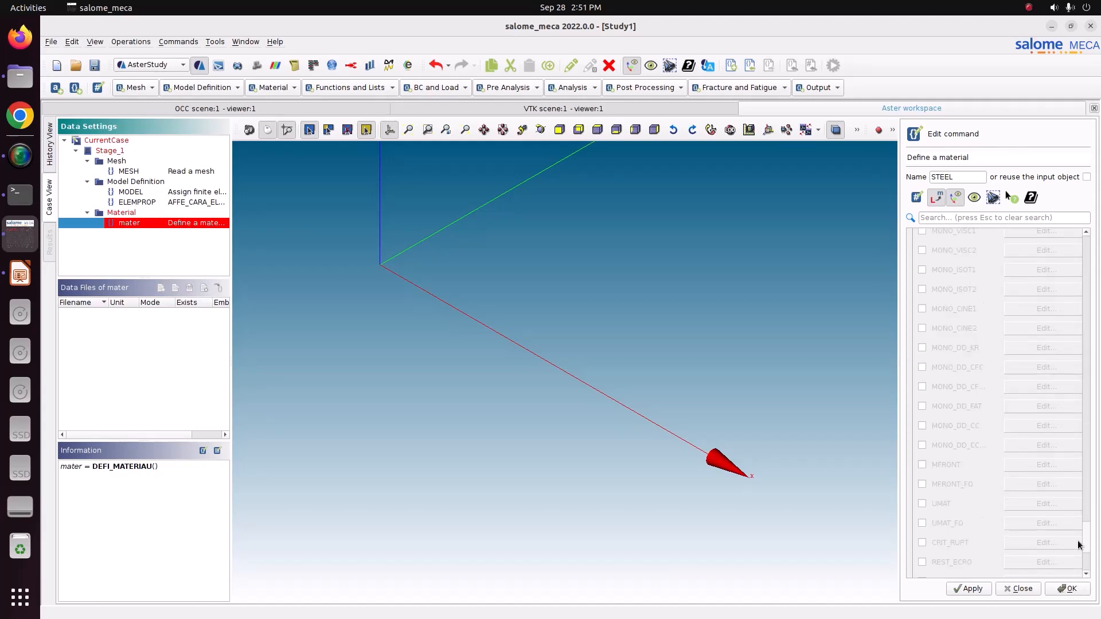
scroll(1076, 269, "up", 5)
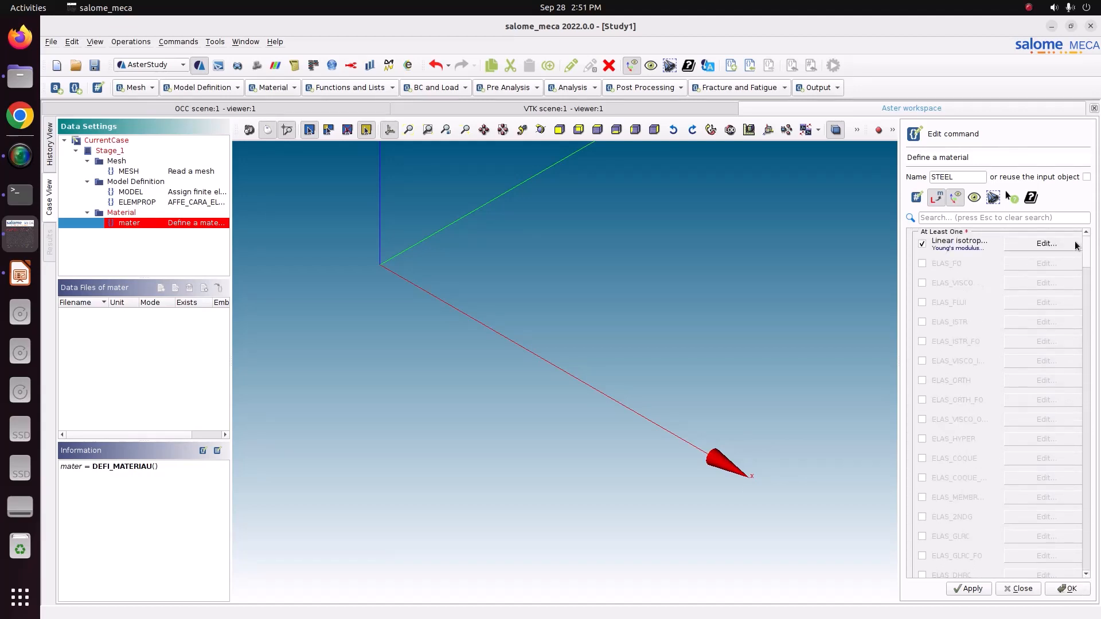
left_click(1064, 589)
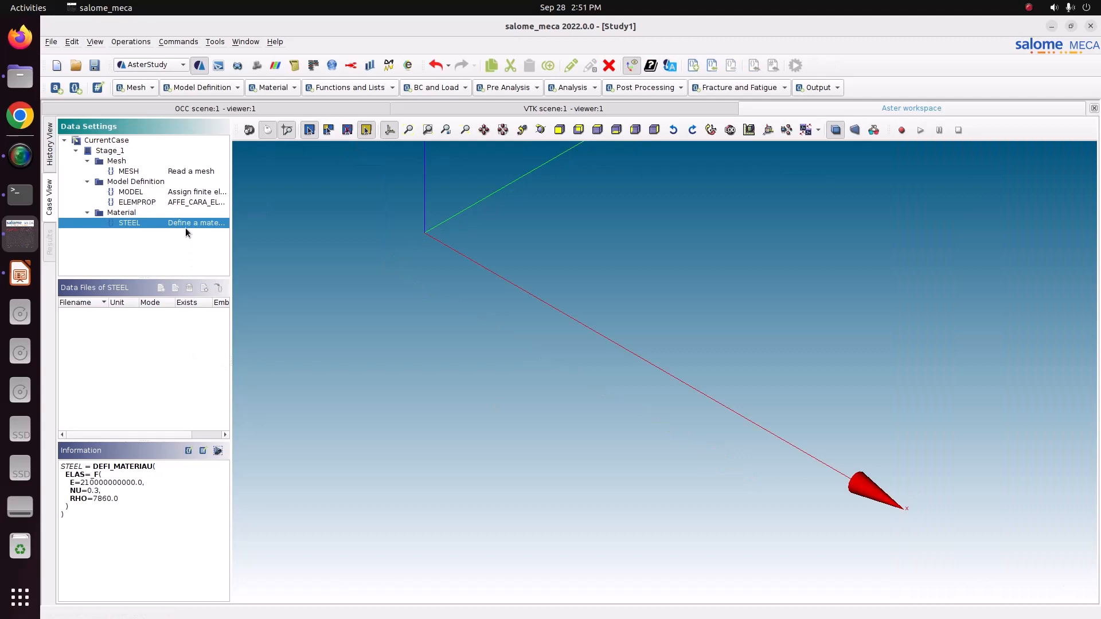
Add an Assign a material command named MATERIAL and enable both its mesh and its model.
left_click(272, 87)
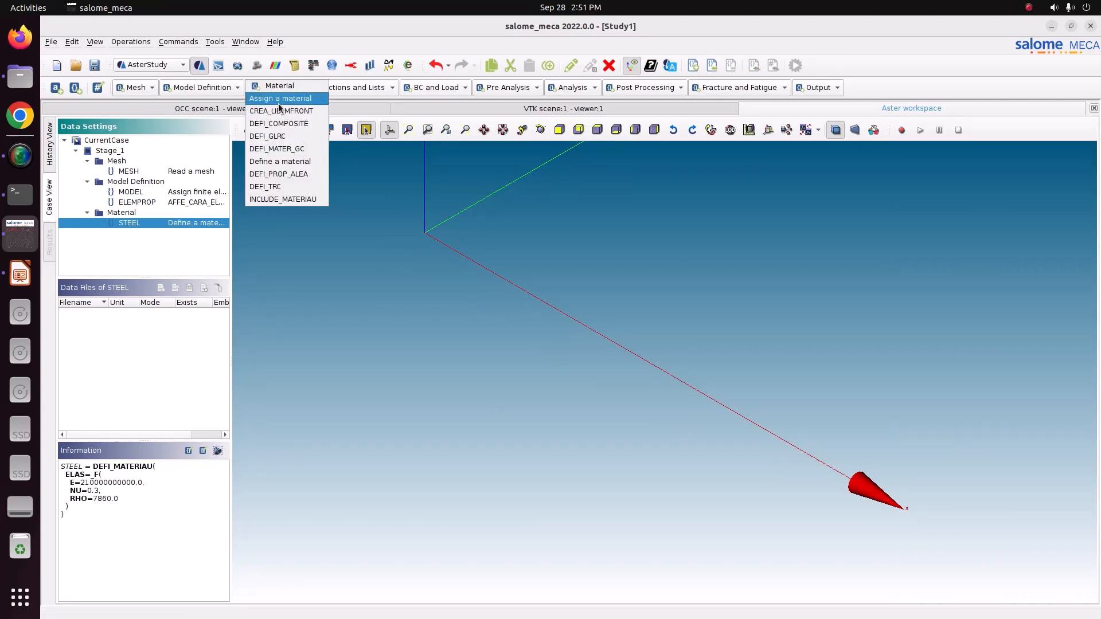
left_click(267, 98)
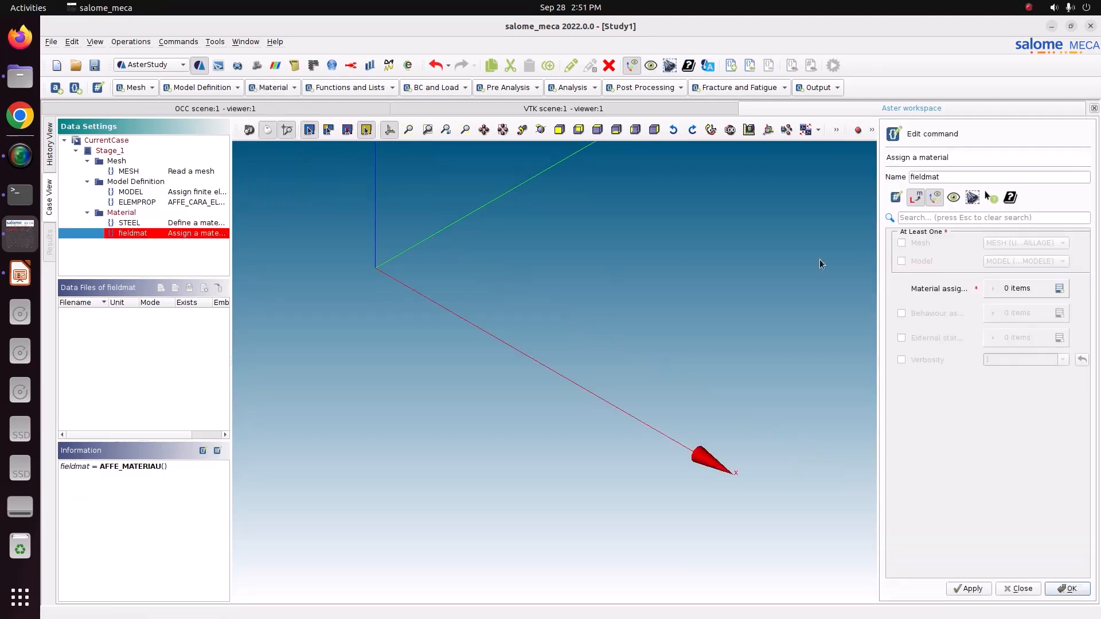
double_click(992, 175)
type("M")
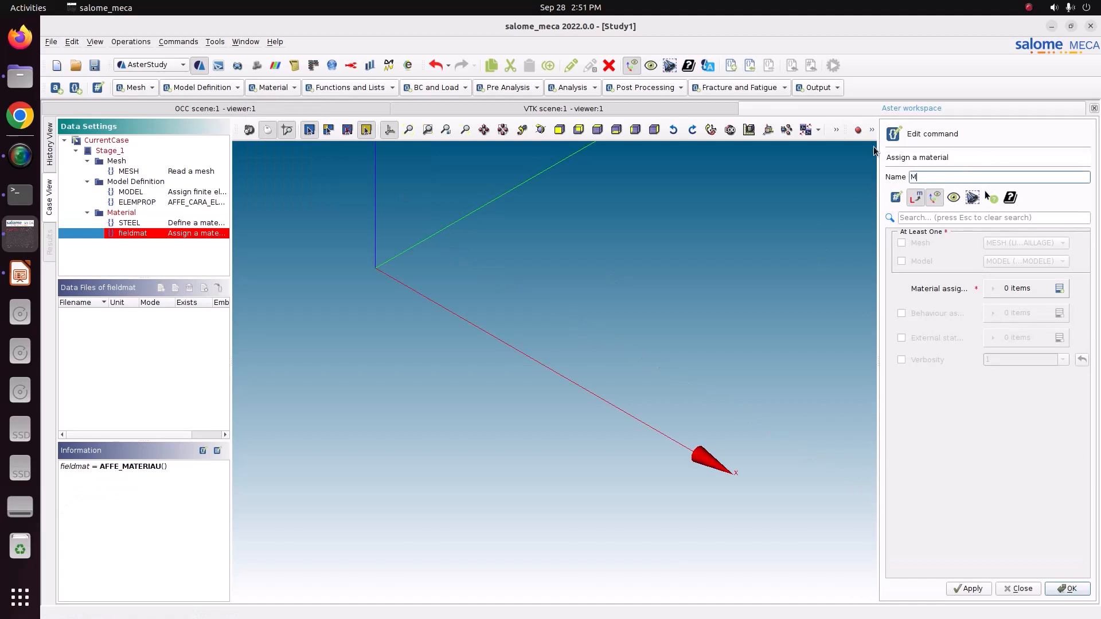
type("ATERIAL")
left_click(917, 246)
left_click(920, 262)
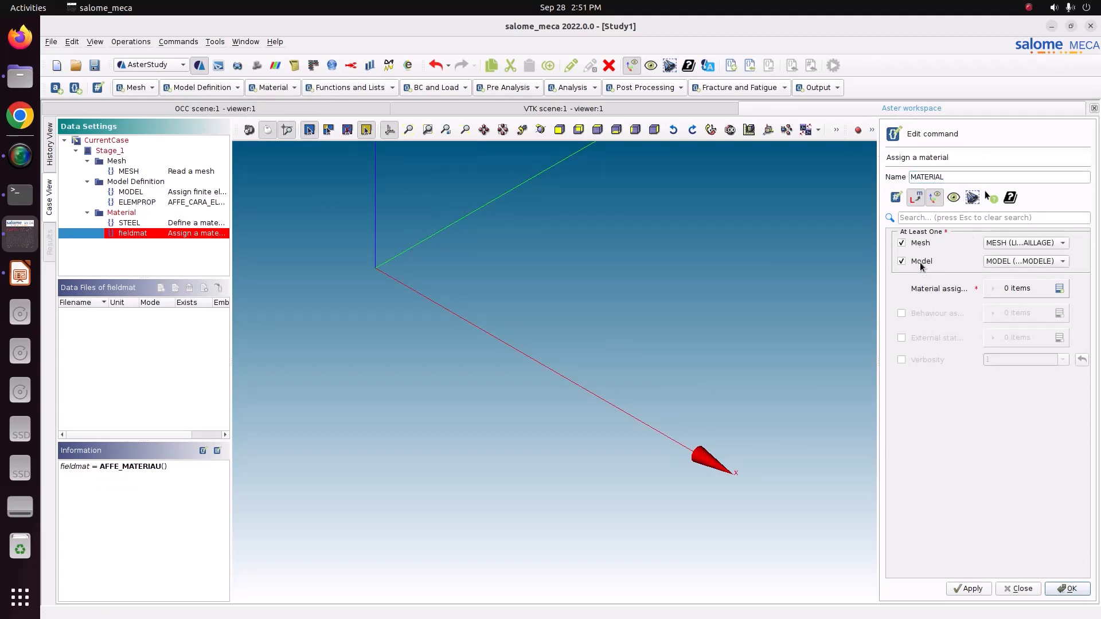
Add a material assignment that applies STEEL everywhere, and store the MATERIAL command.
left_click(1060, 288)
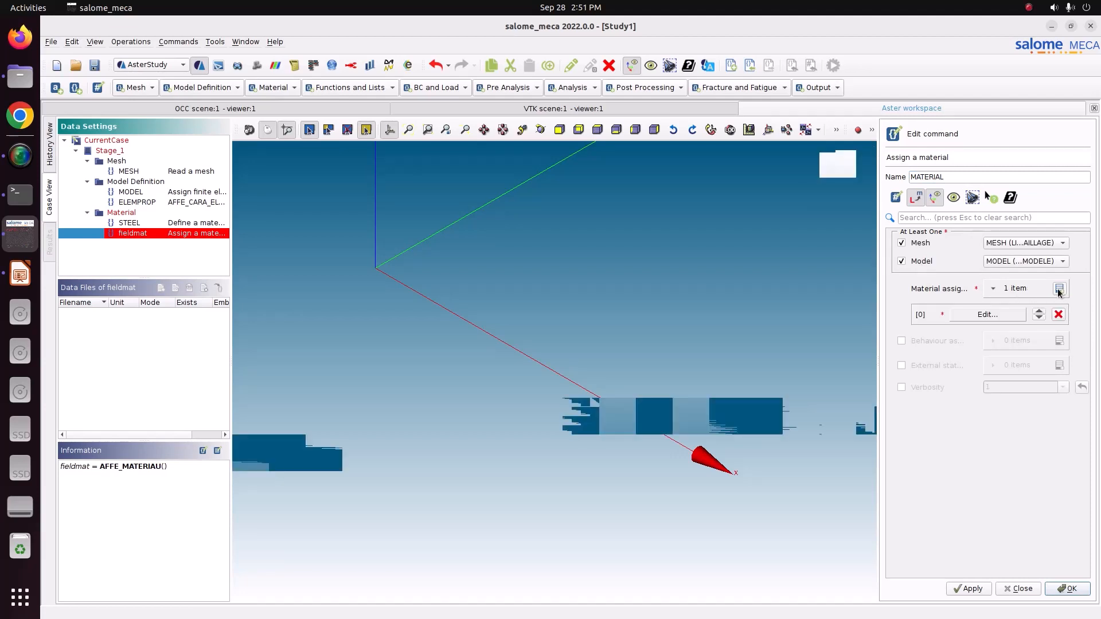
left_click(1001, 315)
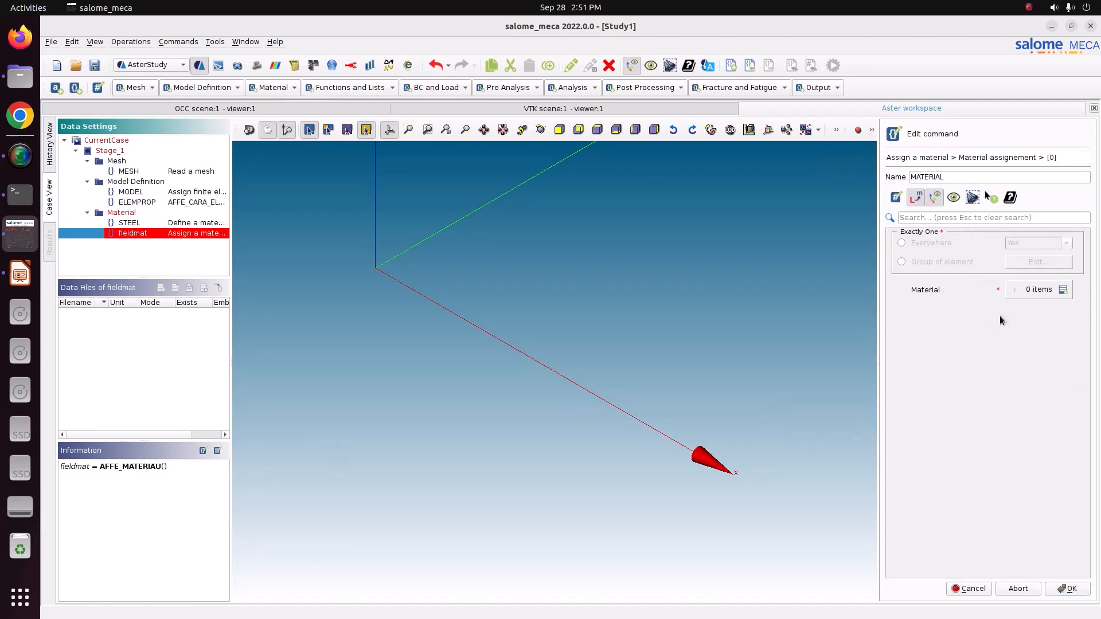
left_click(935, 247)
left_click(1050, 288)
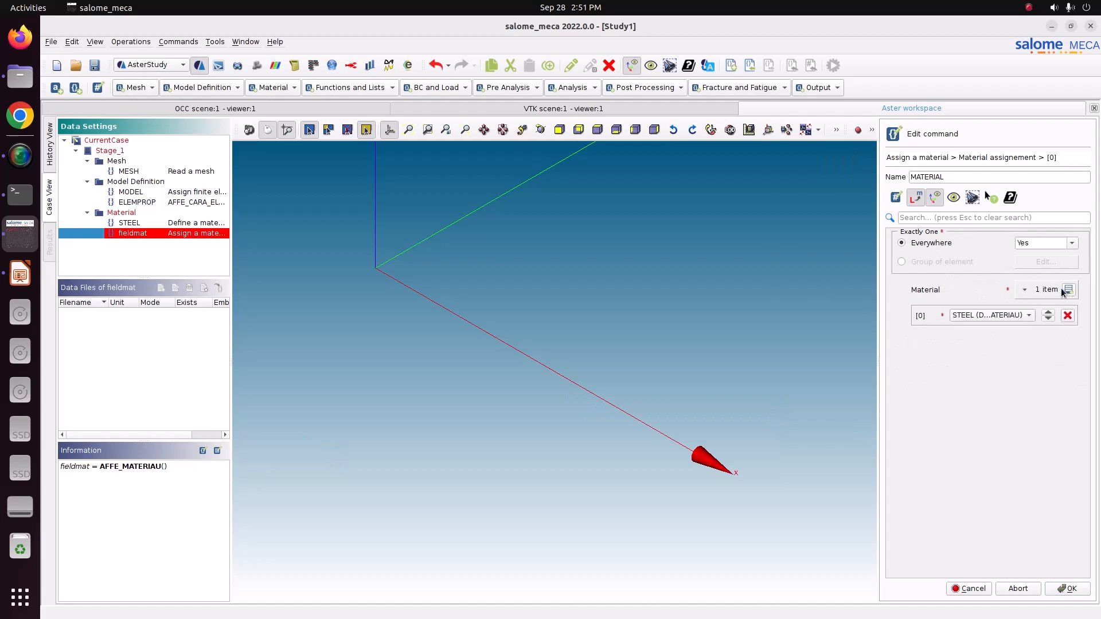
left_click(1072, 590)
left_click(1070, 591)
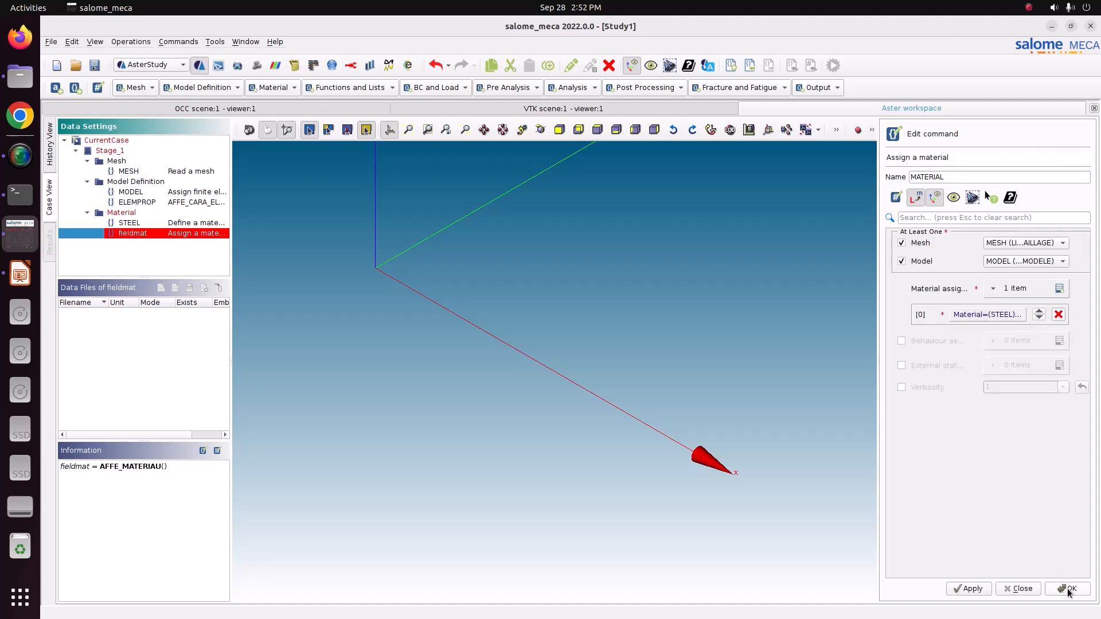
left_click(969, 589)
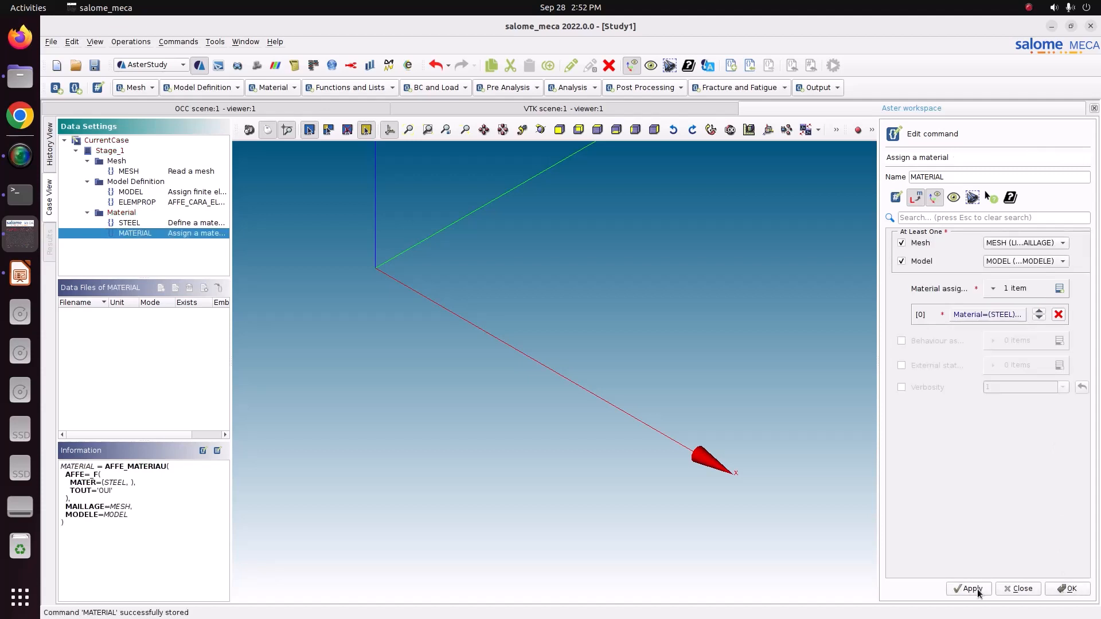
left_click(1070, 589)
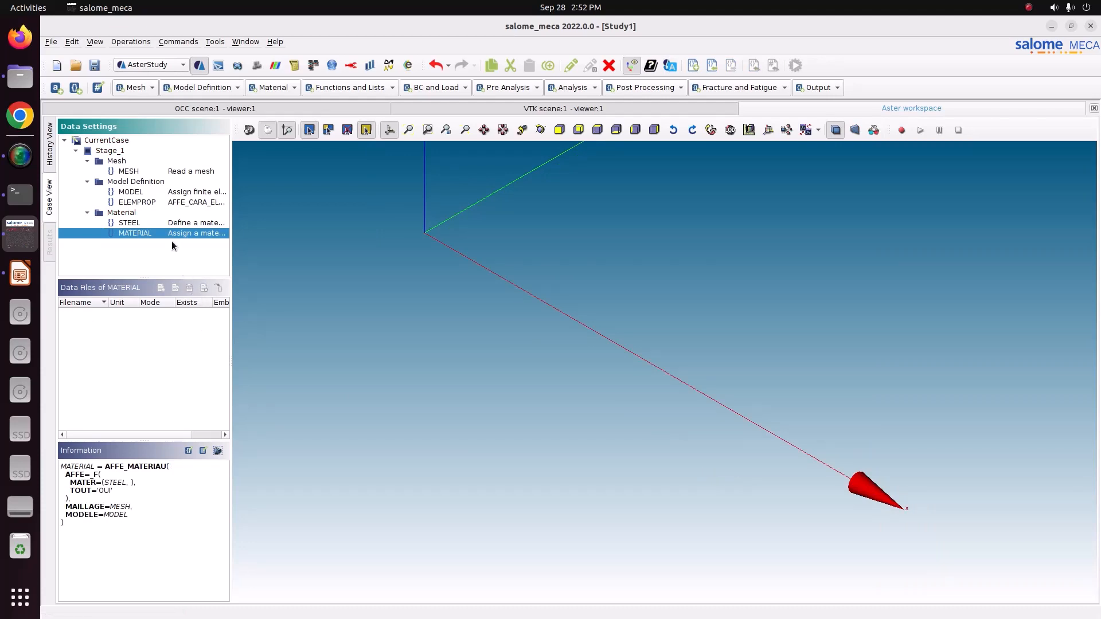
left_click(359, 90)
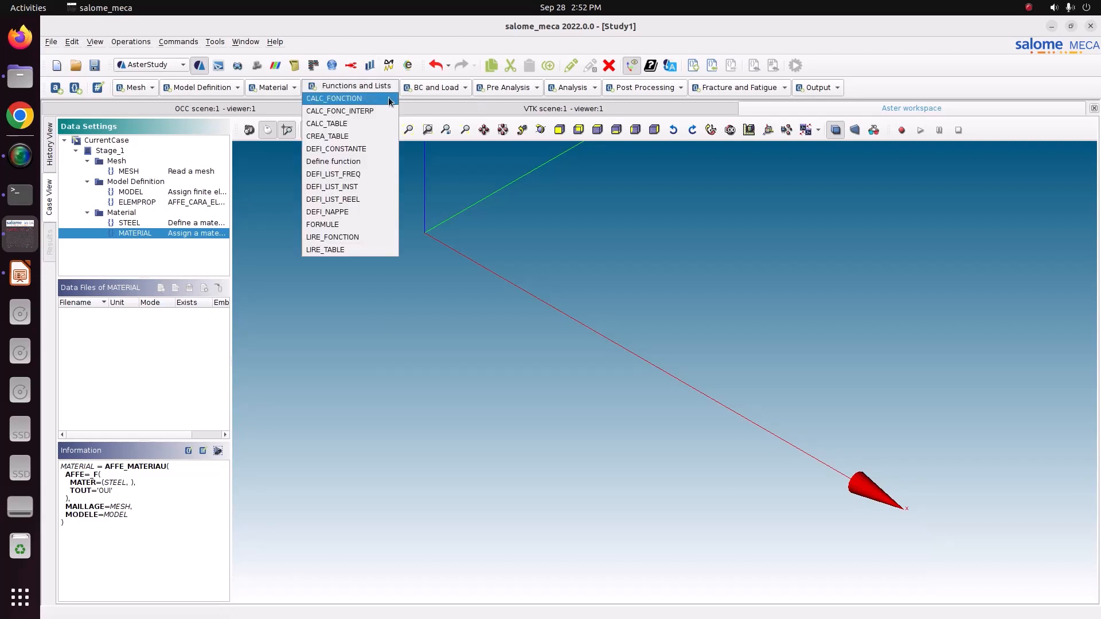
left_click(422, 109)
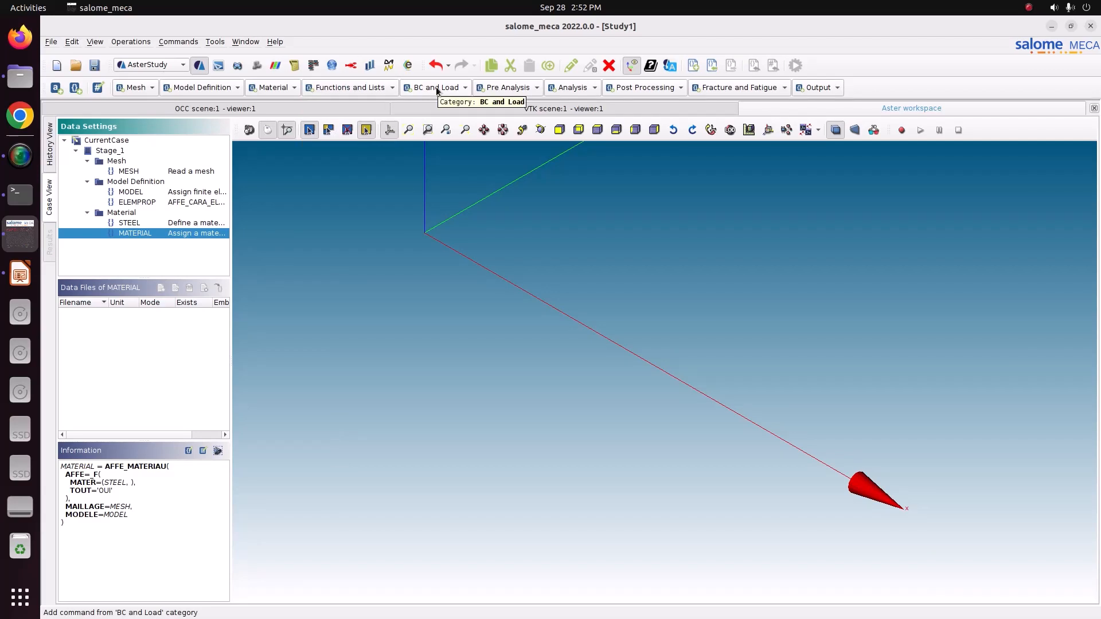
Add an Assign mechanical load command named BC and enable Enforce DOF with one item.
left_click(437, 89)
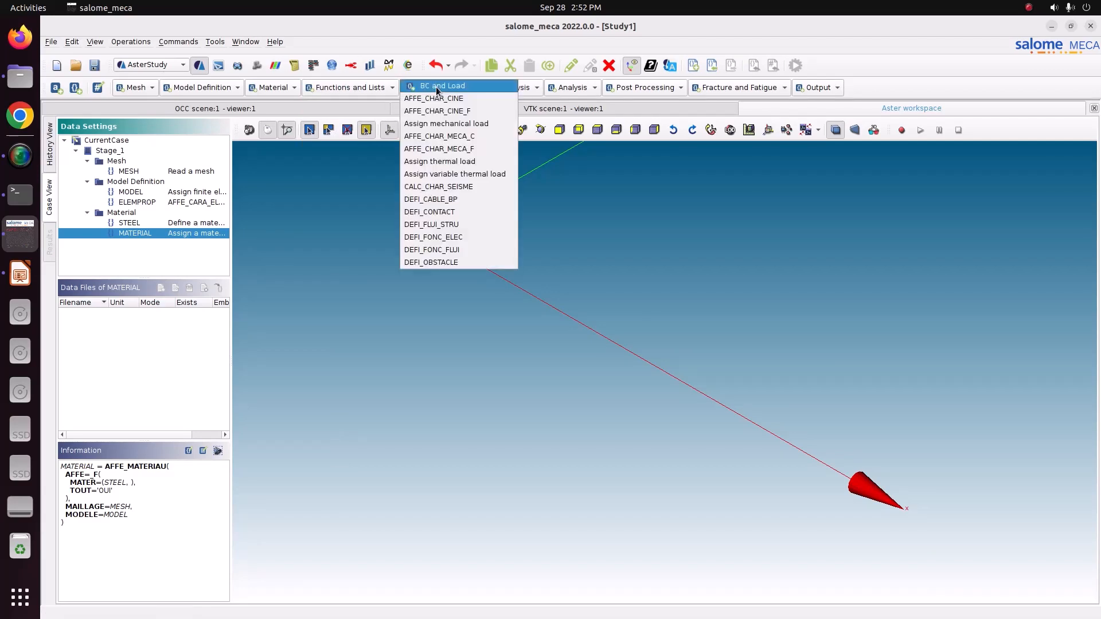
left_click(434, 125)
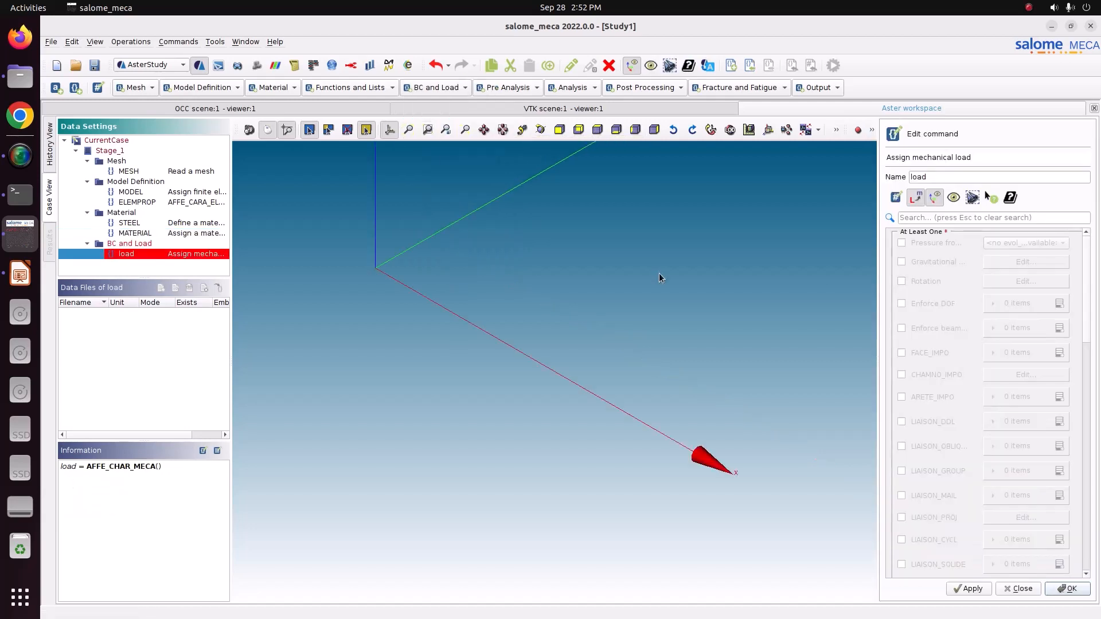
type("BC")
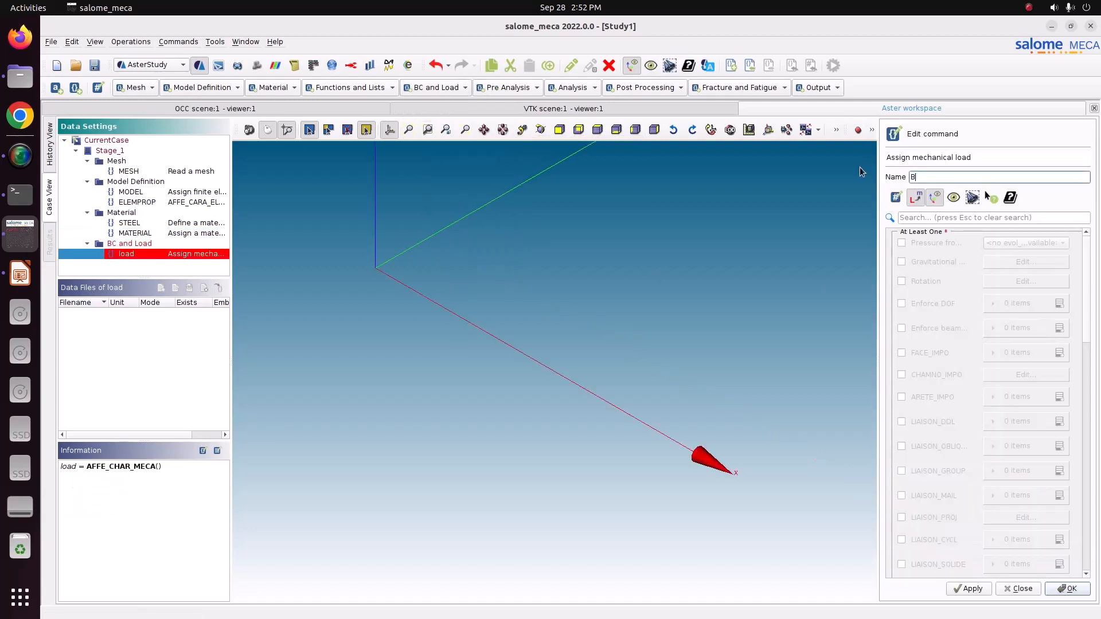
left_click(900, 302)
left_click(1060, 304)
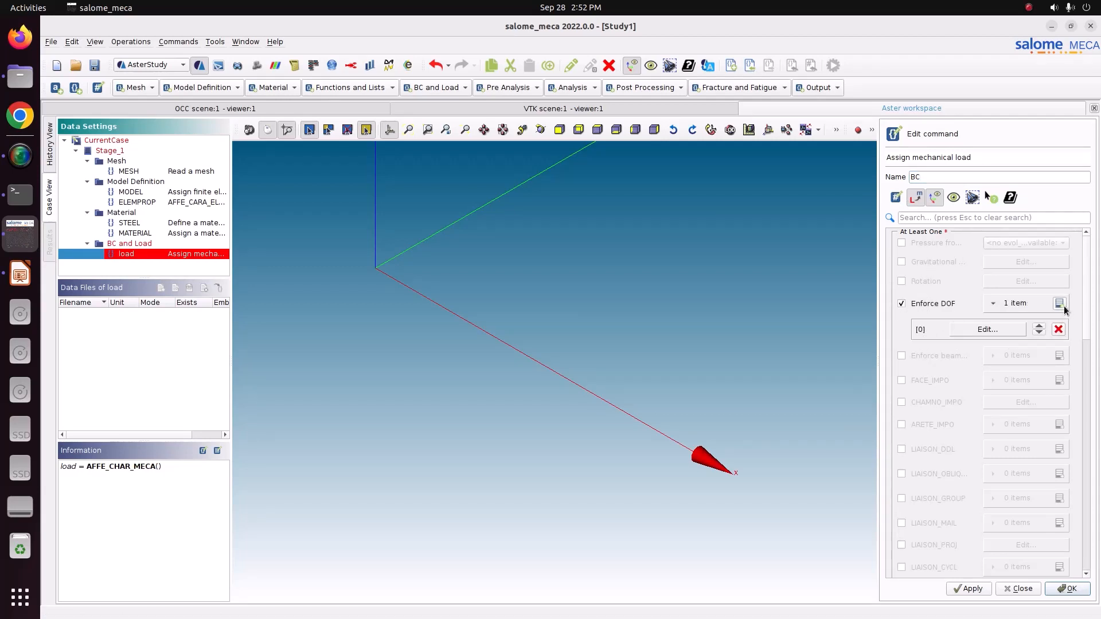
Apply the enforced DOF item to the FIX node group.
left_click(1016, 329)
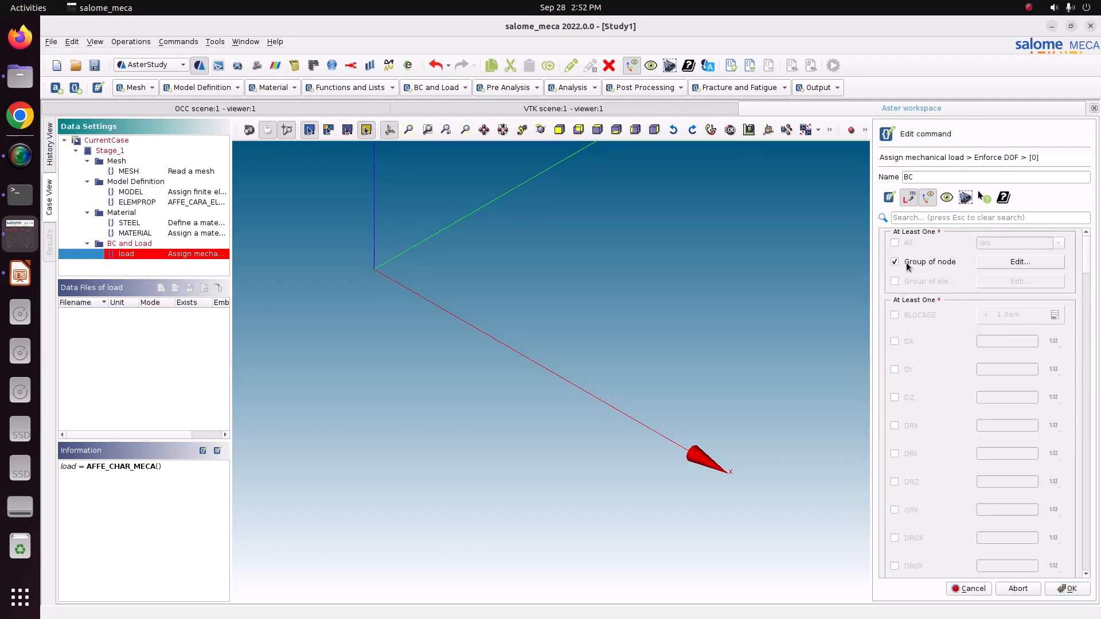
left_click(988, 264)
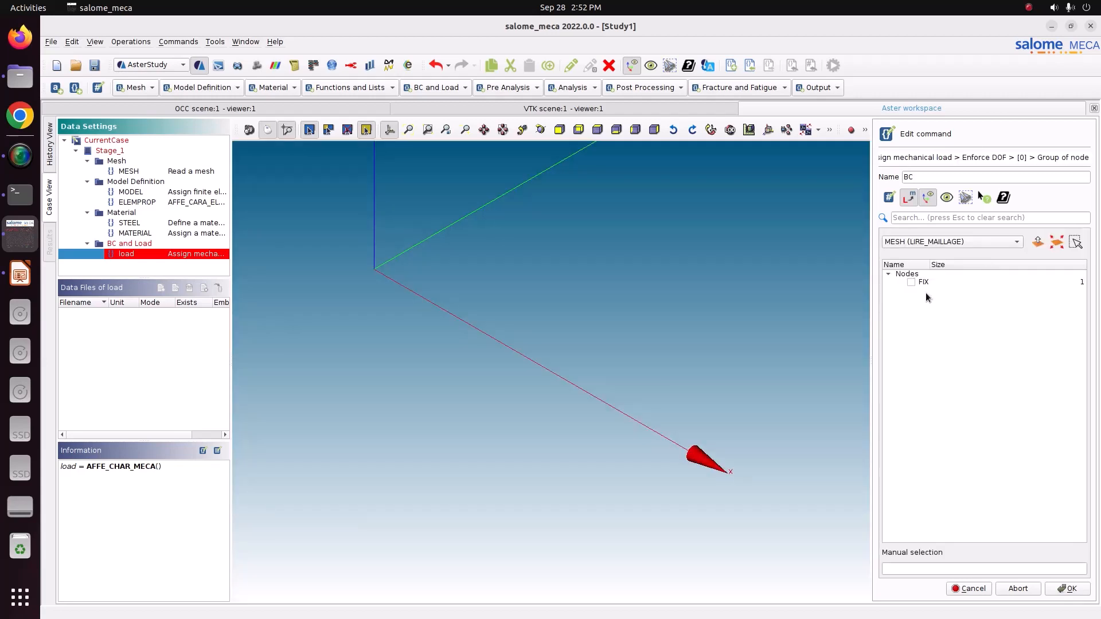
left_click(910, 282)
left_click(1060, 587)
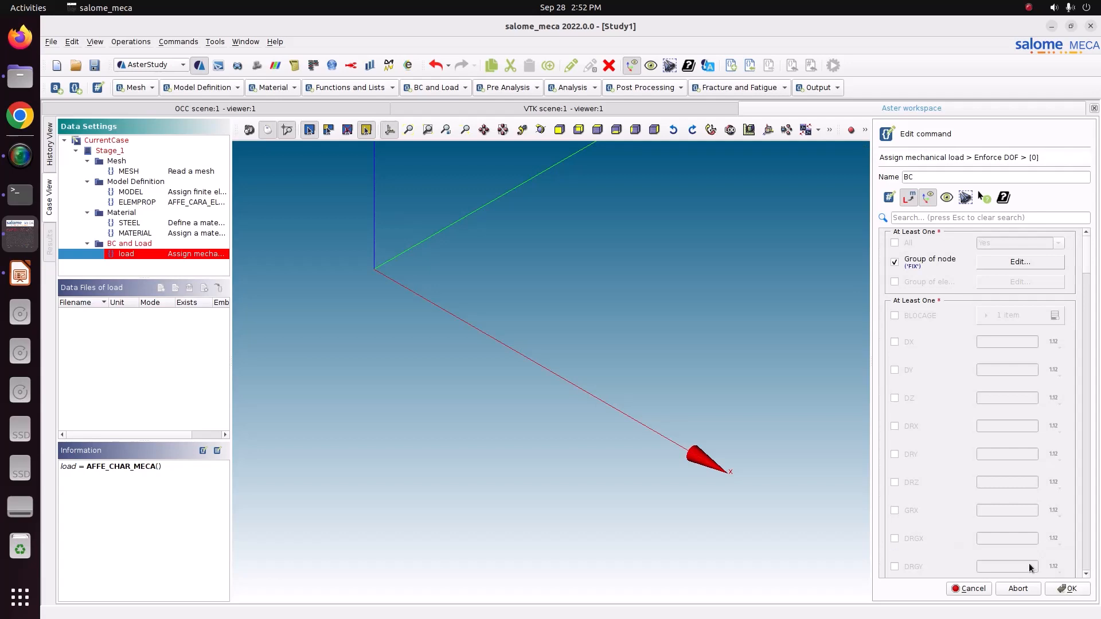
Enable the DX, DY, DZ, DRX, DRY and DRZ degrees of freedom for the FIX node group.
left_click(895, 342)
left_click(895, 370)
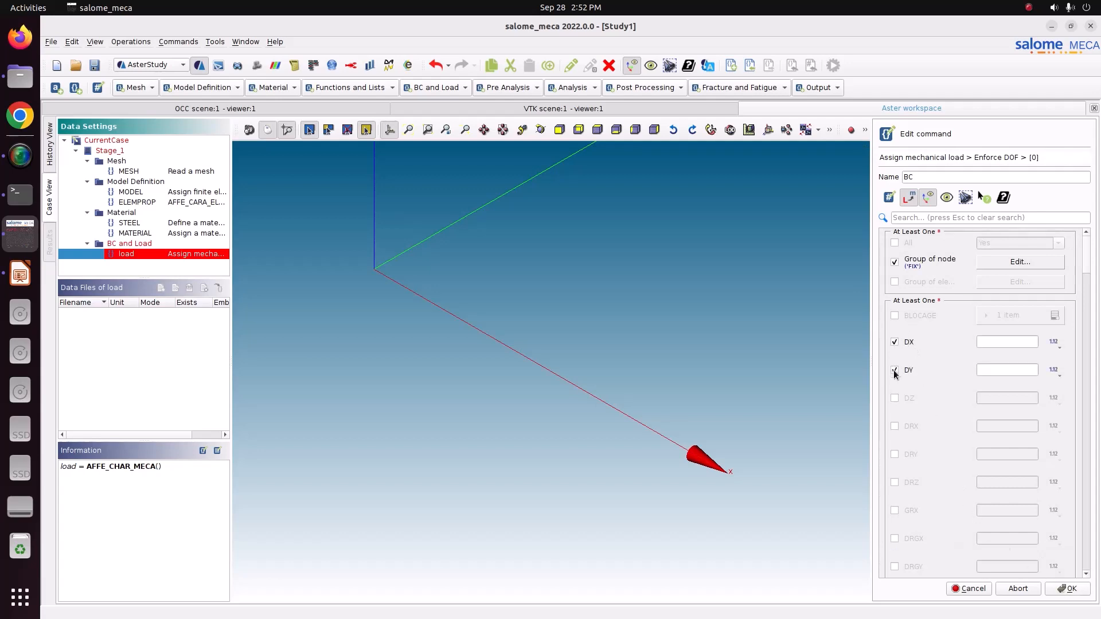
left_click(895, 399)
left_click(895, 427)
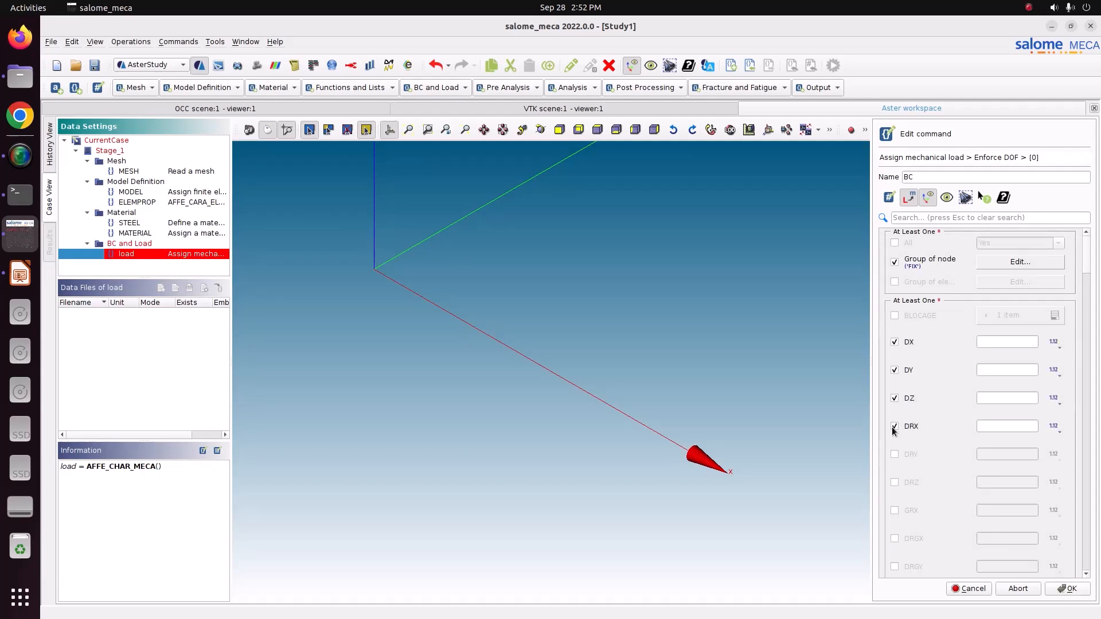
left_click(895, 454)
left_click(895, 483)
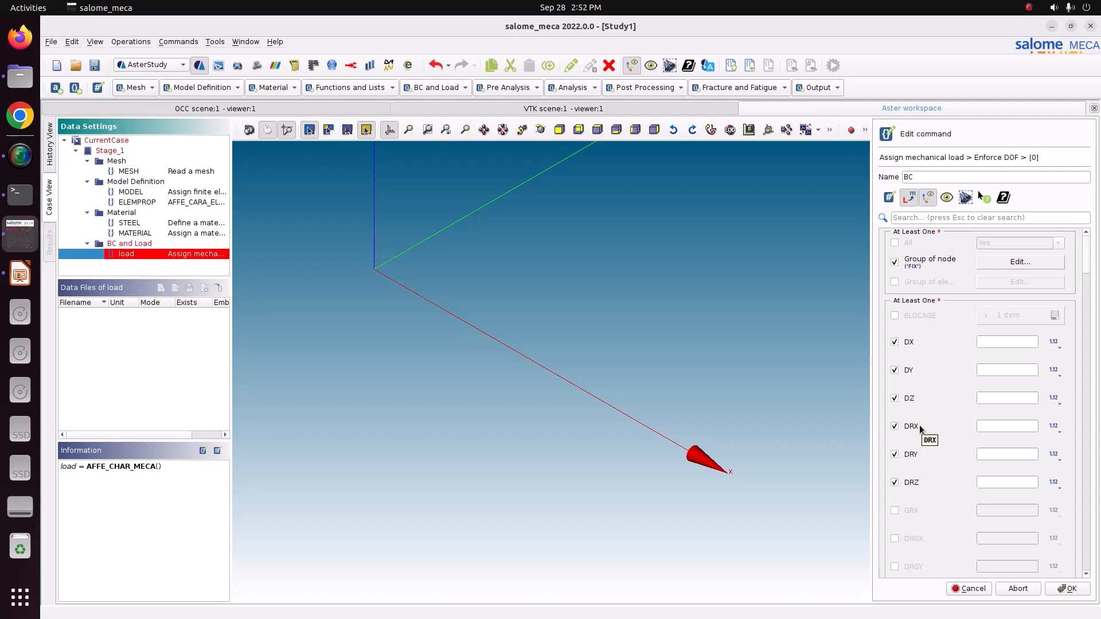
Set all six enabled translations and rotations to 0 and accept the enforced DOF item.
left_click(1013, 341)
type("0")
key("Tab")
type("0")
key("Tab")
type("0")
key("Tab")
type("0")
key("Tab")
key("Tab")
type("0")
key("Tab")
key("Tab")
type("0")
left_click_drag(1088, 272, 1085, 576)
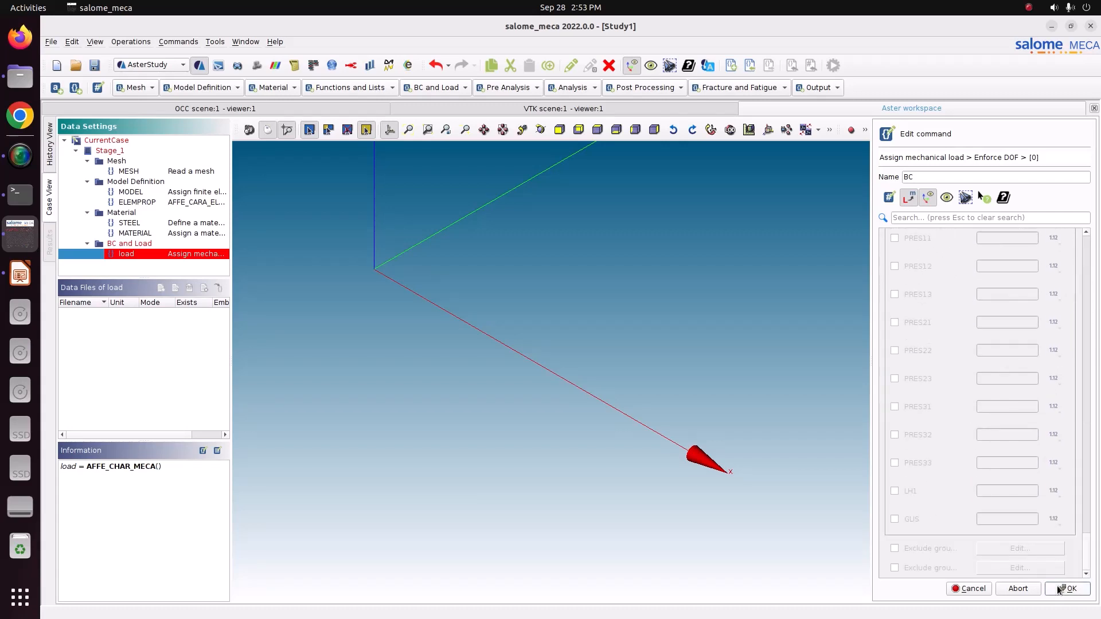
left_click(1058, 586)
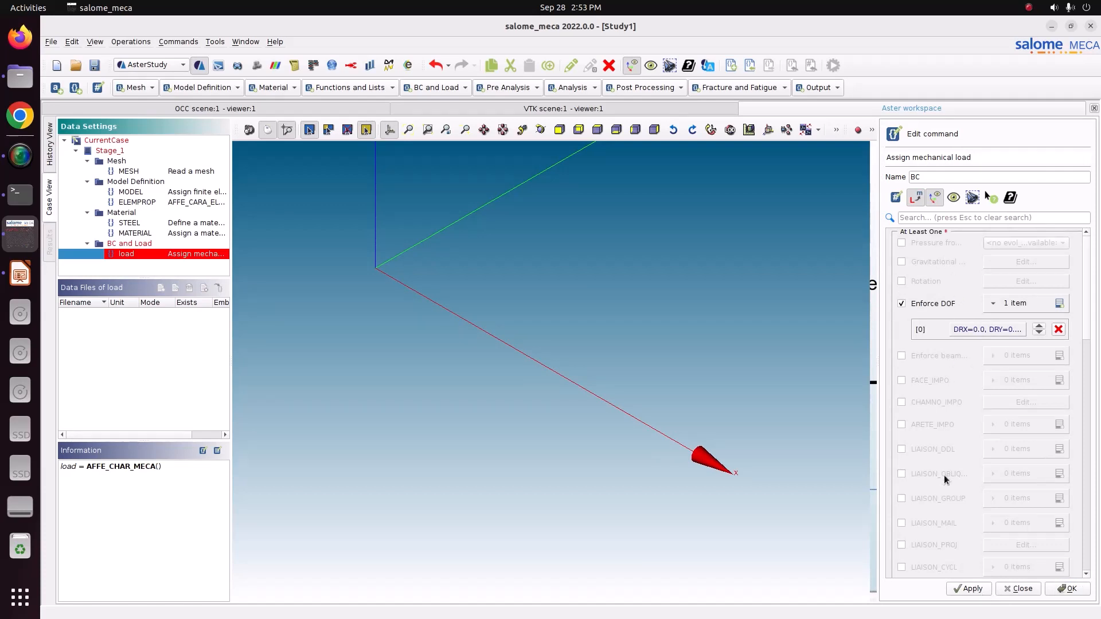
Store the BC command, review its generated definition, and finish editing it.
scroll(944, 484, "down", 3)
scroll(945, 486, "down", 3)
left_click(967, 589)
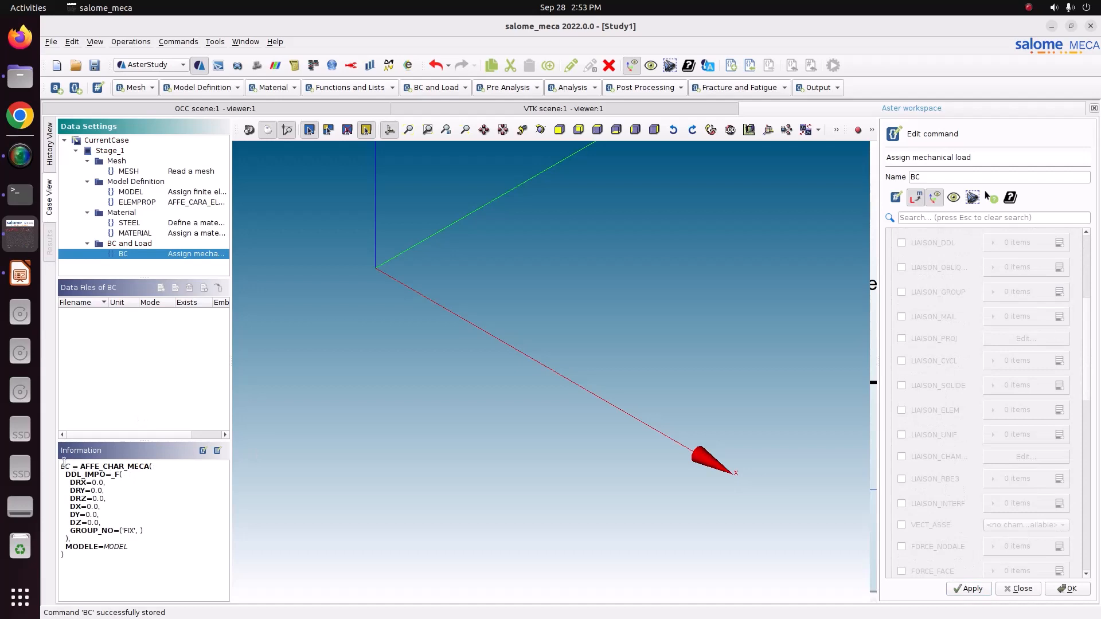
left_click_drag(61, 466, 138, 553)
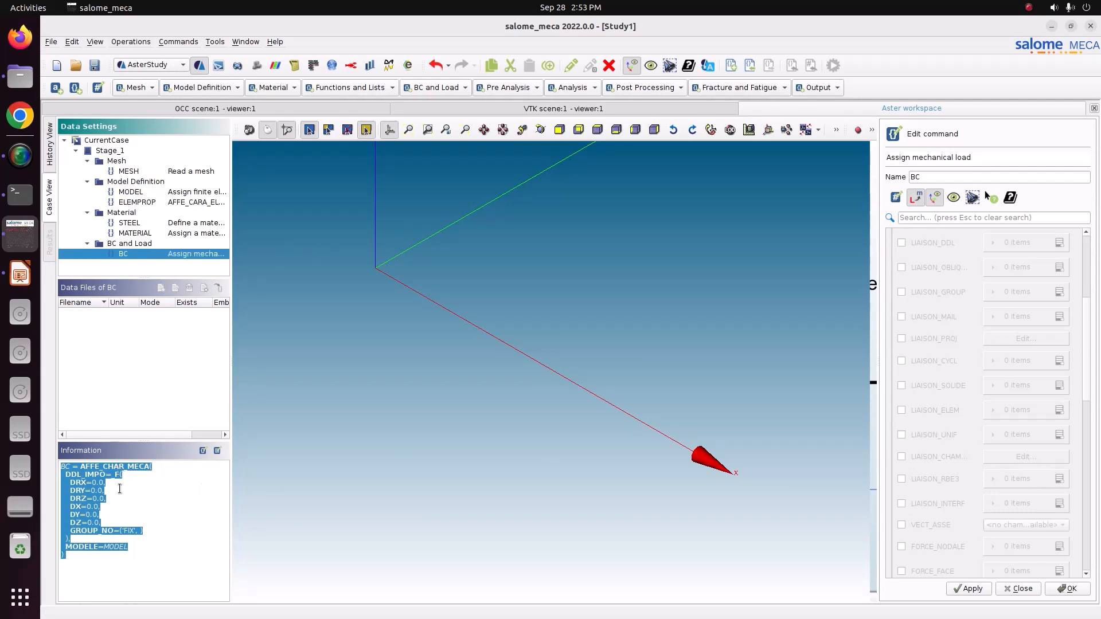
left_click(132, 543)
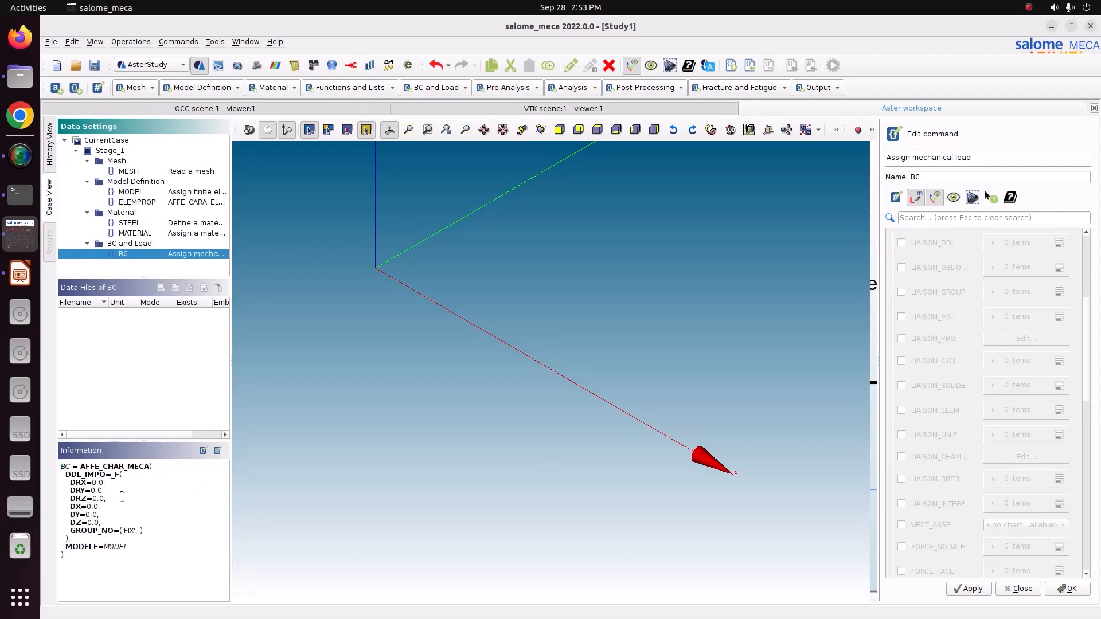
left_click(973, 589)
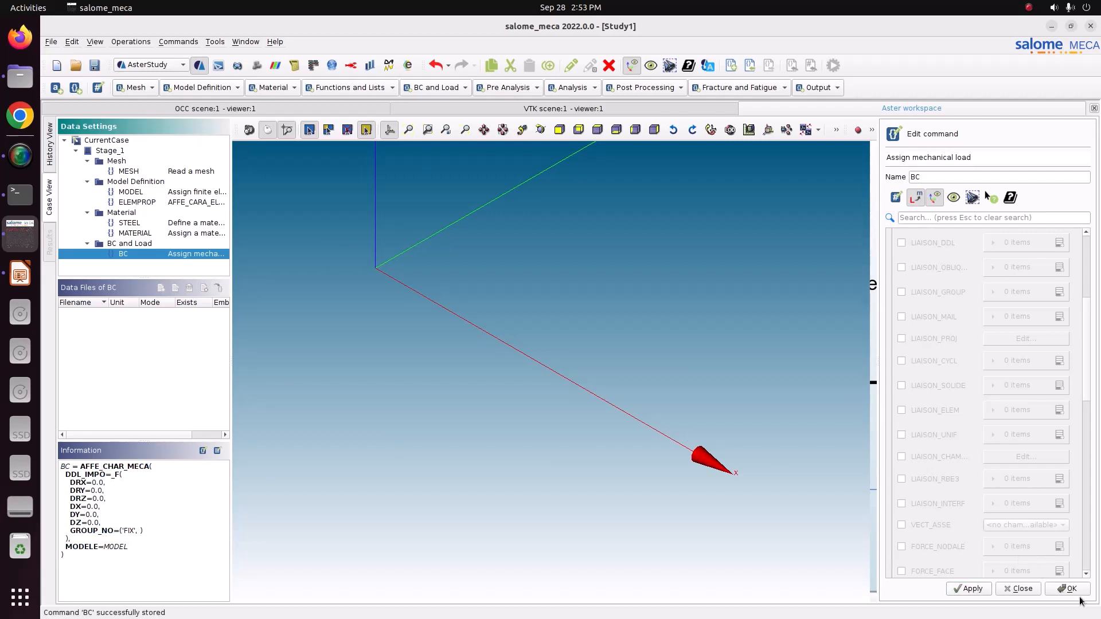
left_click(1085, 594)
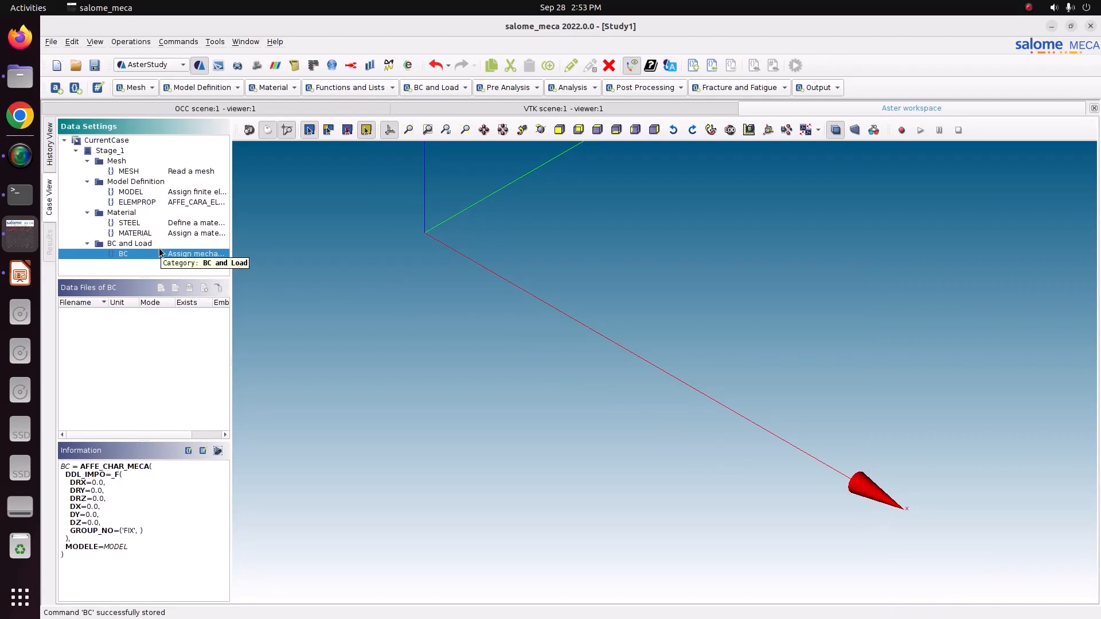
Add an ASSEMBLAGE pre-analysis command, enable MATR_ASSE, and open a first matrix item for editing.
left_click(511, 90)
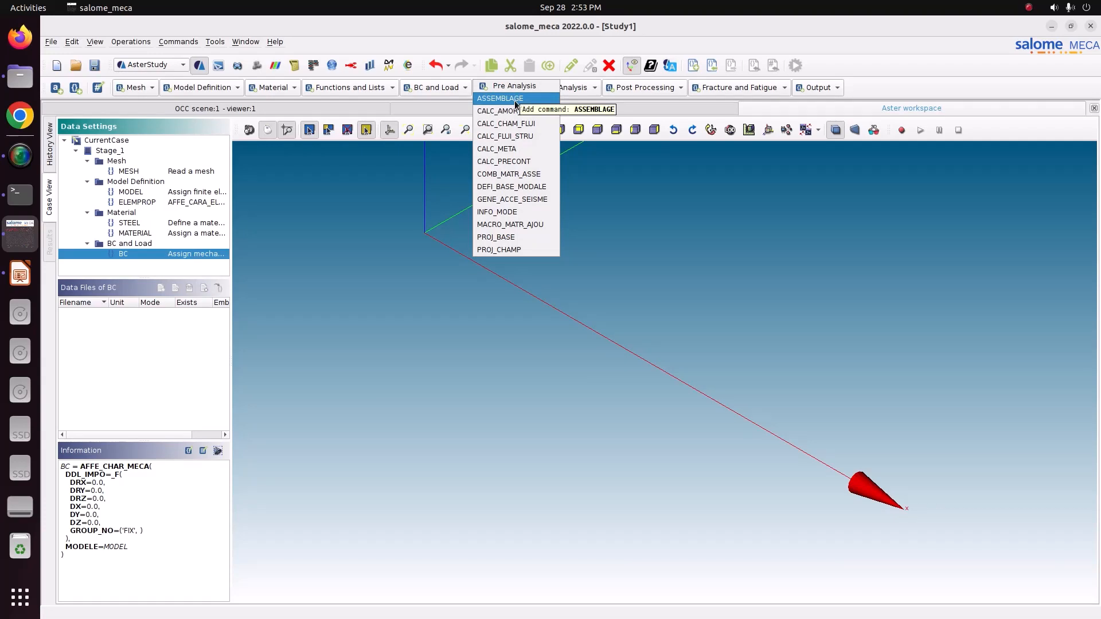
left_click(506, 102)
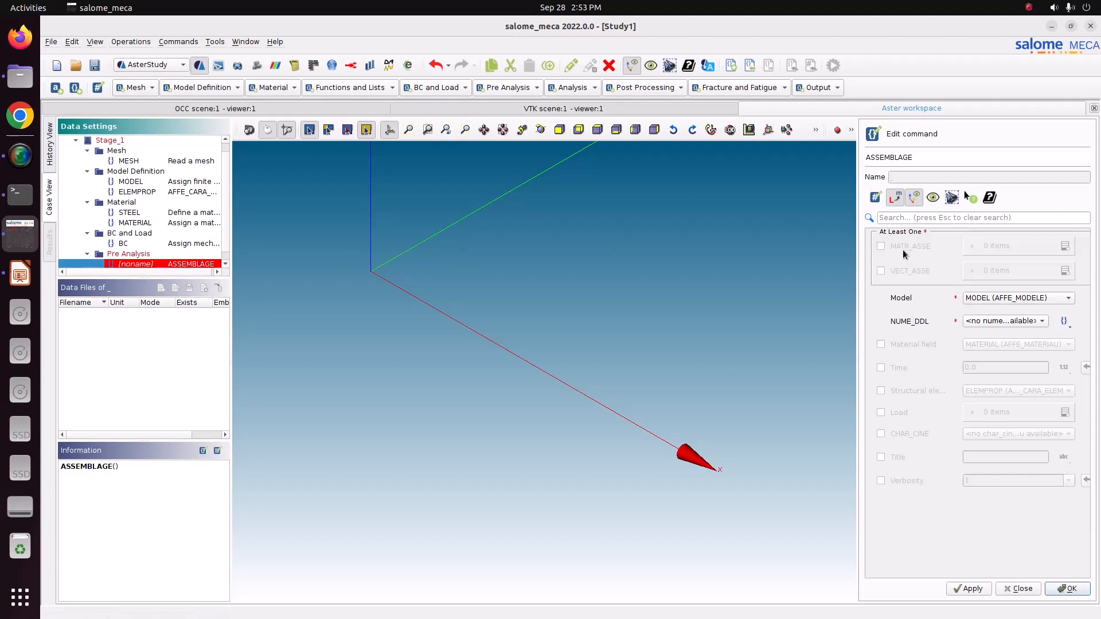
left_click(880, 246)
left_click(1063, 246)
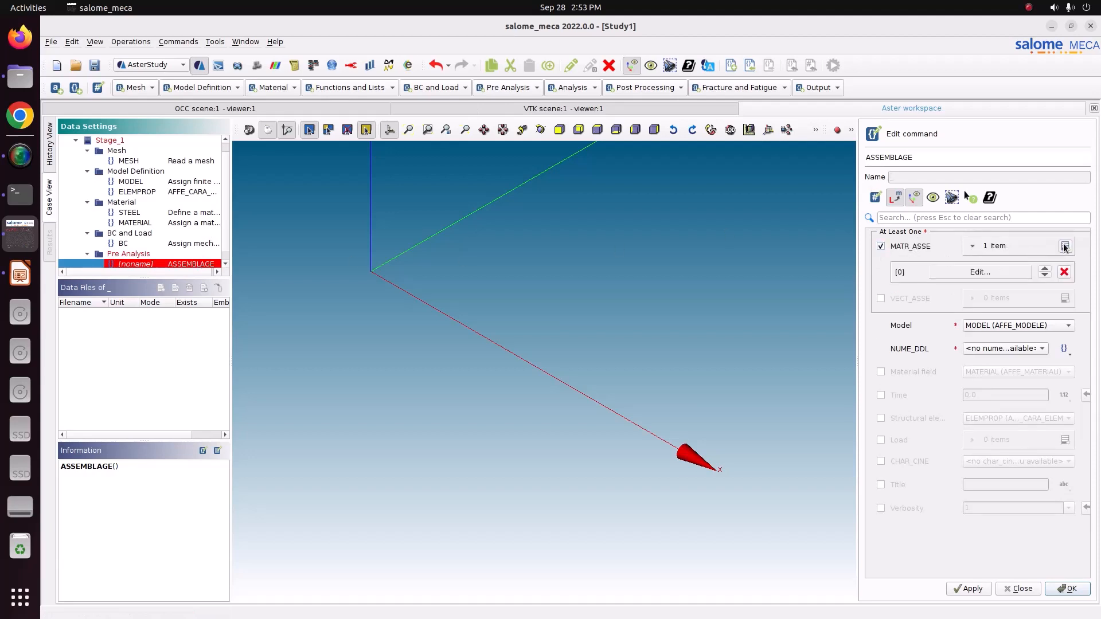
left_click(987, 279)
Define the first matrix item as MASS with the MASS_MECA option and accept it.
left_click(1078, 242)
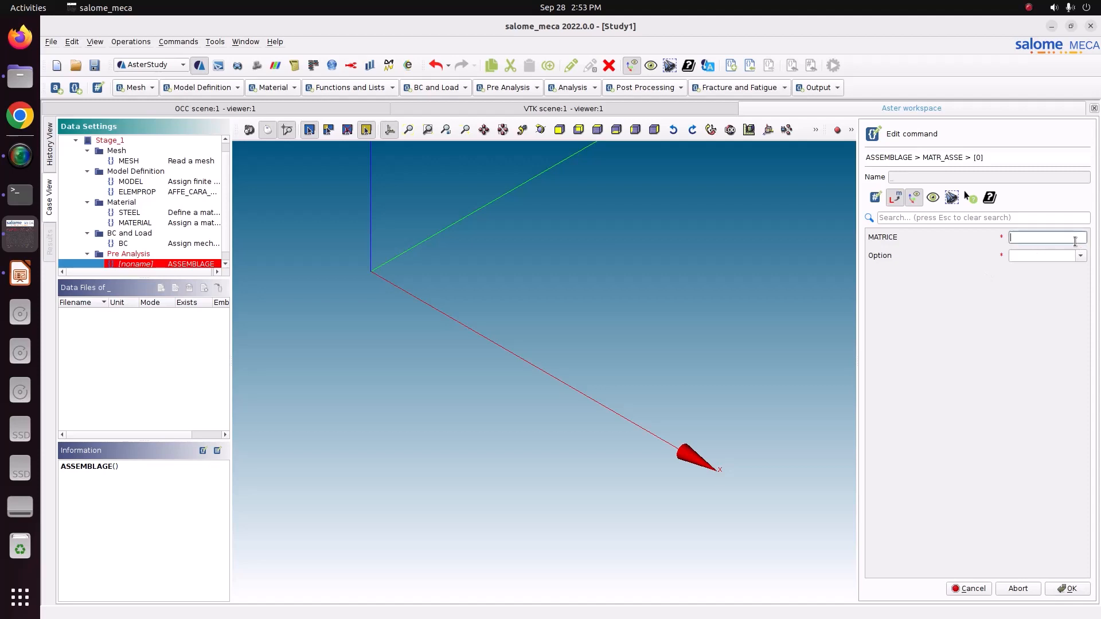
type("MASS")
left_click_drag(1035, 237, 992, 238)
left_click(1080, 255)
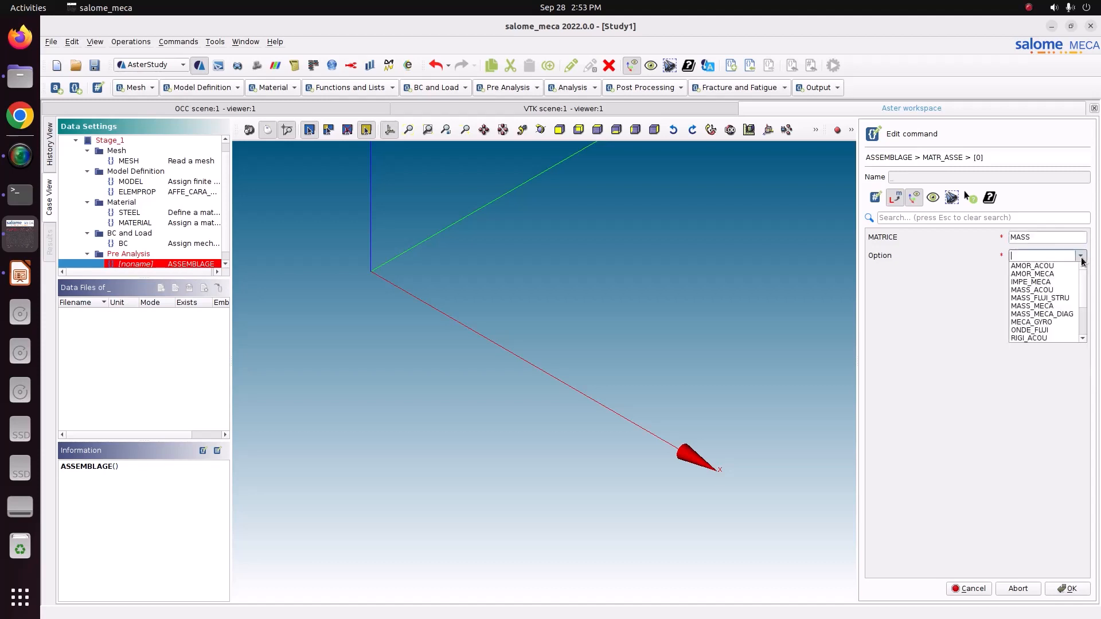
left_click(1061, 306)
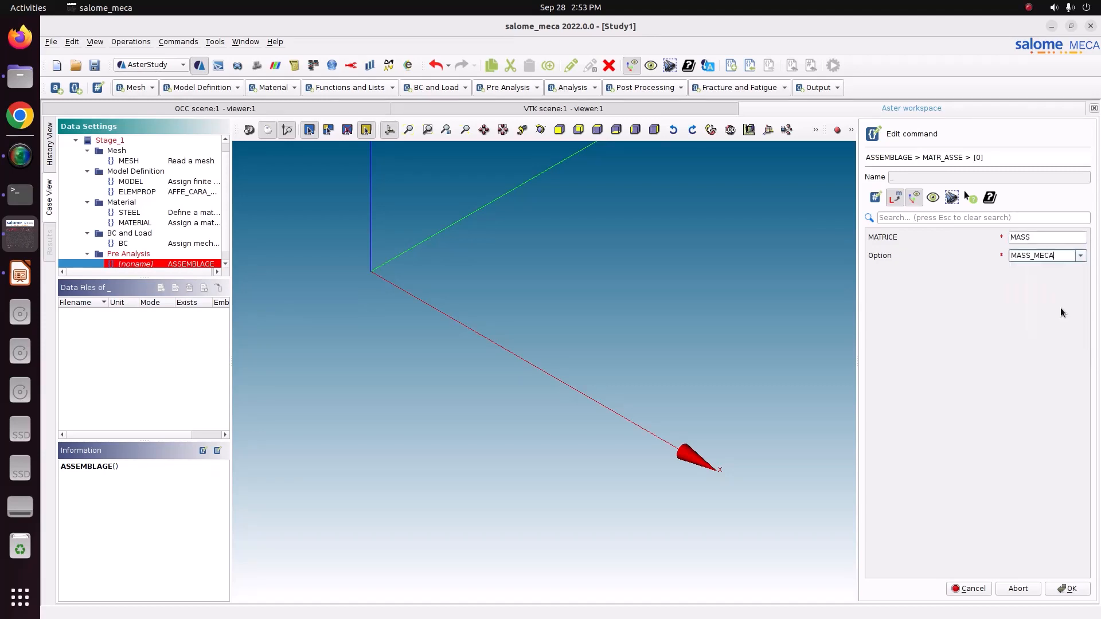
left_click(1064, 587)
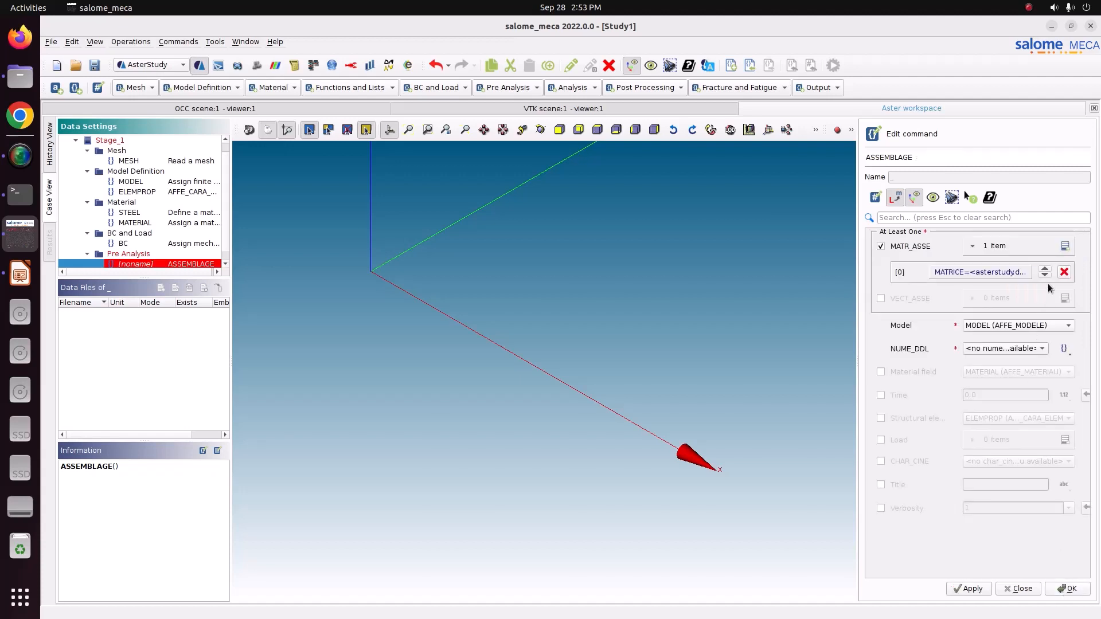
Add a second matrix item named RIGID with the RIGI_MECA option and accept it.
left_click(1065, 246)
left_click(1006, 291)
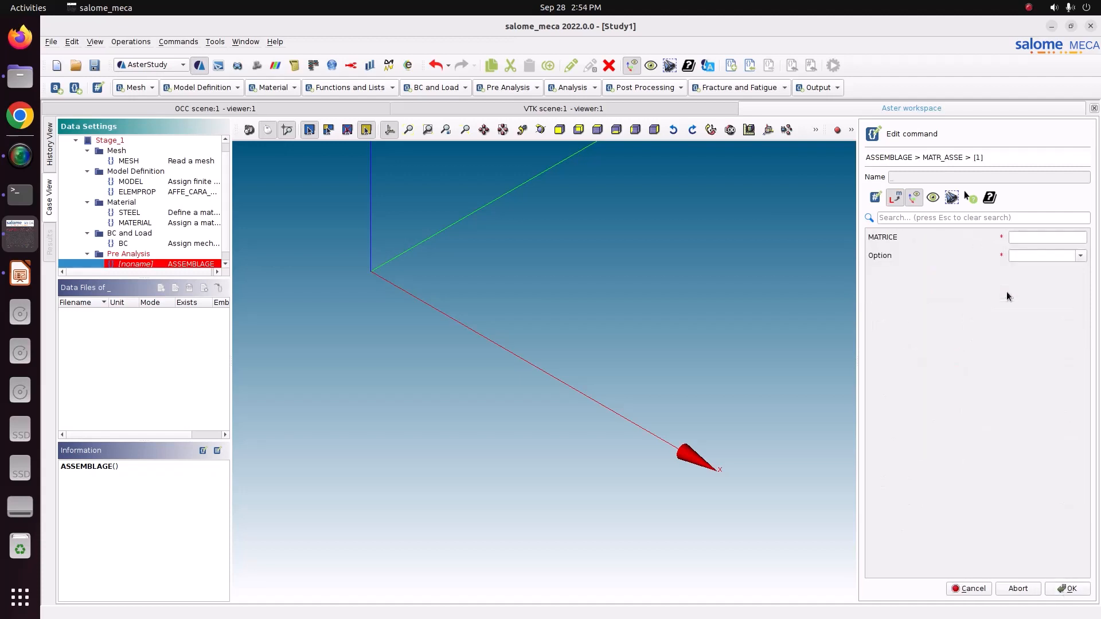
left_click(1058, 238)
type("RIGID")
left_click(1081, 256)
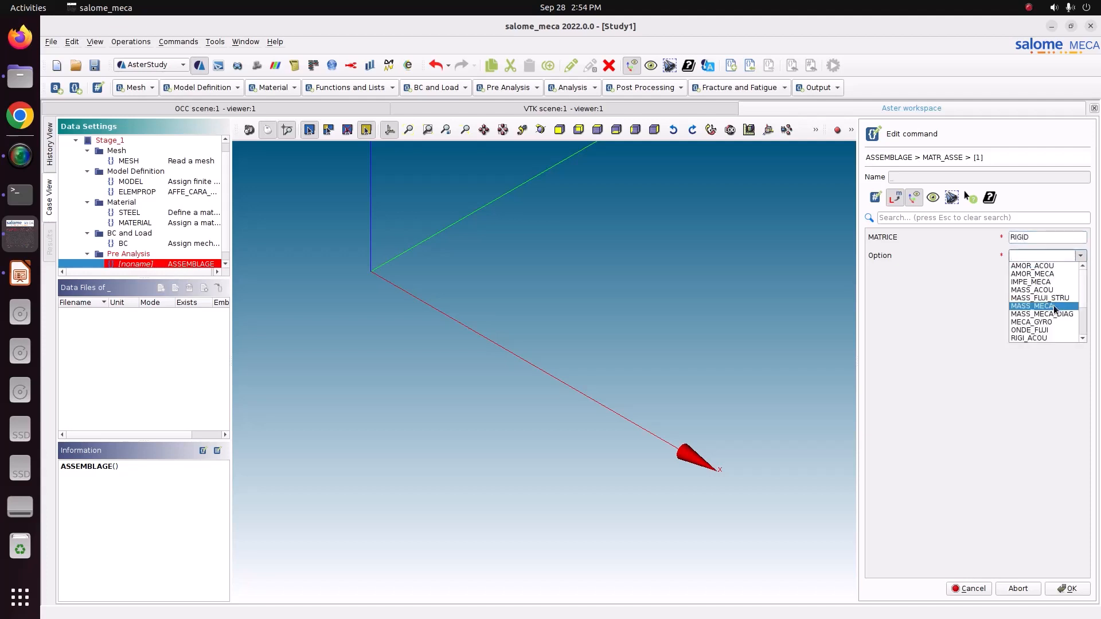
scroll(1049, 324, "down", 1)
scroll(1049, 324, "down", 1)
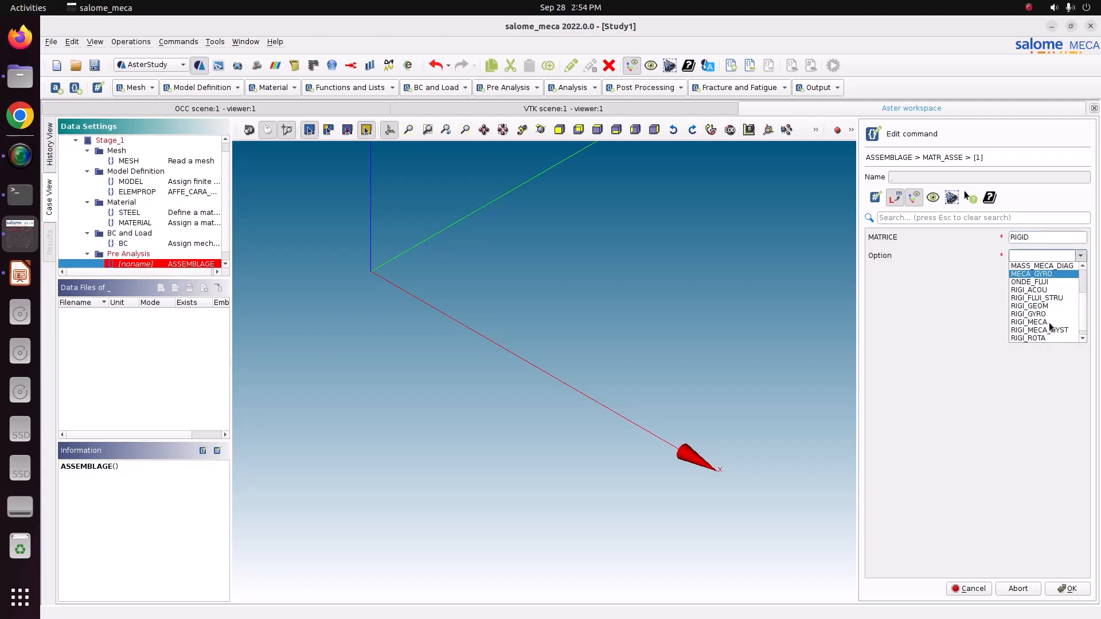
left_click(1036, 322)
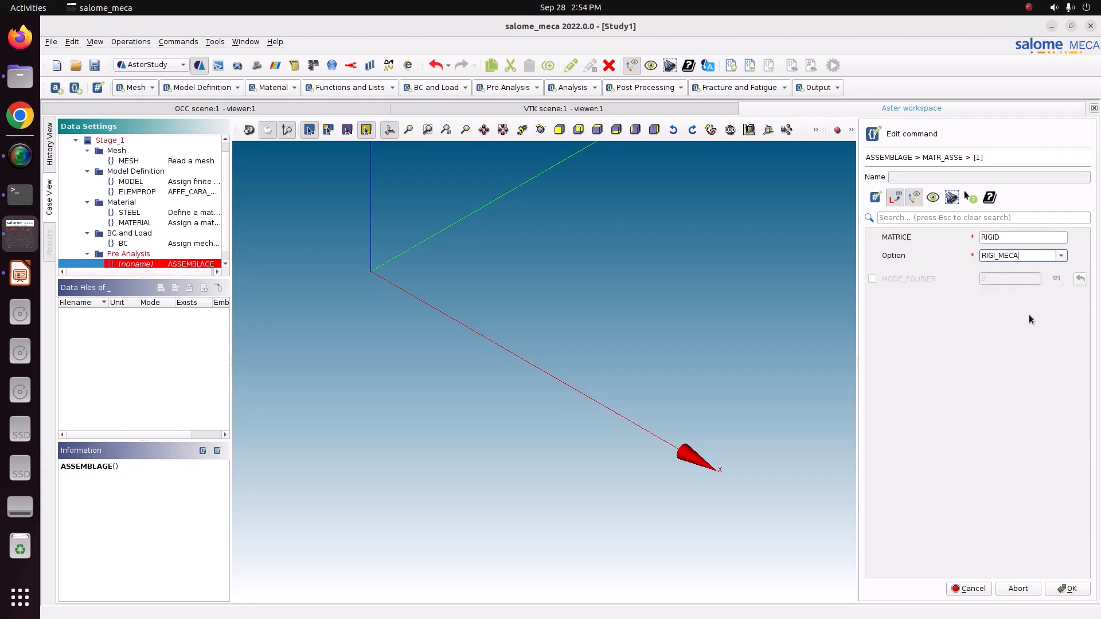
left_click(1064, 586)
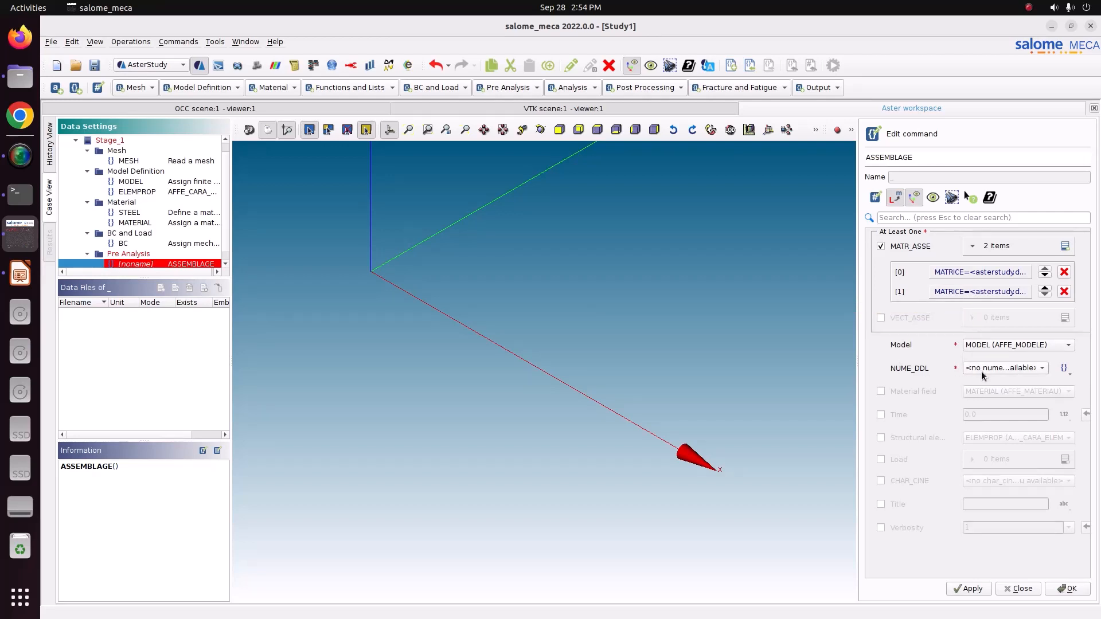
Switch NUME_DDL to a newly created numbering and name it nummdll.
left_click(1063, 368)
left_click(1001, 370)
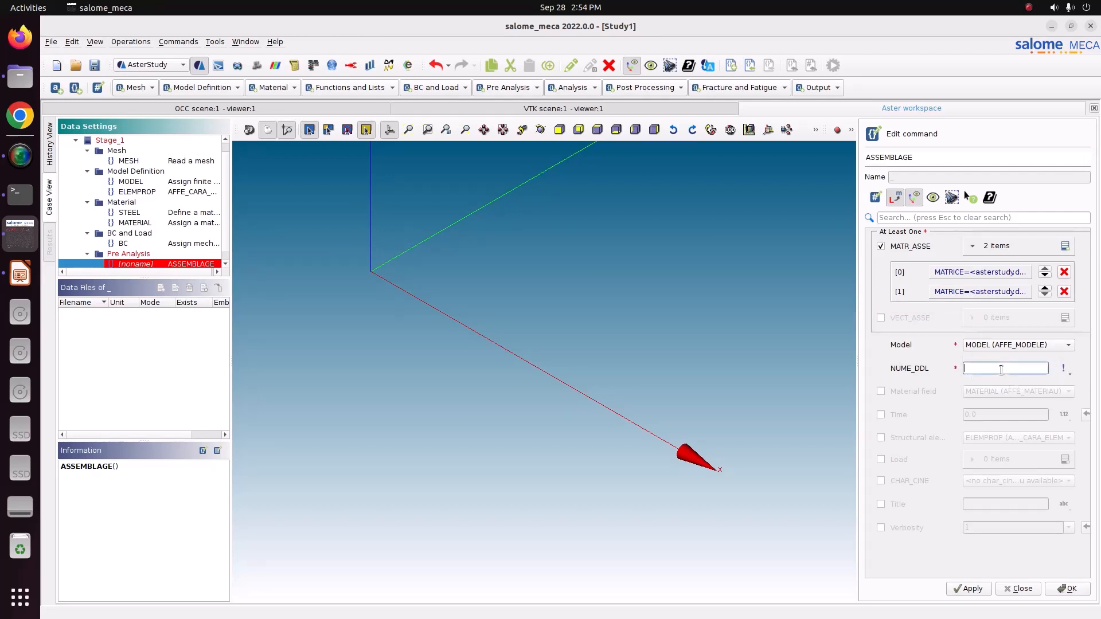
type("nummdll")
left_click_drag(1001, 370, 930, 369)
Include the MATERIAL field, the ELEMPROP structural element properties and the BC load in the assembly.
left_click(881, 393)
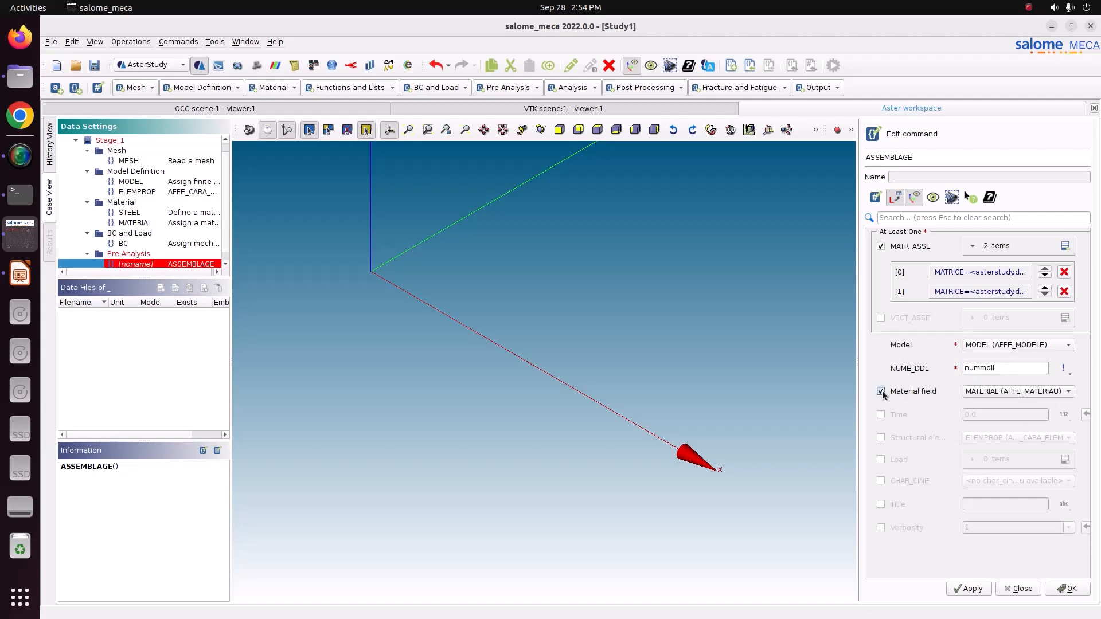
left_click(881, 439)
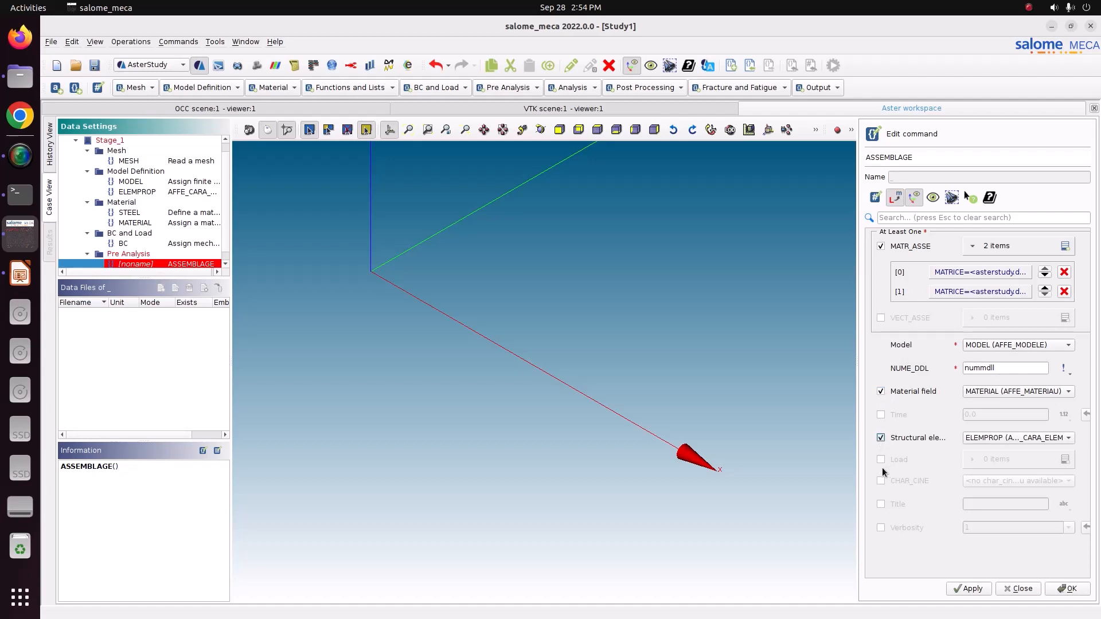
left_click(880, 461)
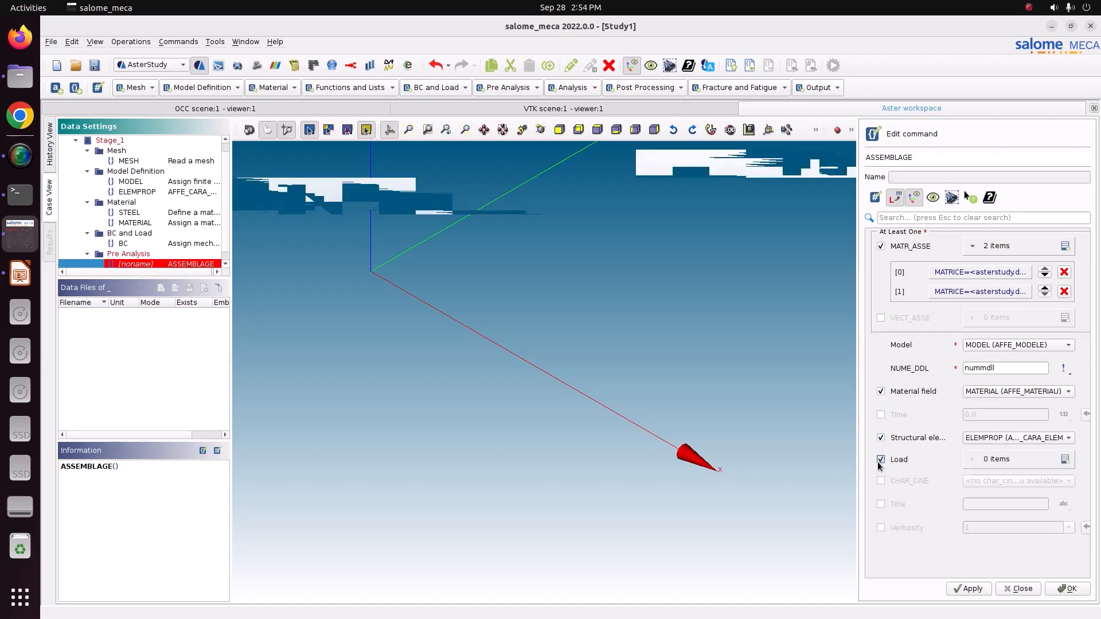
left_click(1065, 459)
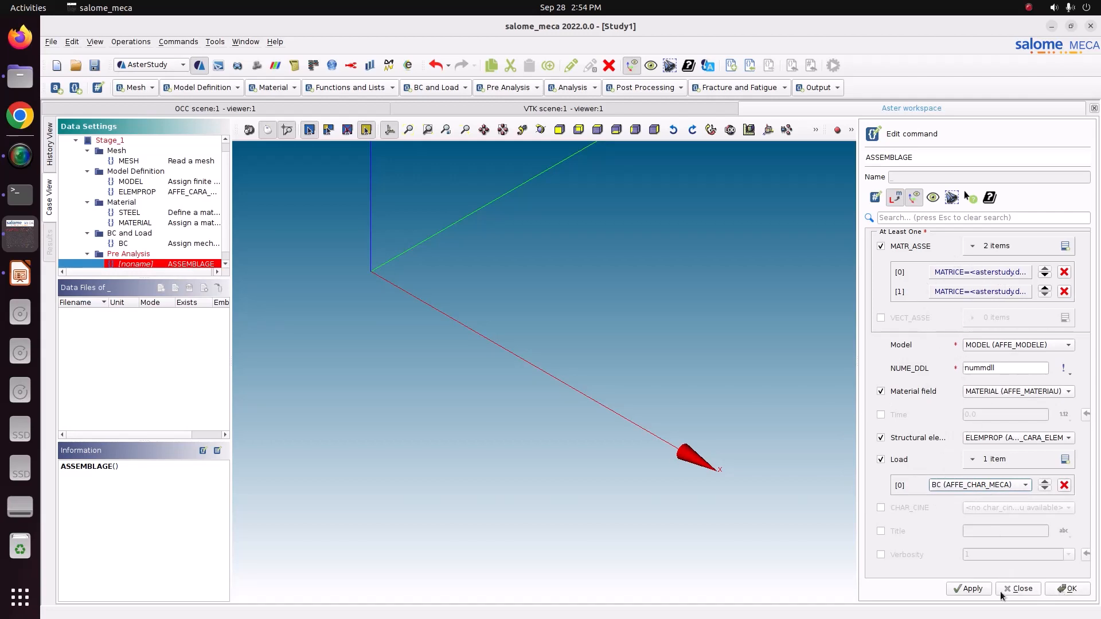
Store the ASSEMBLAGE command, review its generated definition, and finish editing it.
left_click(969, 588)
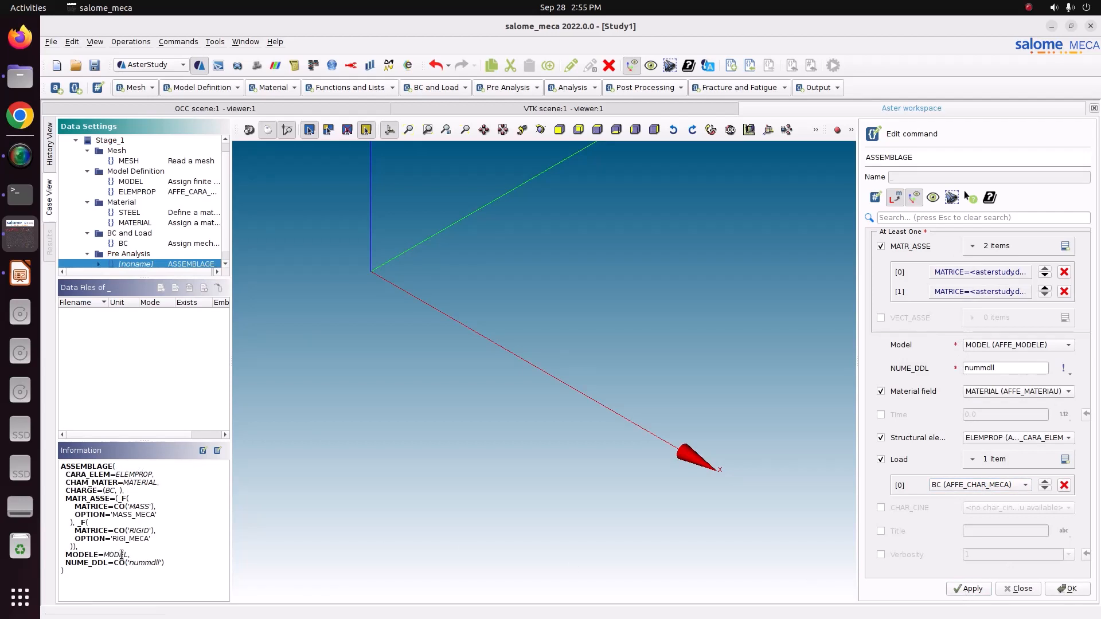
left_click_drag(102, 491, 124, 491)
left_click(965, 589)
left_click(1019, 589)
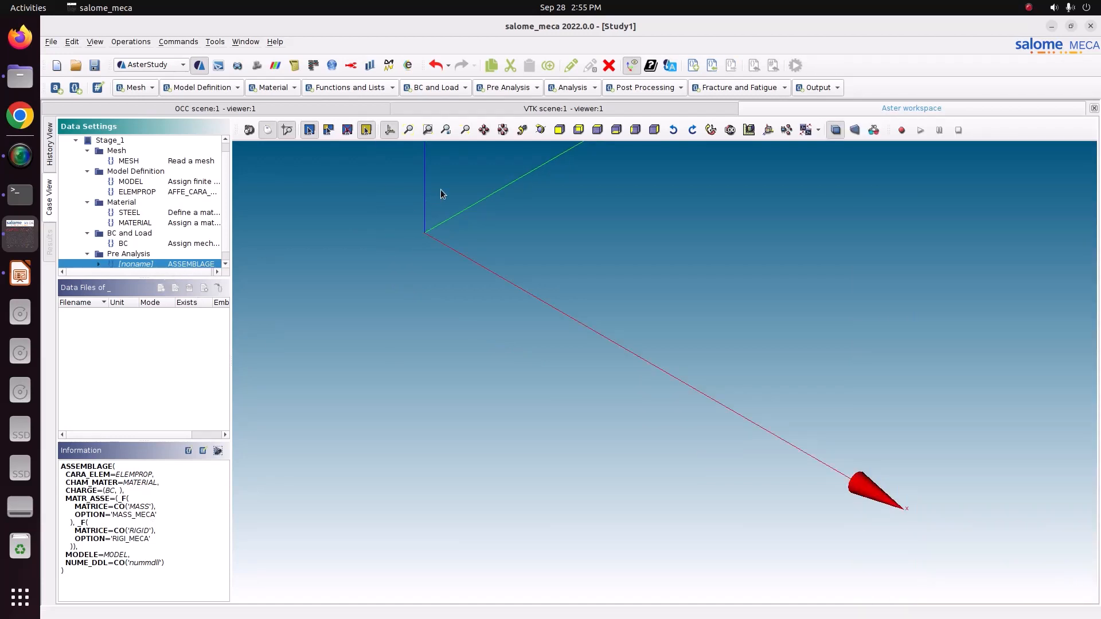
Add a CALC_MODES analysis command and name it MODES.
scroll(203, 248, "down", 1)
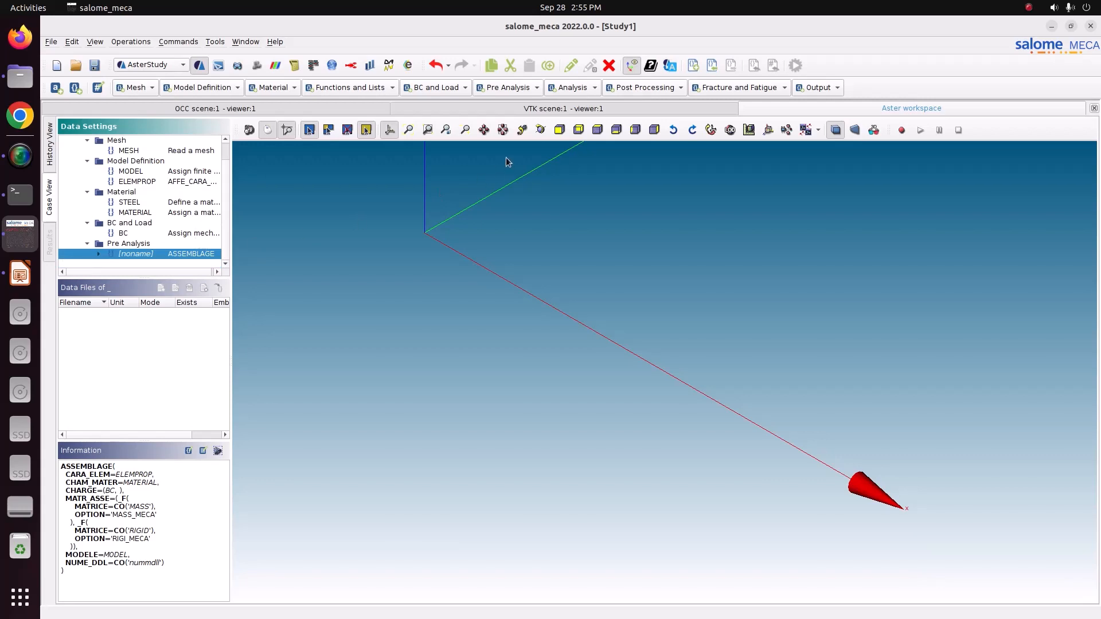
left_click(574, 89)
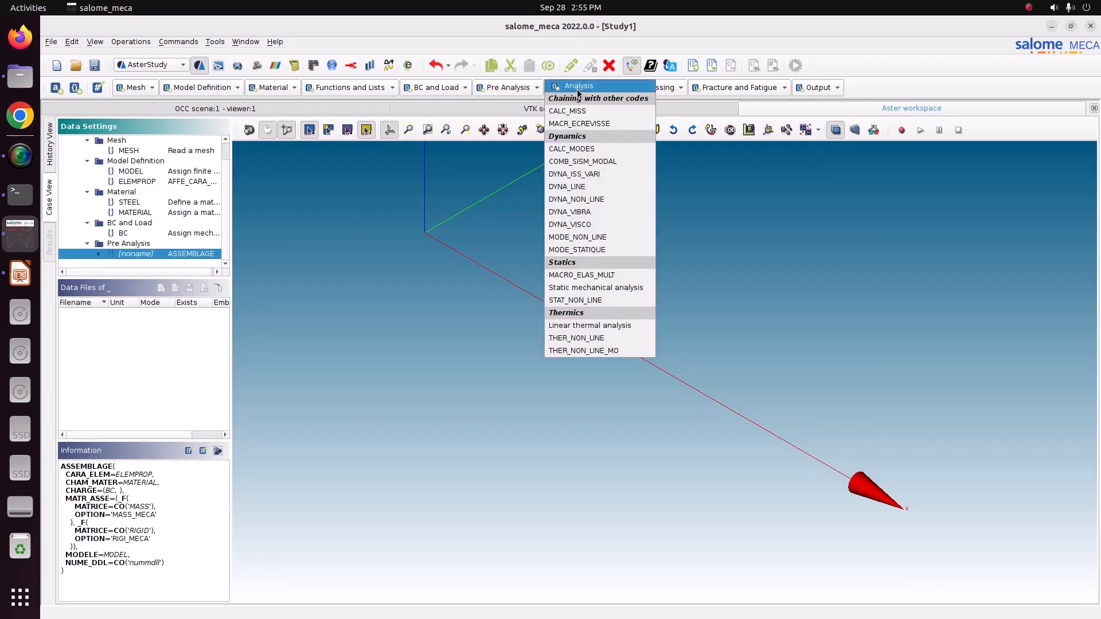
left_click(590, 151)
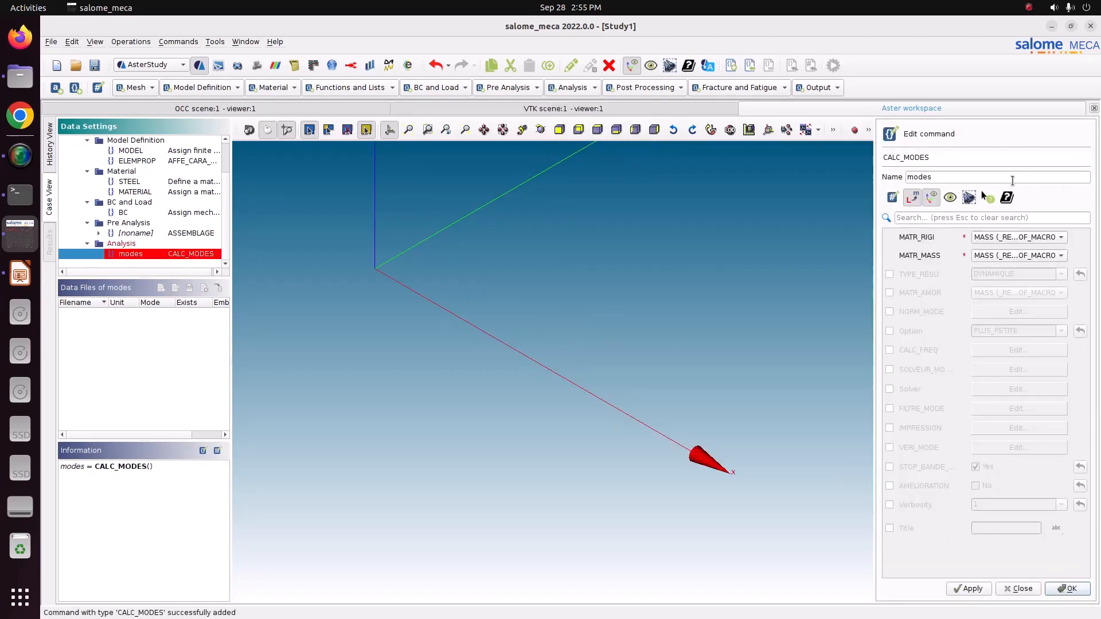
key("ctrl+a")
type("MODES")
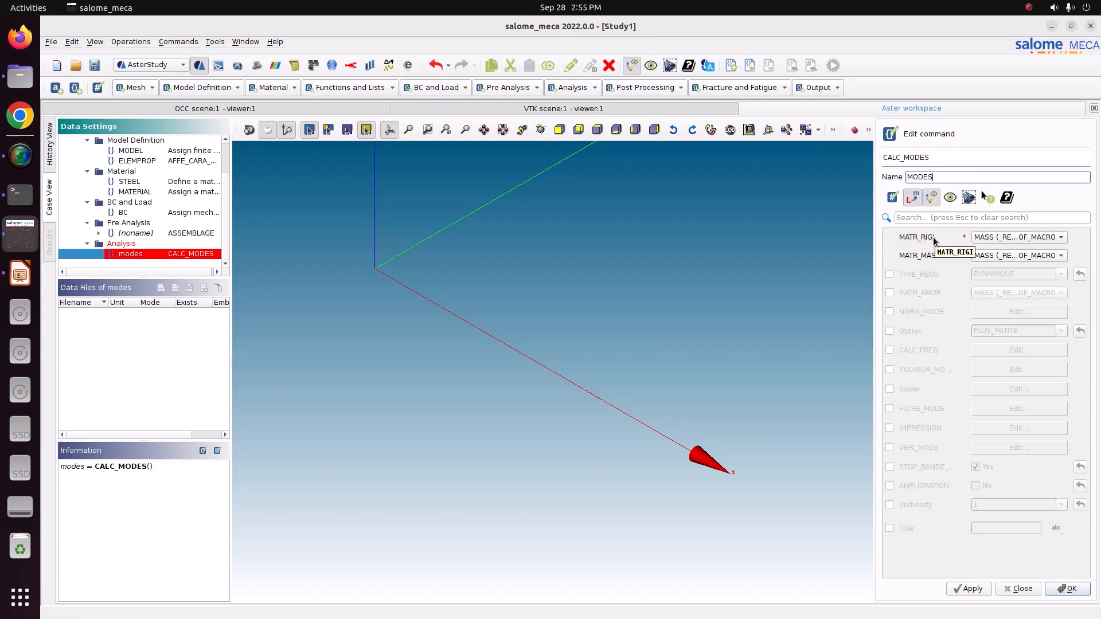
Assign RIGID as the stiffness matrix MATR_RIGI and keep MASS as the mass matrix MATR_MASS.
left_click(1004, 237)
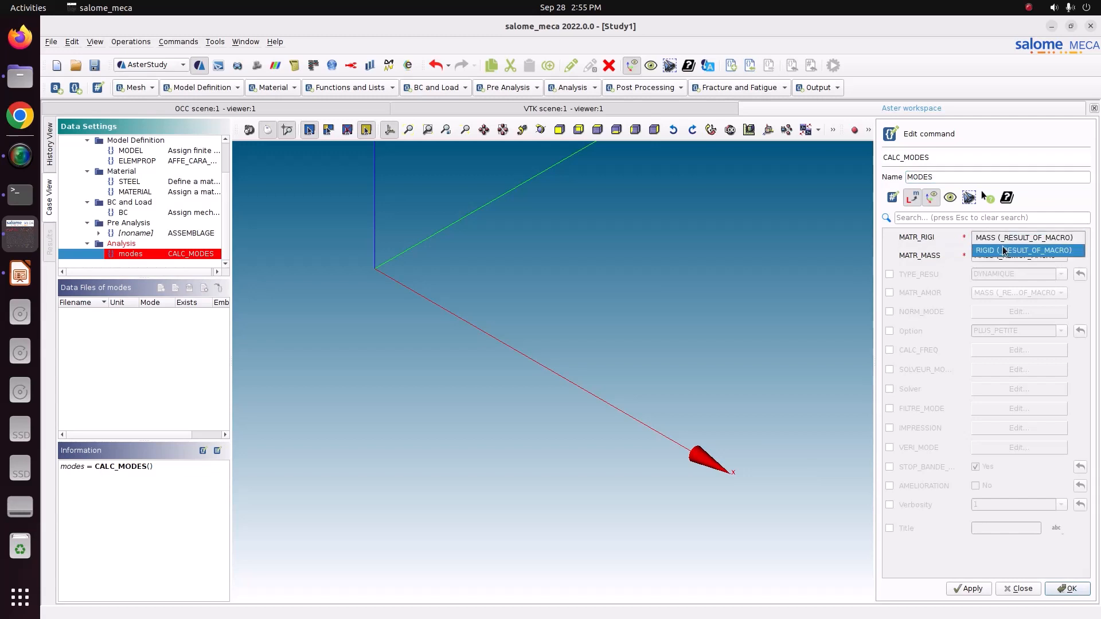
left_click(1005, 251)
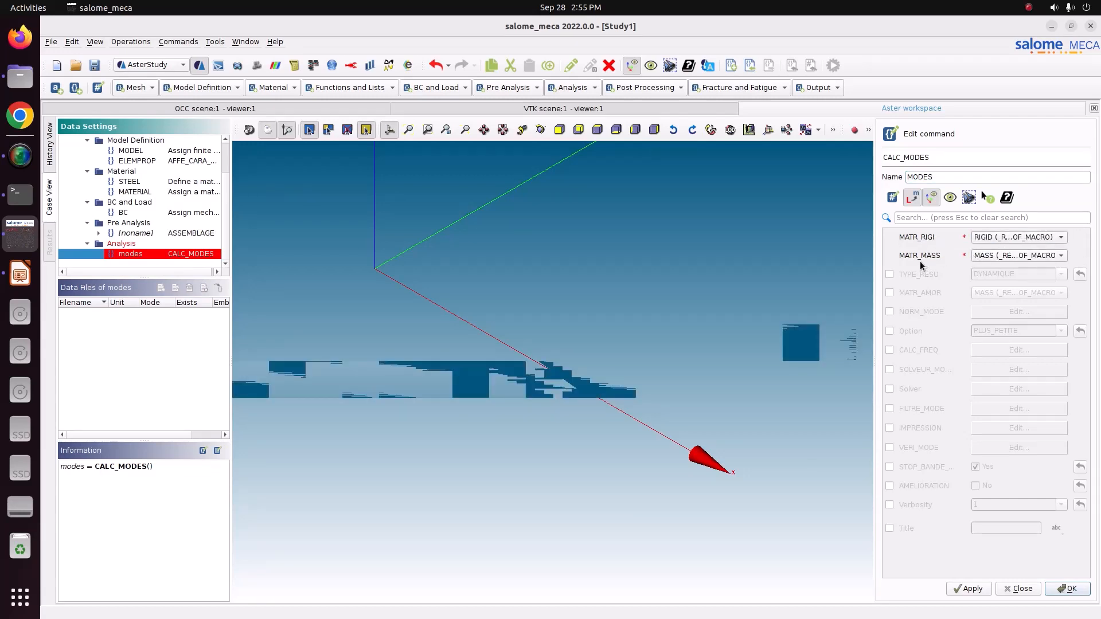
left_click(998, 257)
left_click(1021, 256)
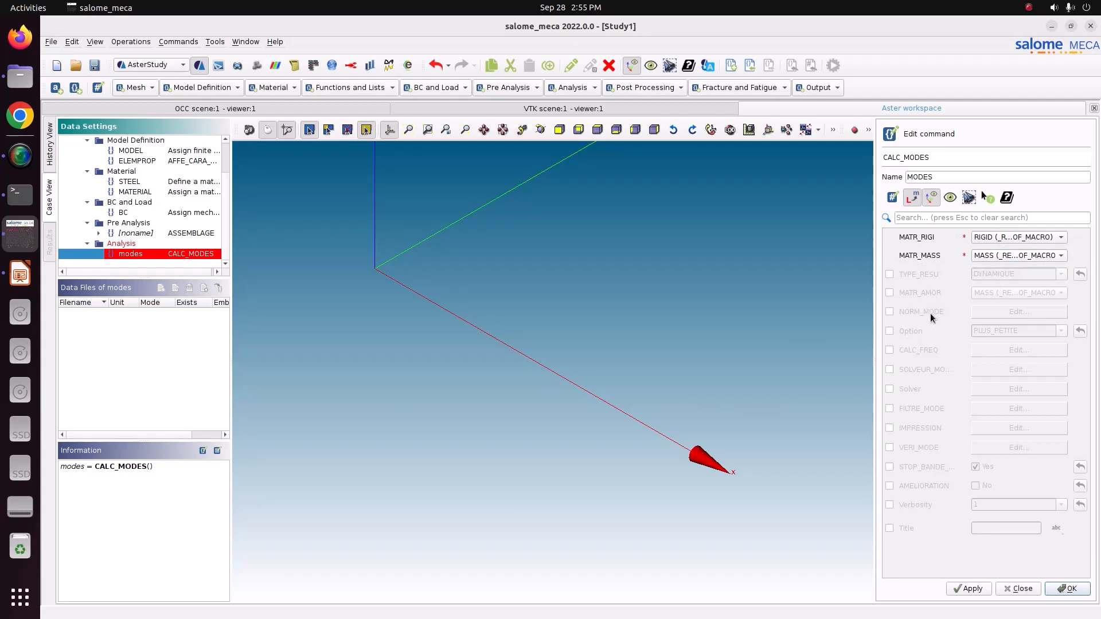
Enable the PLUS_PETITE option and CALC_FREQ with NMAX_FREQ set to 15, and store the MODES command.
left_click(889, 332)
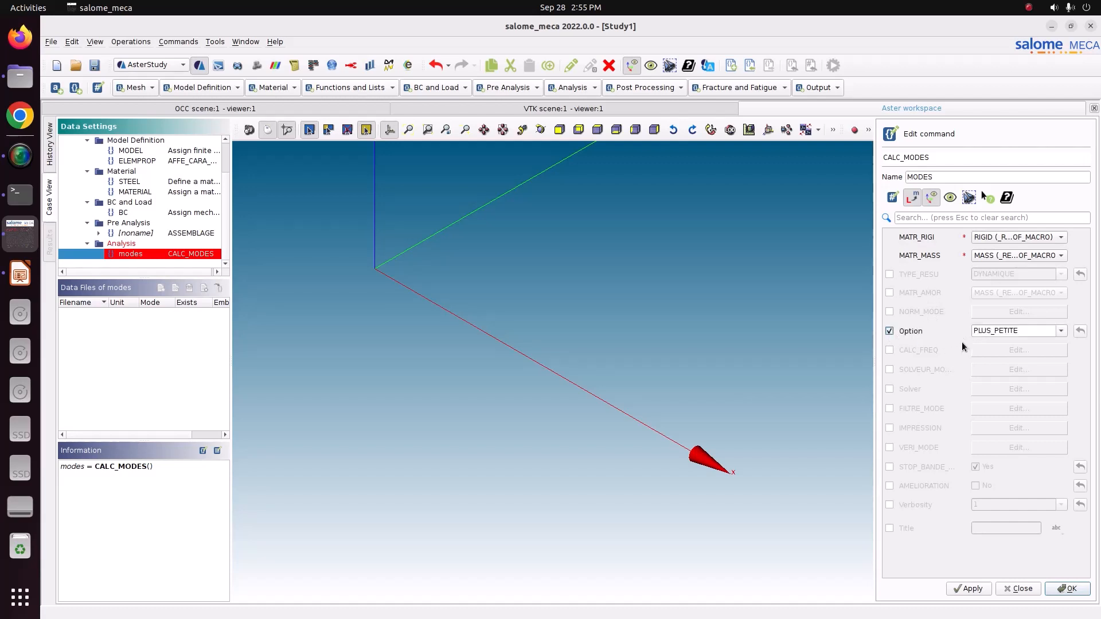
left_click(890, 350)
left_click(994, 349)
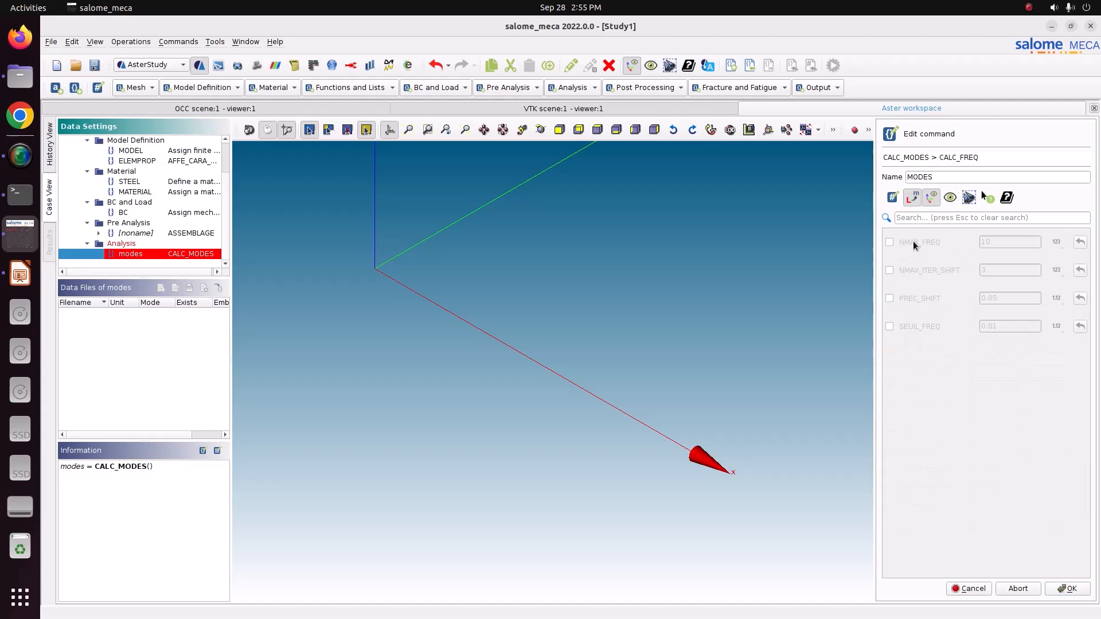
left_click(912, 241)
double_click(994, 241)
type("15")
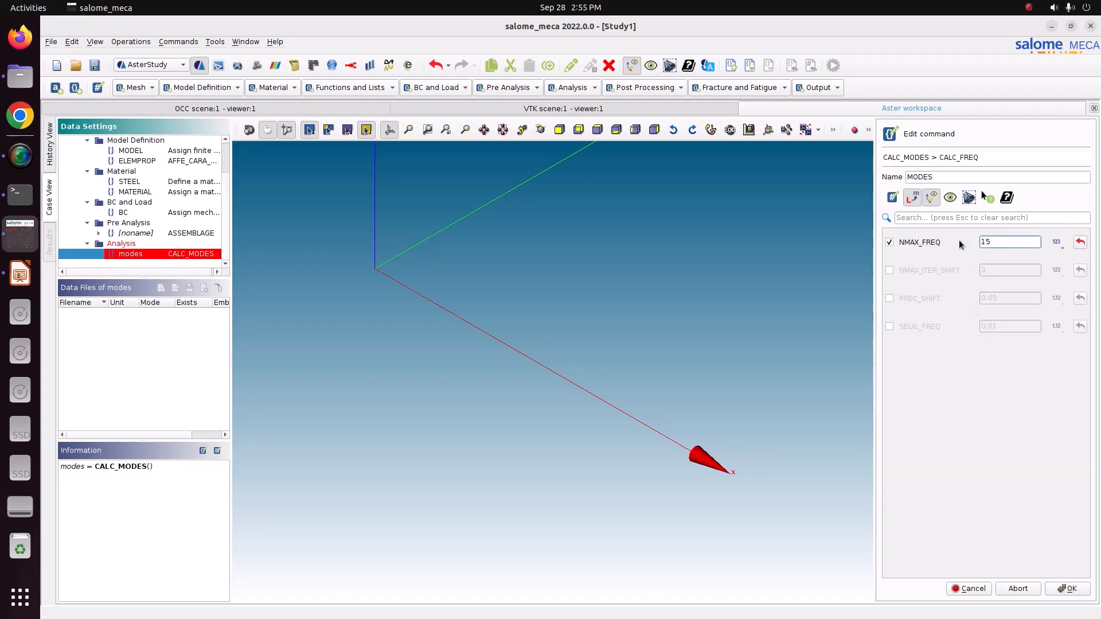
left_click(1068, 589)
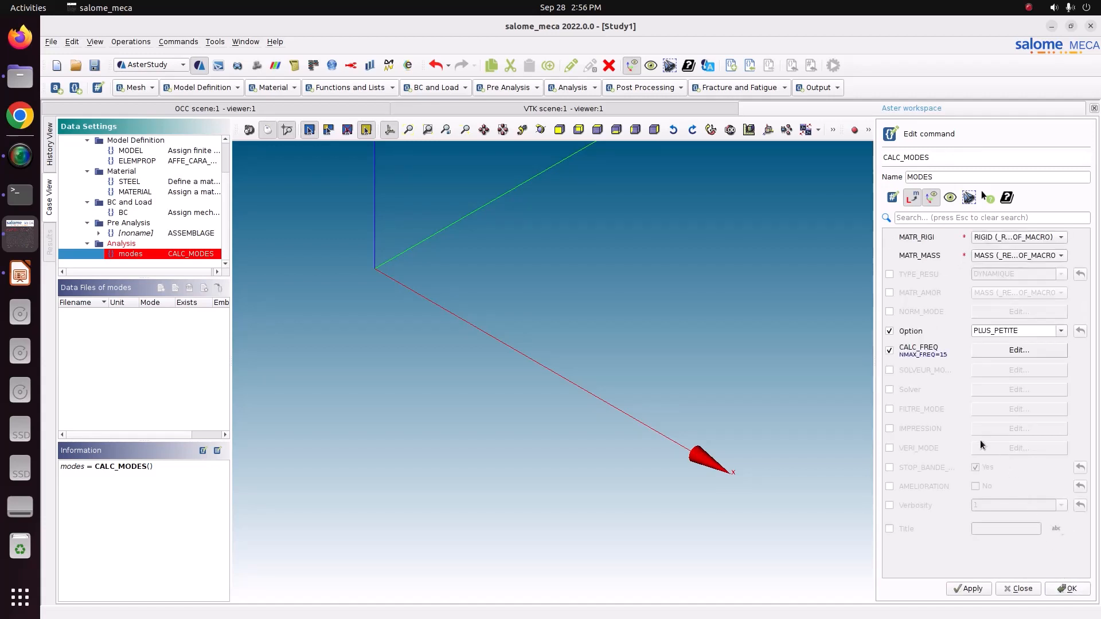
left_click(982, 589)
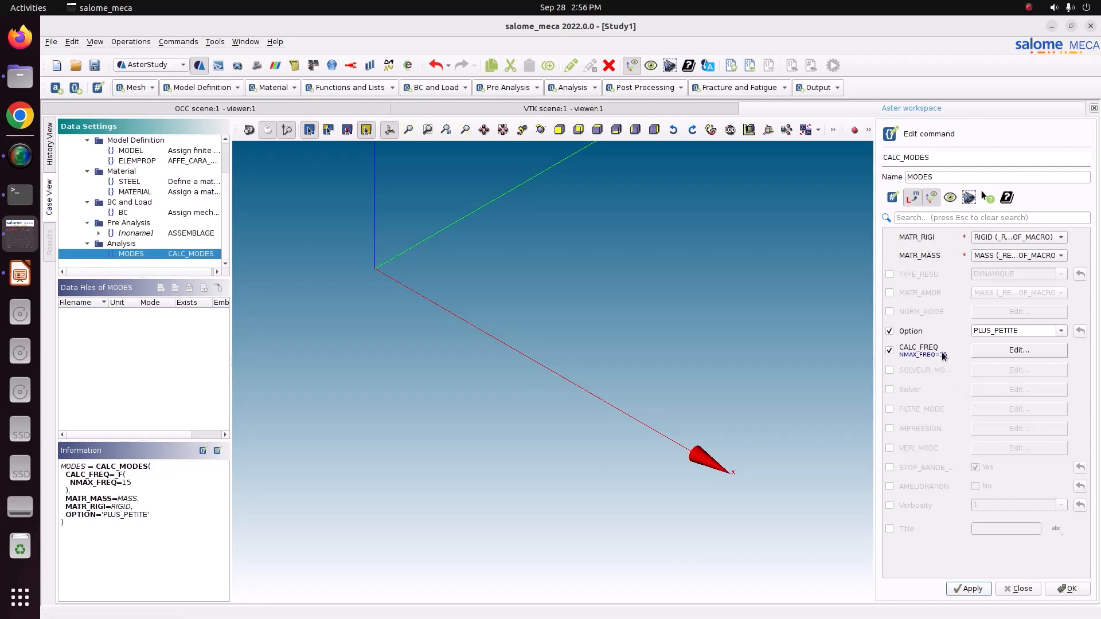
left_click(1058, 591)
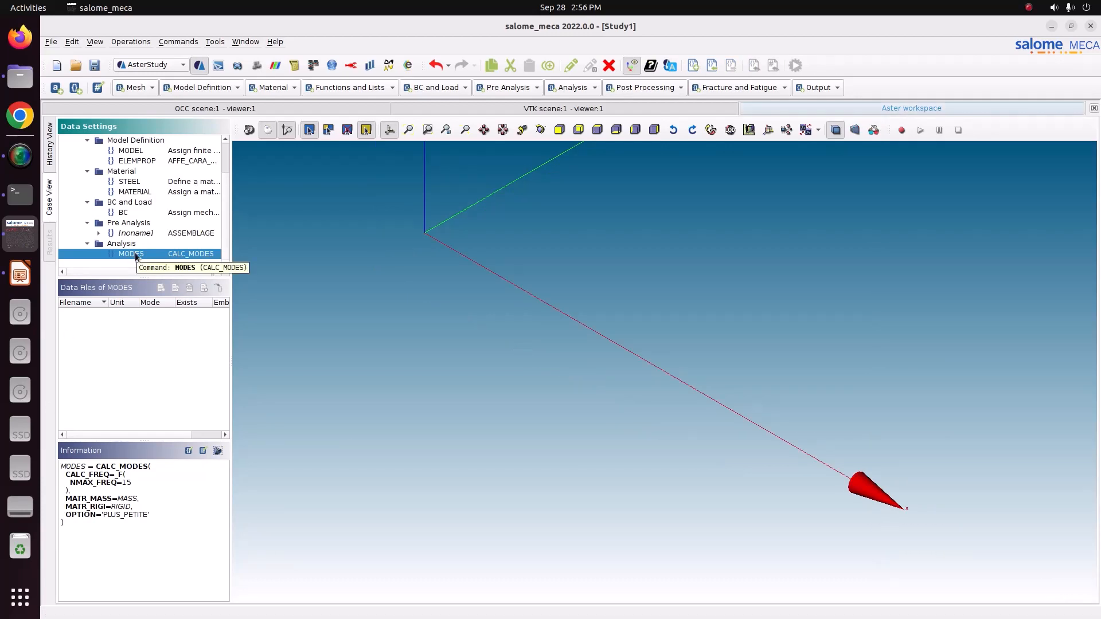
Add a Set output results command and browse for its result file location to Pictures/CODE_ASTER/13_modal_analysis_Beam.
left_click(831, 87)
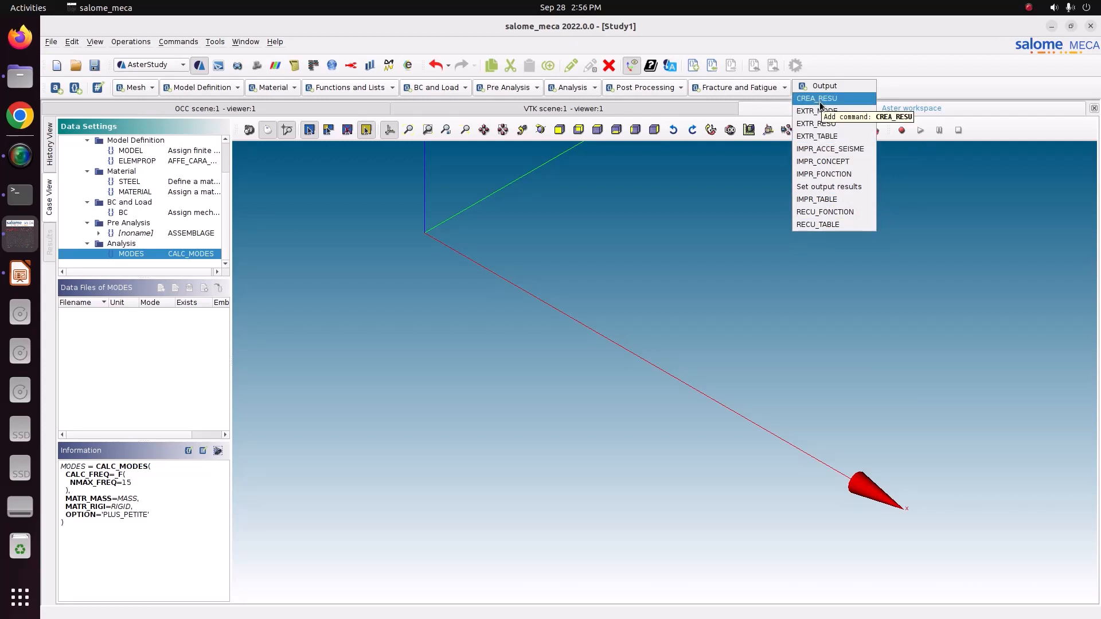
left_click(817, 188)
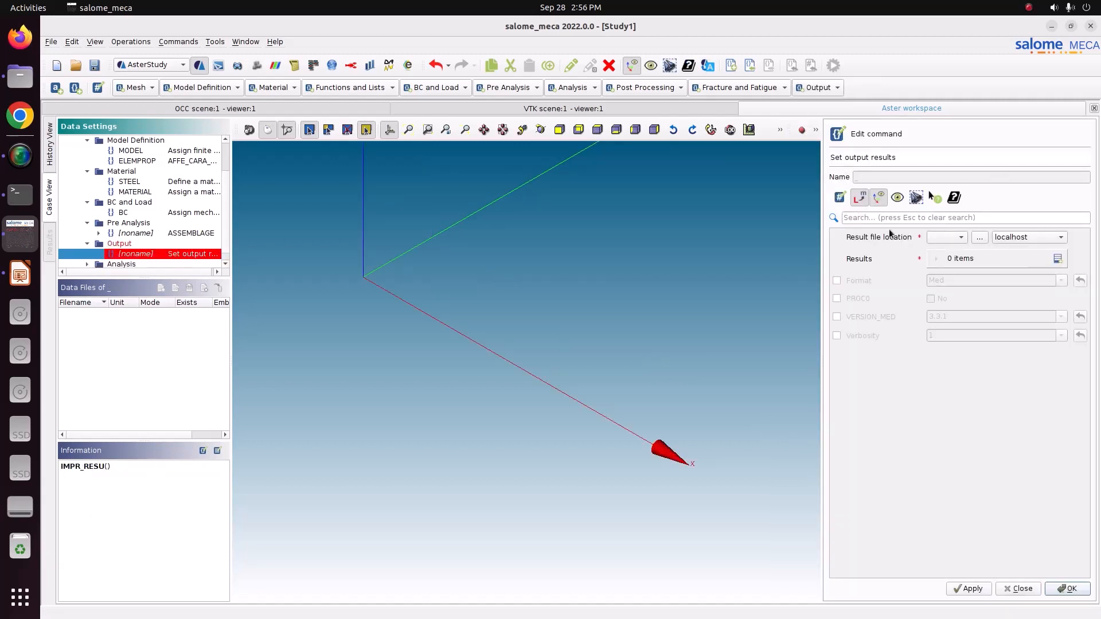
left_click(980, 239)
double_click(486, 251)
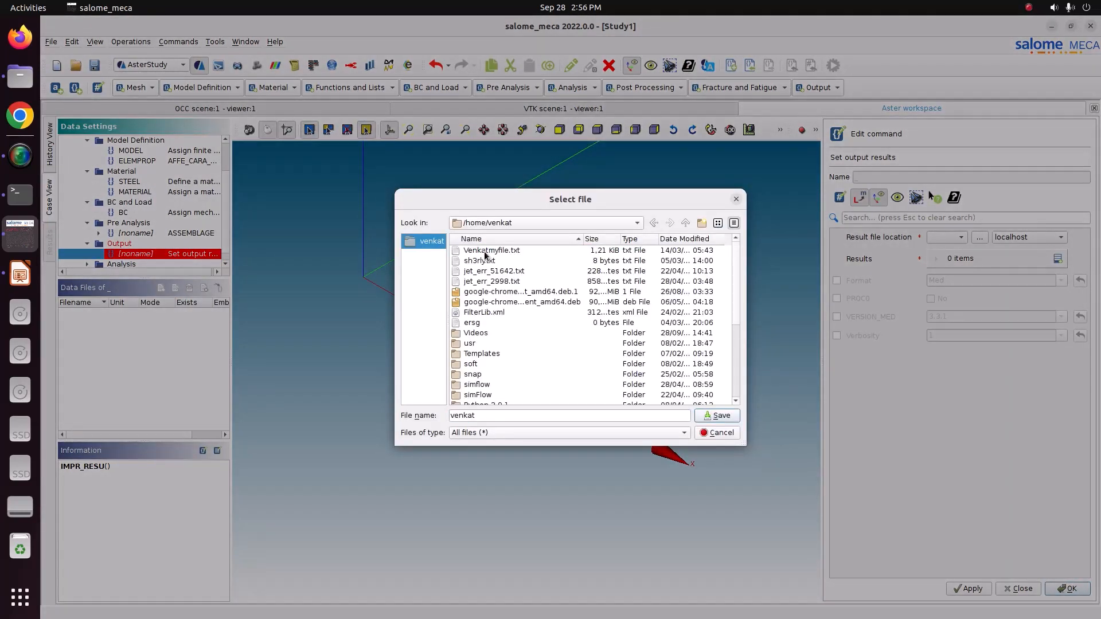
scroll(491, 369, "down", 1)
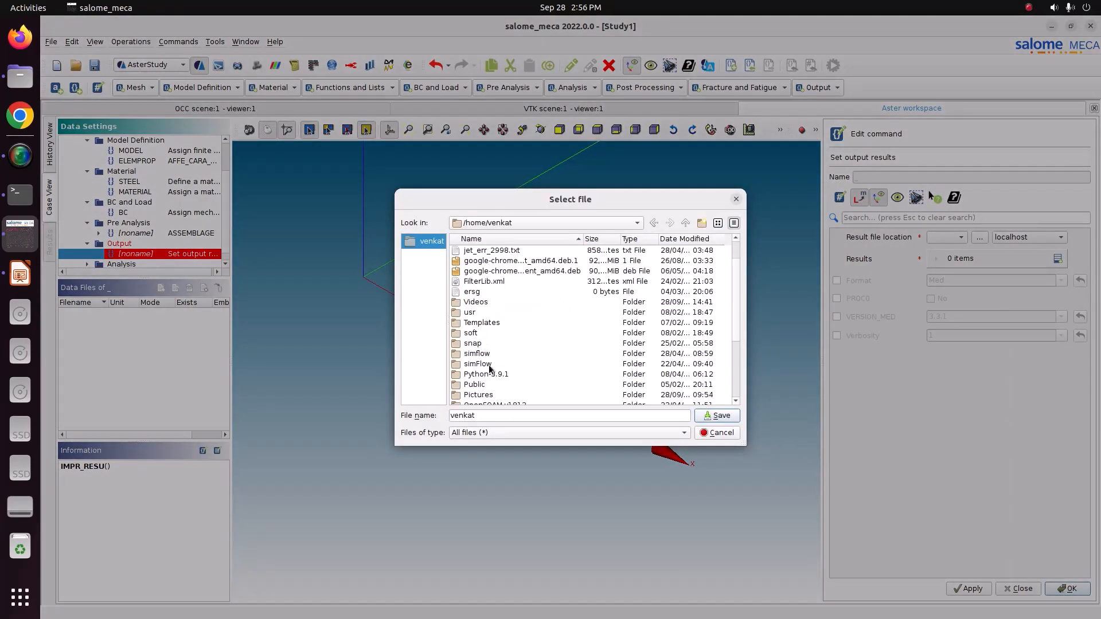
double_click(489, 396)
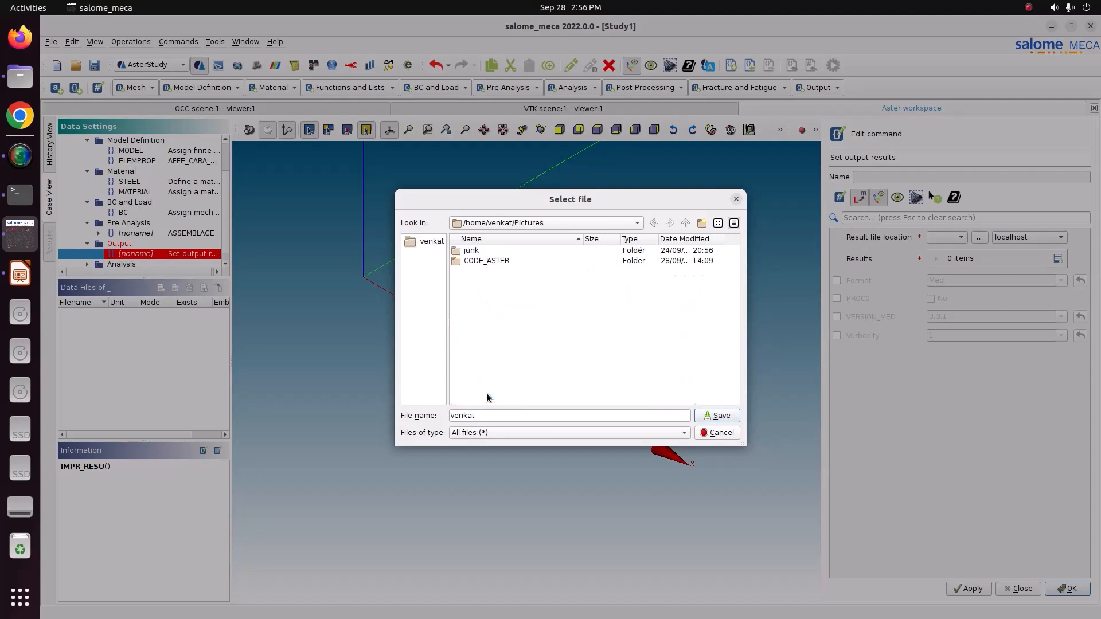
double_click(483, 262)
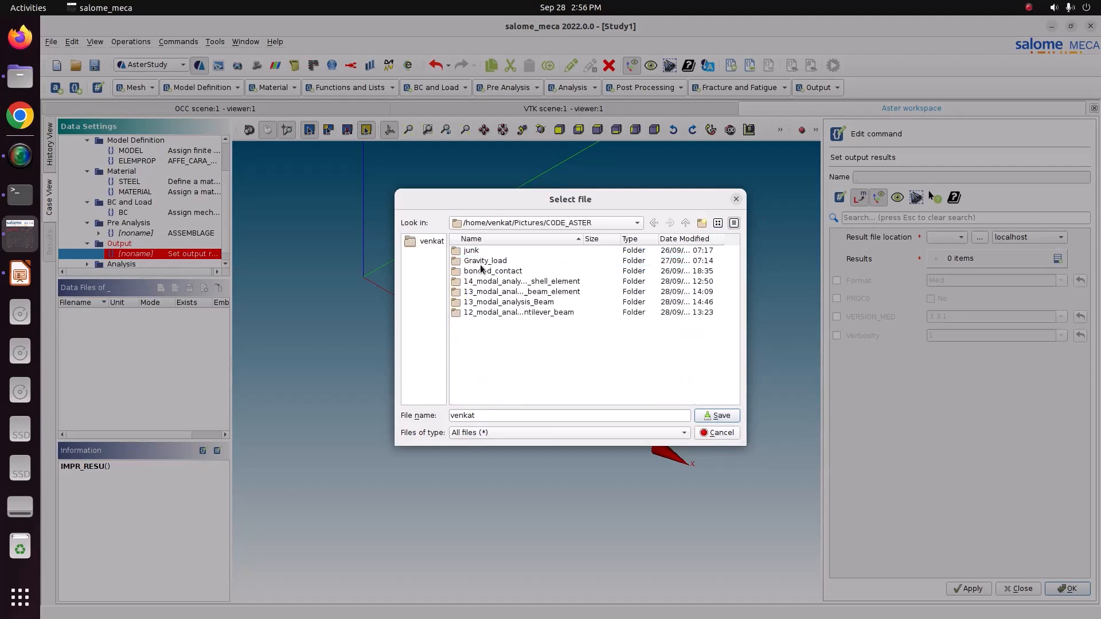
double_click(488, 303)
Name the output file Result.rmed and save it as the result file location.
left_click(500, 417)
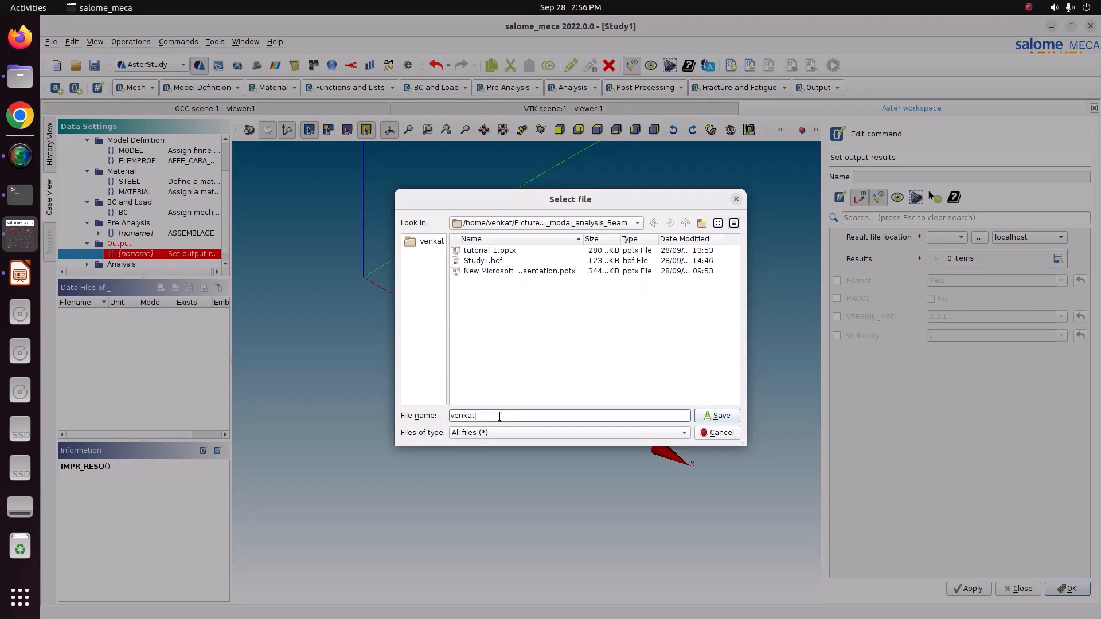
key("ctrl+a")
type("Result.rme")
left_click(713, 417)
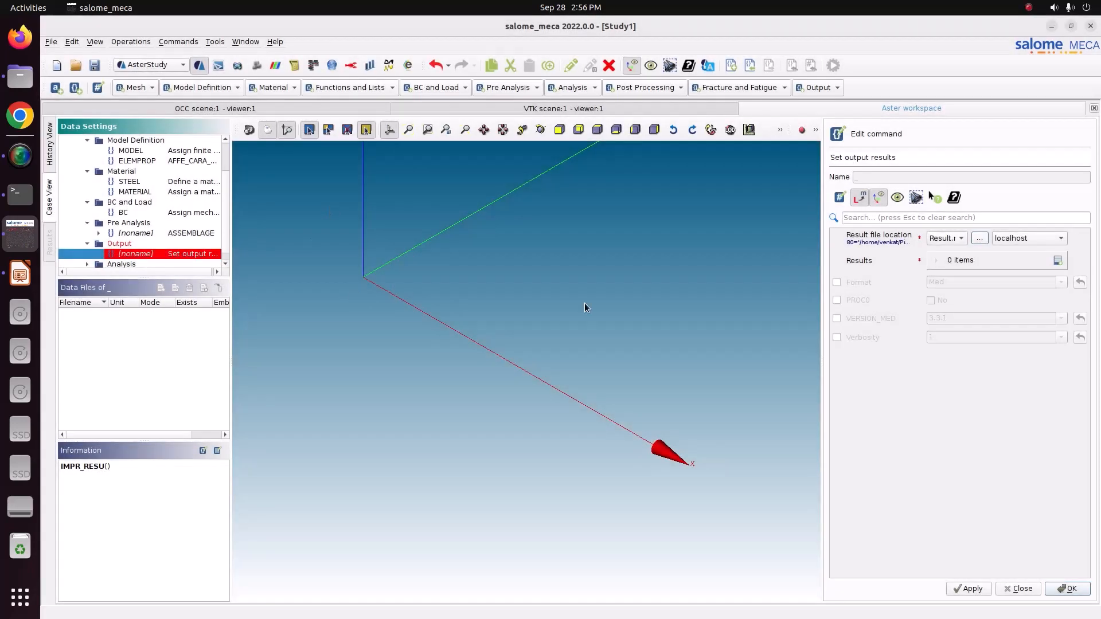
Add a Results item with MESH as mesh, MODES as result and ELEMPROP as structural element characteristics.
left_click(1059, 261)
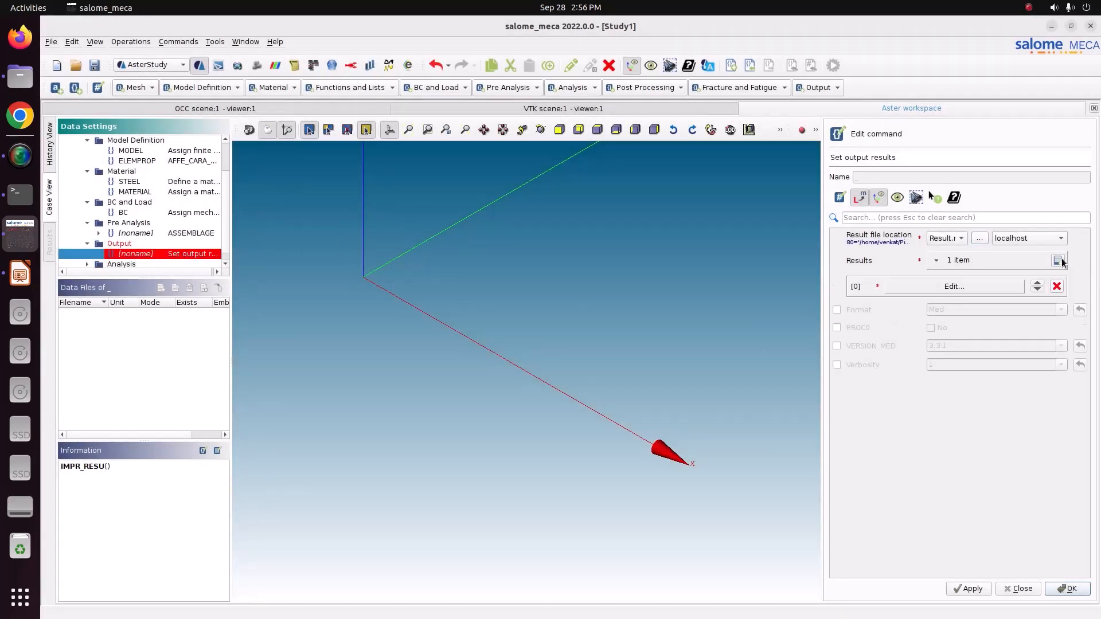
left_click(929, 286)
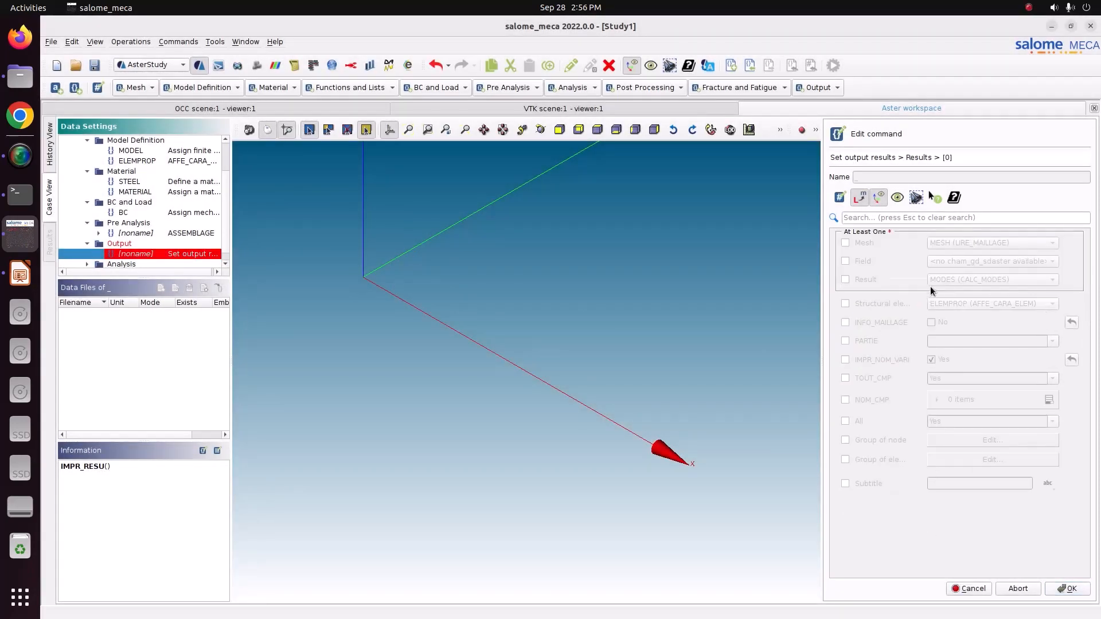
left_click(855, 242)
left_click(859, 279)
left_click(866, 304)
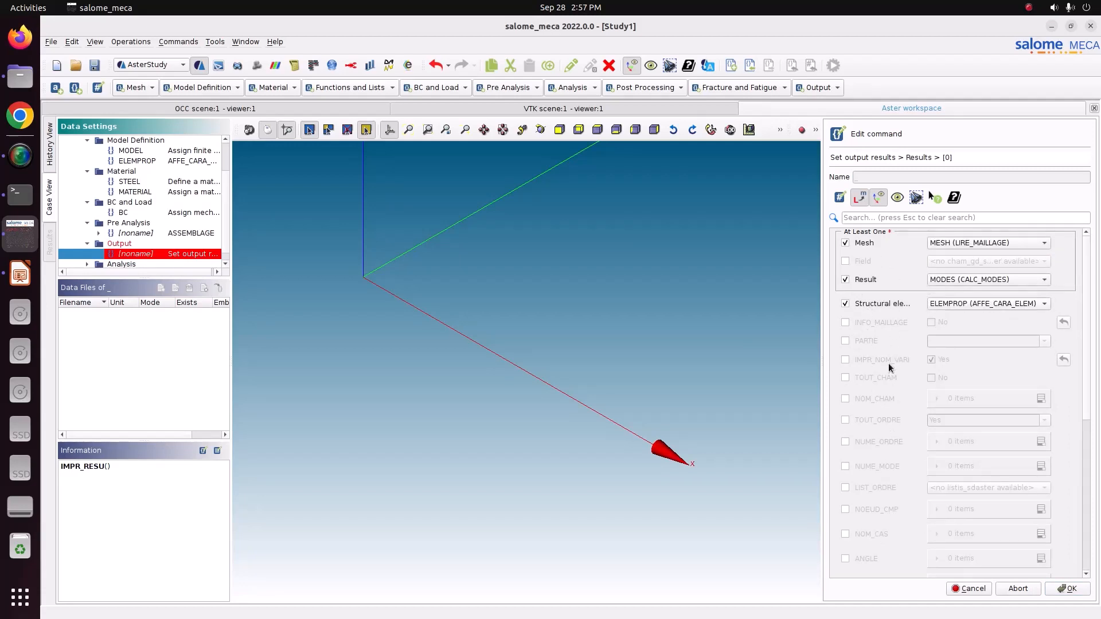
Enable TOUT_CHAM with Yes for the results item, and store the Set output results command in Med format.
left_click(848, 378)
left_click(931, 378)
scroll(136, 266, "down", 1)
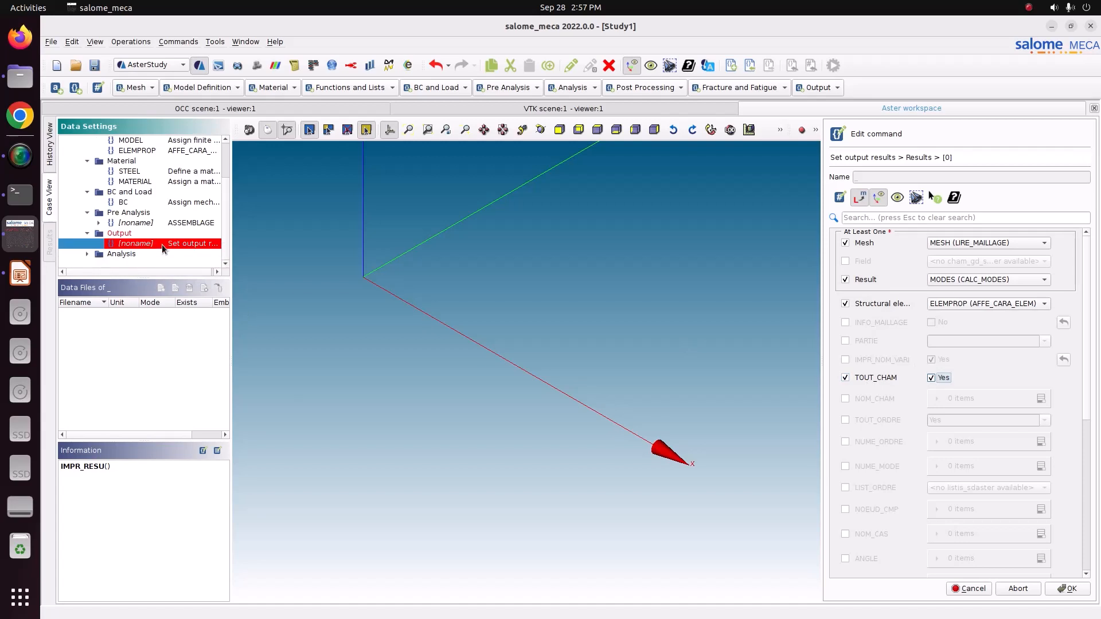
left_click(88, 253)
scroll(937, 382, "down", 8)
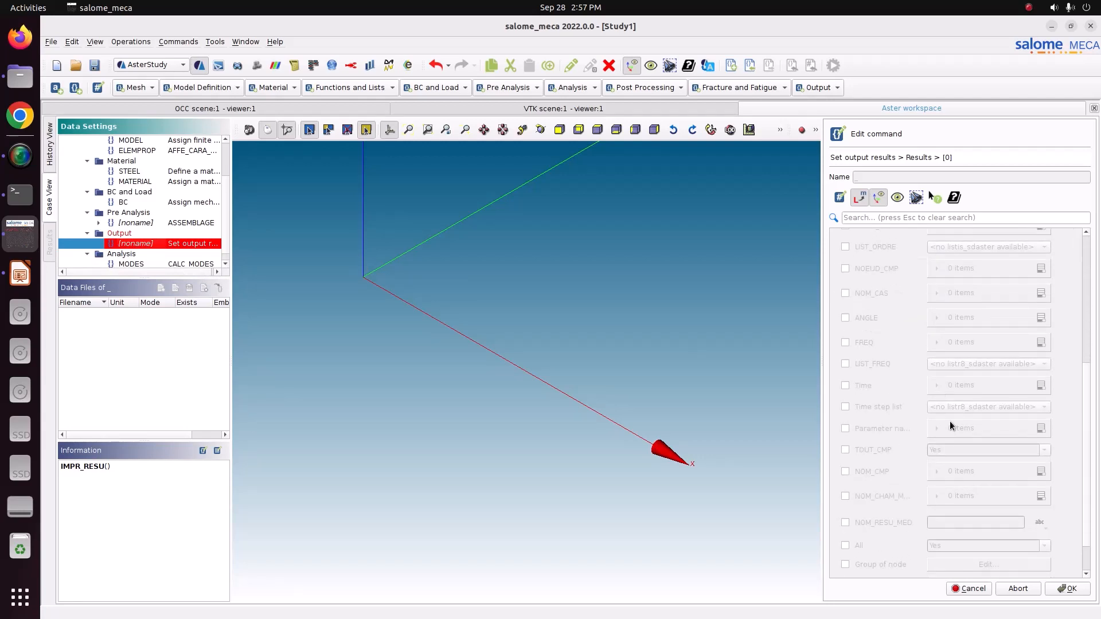
left_click(1070, 589)
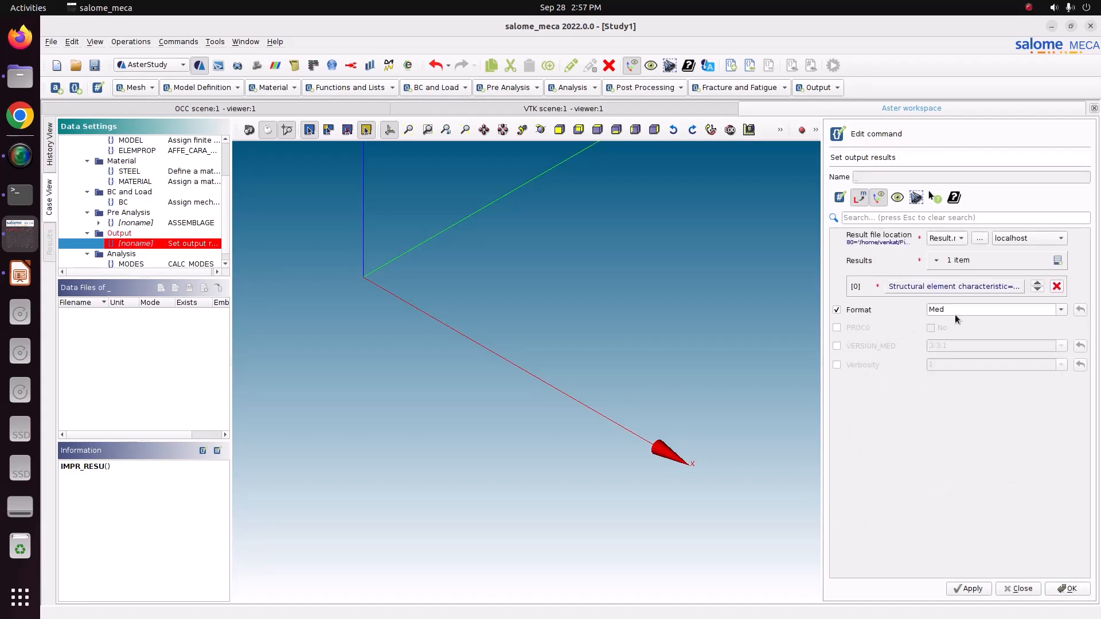
left_click(1083, 589)
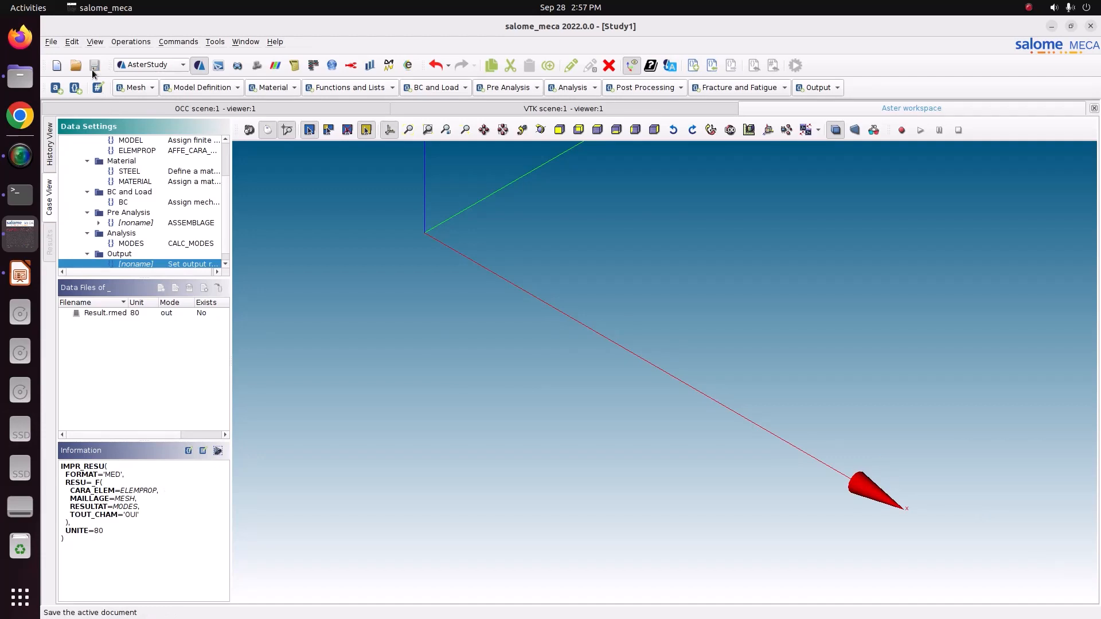
Show the case's run history, examine the study files in the 13_modal_analysis_Beam folder, and return to salome_meca.
left_click(49, 164)
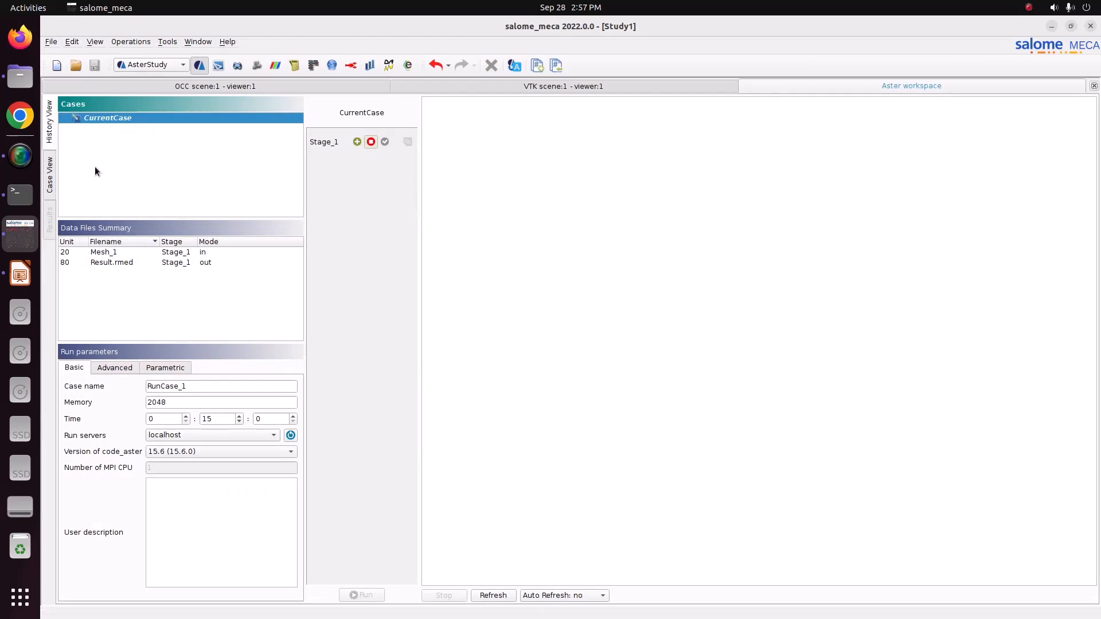
left_click(20, 83)
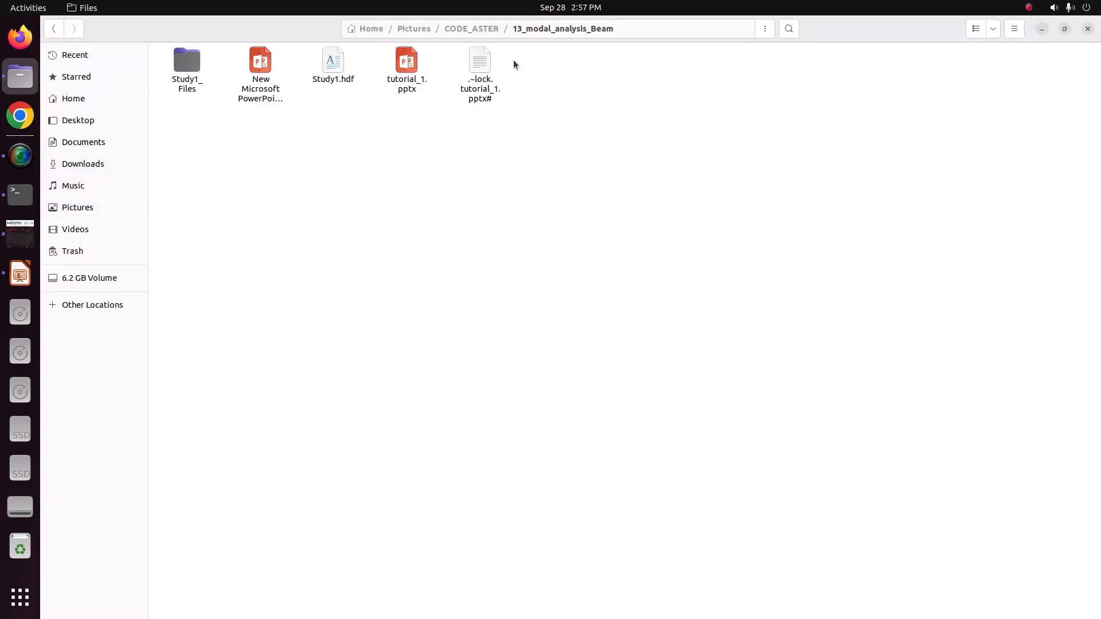
left_click(328, 76)
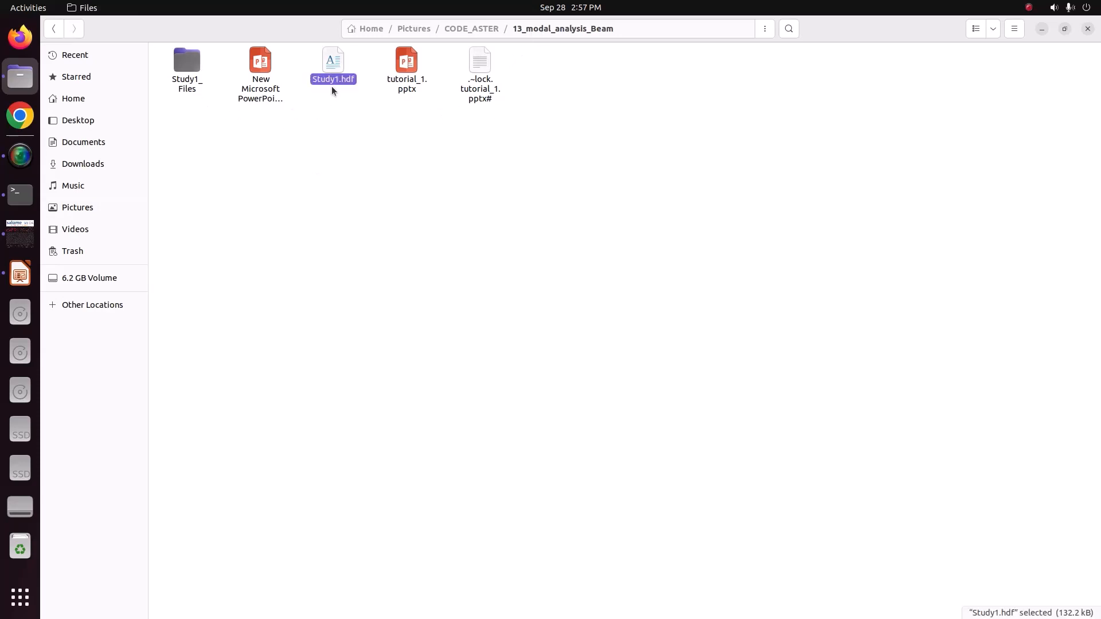
double_click(195, 85)
double_click(195, 78)
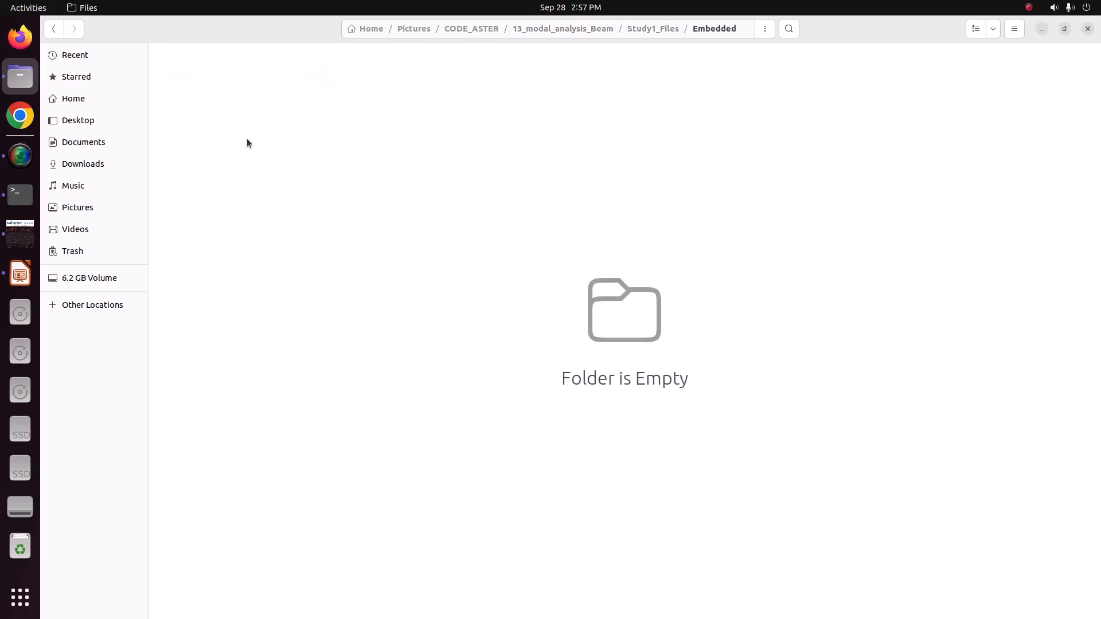
left_click(637, 29)
left_click(280, 129)
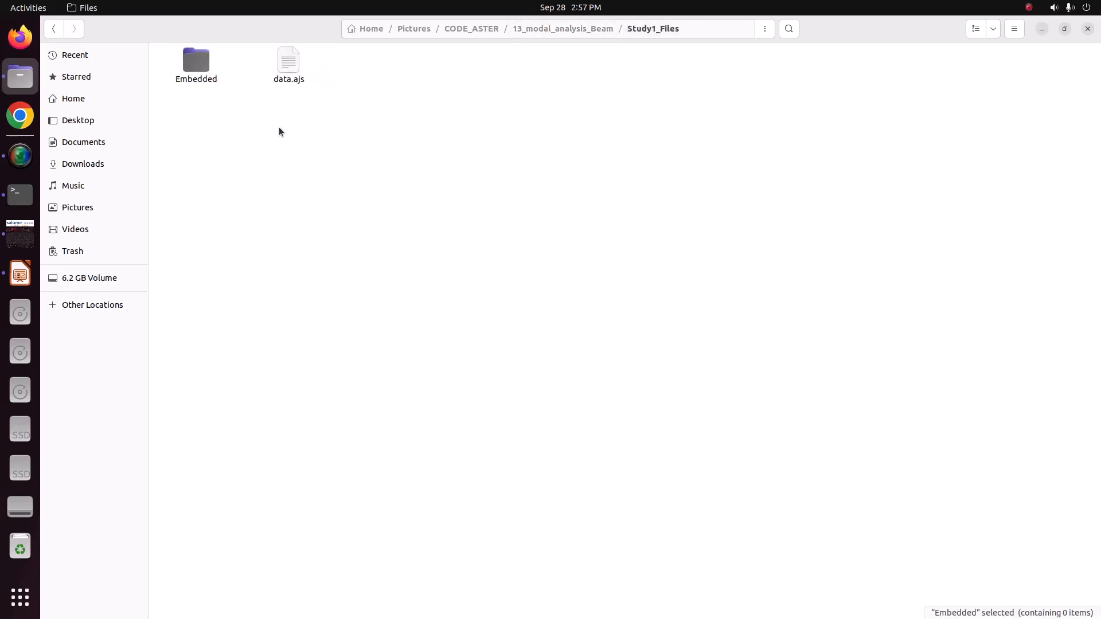
left_click(574, 30)
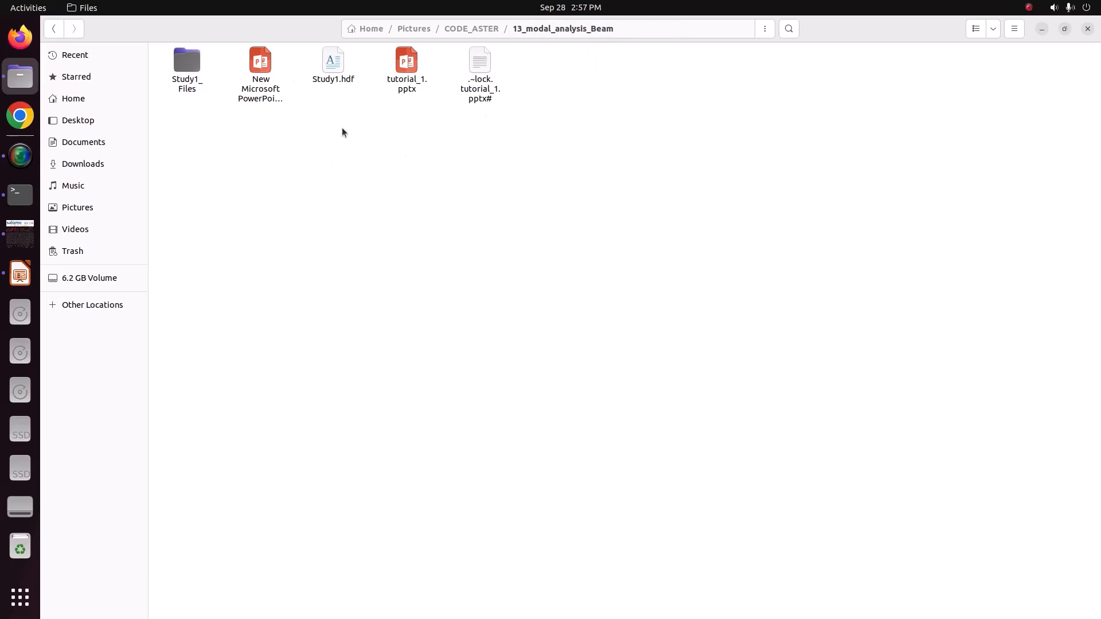
left_click(20, 234)
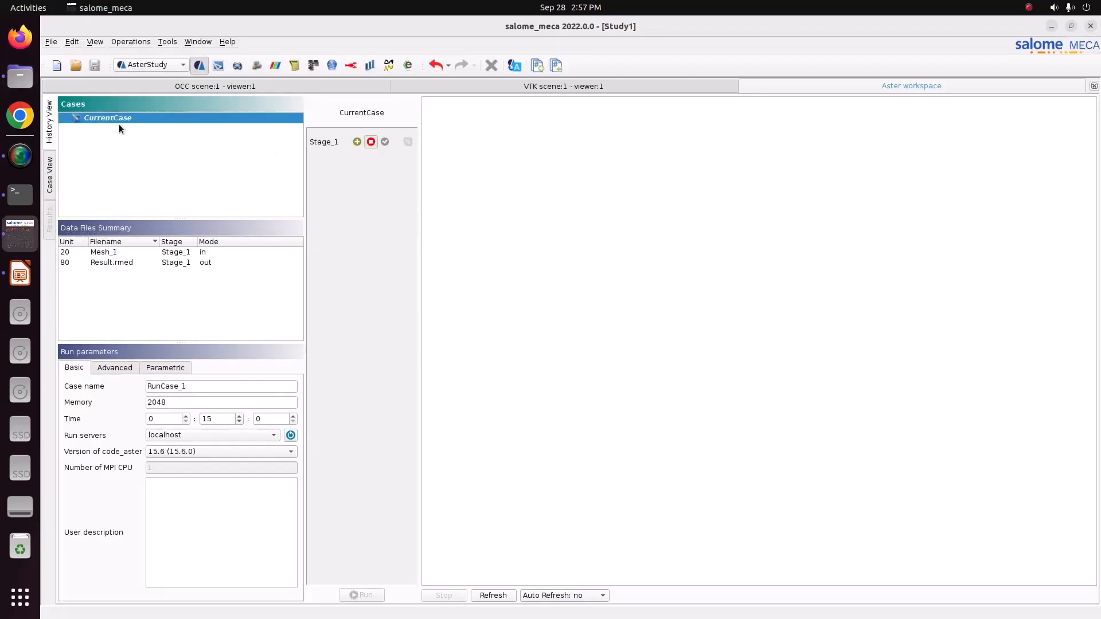
Set Stage_1 to execute as reusable, set auto refresh to 5s, and run the case.
left_click(357, 141)
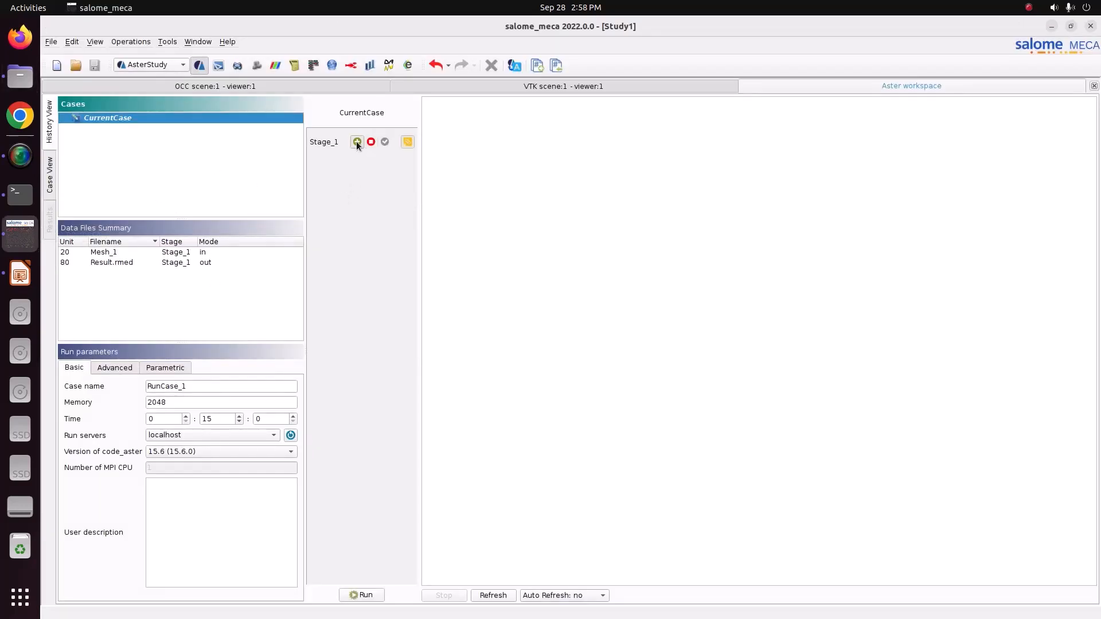
left_click(408, 142)
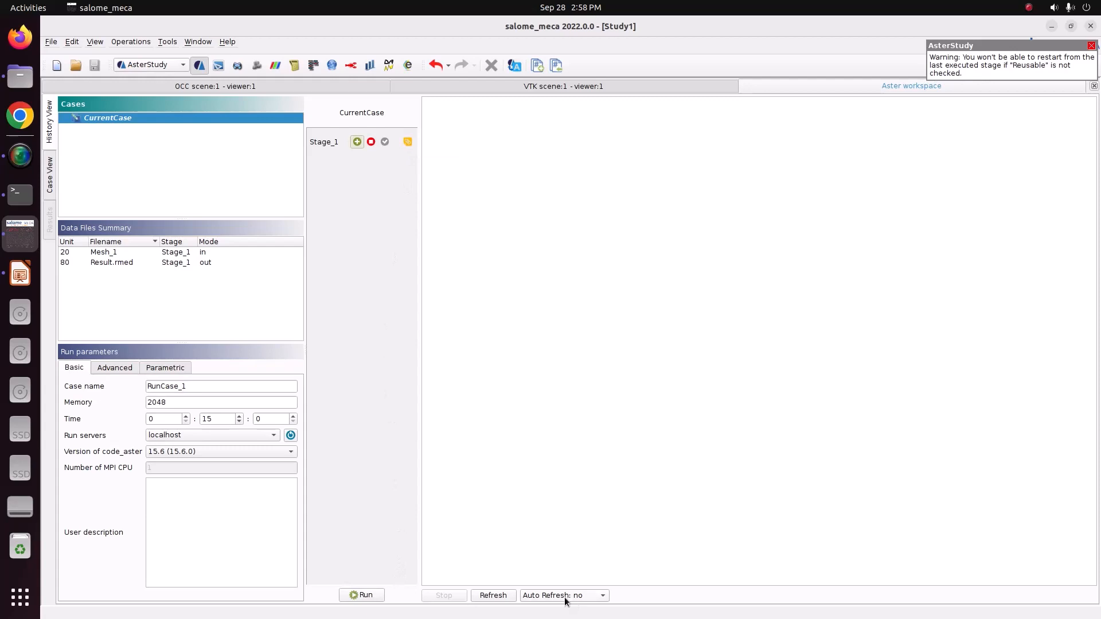
left_click(544, 596)
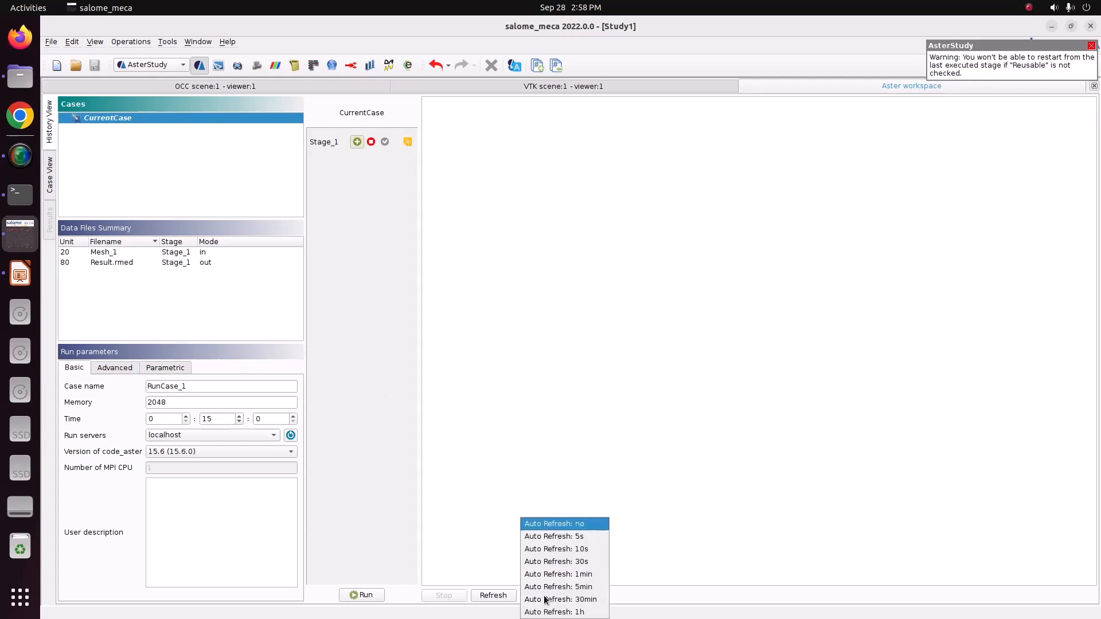
left_click(575, 538)
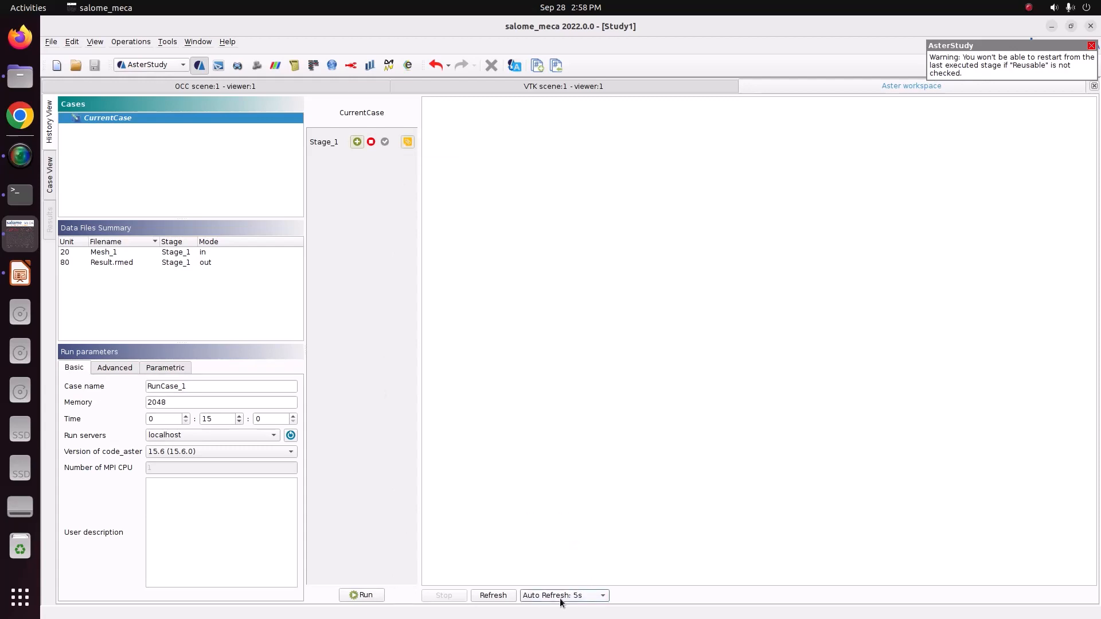
left_click(365, 596)
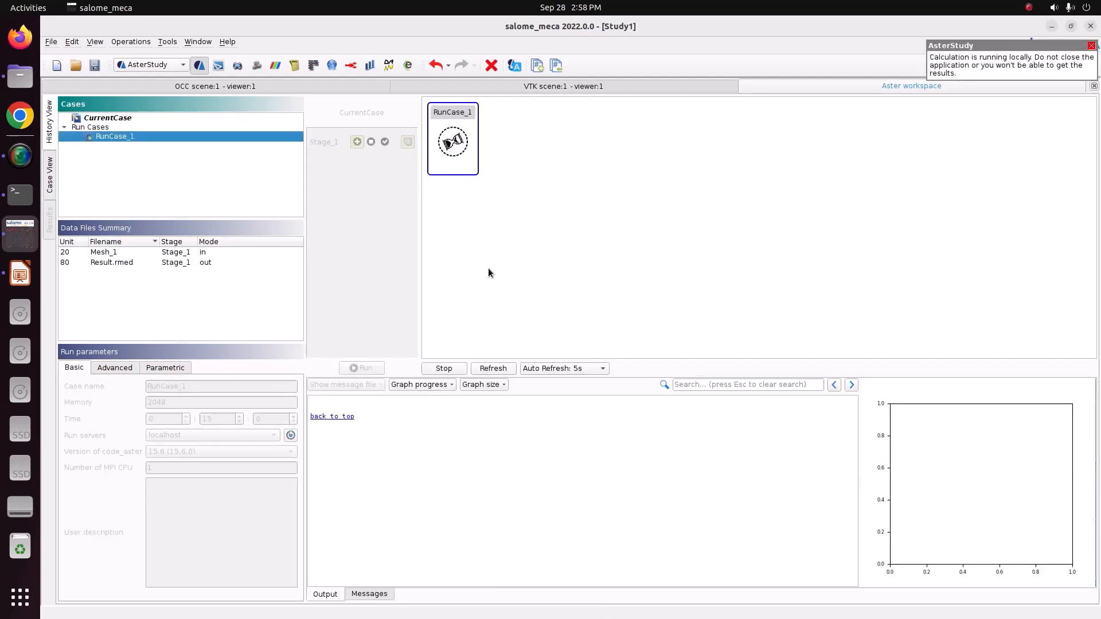
Check the 13_modal_analysis_Beam folder during the calculation and return to RunCase_1 in salome_meca.
mouse_move(461, 155)
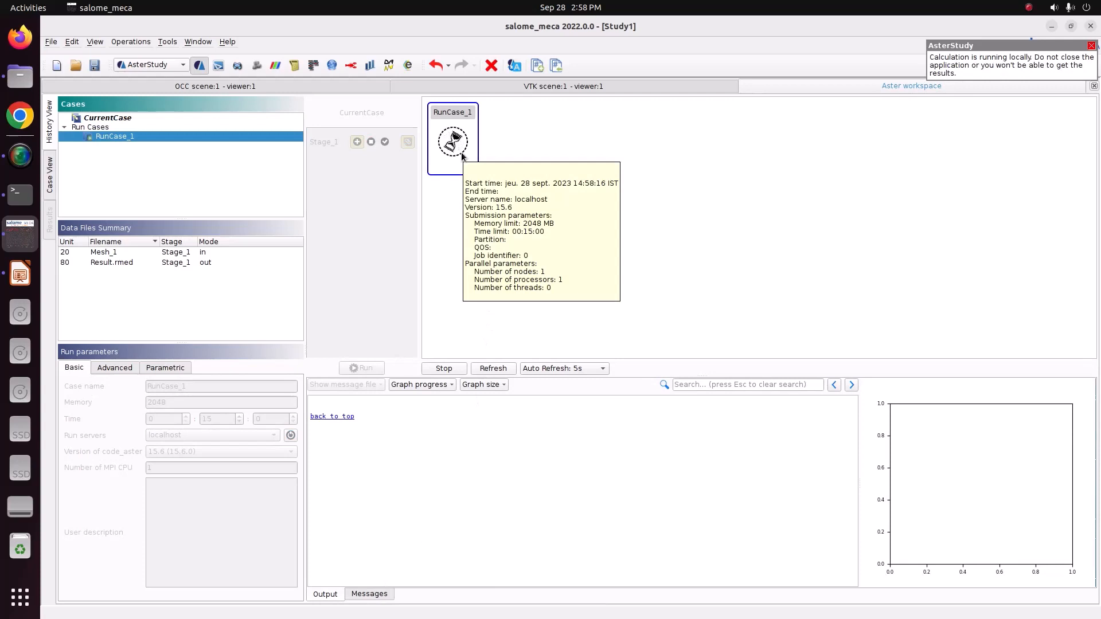
left_click(13, 81)
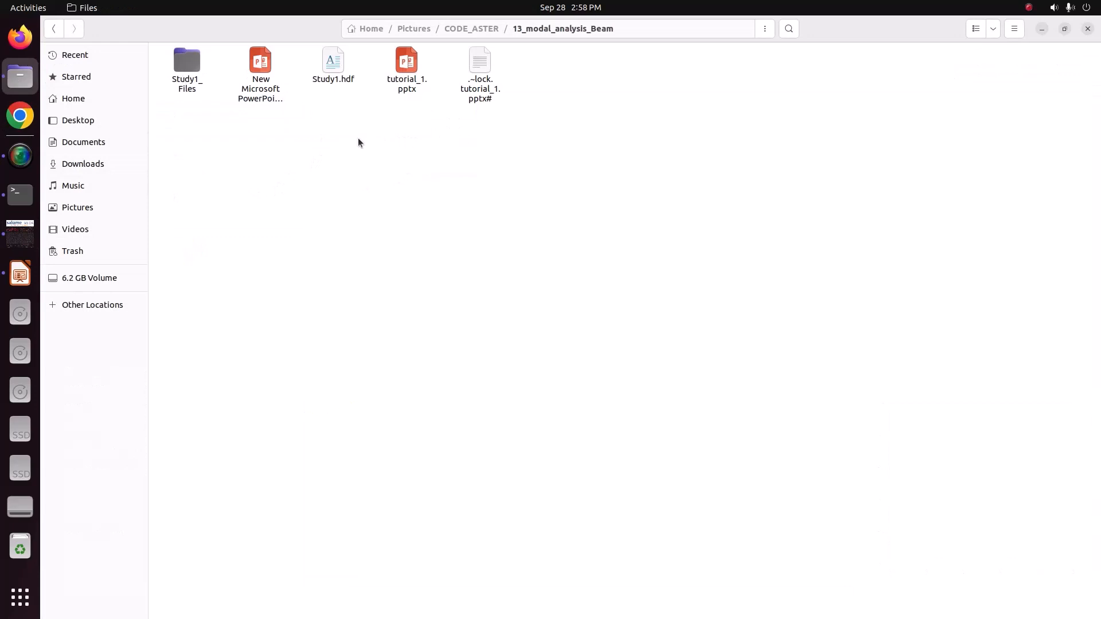
left_click(20, 233)
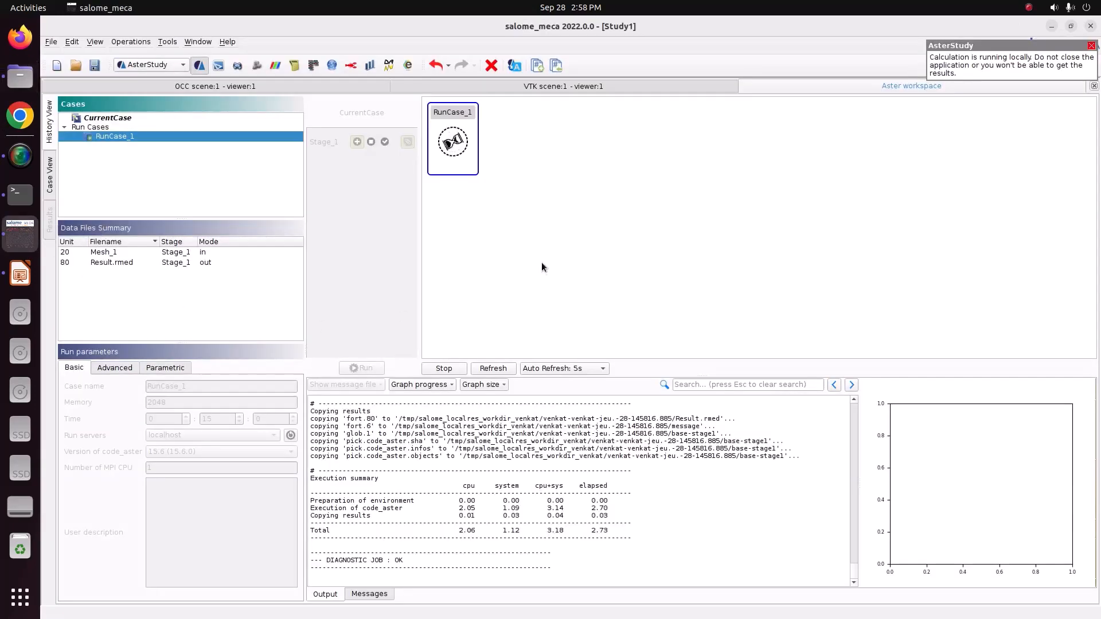
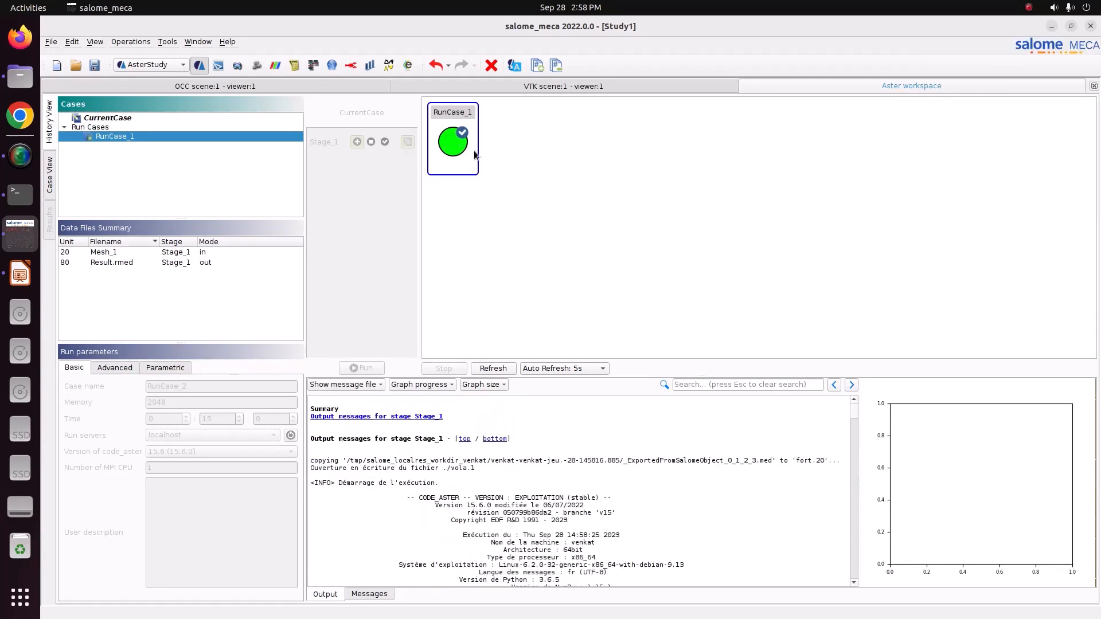
Switch to Files and examine Result.rmed and the exported .med file in Study1_Files/RunCase_1/Result-Stage_1.
mouse_move(475, 155)
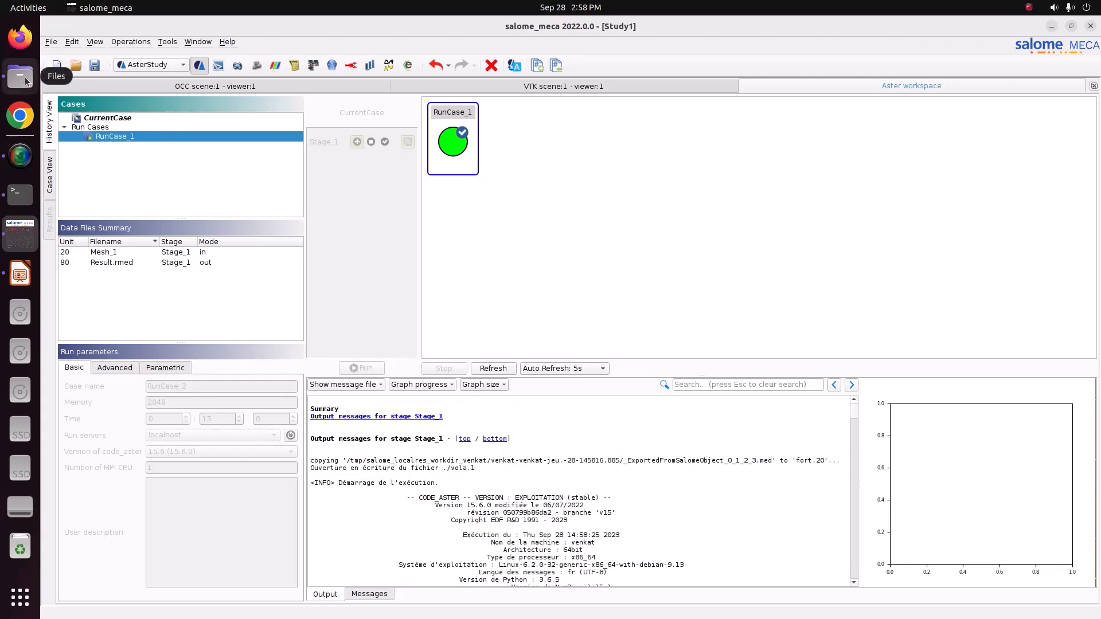
left_click(21, 76)
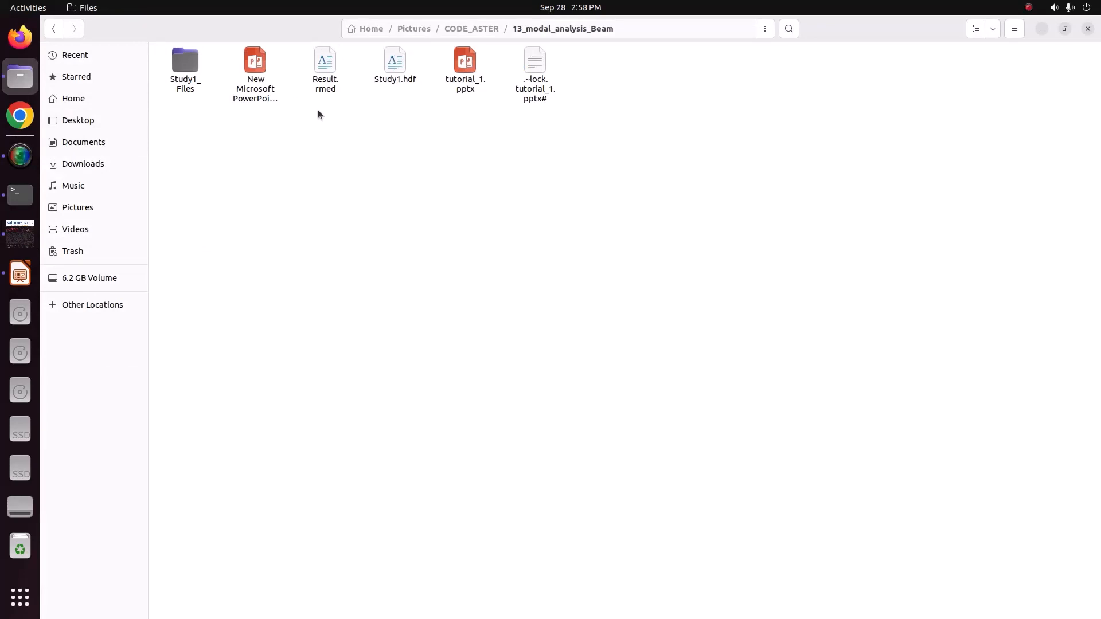
left_click(327, 83)
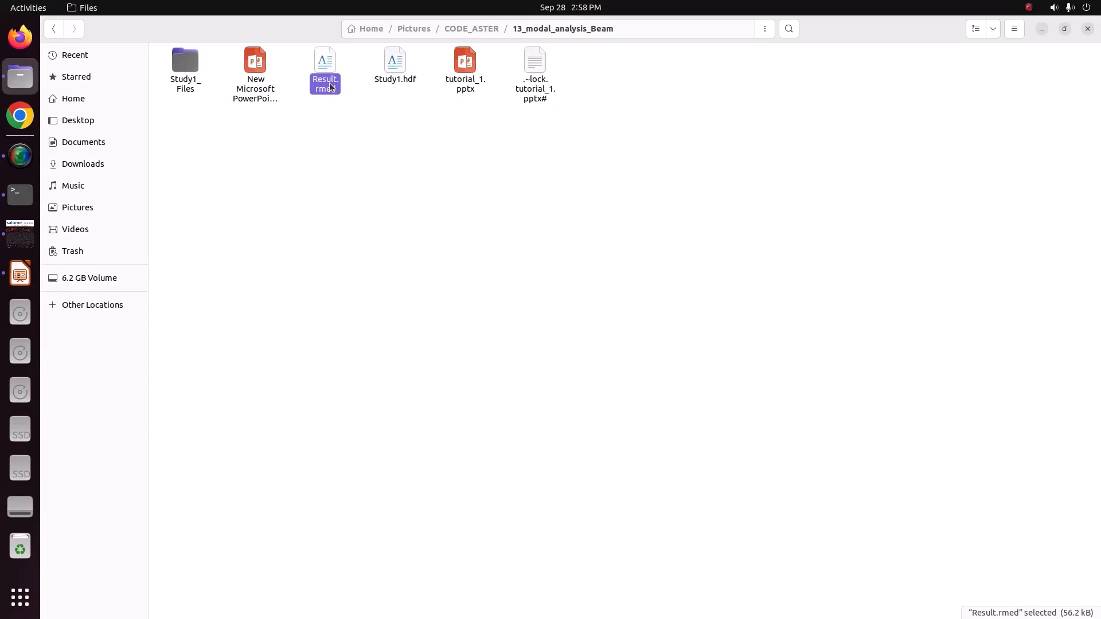
double_click(189, 89)
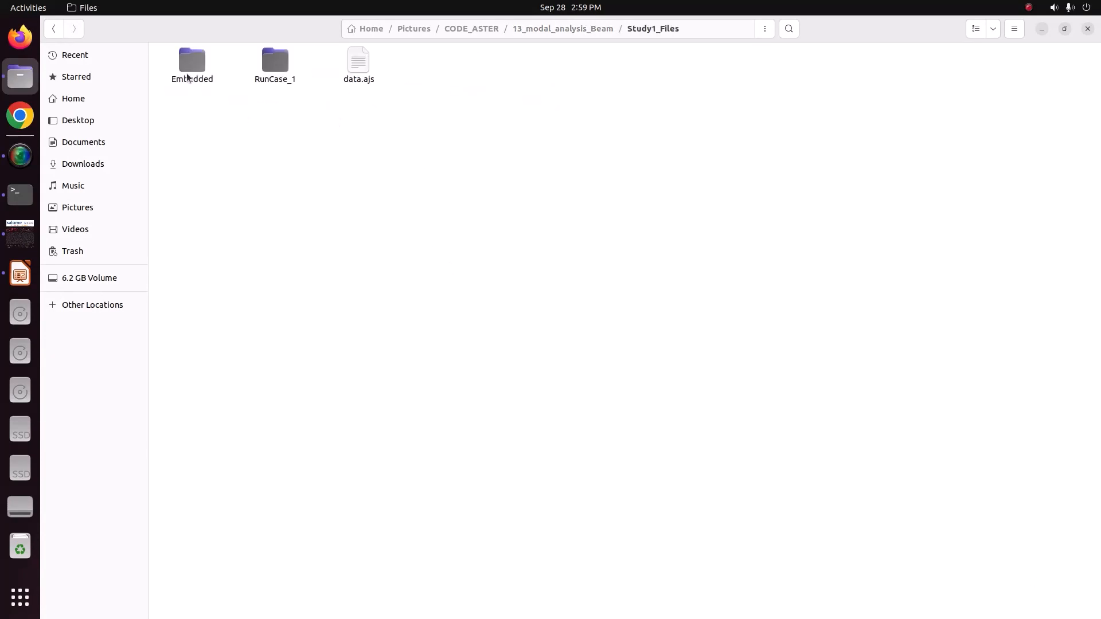
double_click(272, 69)
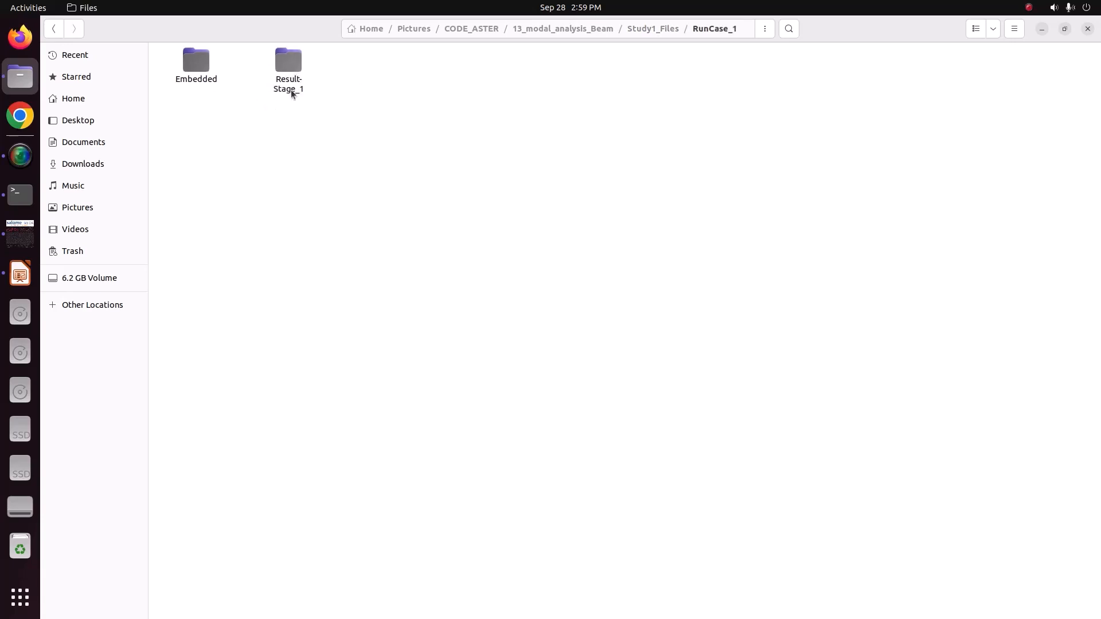
double_click(288, 70)
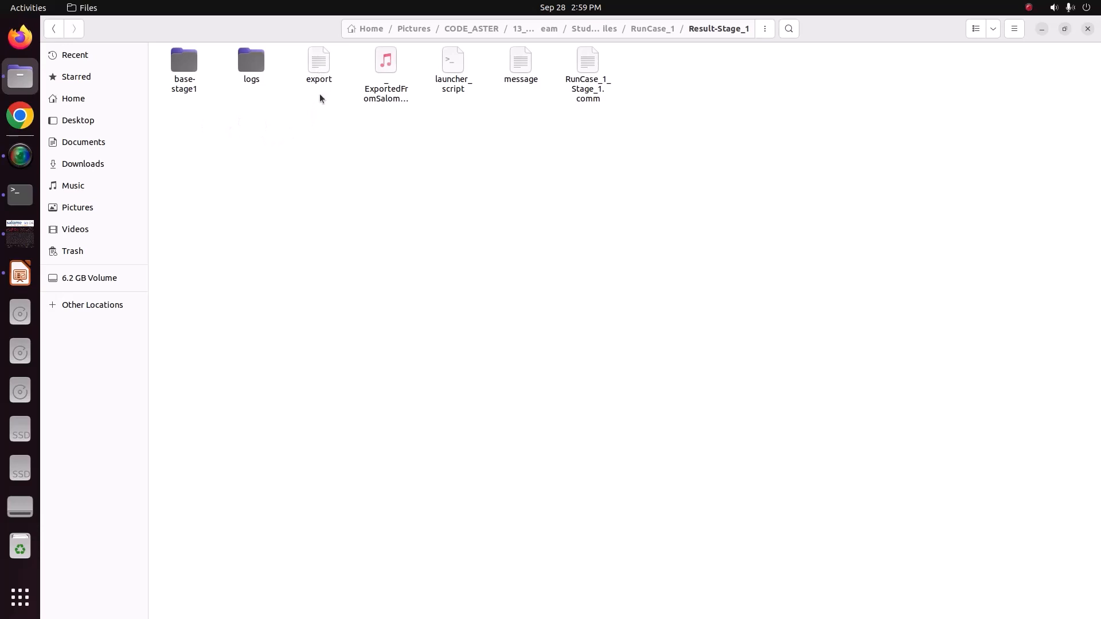
left_click(395, 99)
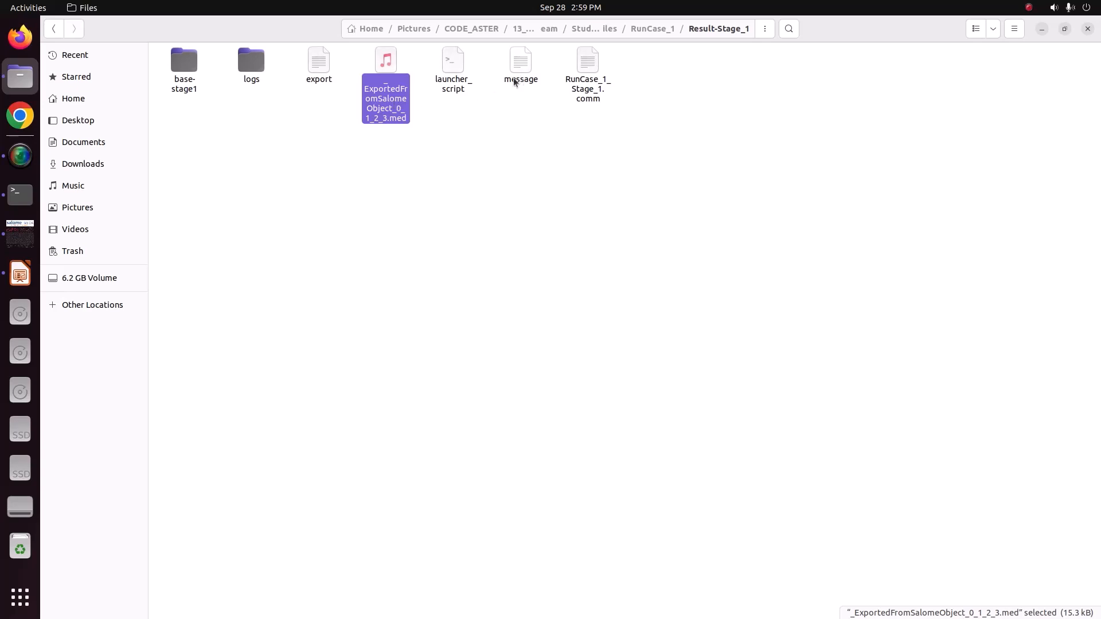
Show the Stage_1 'message' file from salome_meca, and locate the export and message files in the Result-Stage_1 folder.
left_click(20, 233)
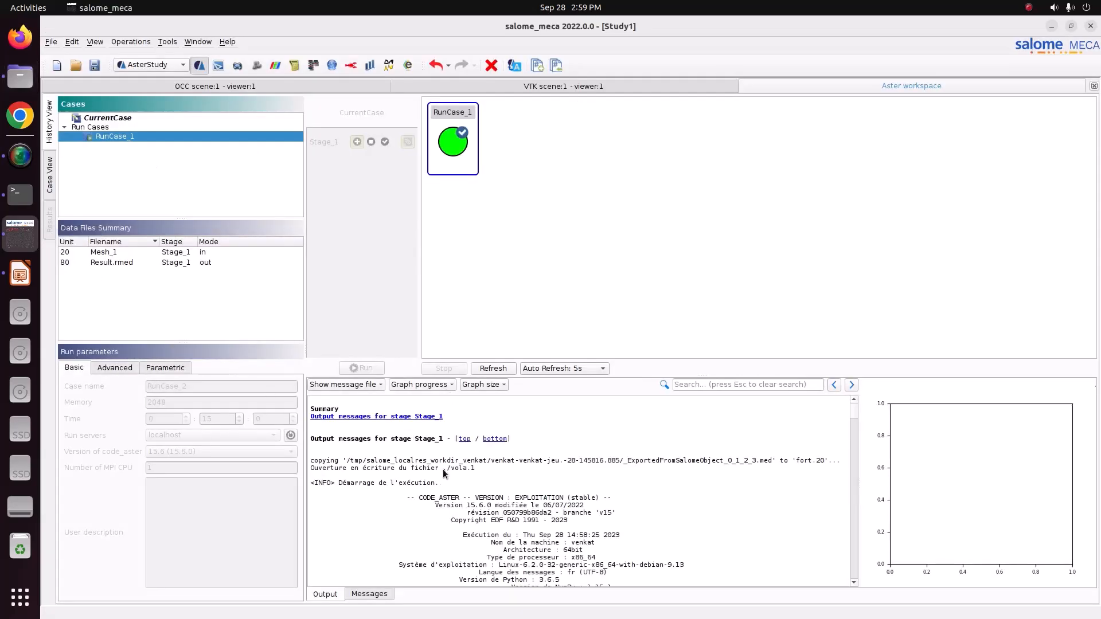
left_click(342, 385)
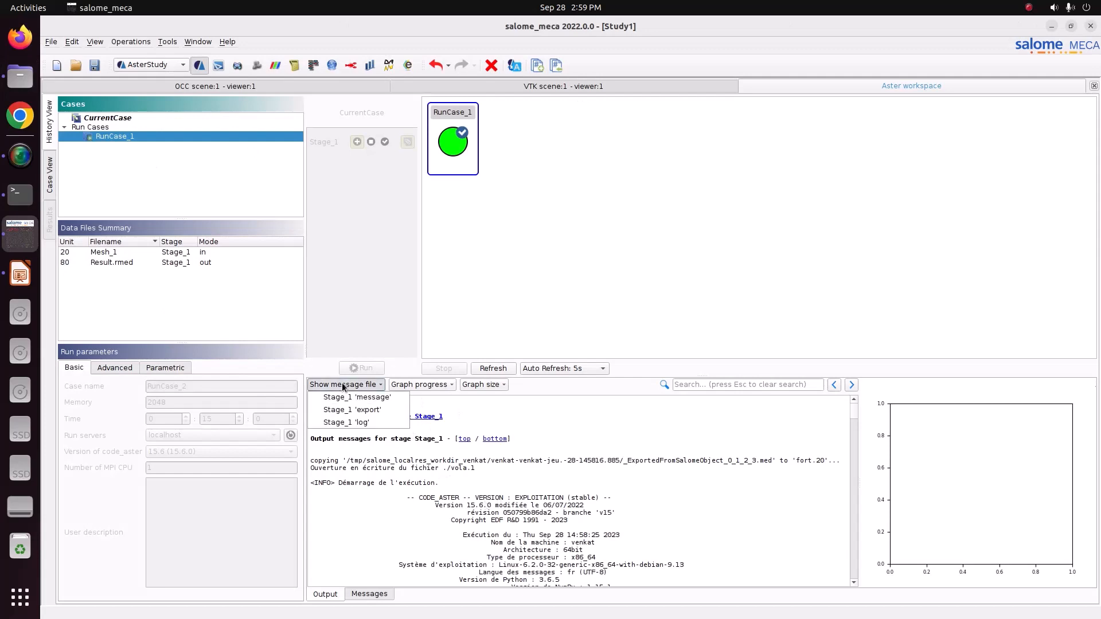
left_click(373, 398)
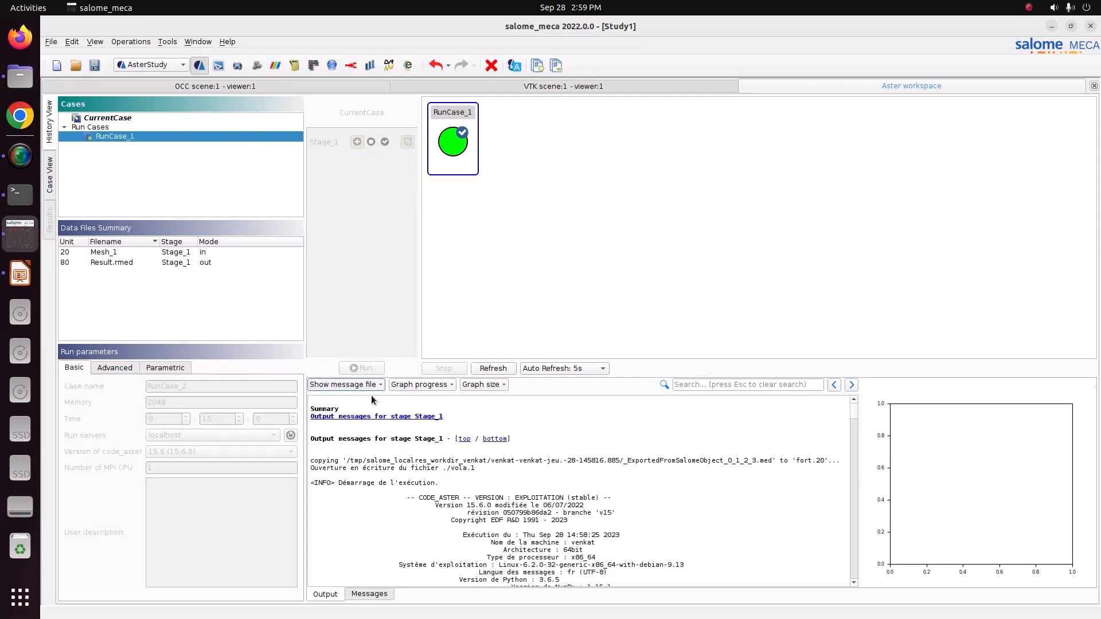
left_click(20, 78)
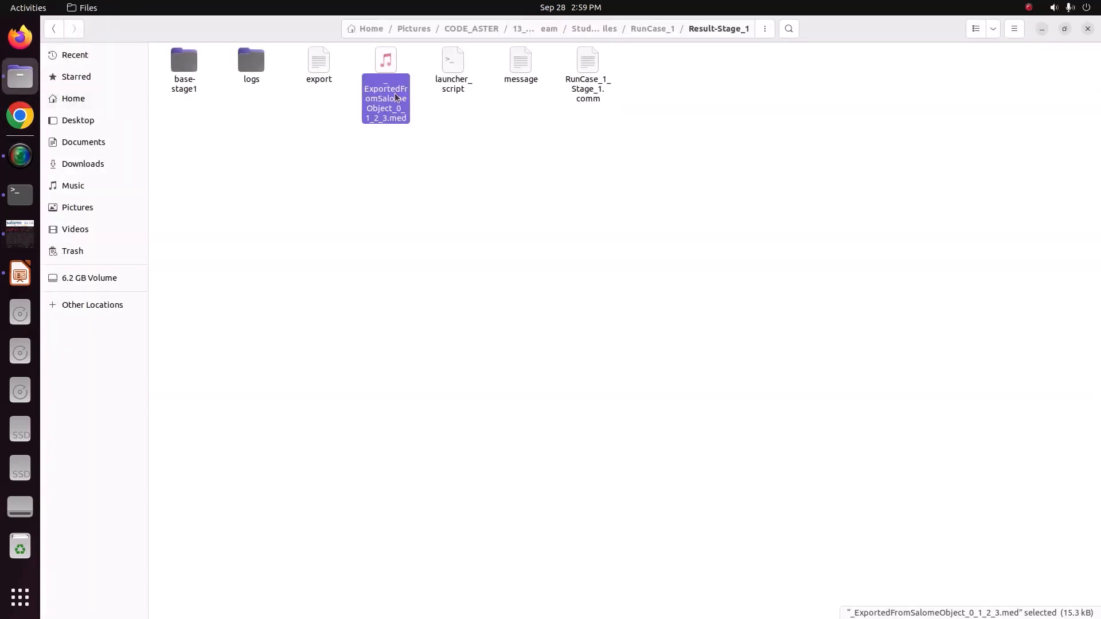
left_click(332, 79)
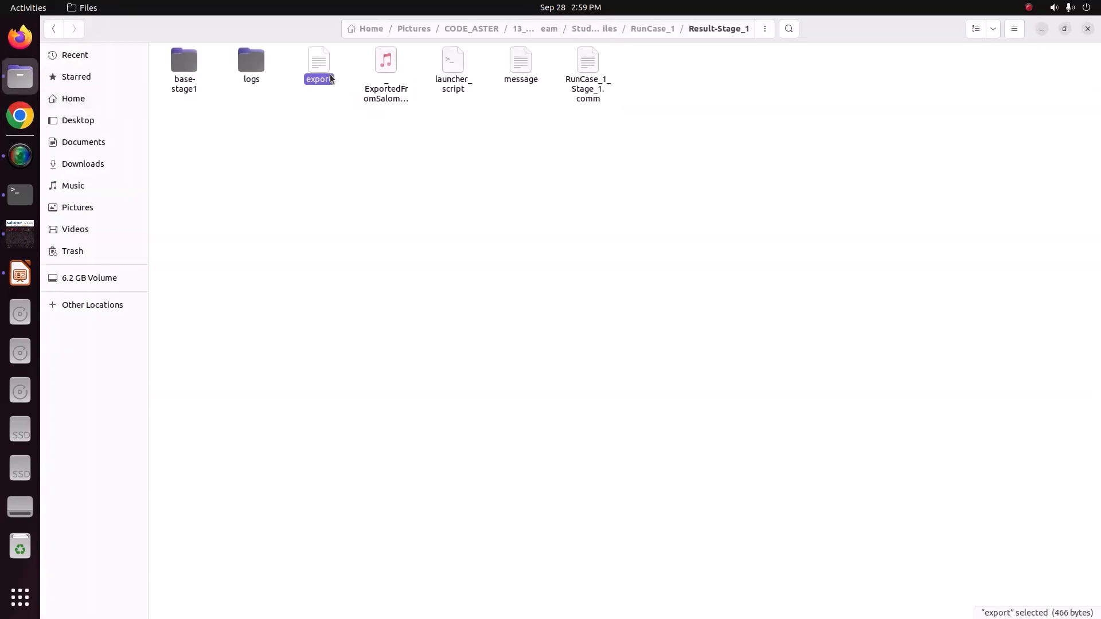
left_click(517, 85)
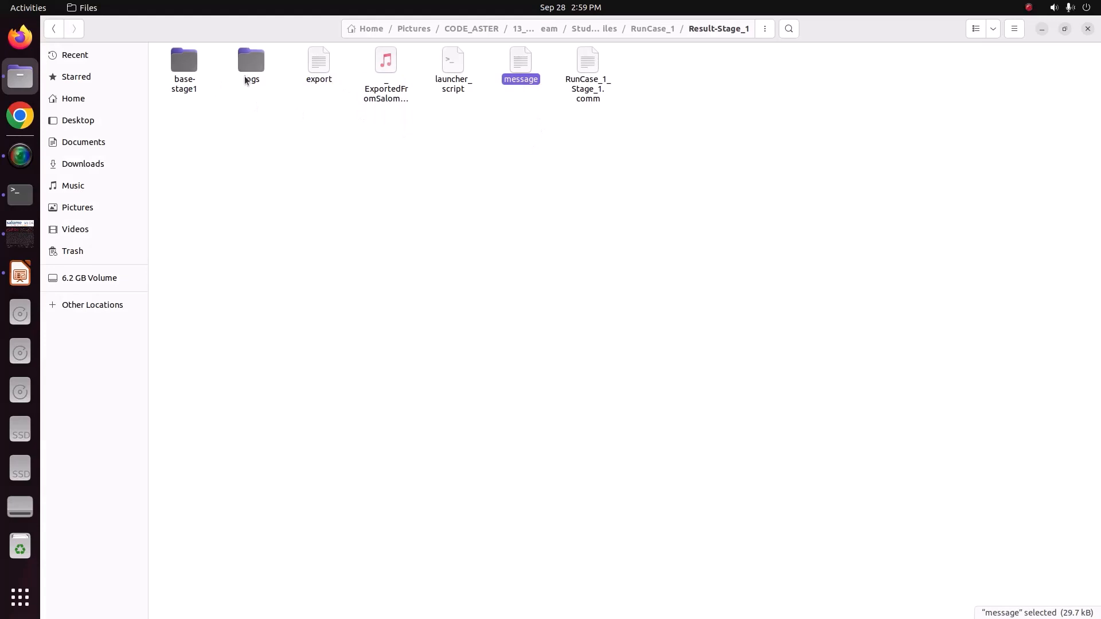
Open RunCase_1_Stage_1.comm in the text editor and examine its mesh, model and material definitions.
right_click(596, 93)
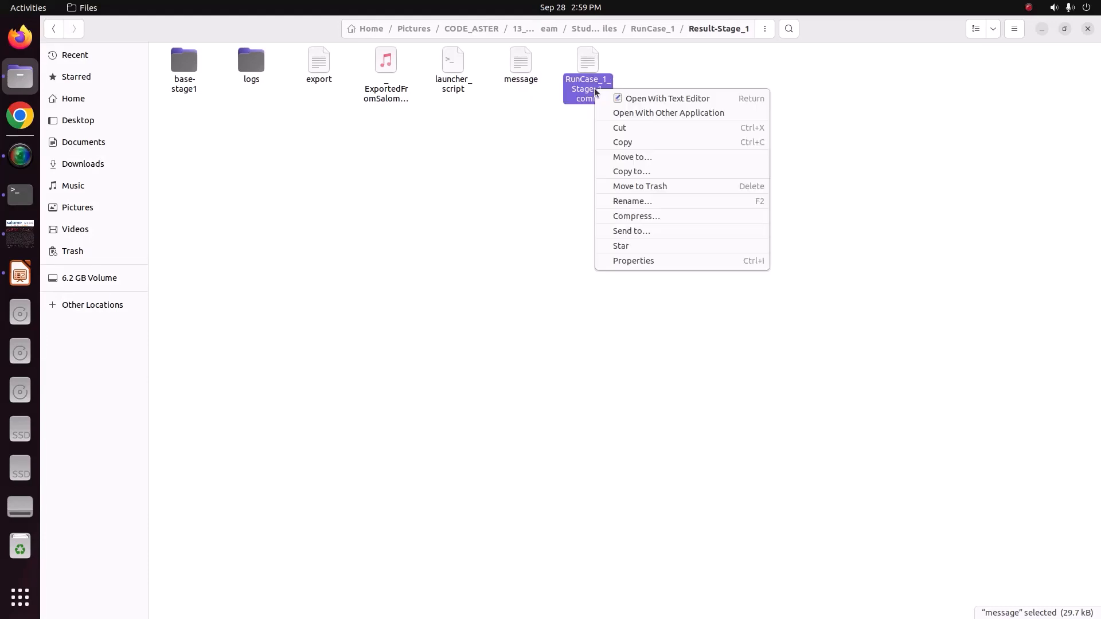
left_click(635, 102)
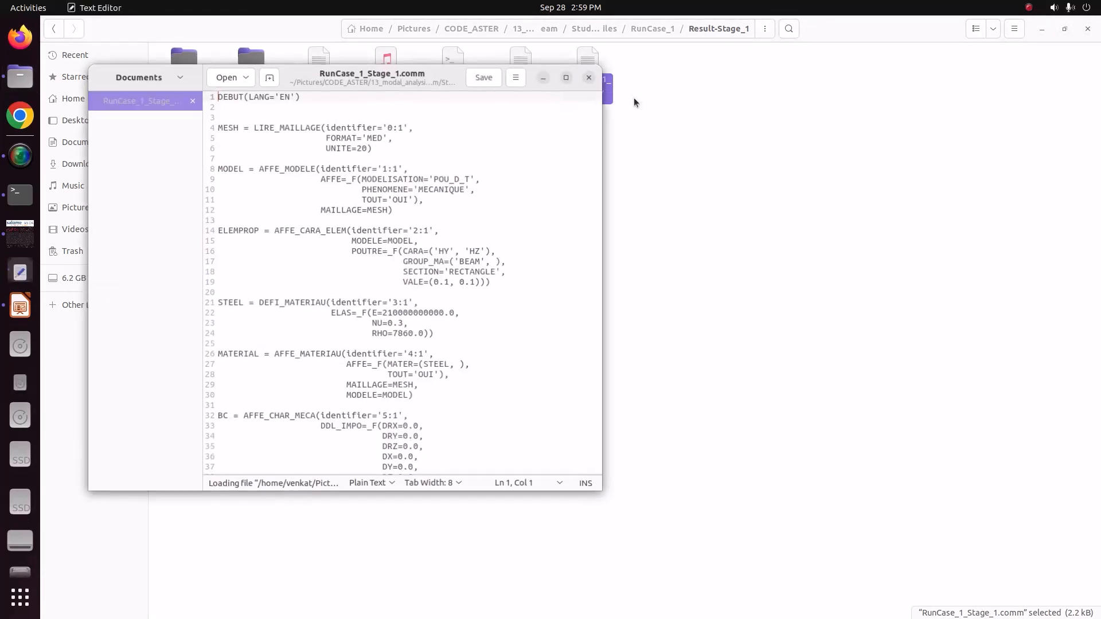
left_click(568, 75)
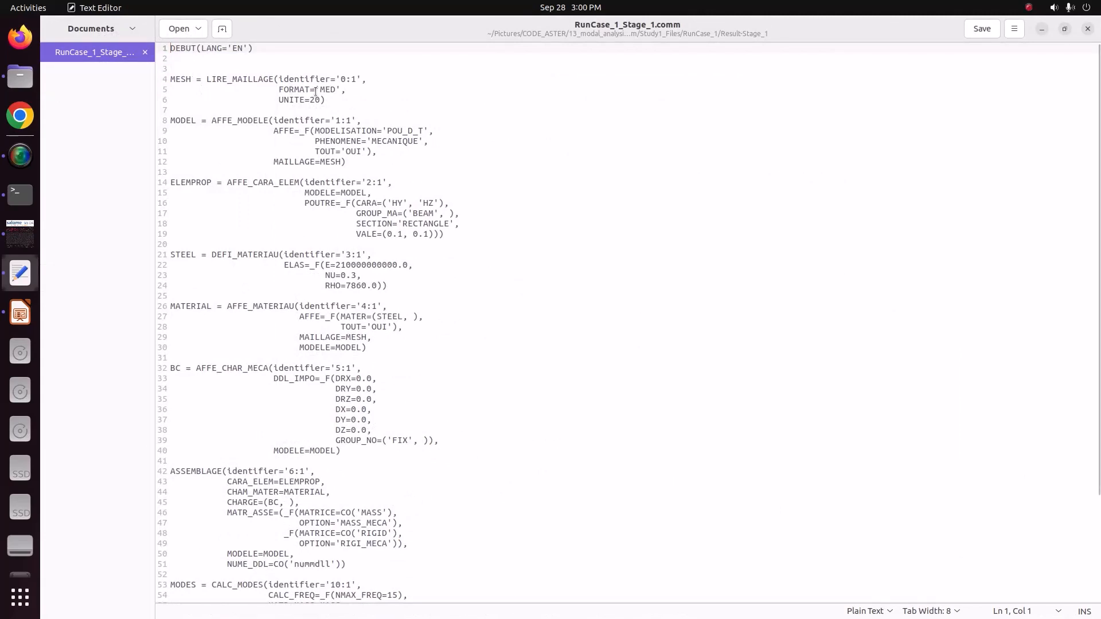
mouse_move(325, 100)
left_mouse_down()
mouse_move(305, 99)
mouse_move(337, 90)
left_mouse_up()
left_click_drag(211, 121, 270, 121)
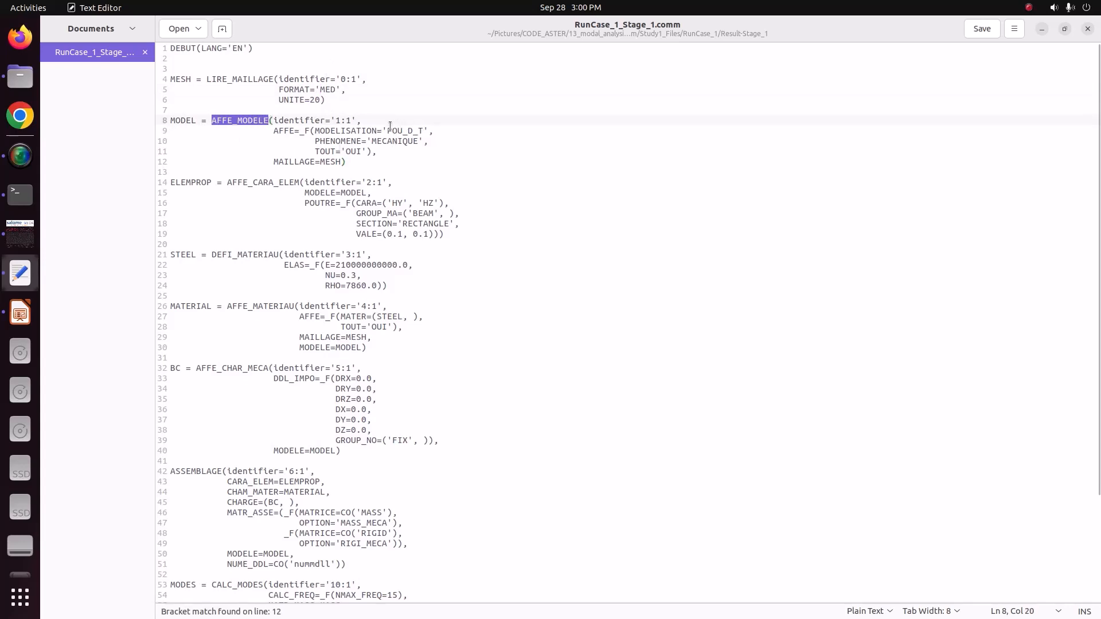
left_click_drag(387, 130, 431, 133)
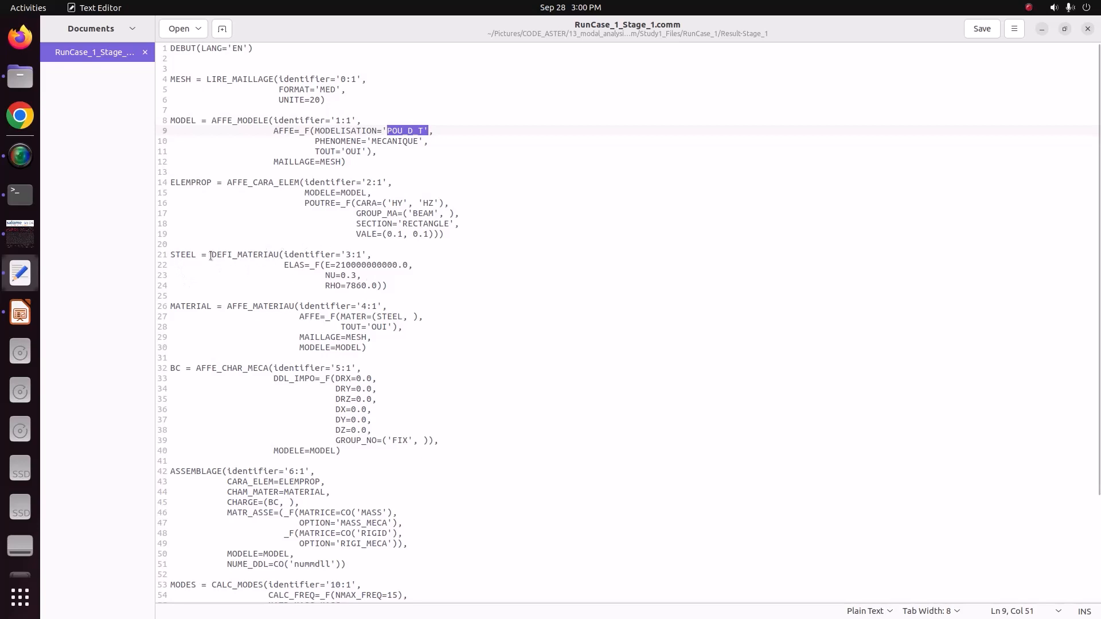
left_click_drag(216, 256, 280, 255)
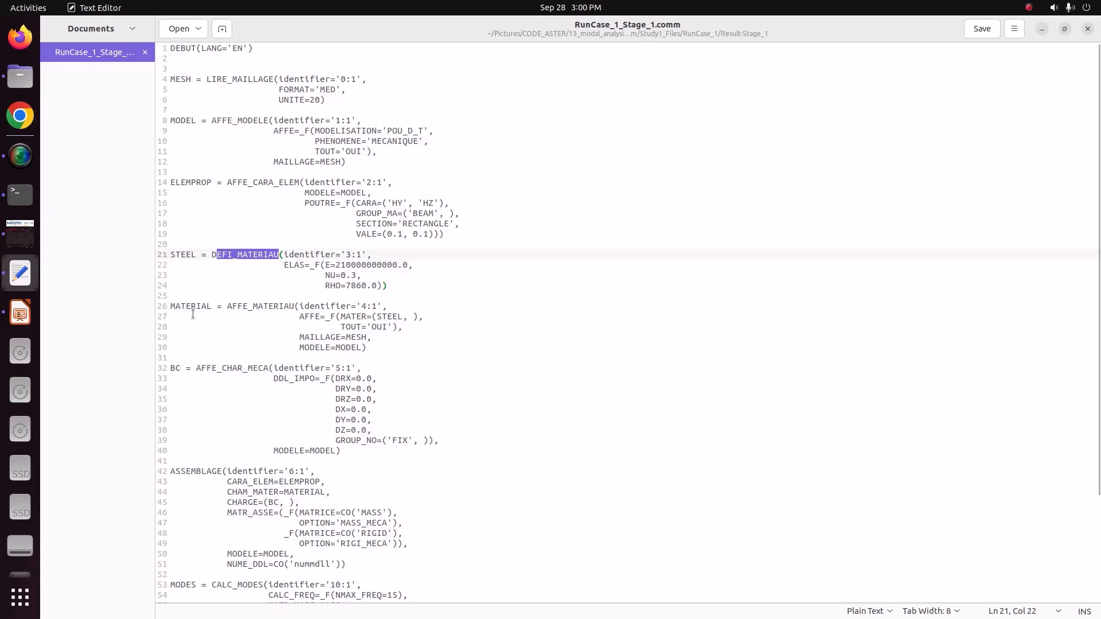
left_click_drag(228, 306, 294, 305)
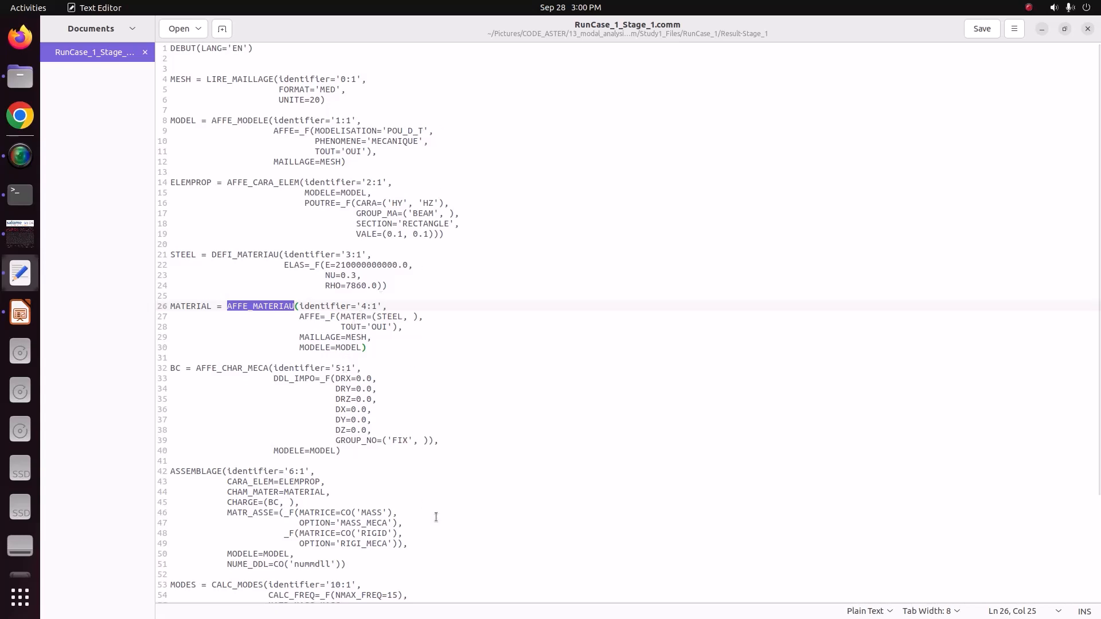
Examine the boundary condition, CALC_MODES and FIN commands in the .comm file, and close the text editor.
left_click(173, 368)
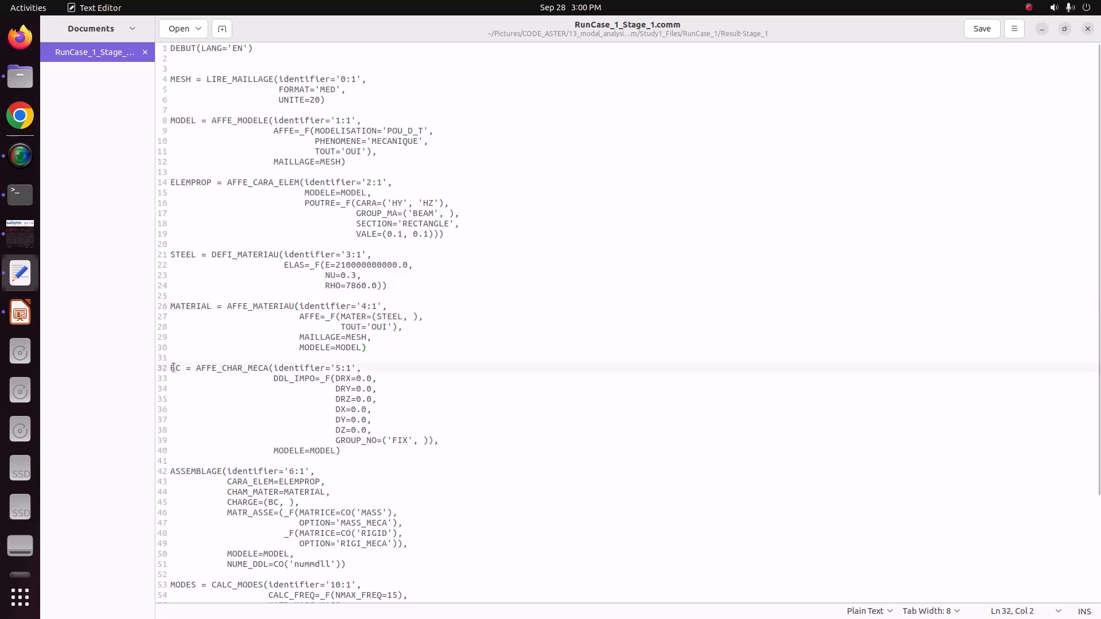
left_click(443, 445)
scroll(412, 459, "down", 5)
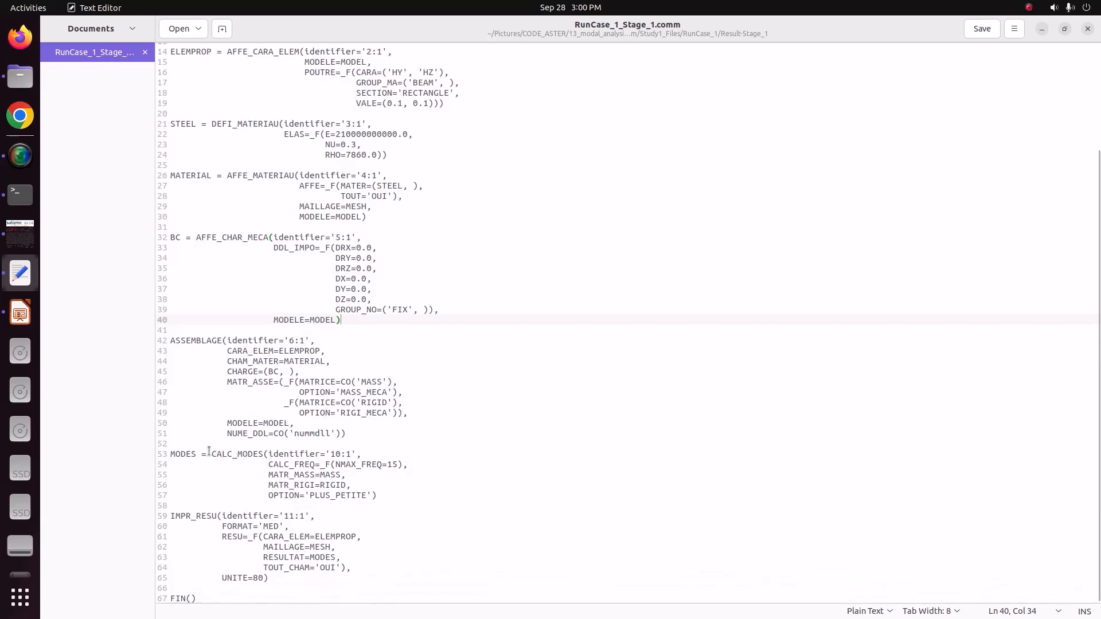
left_click_drag(211, 454, 270, 453)
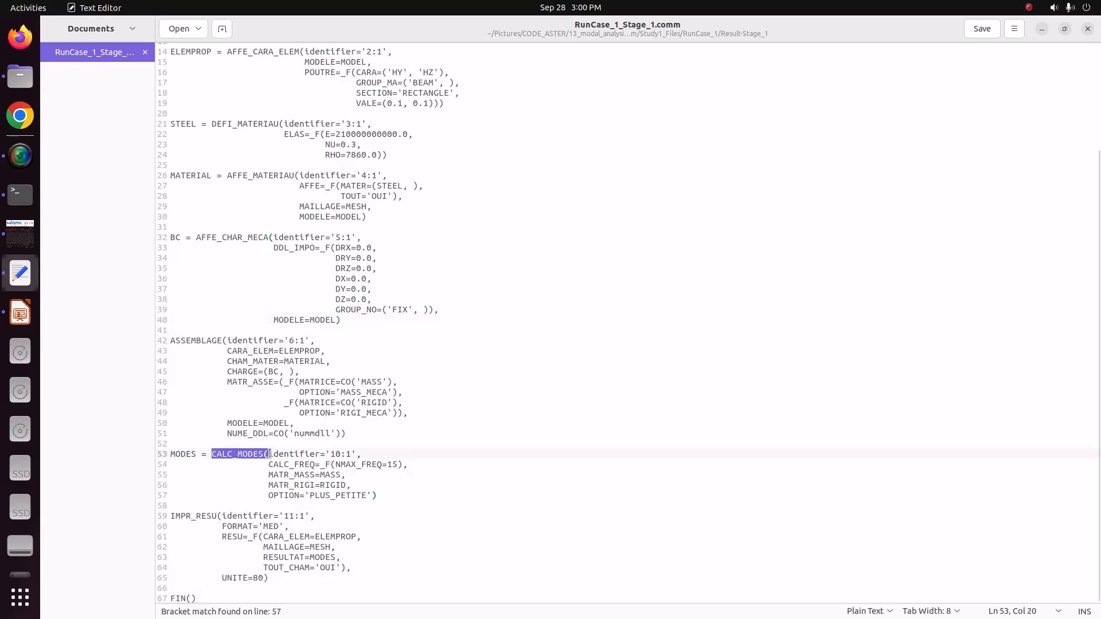
left_click(409, 466)
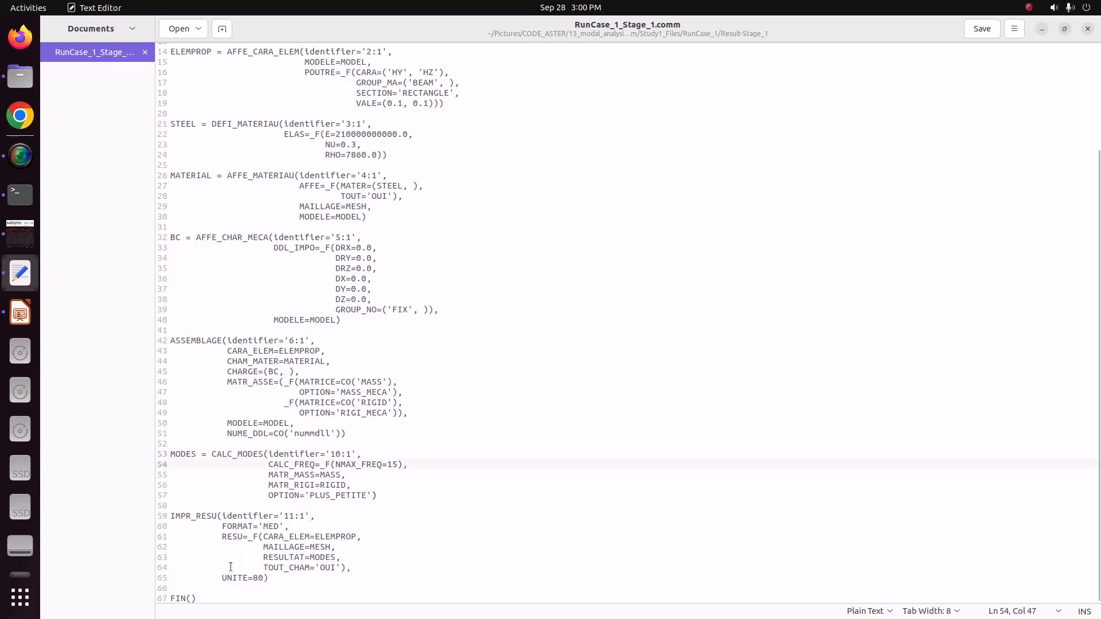
left_click_drag(198, 599, 166, 597)
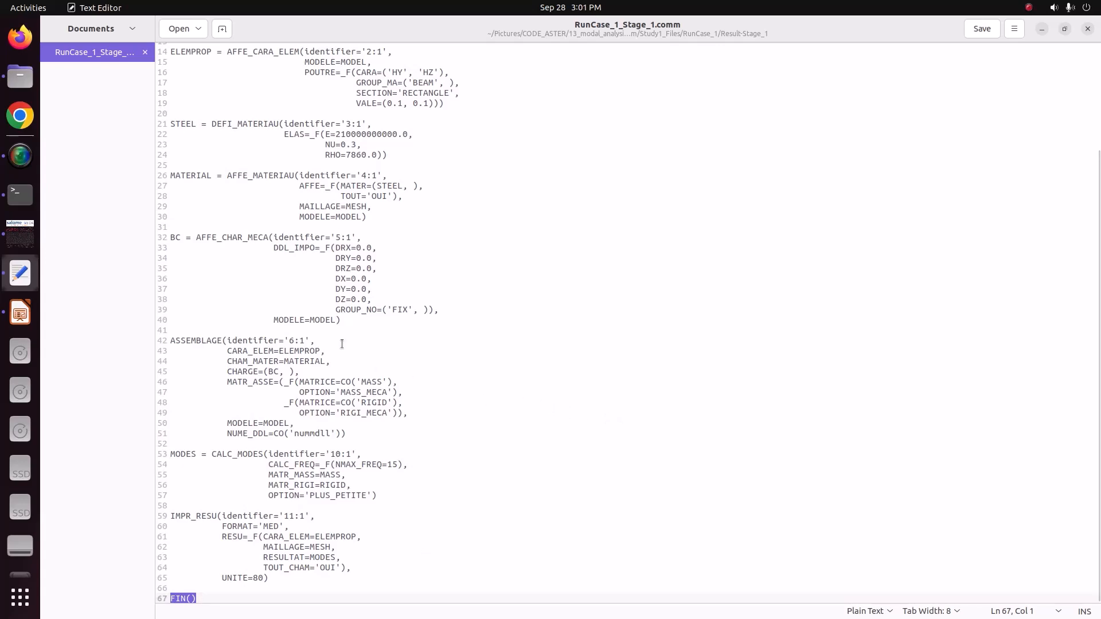
scroll(251, 295, "up", 3)
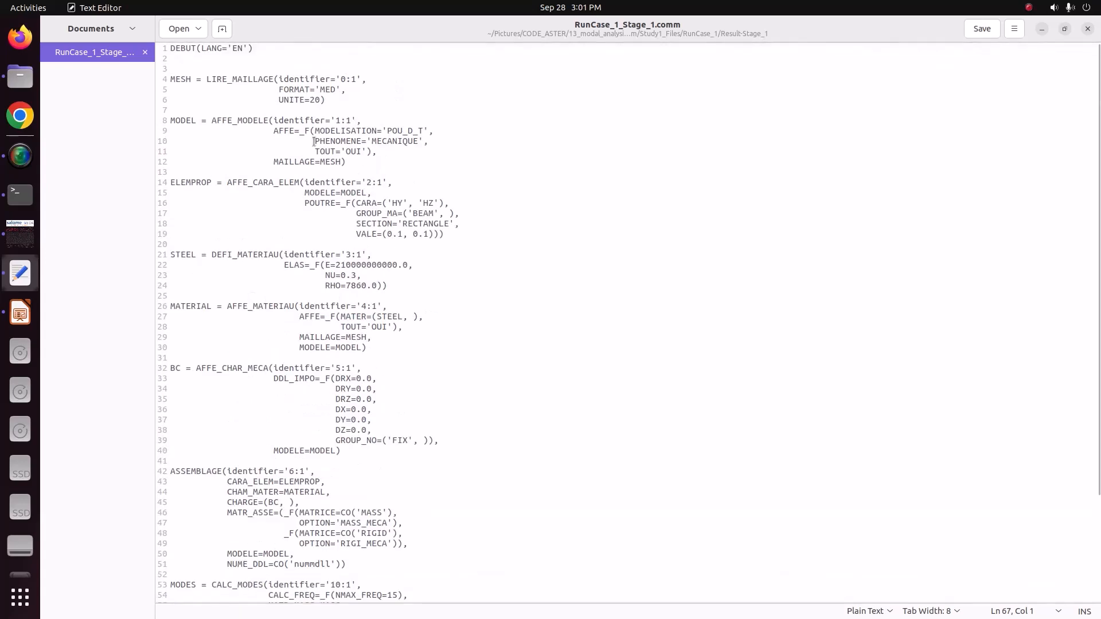
left_click(1088, 28)
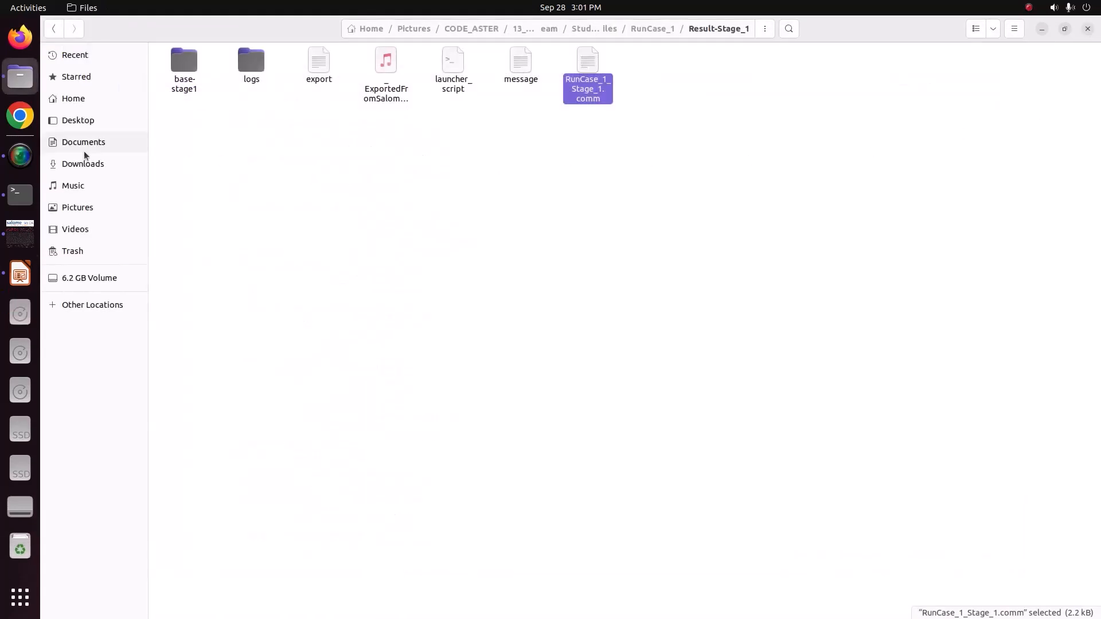
Return to salome_meca and activate the ParaVIS module.
left_click(15, 234)
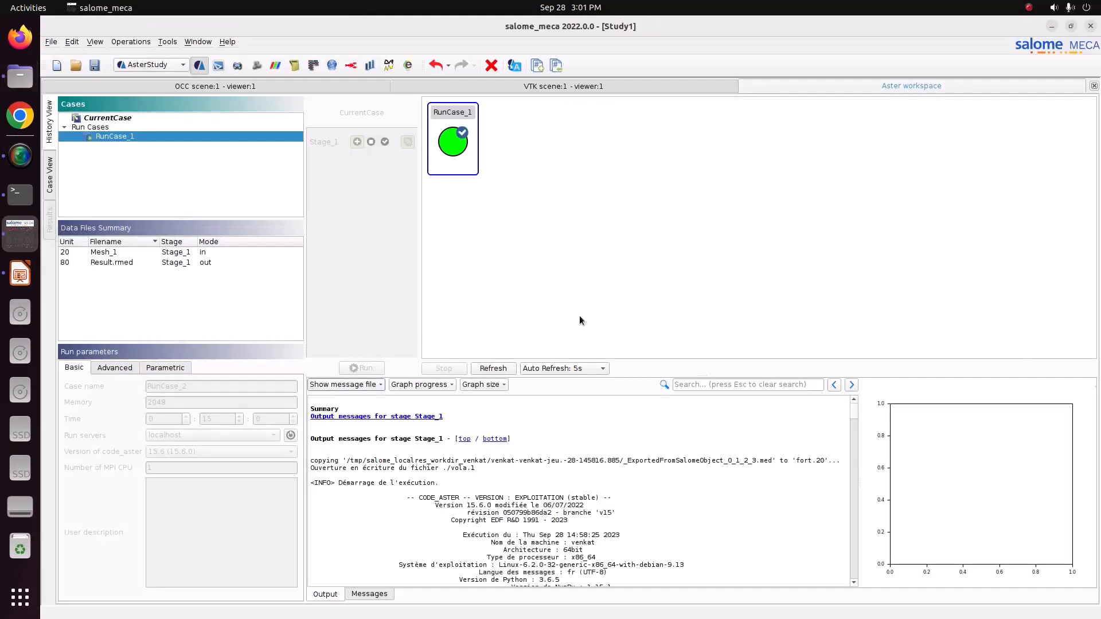
left_click(172, 68)
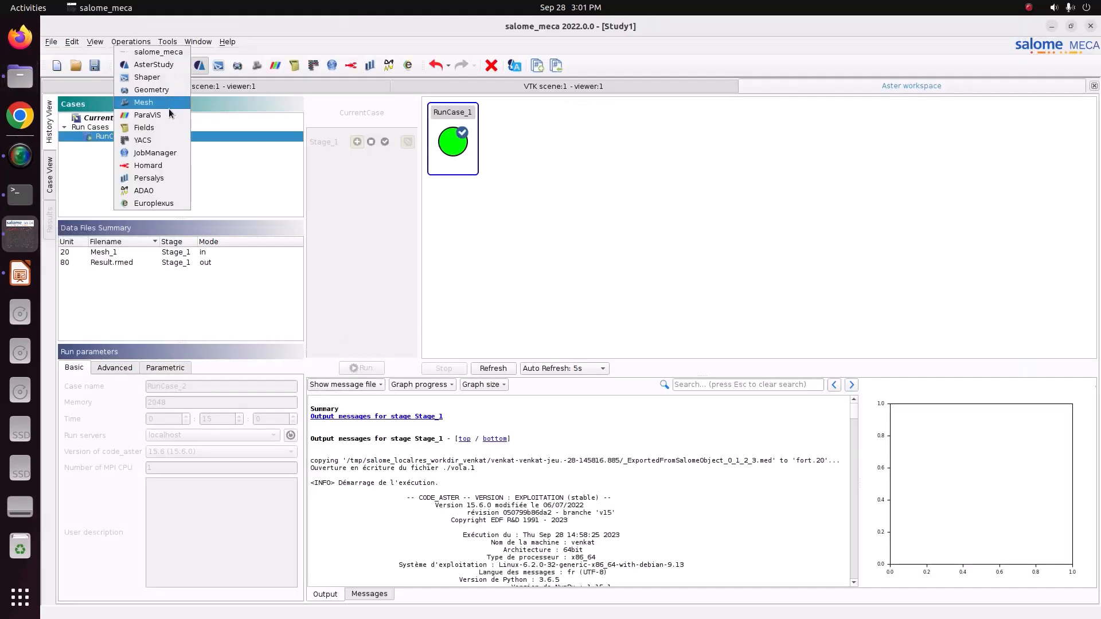
left_click(168, 110)
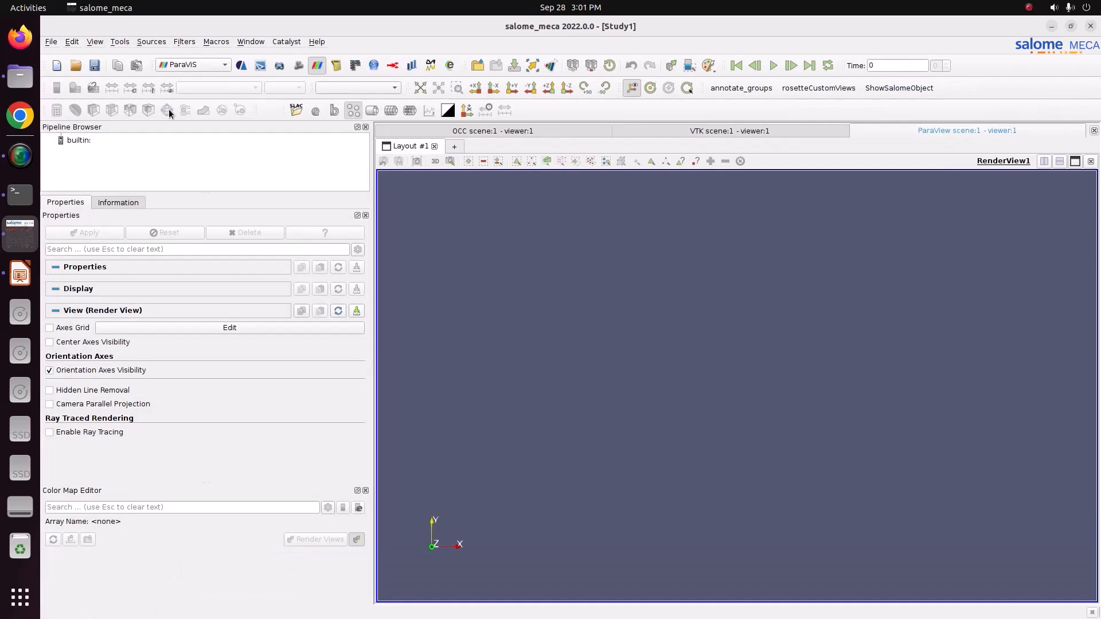
Open Result.rmed from the Pictures/CODE_ASTER/13_modal_analysis_Beam folder and load it with the MODES__DEPL field.
right_click(70, 140)
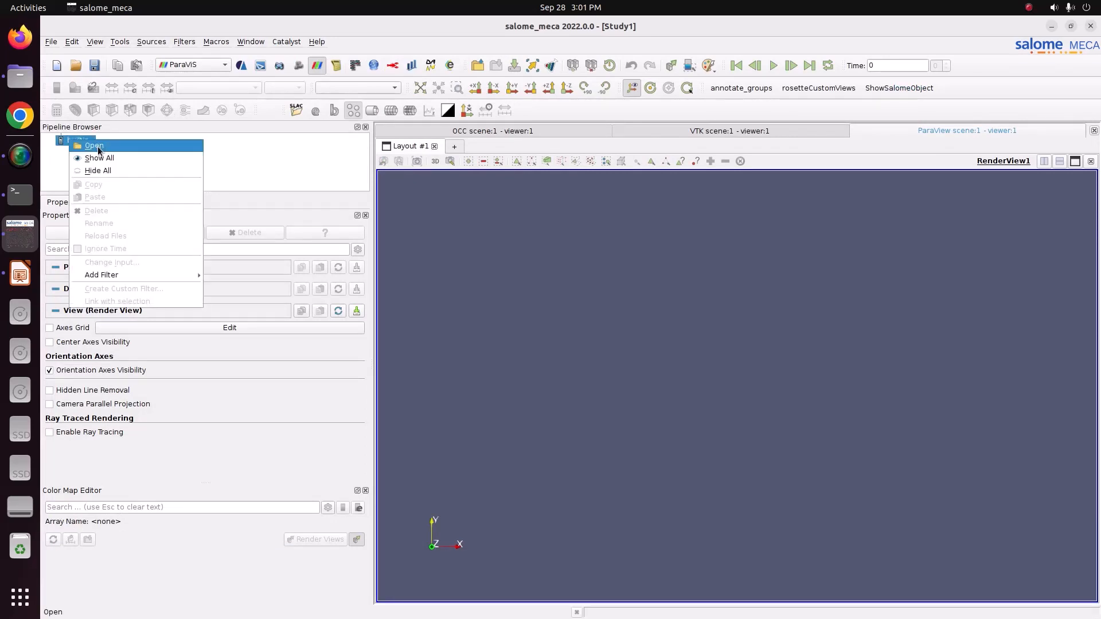
left_click(97, 148)
left_click(528, 225)
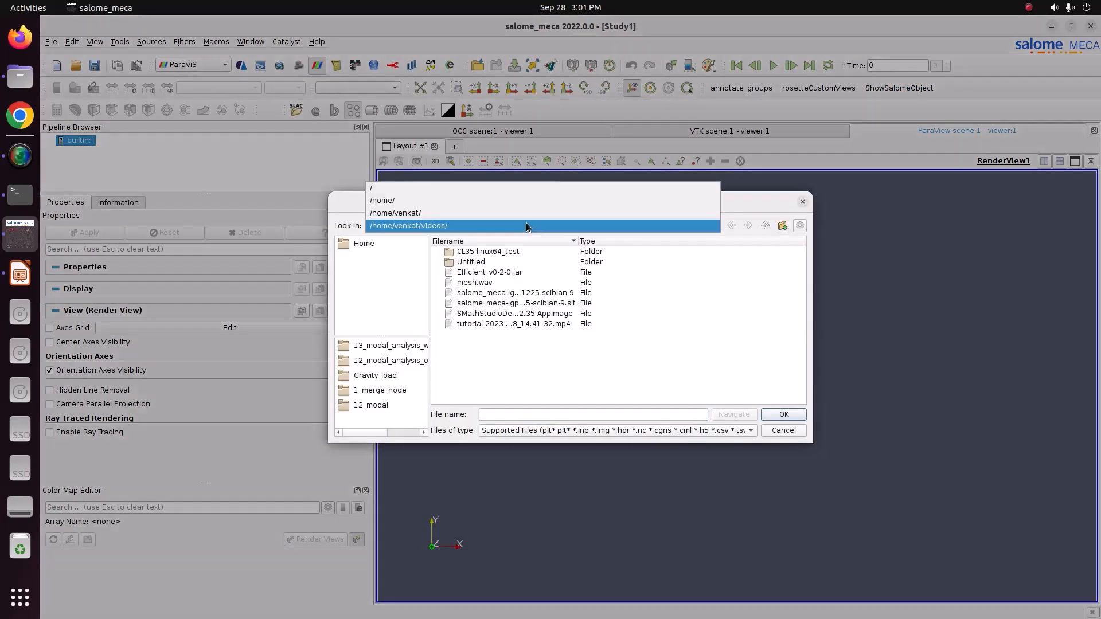
left_click(529, 213)
double_click(480, 363)
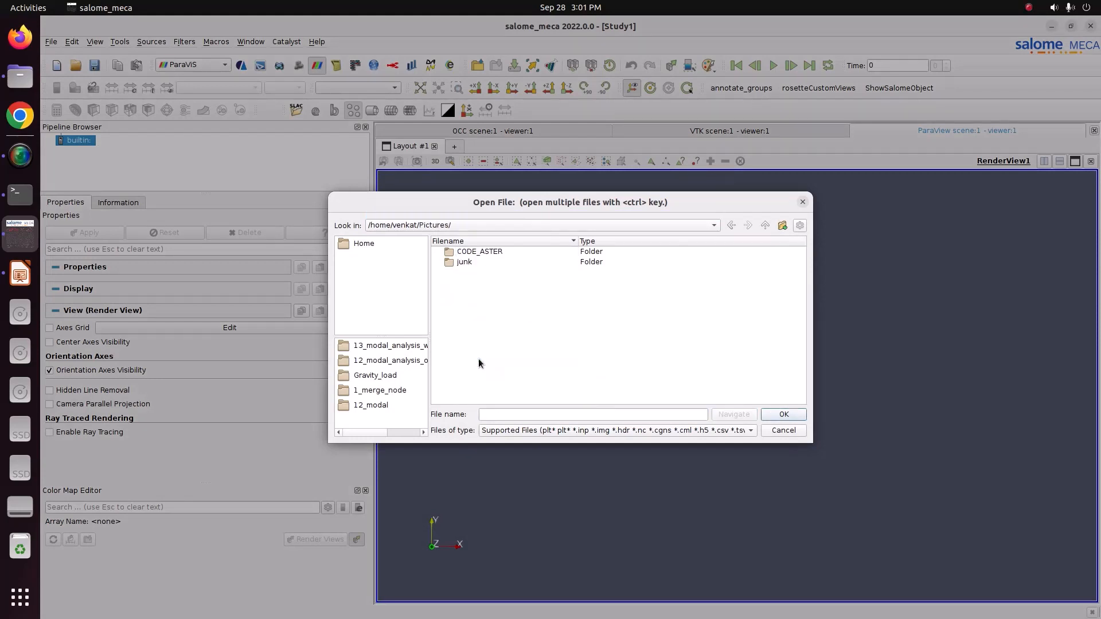
double_click(477, 253)
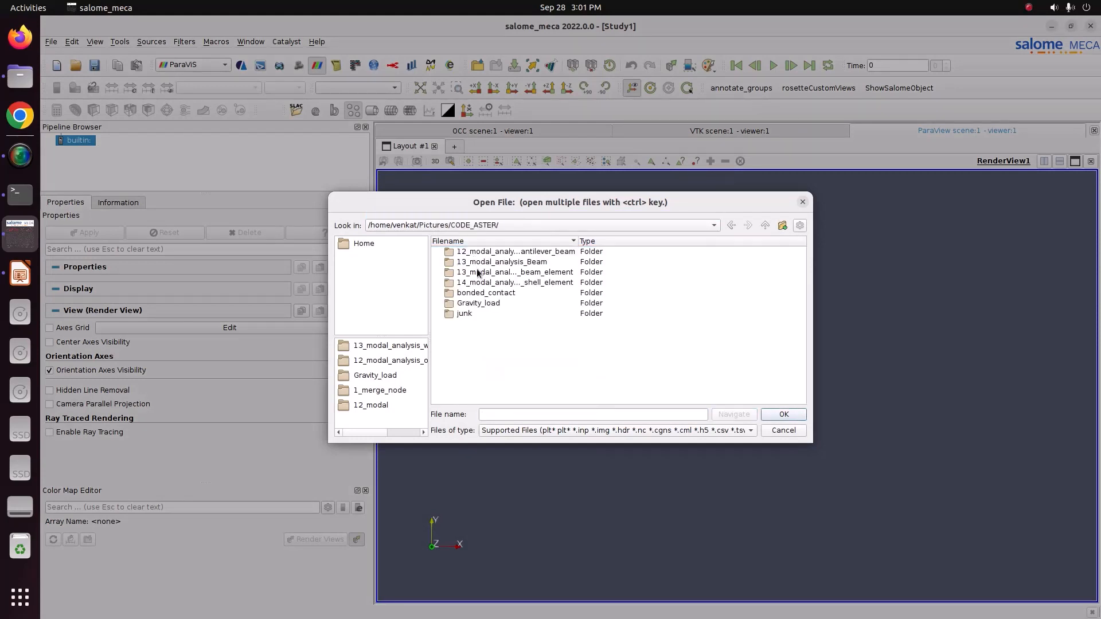
double_click(479, 265)
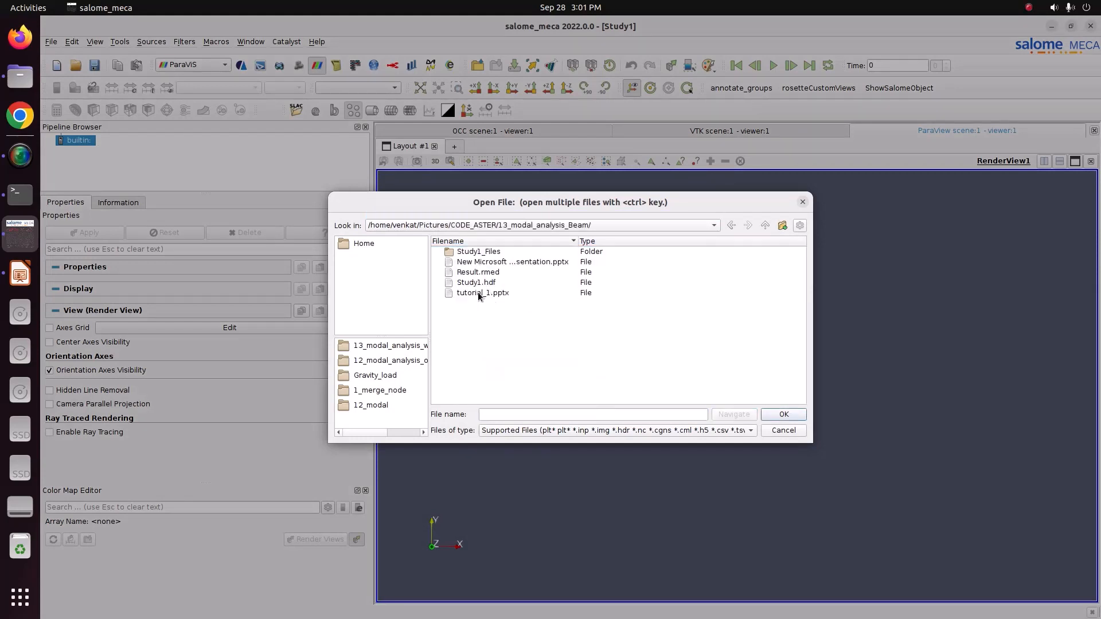
left_click(471, 273)
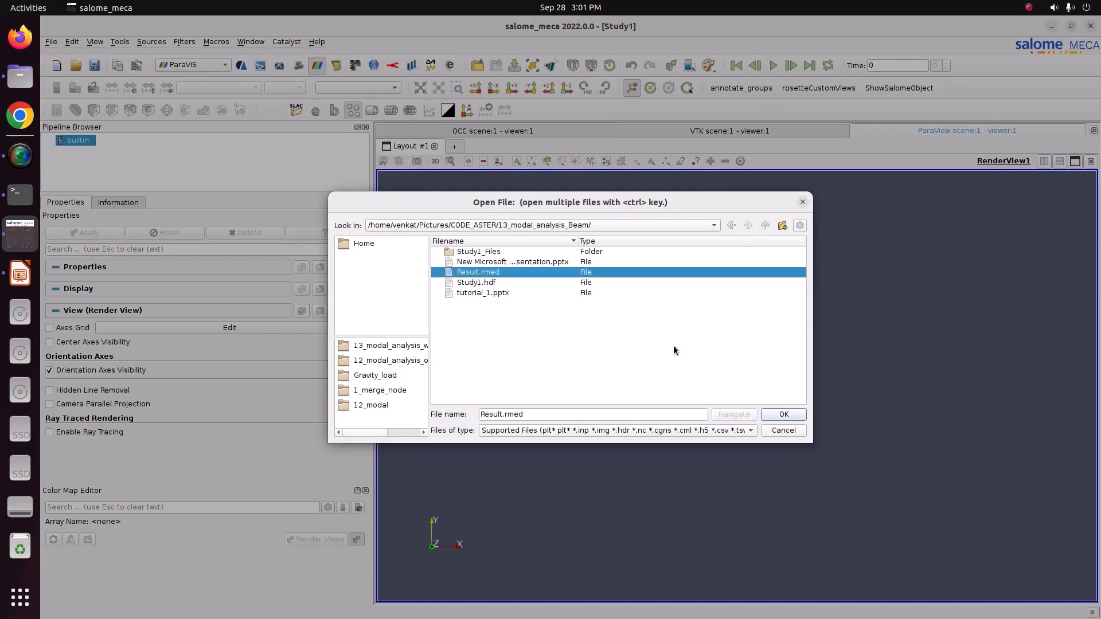
left_click(784, 416)
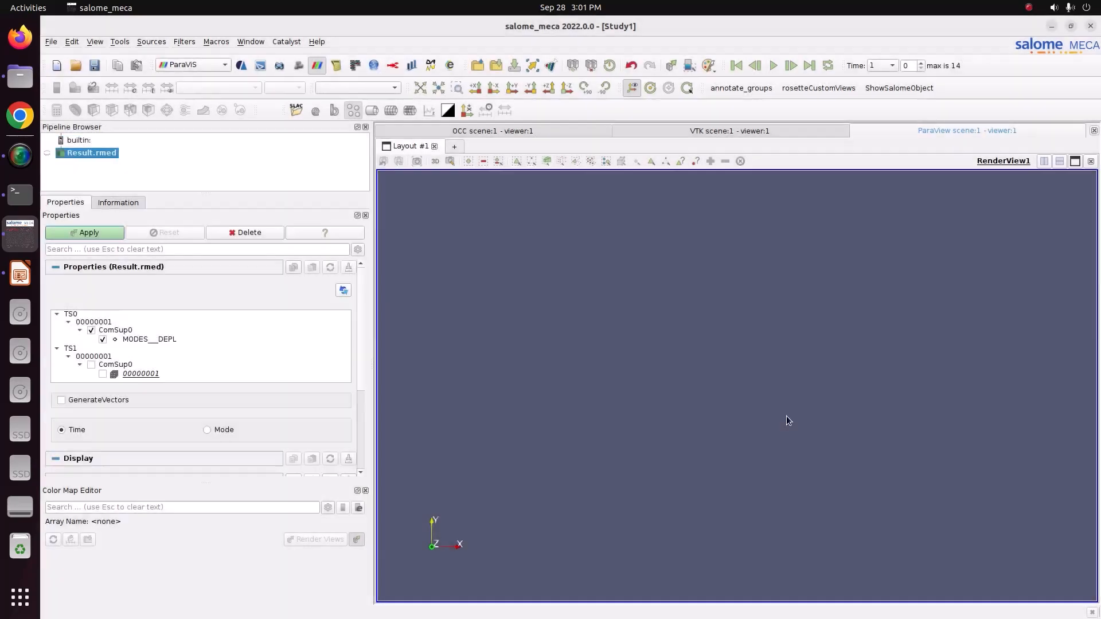
left_click(87, 234)
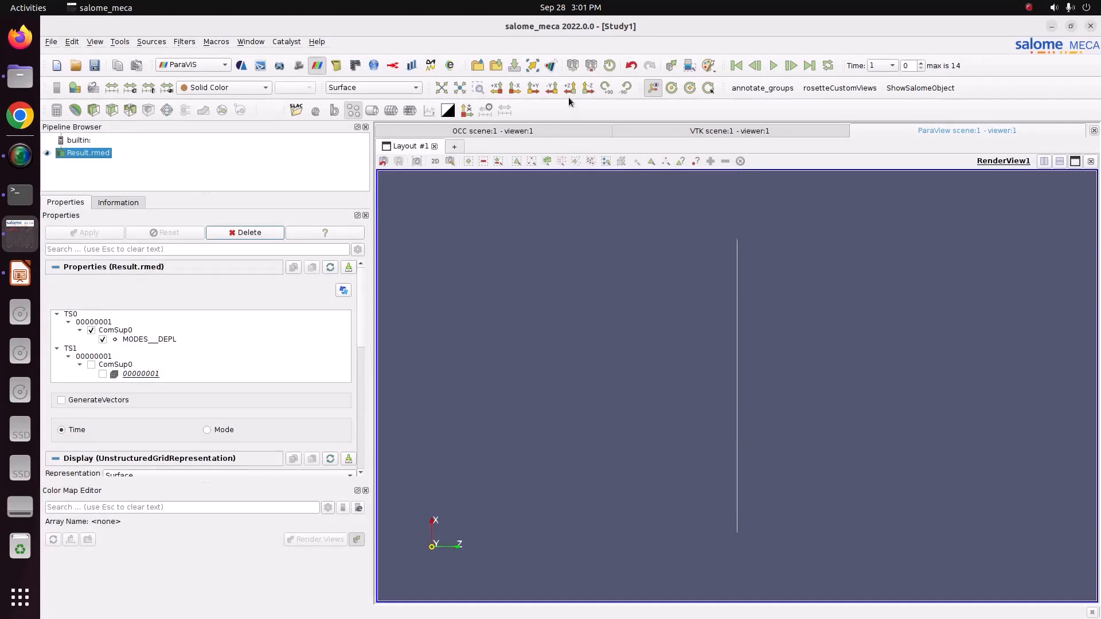
Orient the view onto the XY plane and color the beam by MODES__DEPL.
left_click(588, 88)
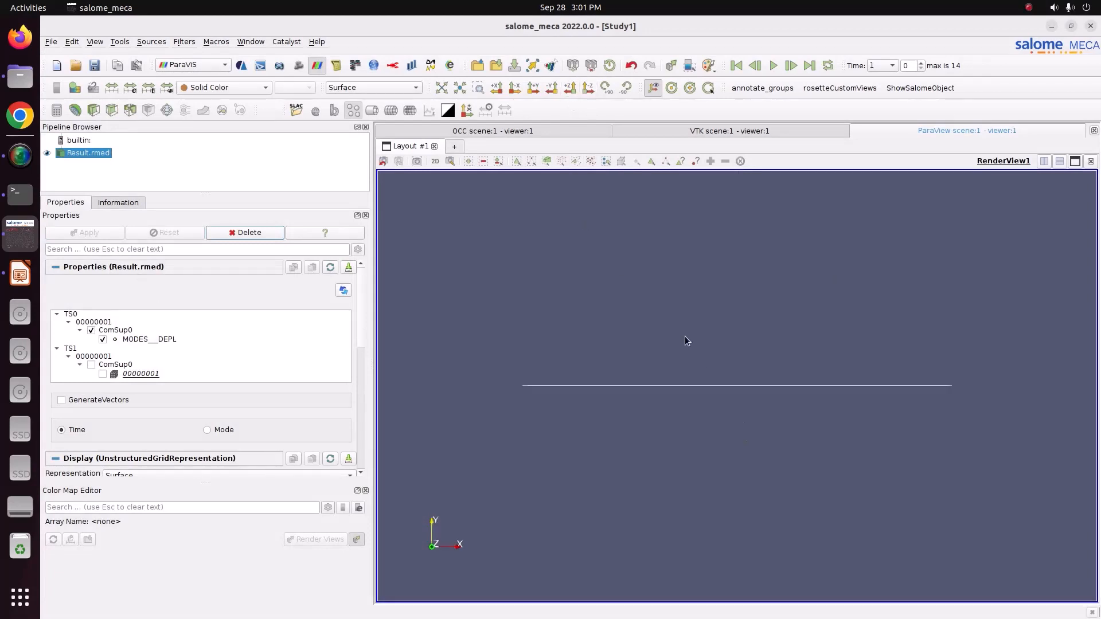
left_click(245, 91)
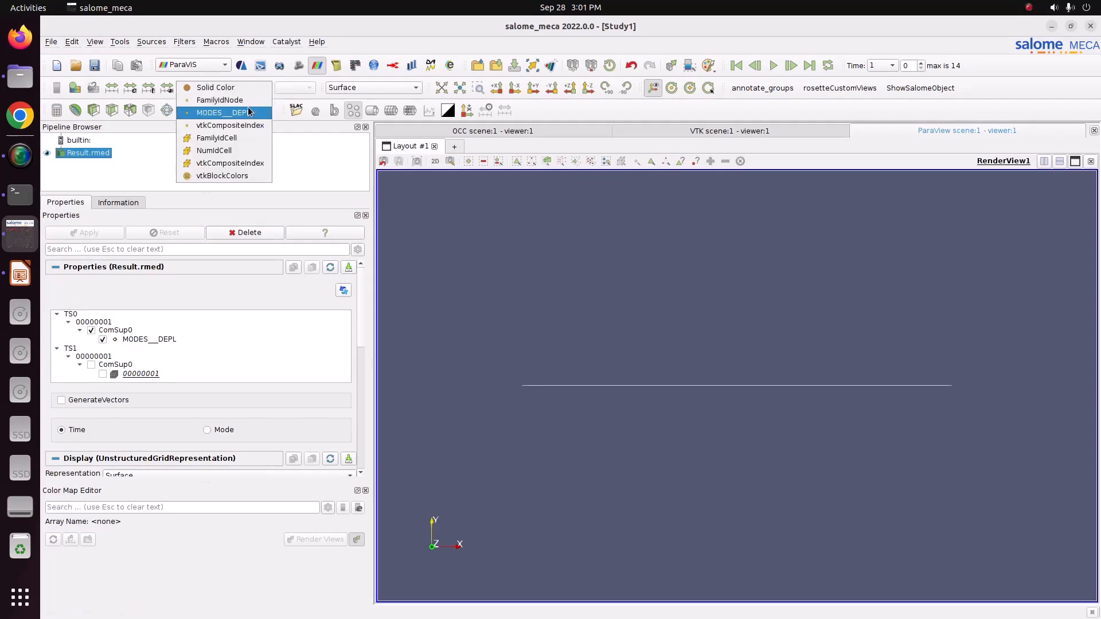
left_click(249, 114)
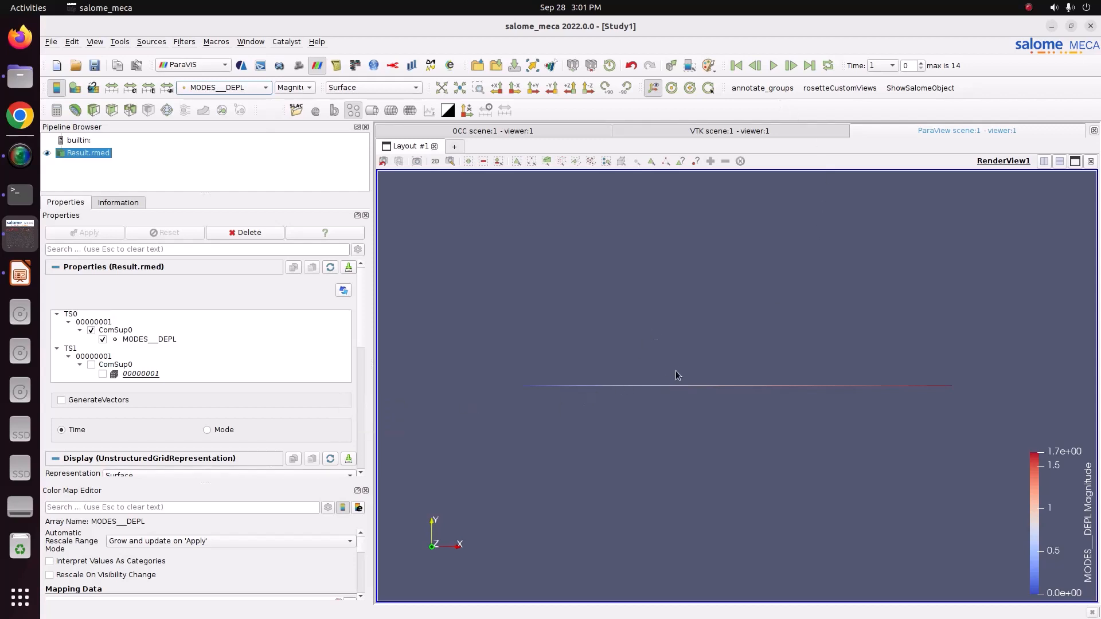
left_click(61, 400)
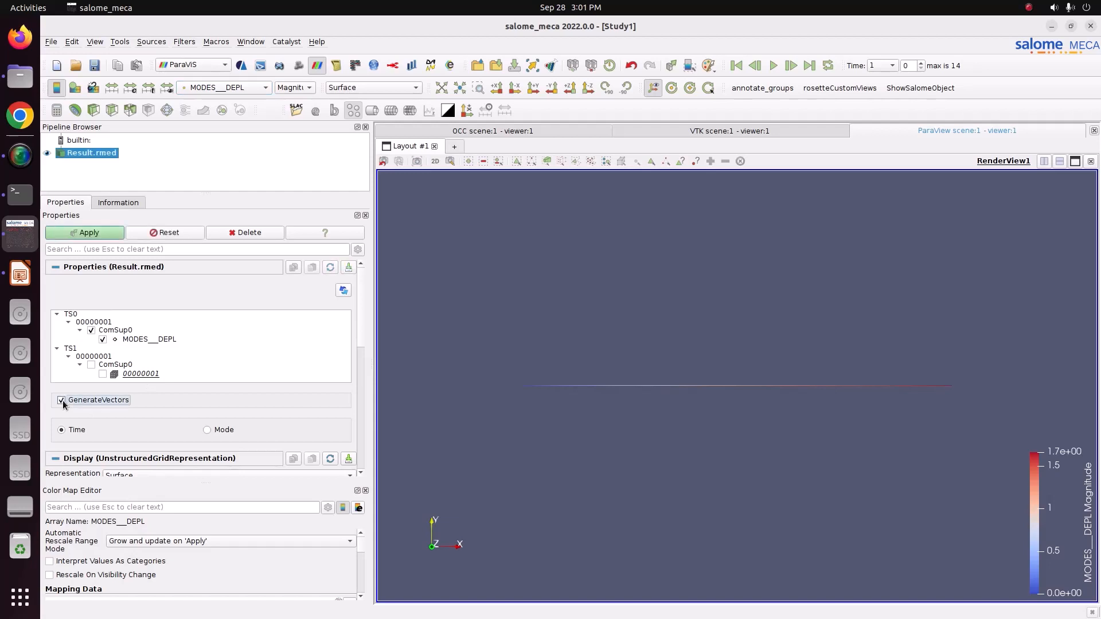
left_click(89, 233)
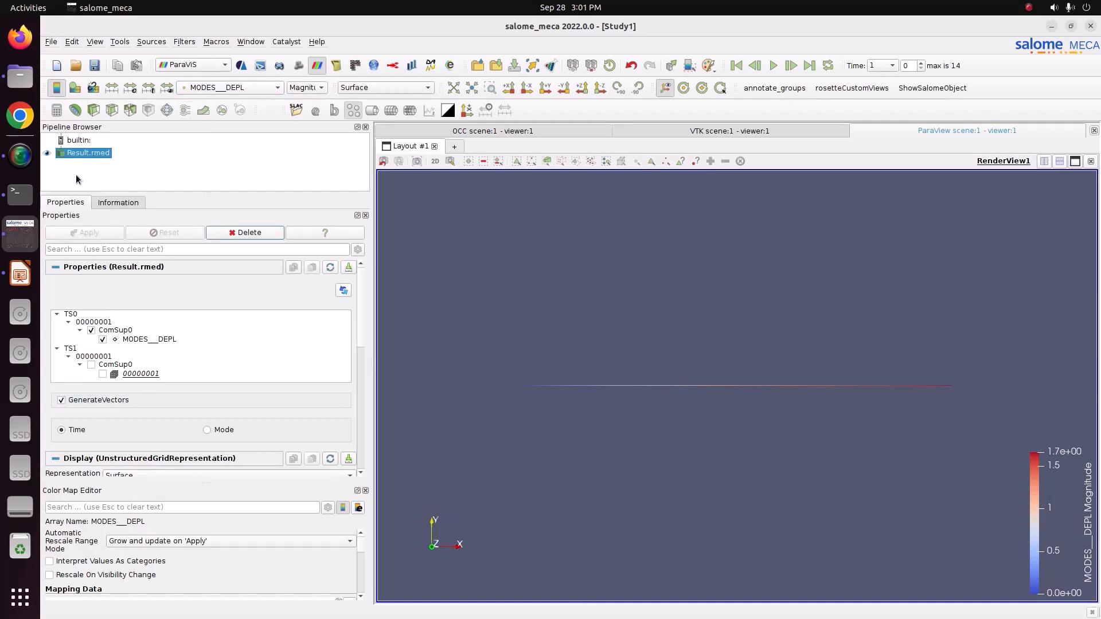
left_click(78, 399)
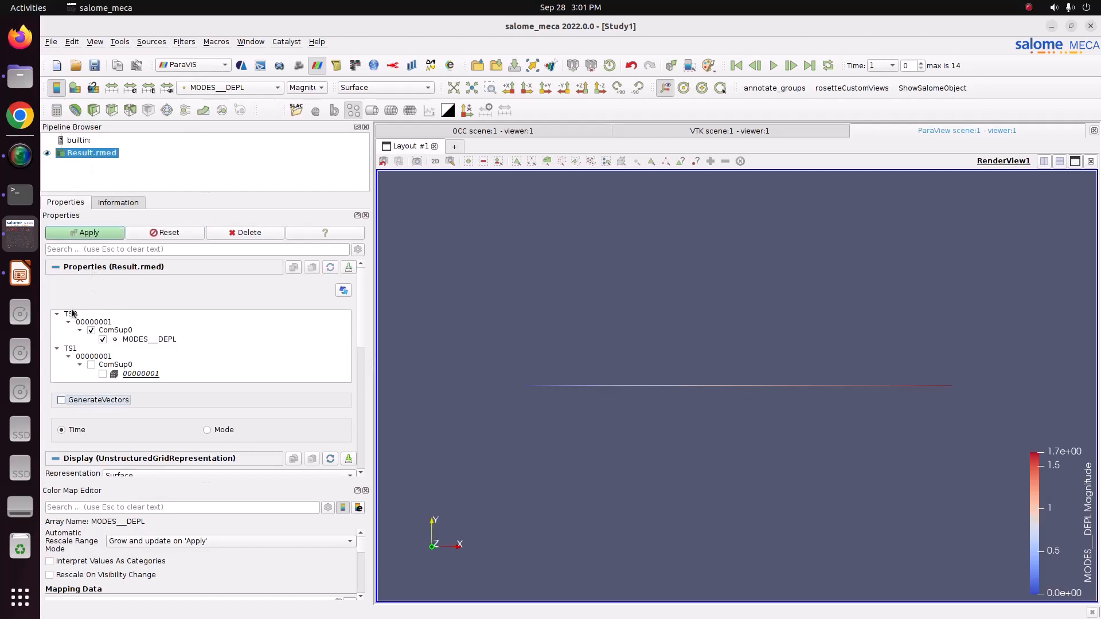
left_click(82, 235)
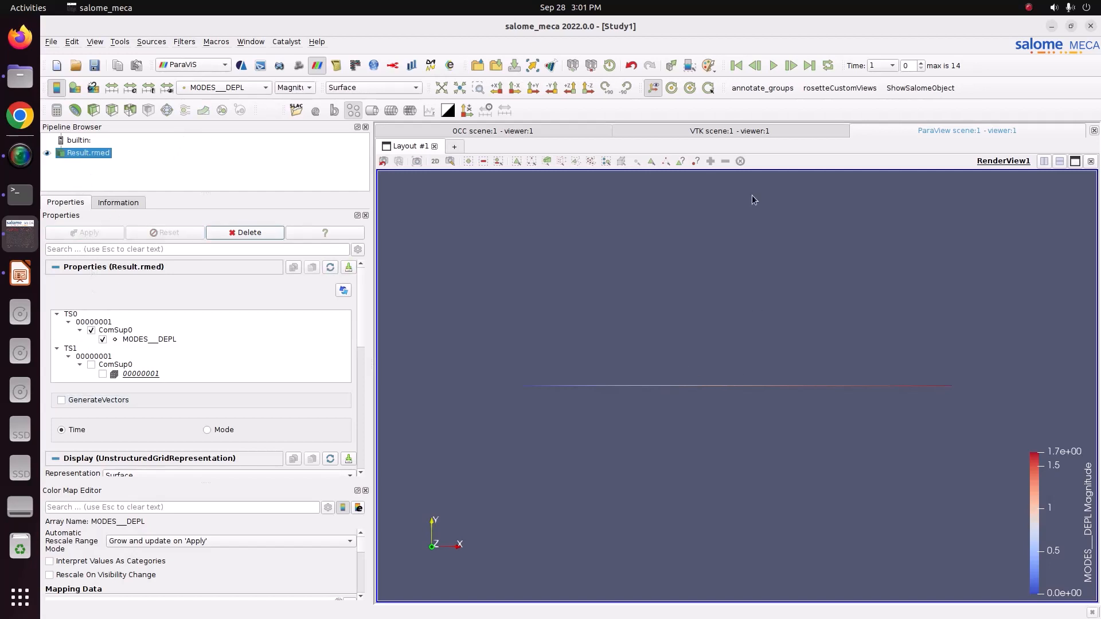
Browse the first few time steps of the unwarped result and return to time 1.
left_click(892, 67)
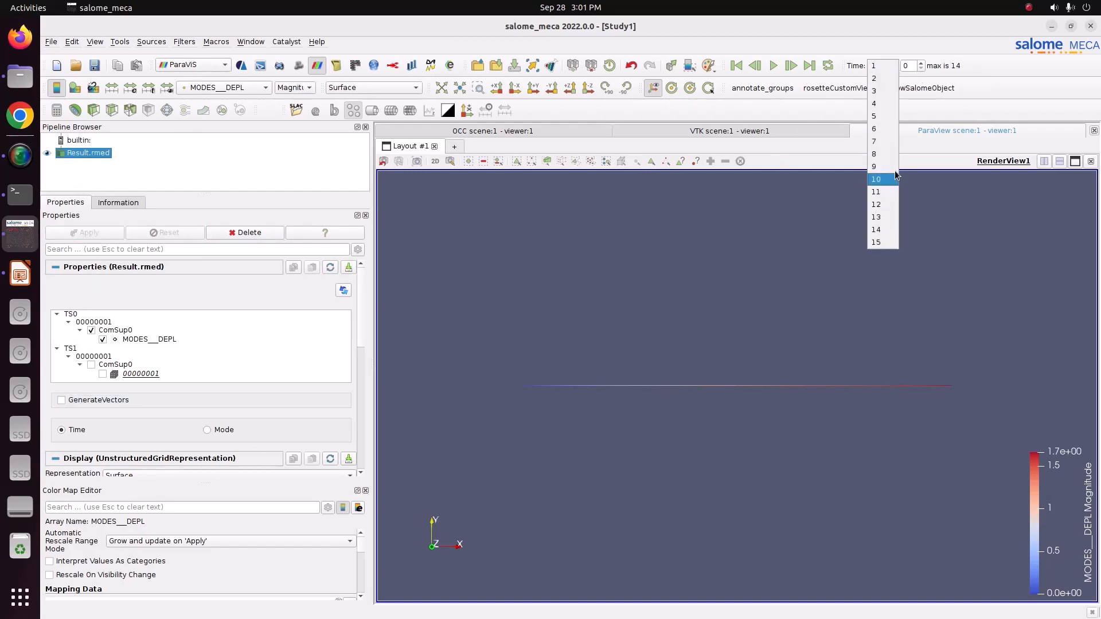
left_click(879, 66)
left_click(879, 68)
left_click(879, 78)
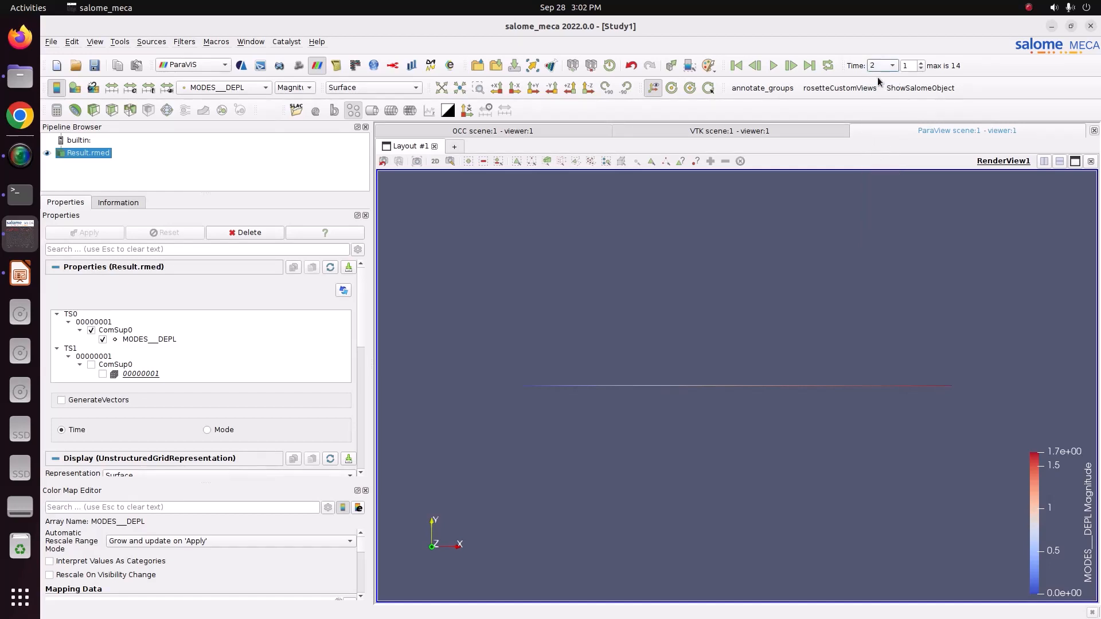
left_click(880, 67)
left_click(881, 79)
left_click(880, 68)
left_click(880, 80)
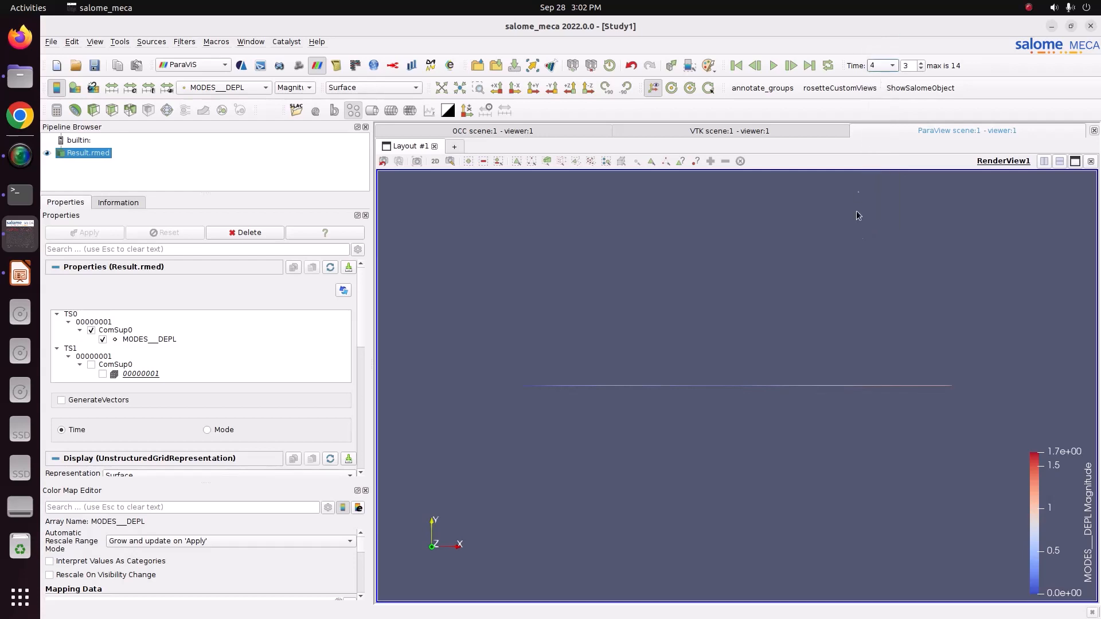
left_click(882, 69)
left_click(879, 28)
Enable GenerateVectors on Result.rmed and apply Warp By Vector using MODES__DEPL_Vector with a scale factor of about 0.207.
left_click(64, 403)
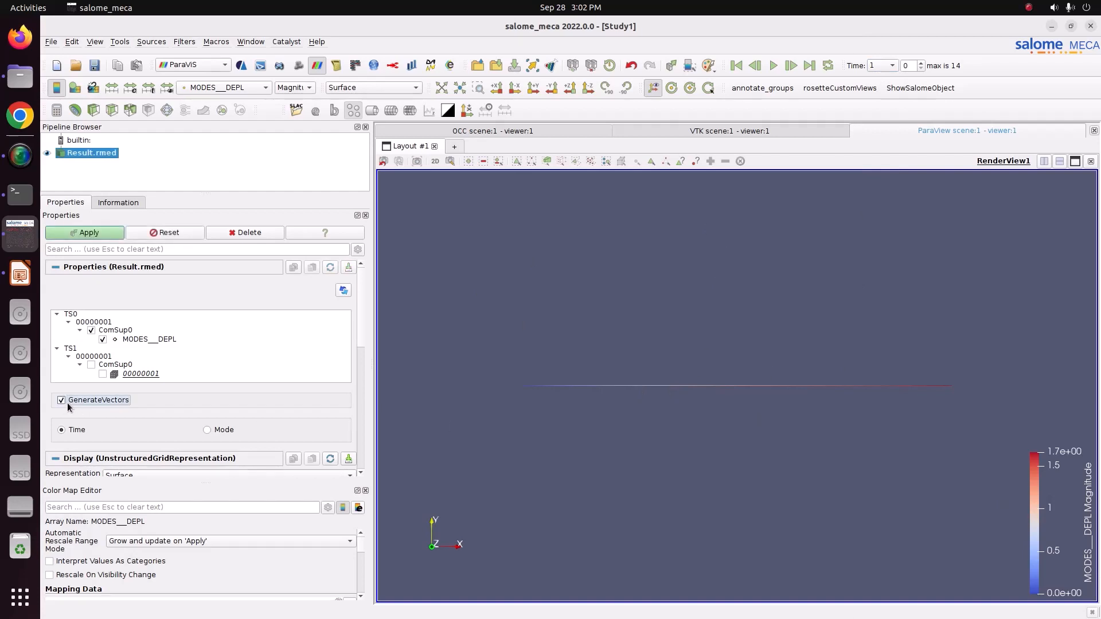
left_click(73, 235)
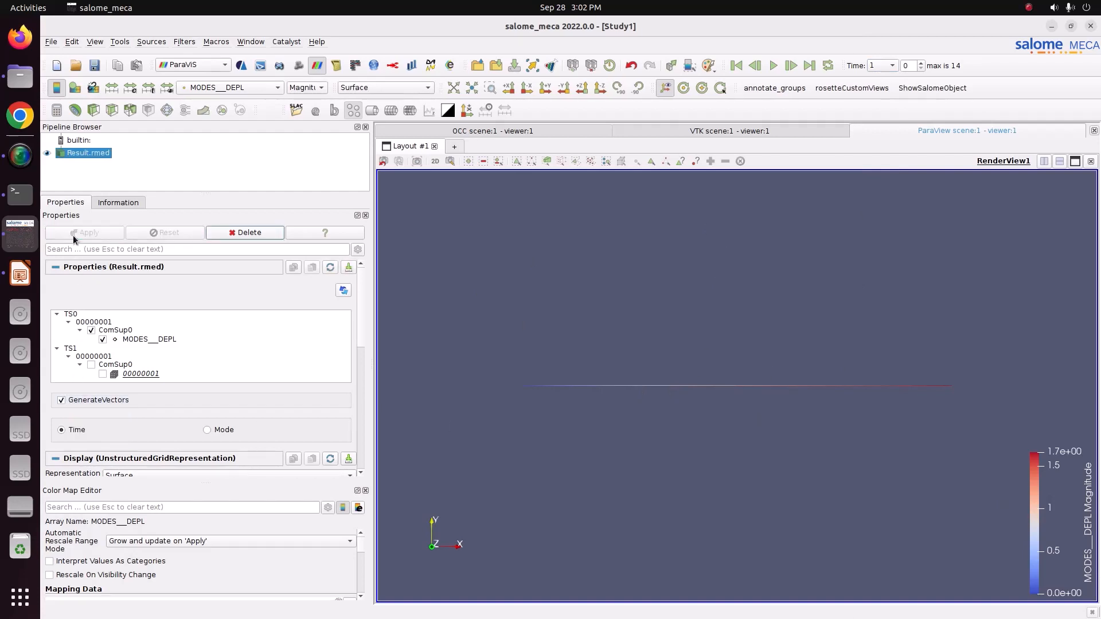
left_click(204, 117)
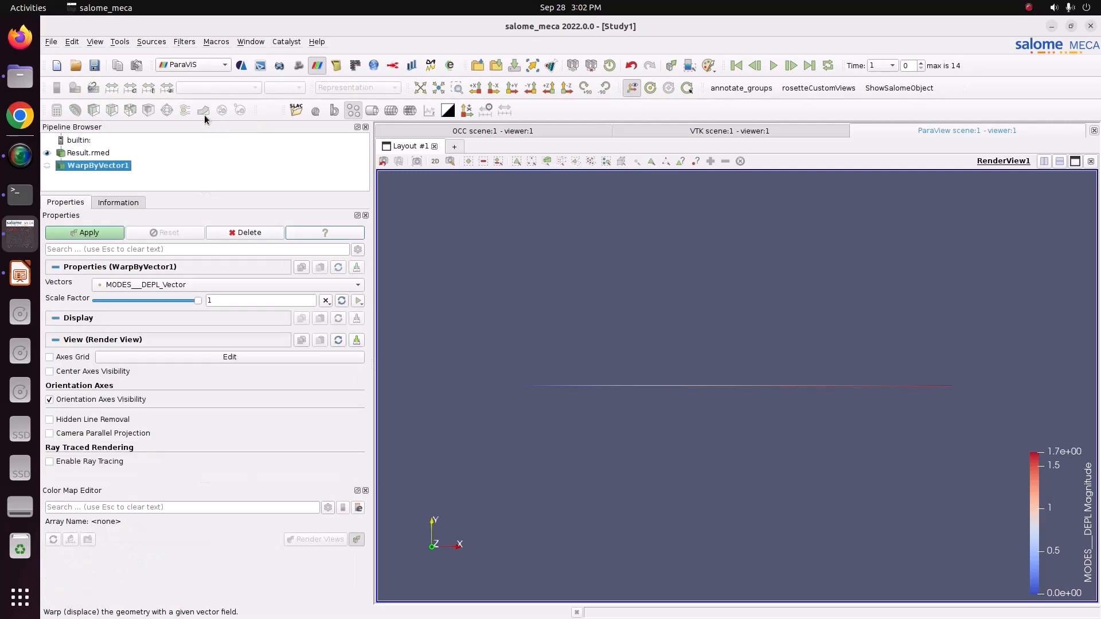
left_click_drag(198, 300, 157, 303)
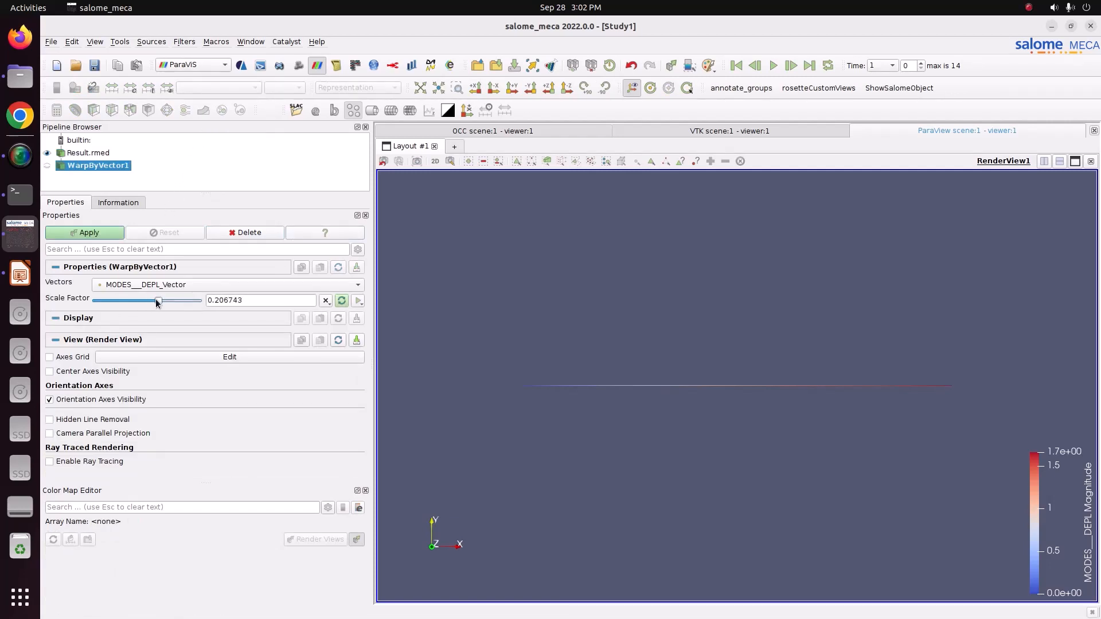
left_click(92, 233)
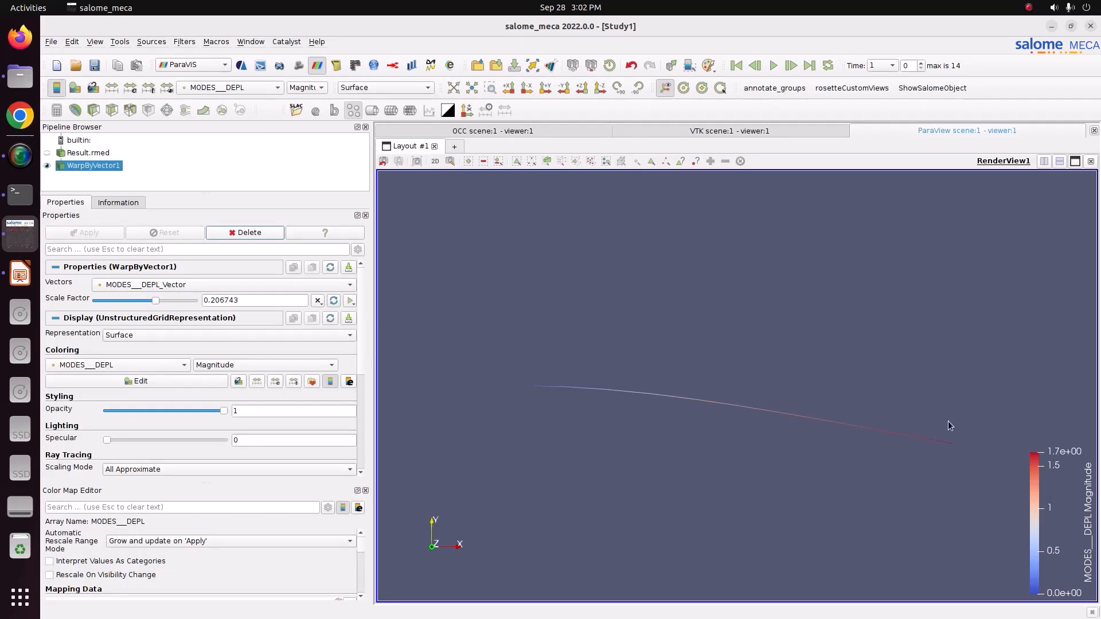
Move the color legend to the upper-left area of the render view and apply the Blue to Red Rainbow color preset.
left_click_drag(1046, 483, 444, 229)
scroll(363, 551, "up", 5)
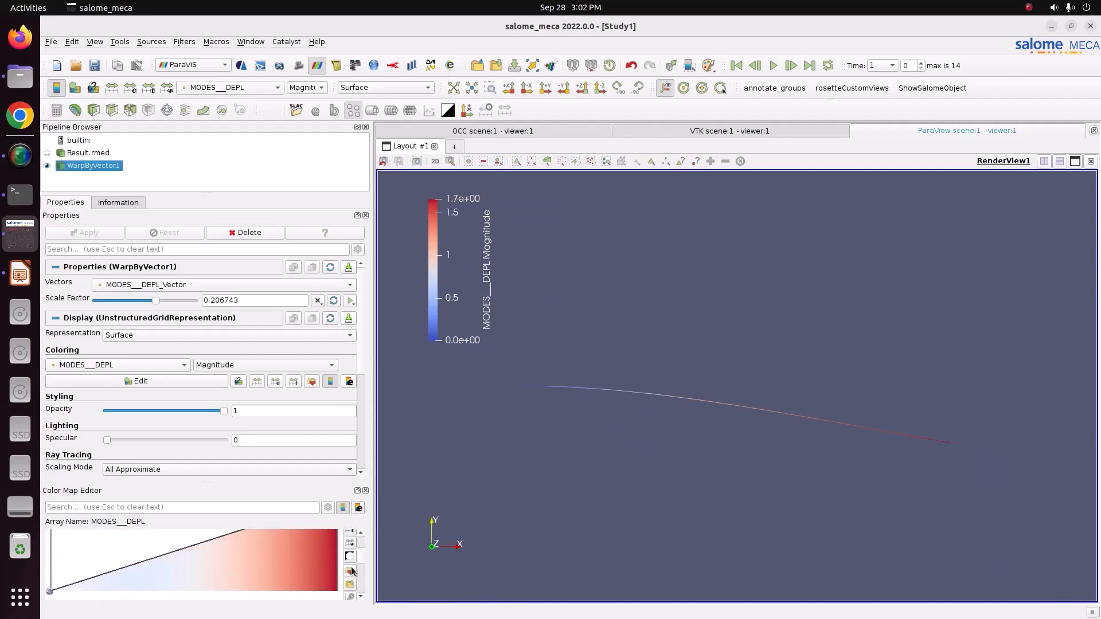
left_click(349, 571)
left_click(714, 159)
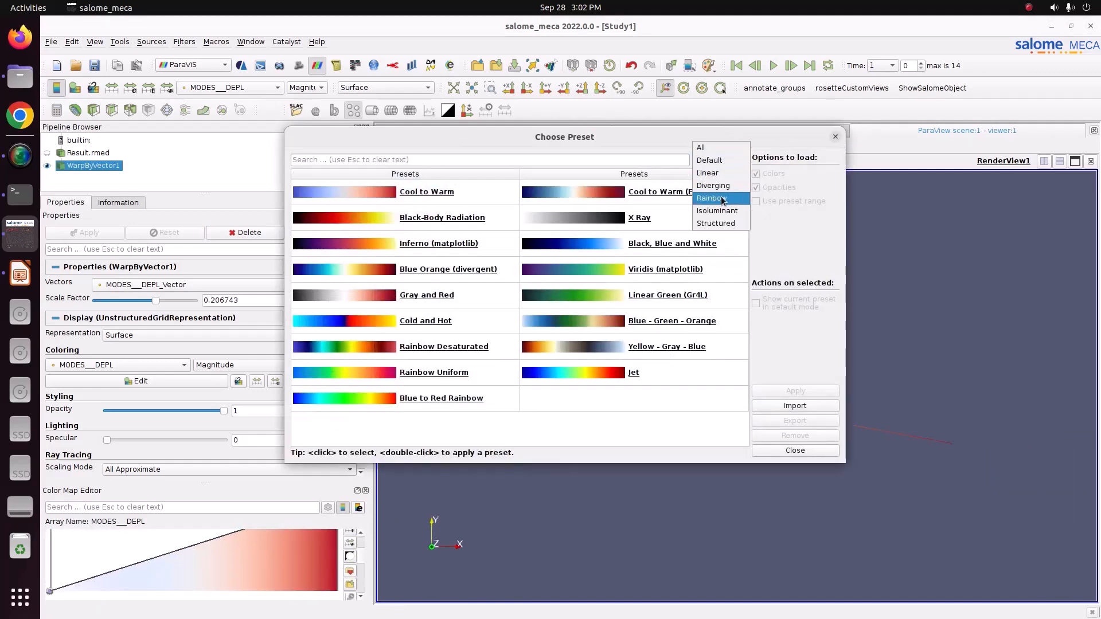
left_click(722, 199)
left_click(673, 204)
left_click(667, 215)
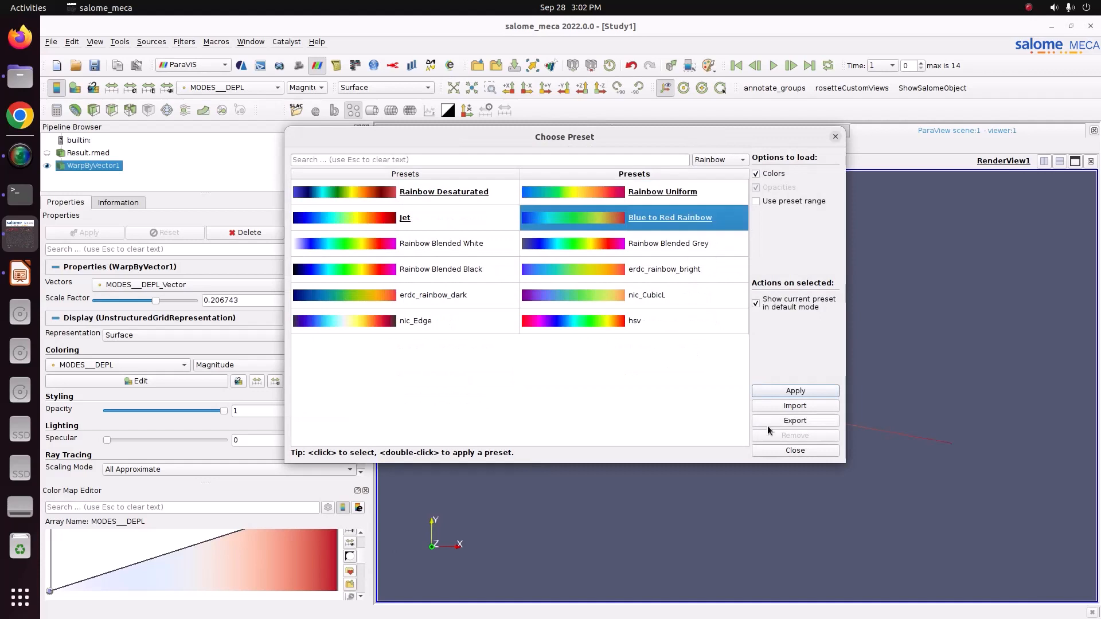
left_click(799, 390)
left_click(802, 451)
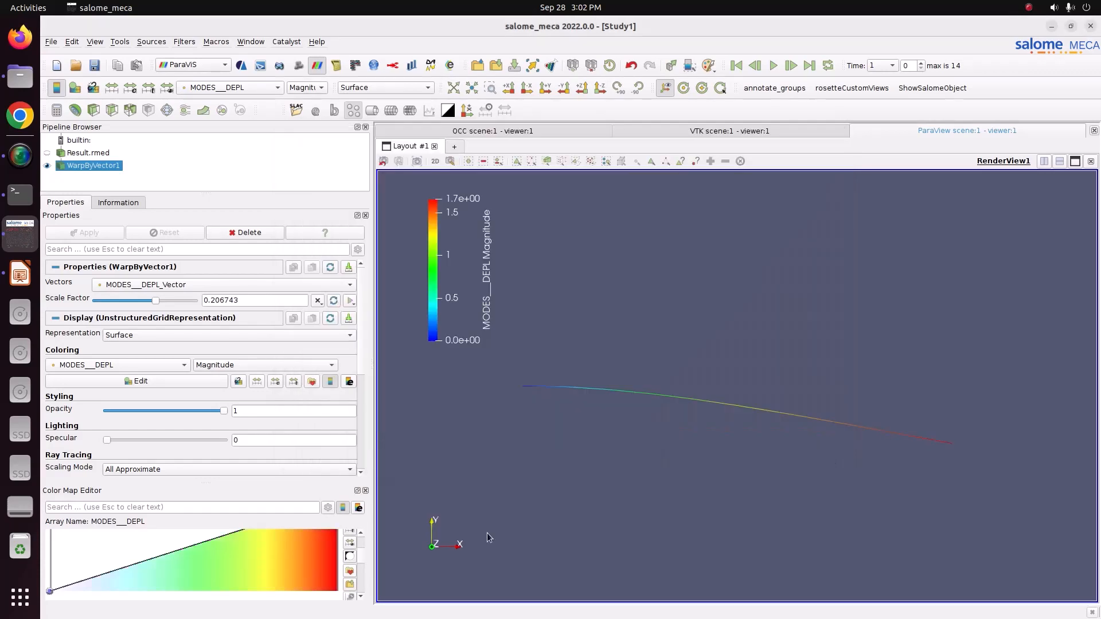
Set the color map's number of table values to 12.
scroll(367, 559, "down", 10)
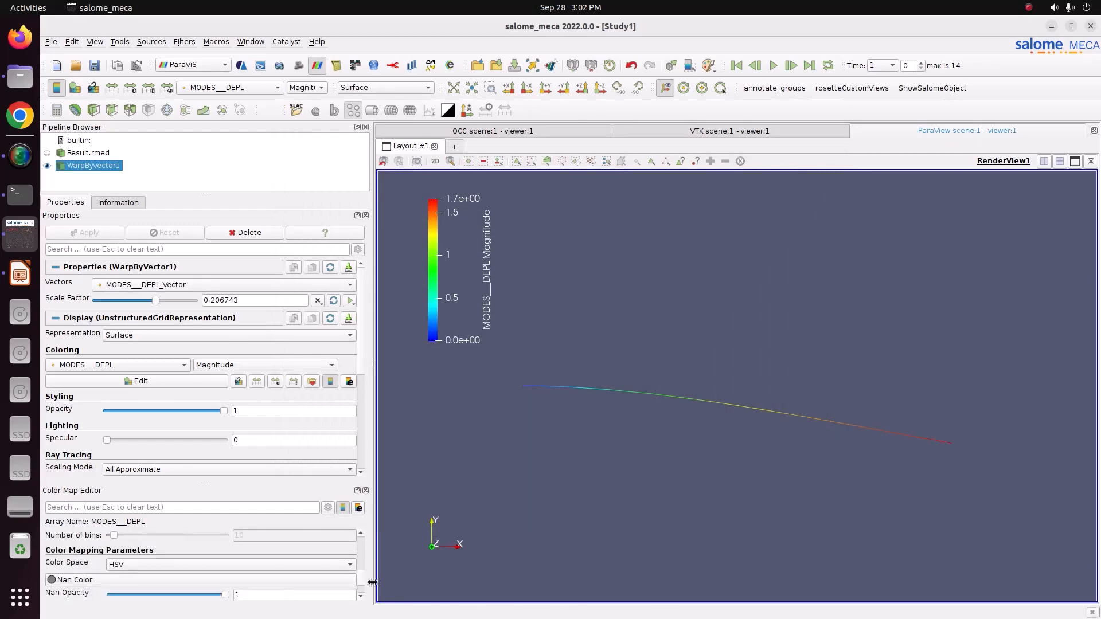
scroll(359, 581, "down", 3)
double_click(259, 575)
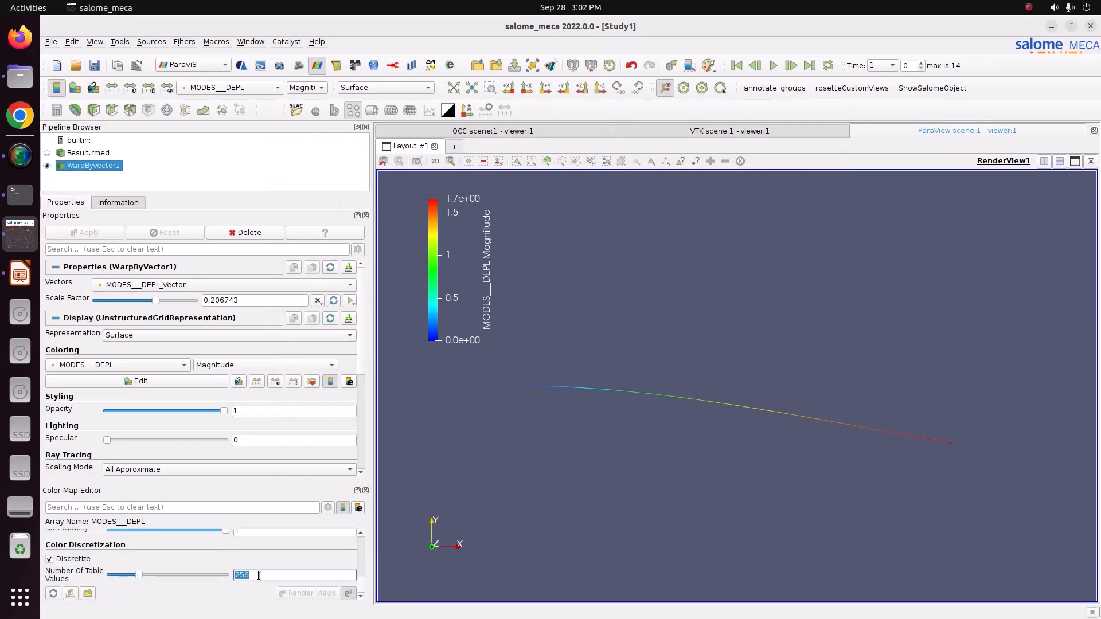
type("12")
key("Return")
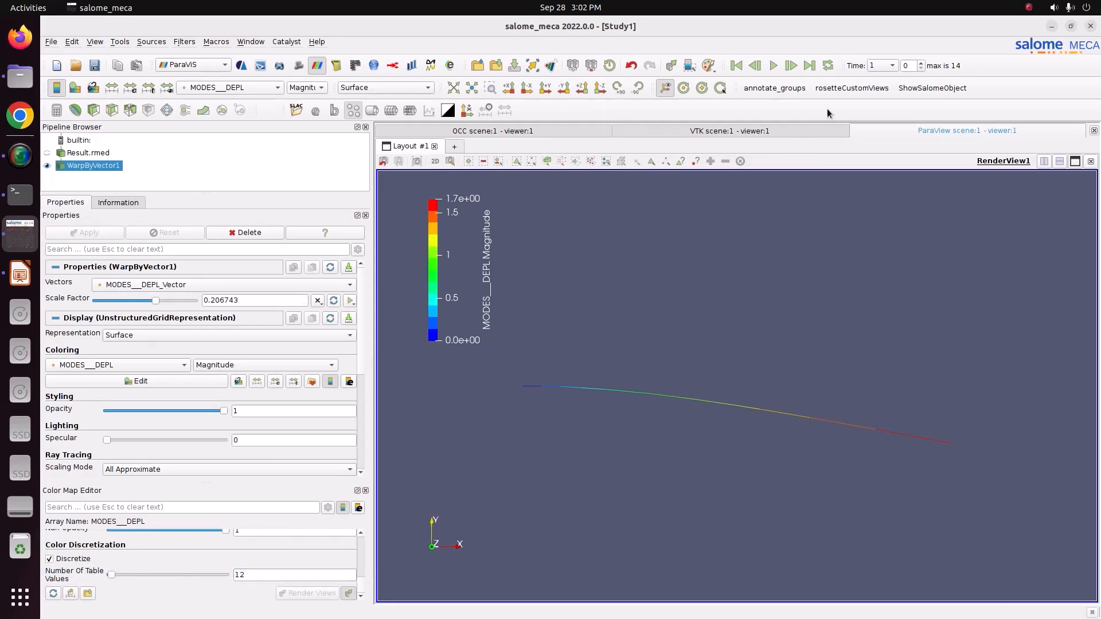
Step the warped beam result through times 2, 3, 4 and 5 to view each mode shape.
left_click(874, 66)
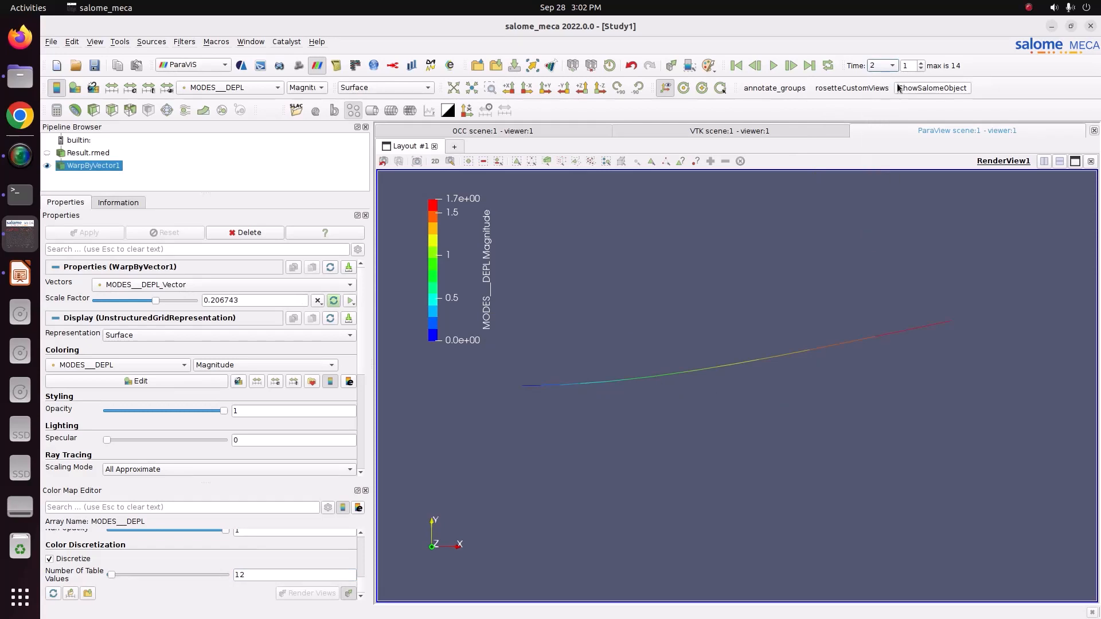
left_click(874, 65)
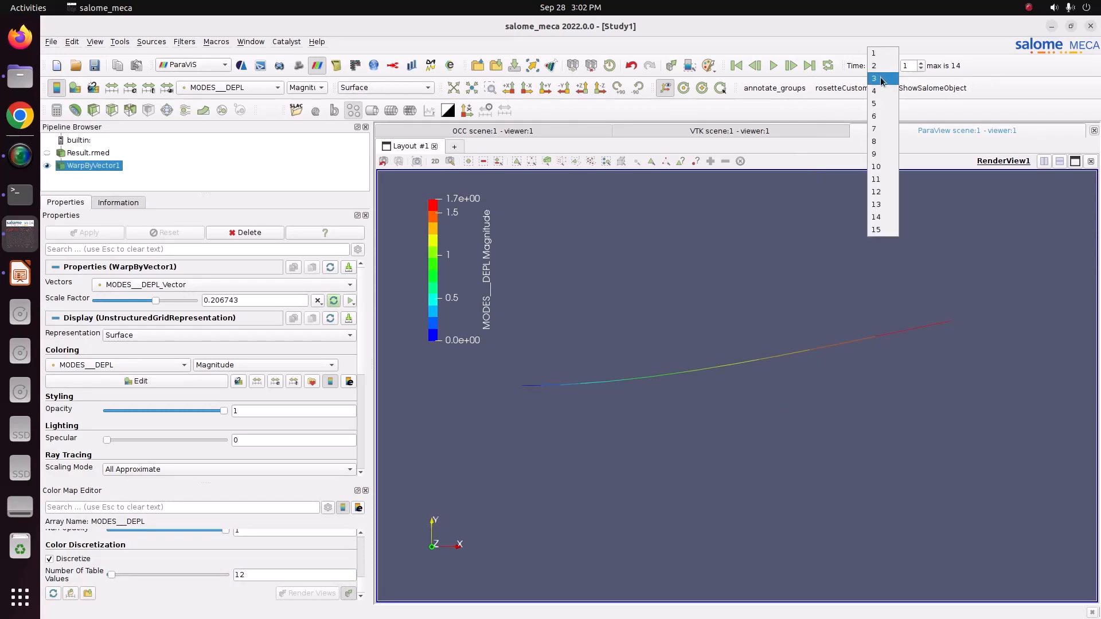
left_click(881, 80)
left_click(882, 67)
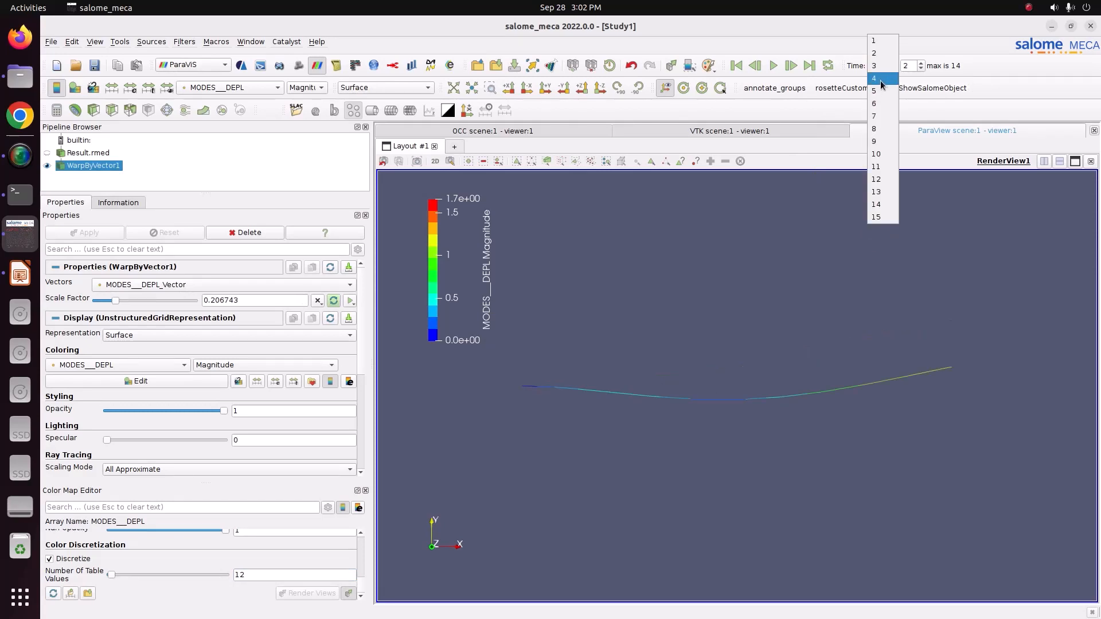
left_click(882, 78)
left_click(883, 66)
left_click(883, 79)
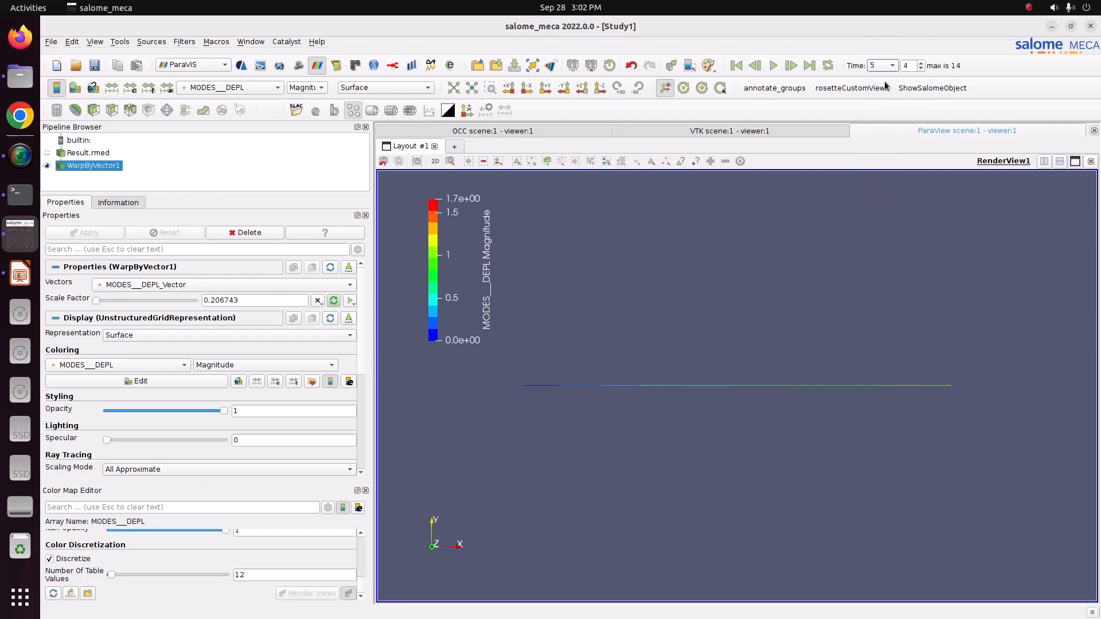
View the warped mode shapes at times 6 and 7, revisit time 6, and display time 8.
left_click(882, 67)
left_click(881, 85)
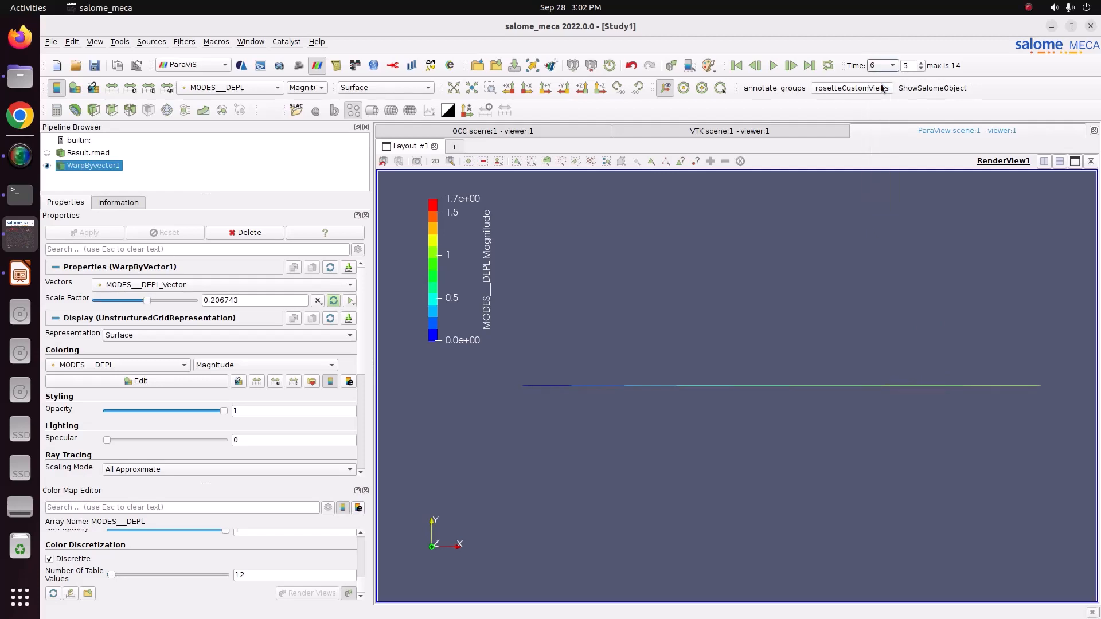
left_click(882, 67)
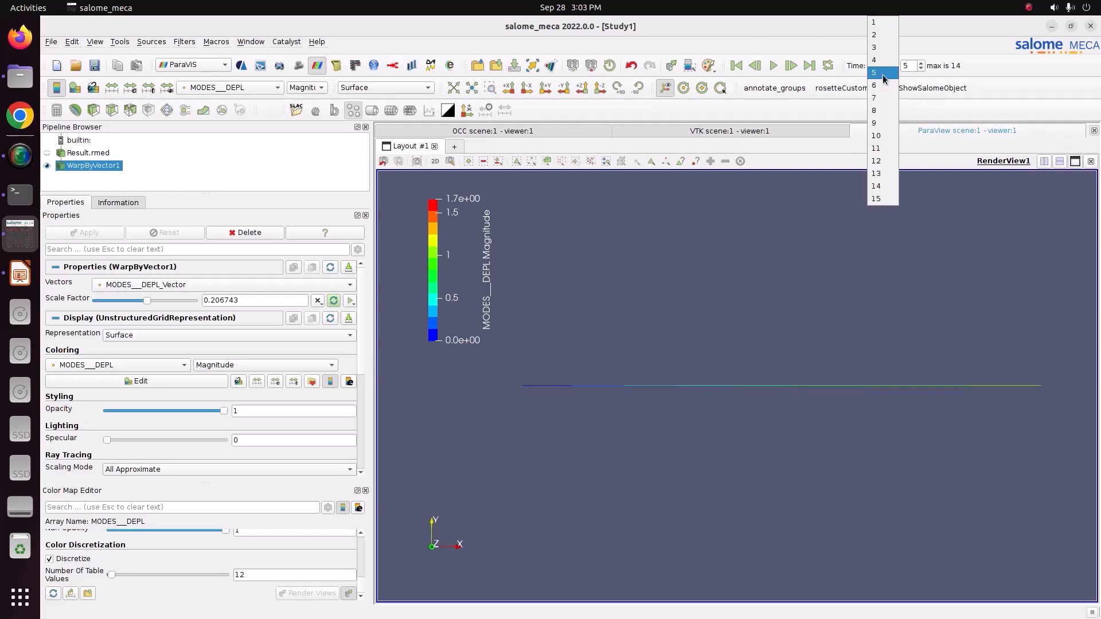
left_click(882, 90)
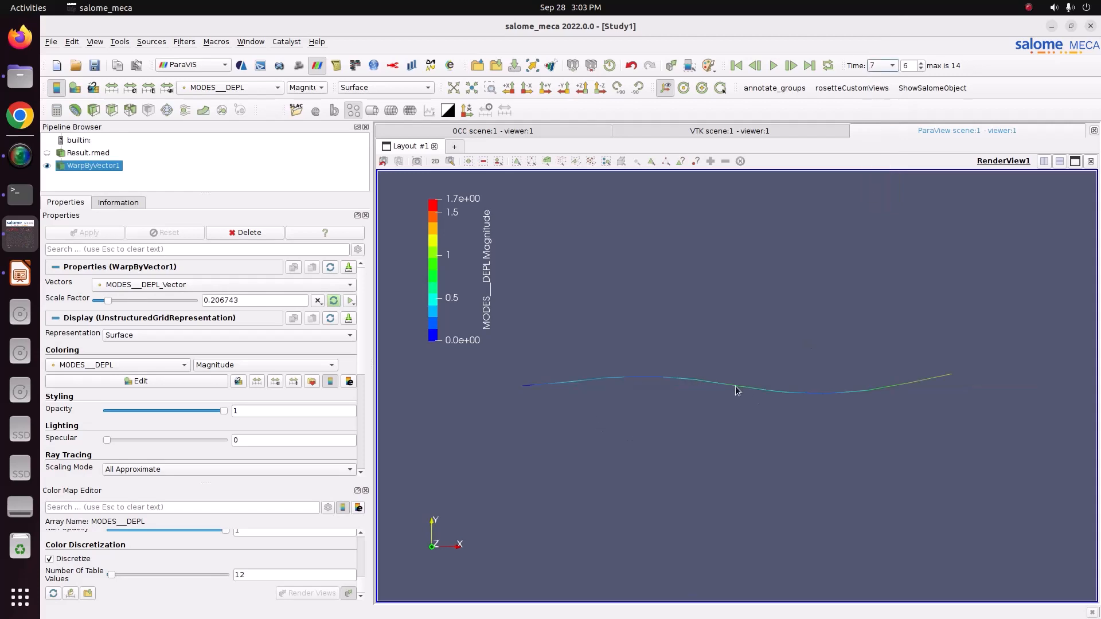
left_click(872, 66)
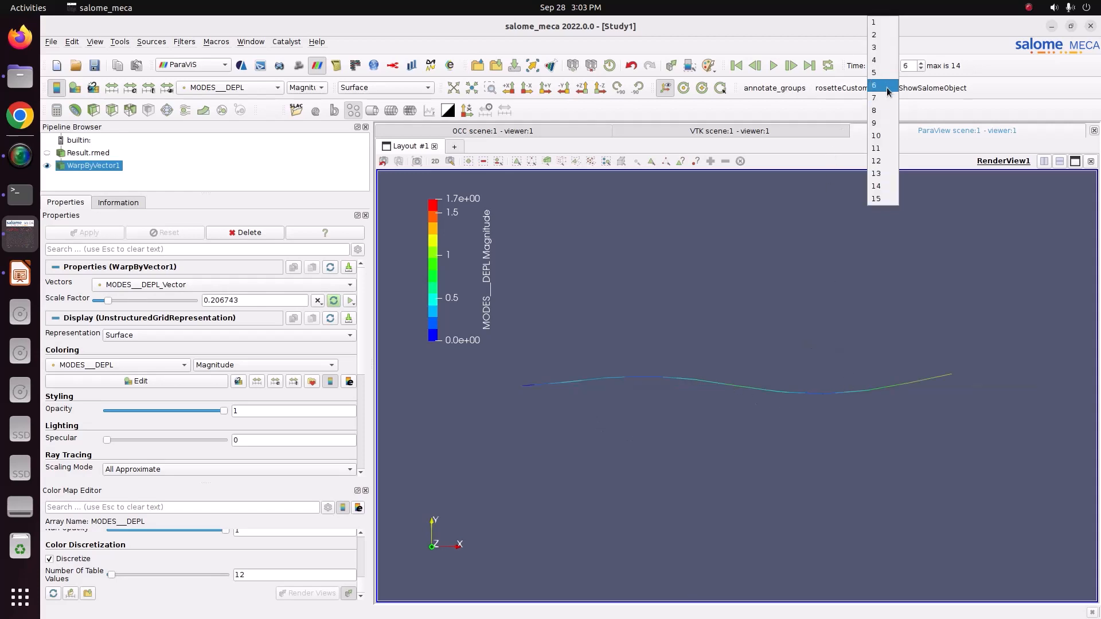
left_click(889, 85)
left_click(882, 66)
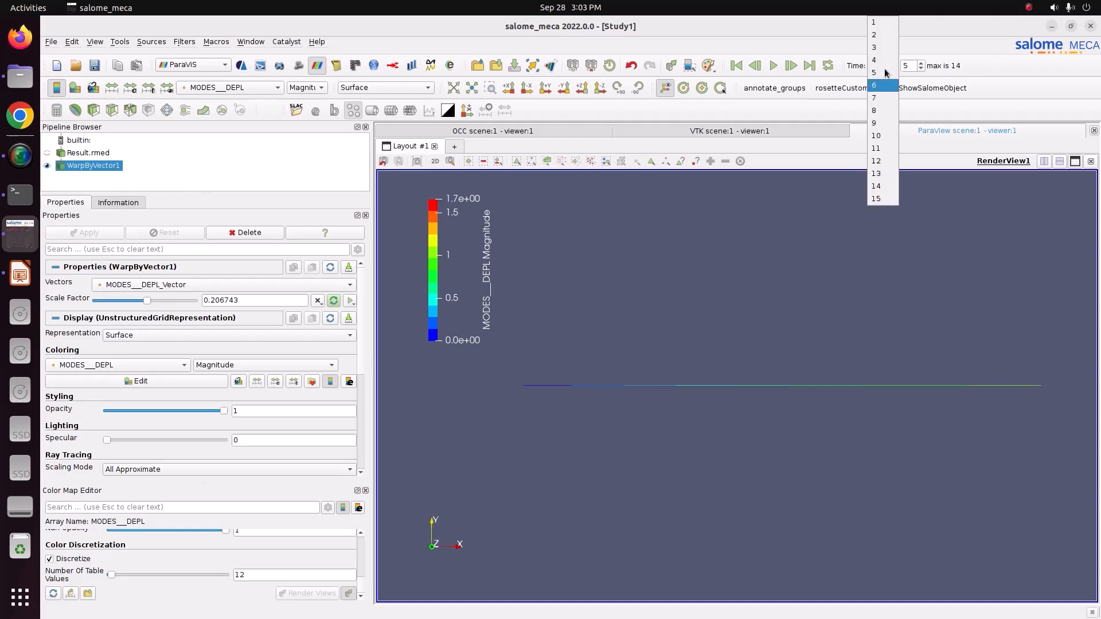
left_click(882, 113)
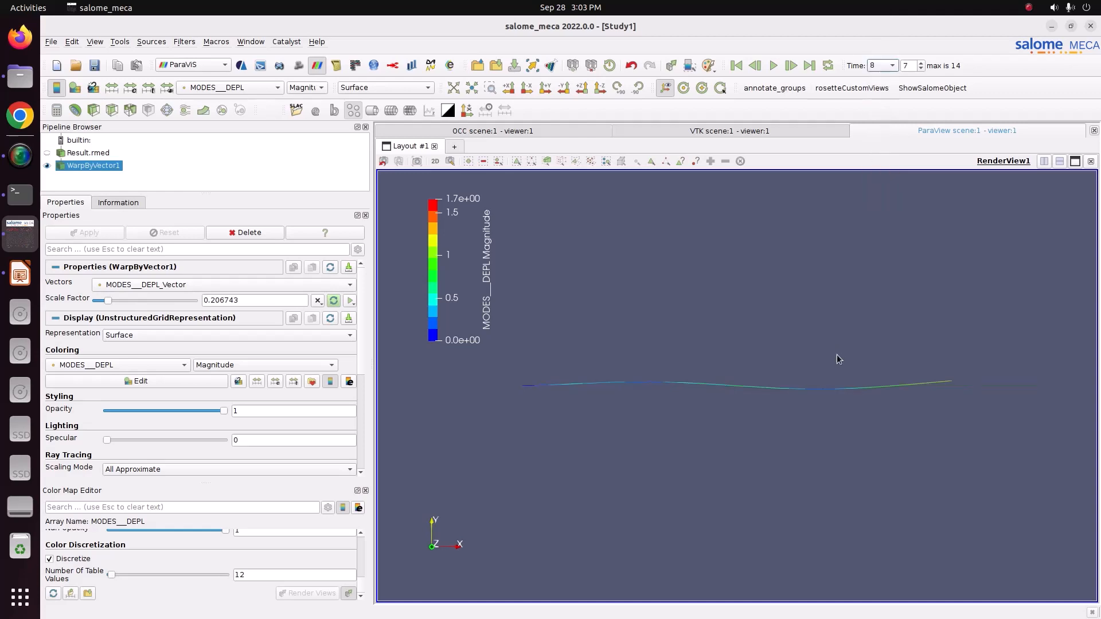
Display the warped beam mode shapes at times 9 and 10.
middle_click_drag(837, 359, 923, 343)
middle_click_drag(851, 415, 835, 424)
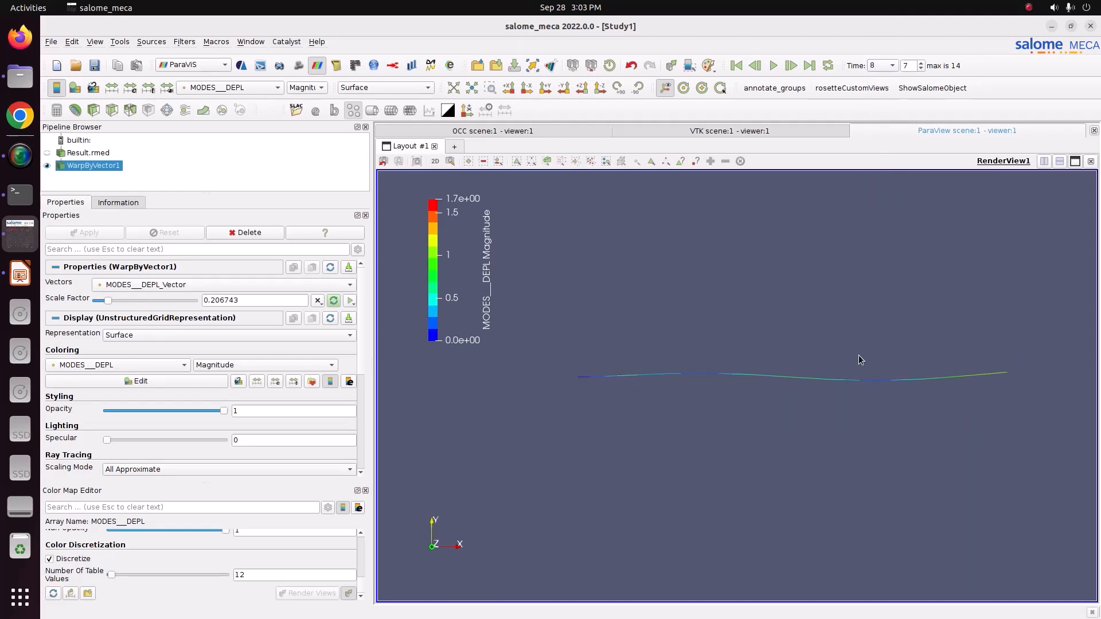
right_click(862, 342)
left_click(866, 214)
left_click(882, 66)
left_click(886, 126)
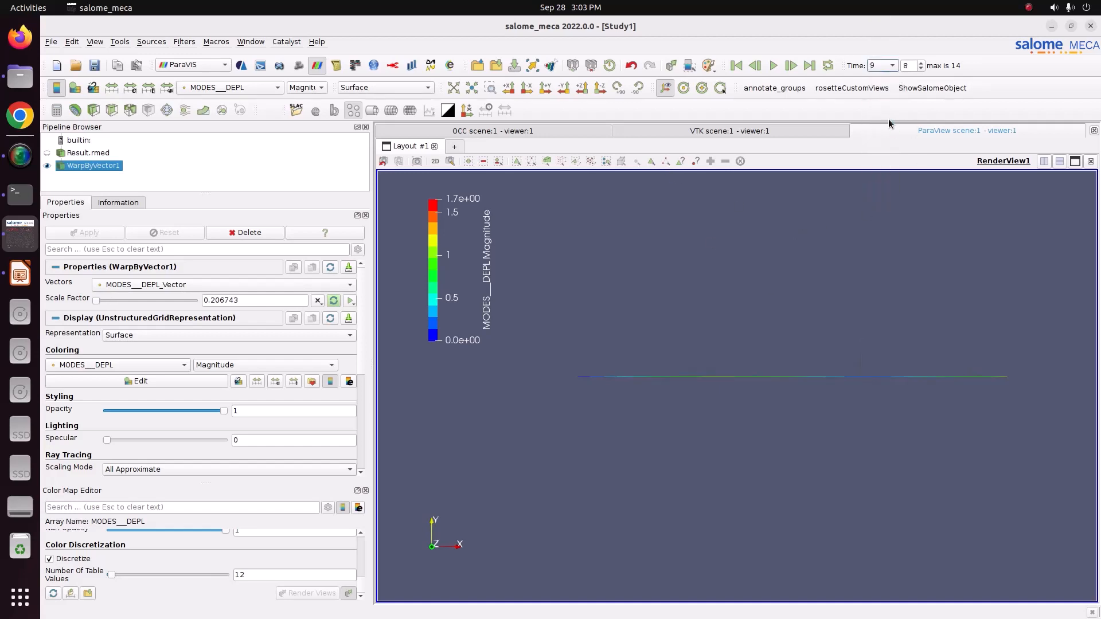
left_click(888, 66)
left_click(885, 140)
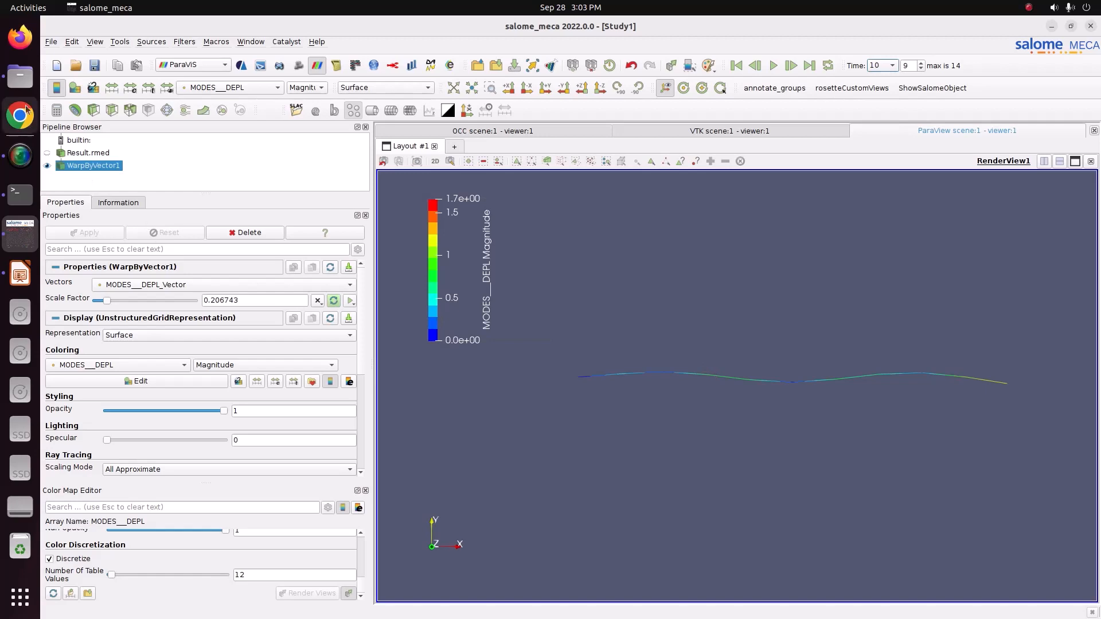
Switch to the Files window and open the message file from the Result-Stage_1 folder in the text editor.
left_click(21, 78)
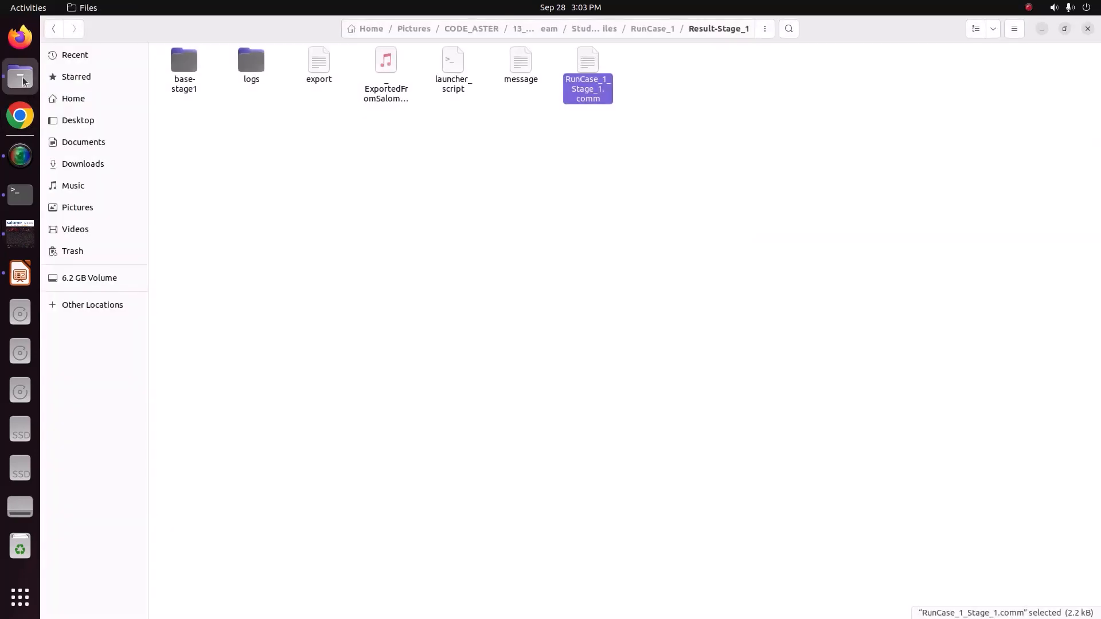
left_click(519, 81)
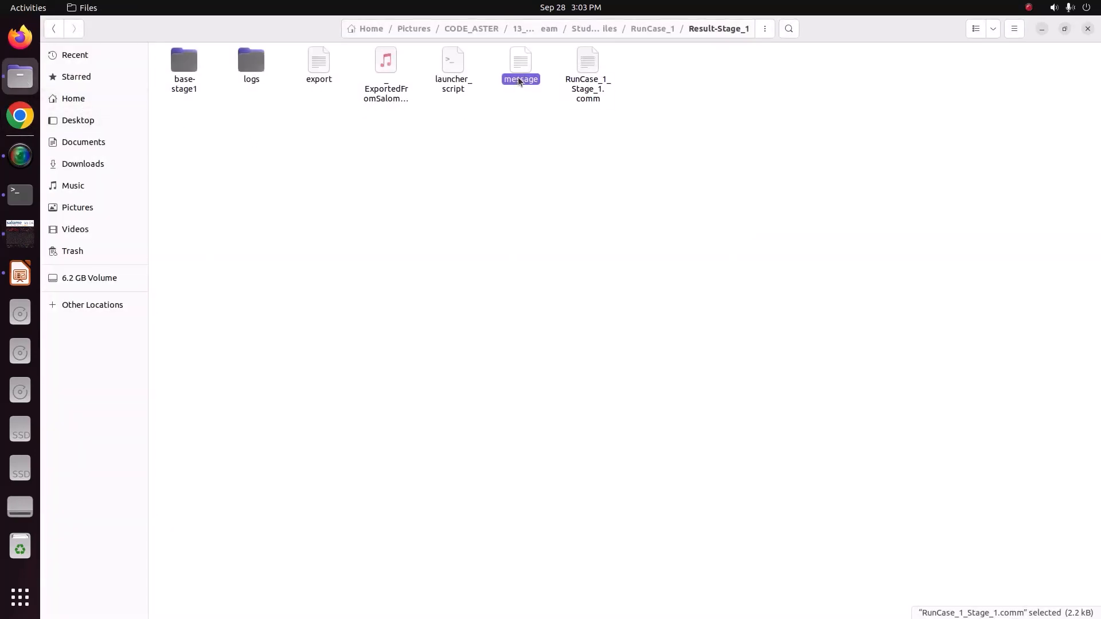
right_click(520, 81)
left_click(535, 85)
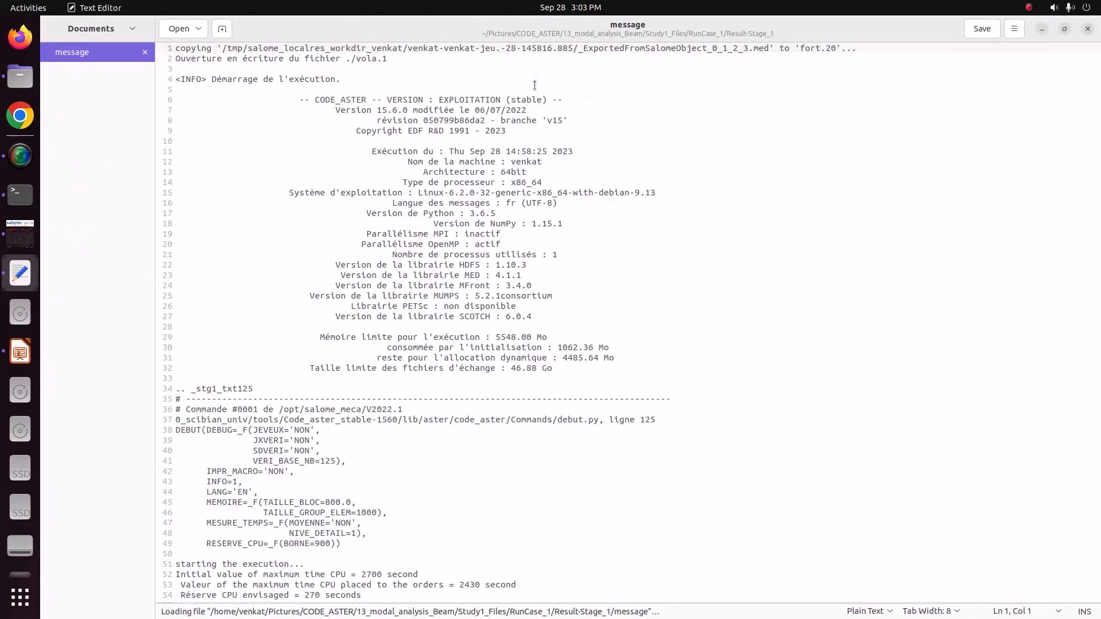
Locate and highlight the table of 15 calculated modal frequencies in the message file, undoing any accidental text move.
left_click_drag(1098, 78, 1099, 410)
left_click_drag(205, 121, 402, 409)
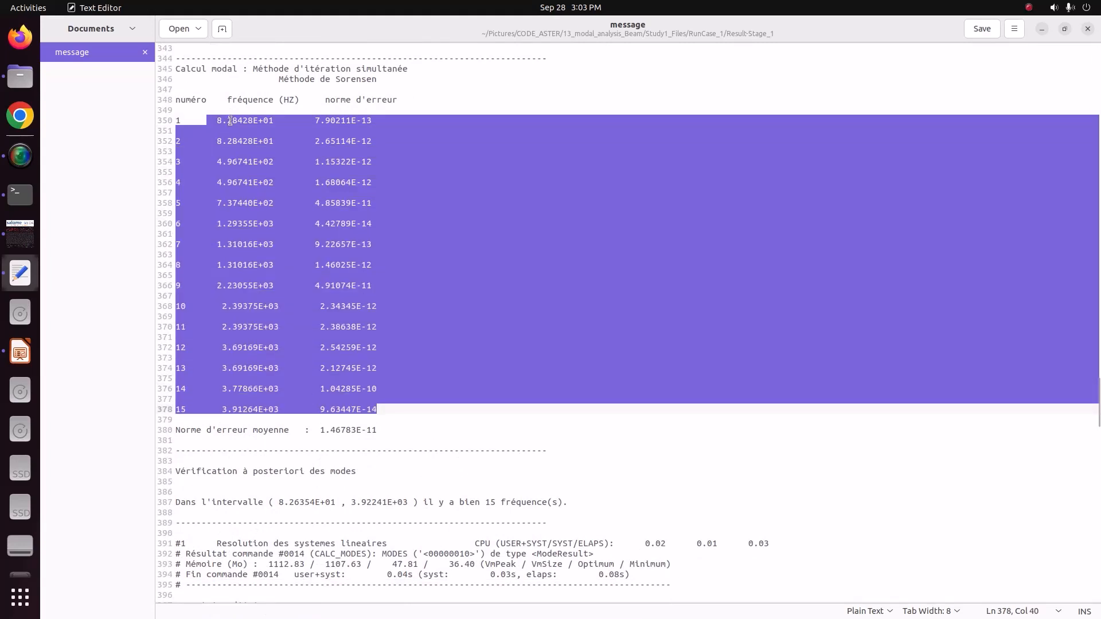
left_click_drag(233, 140, 208, 158)
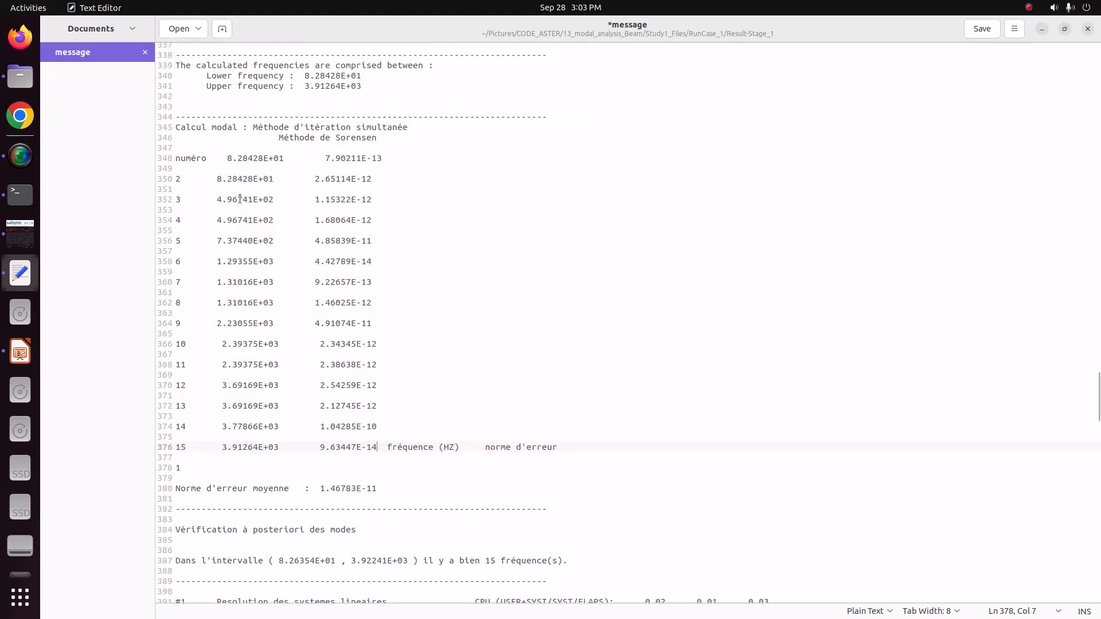
key("ctrl+z")
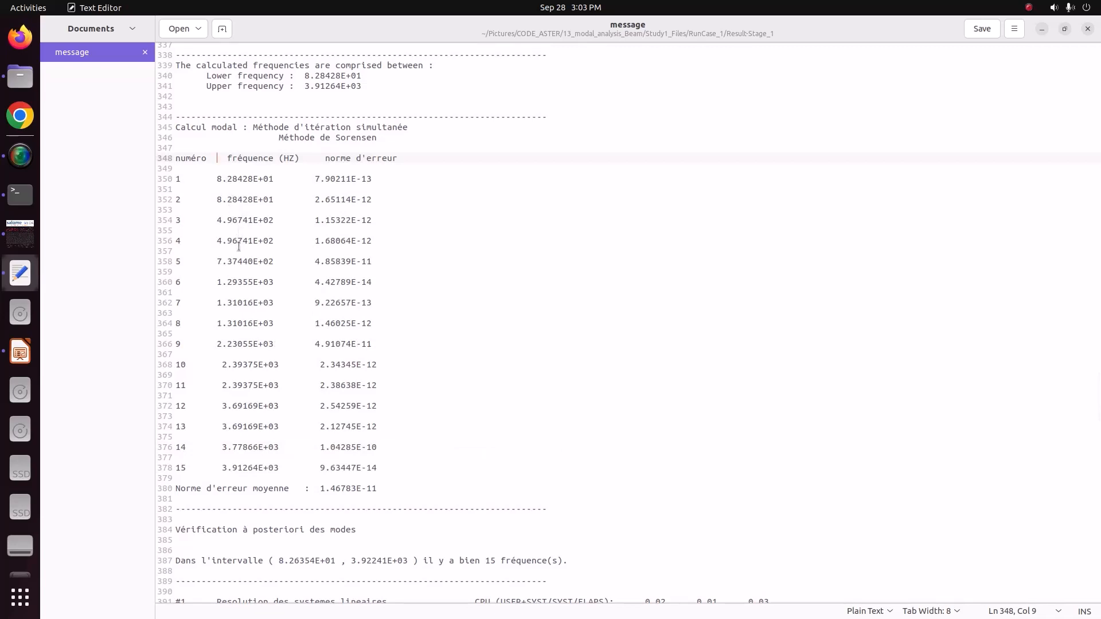
Show slide 4 of tutorial_1.pptx in LibreOffice Impress and tile it side by side with the message file.
left_click(20, 351)
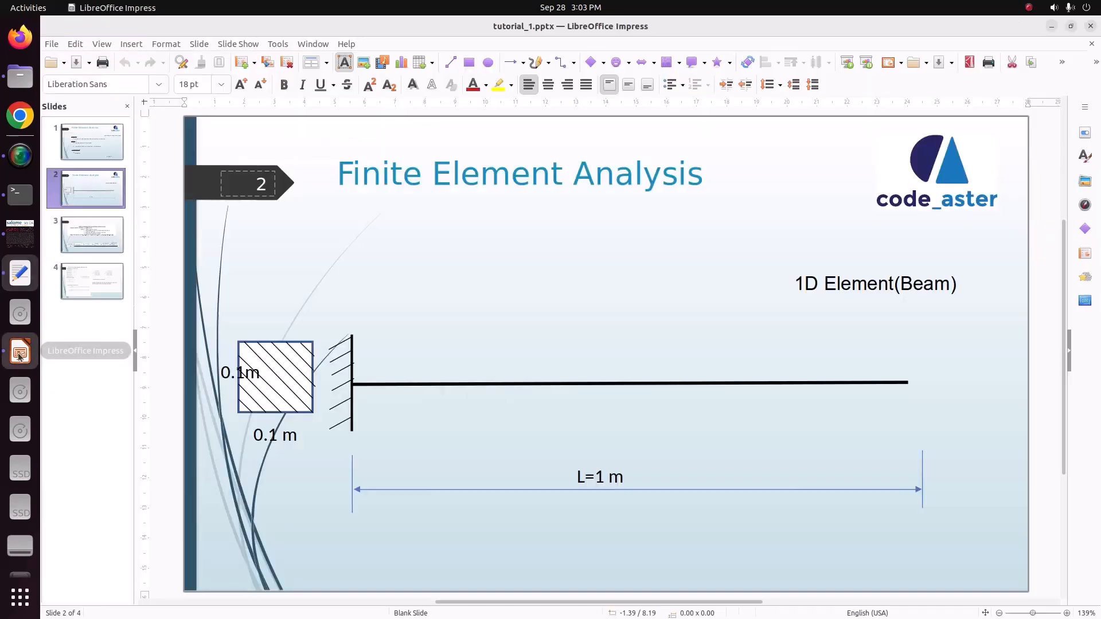
left_click(93, 285)
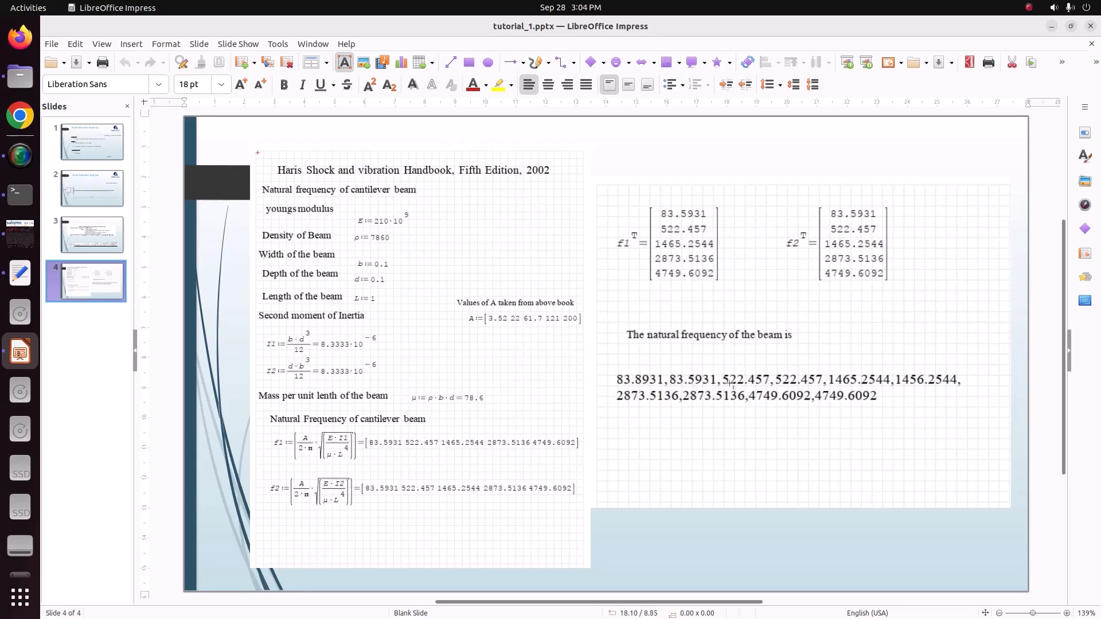
left_click(20, 273)
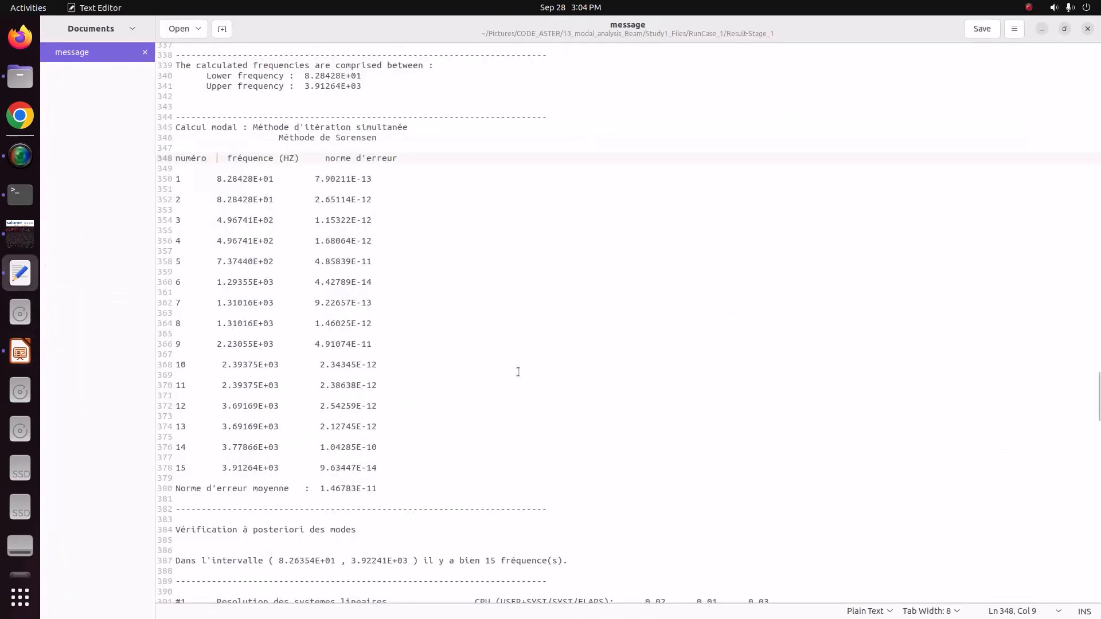
key("super+Right")
left_click(474, 376)
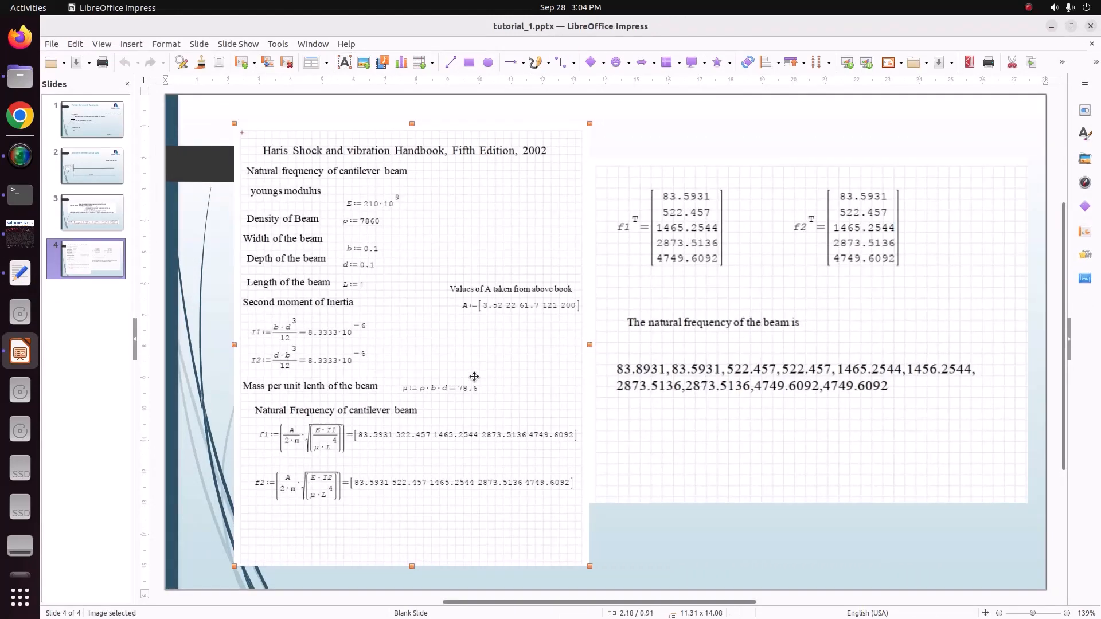
key("super+Left")
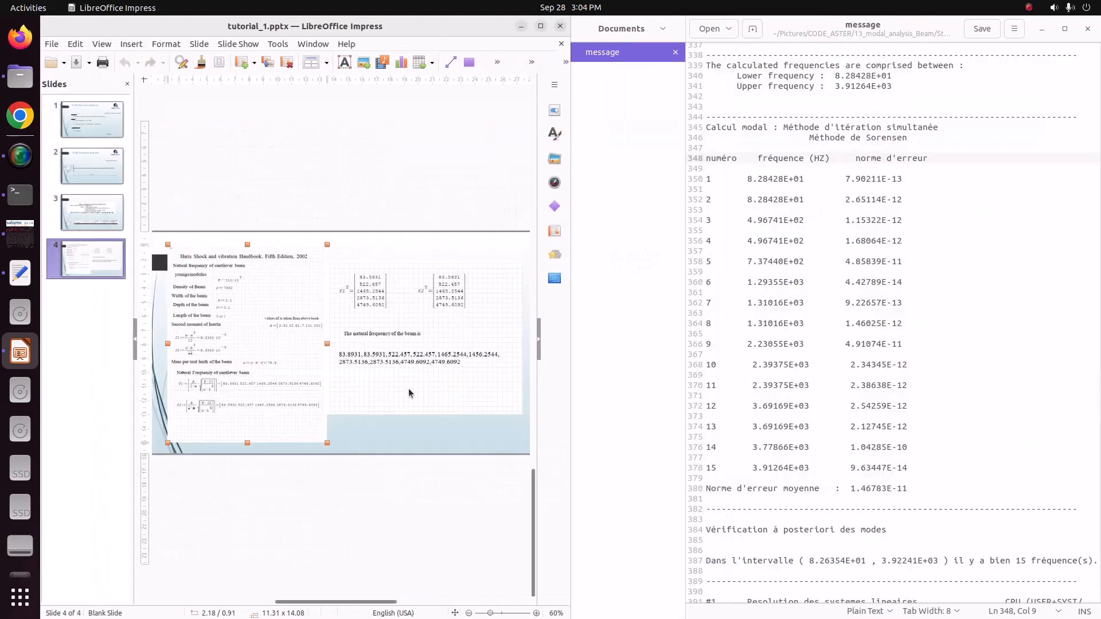
Compare the natural frequencies on slide 4 with the computed ones in the message file and switch back to salome_meca.
scroll(408, 388, "up", 5, "ctrl")
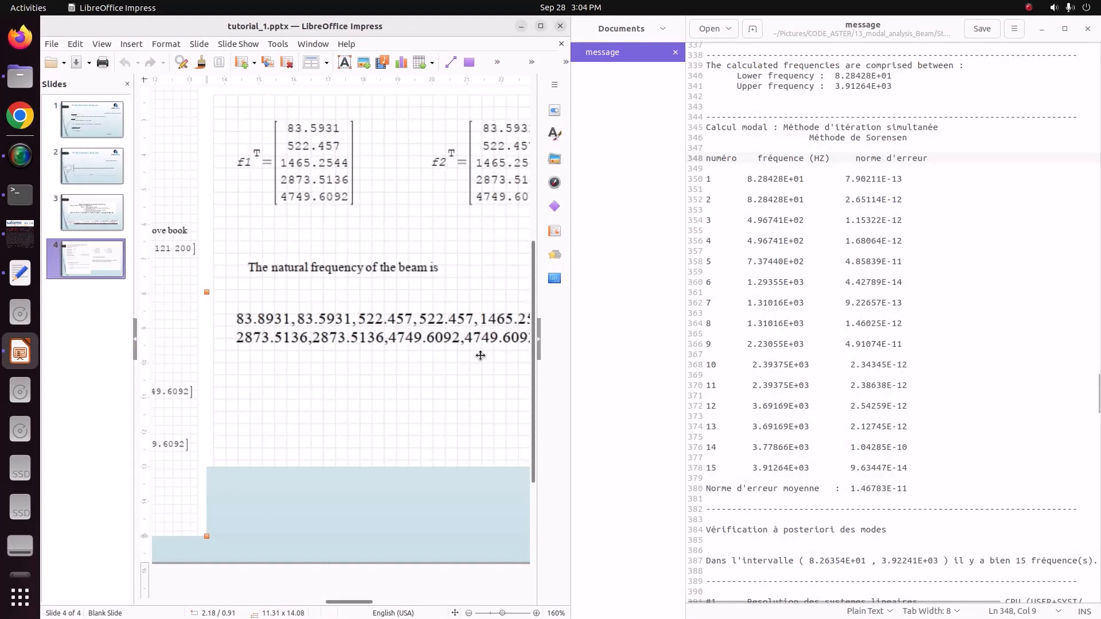
scroll(479, 354, "down", 2, "ctrl")
scroll(479, 354, "down", 3, "ctrl")
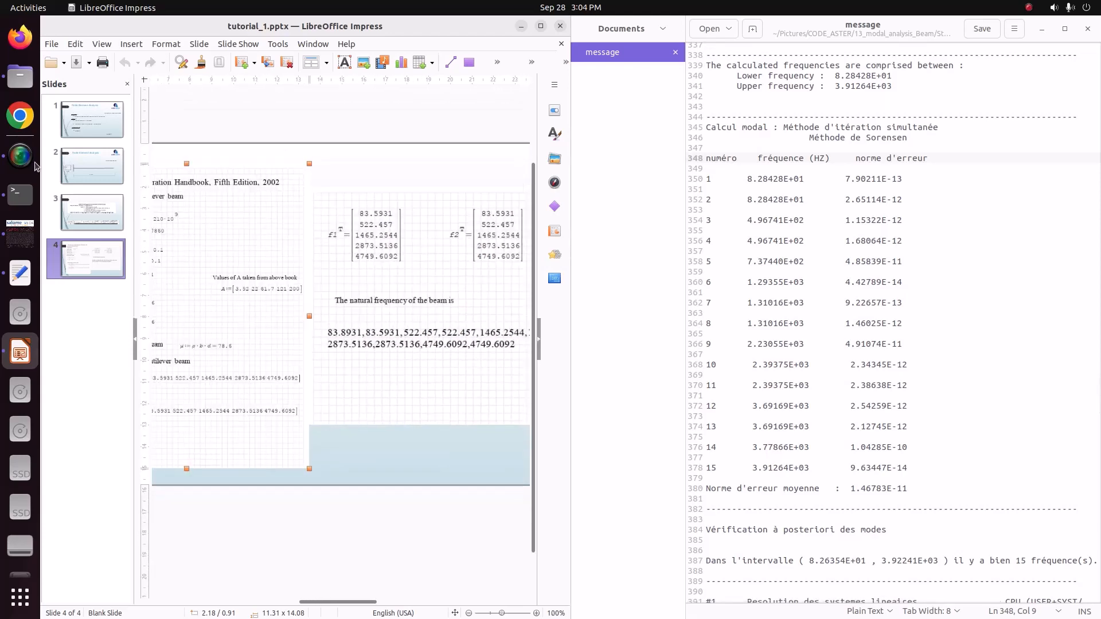
left_click(20, 233)
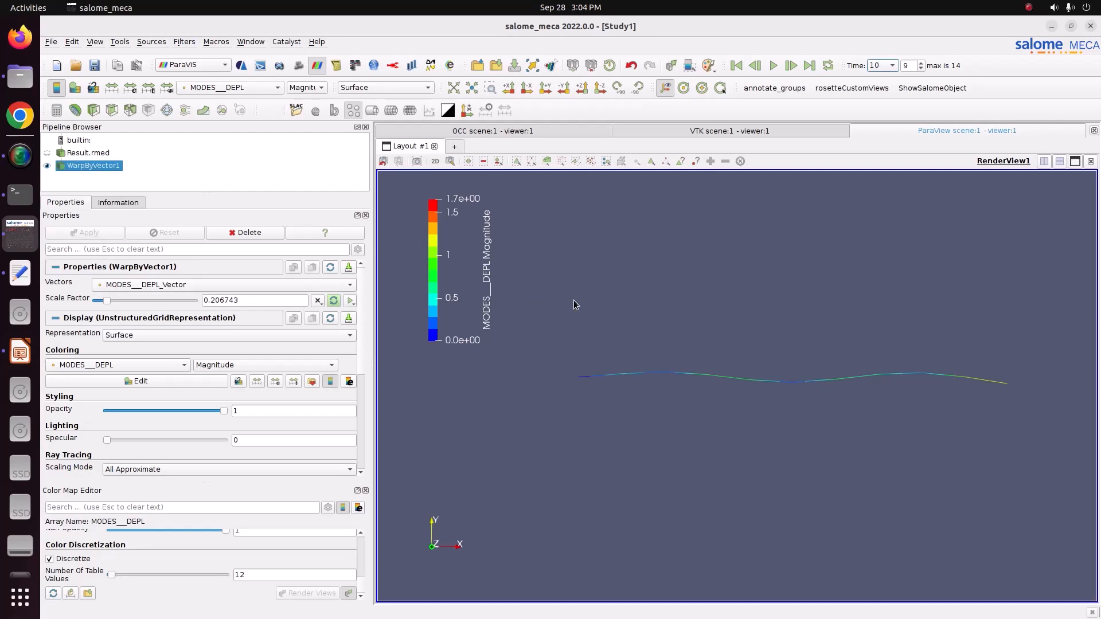